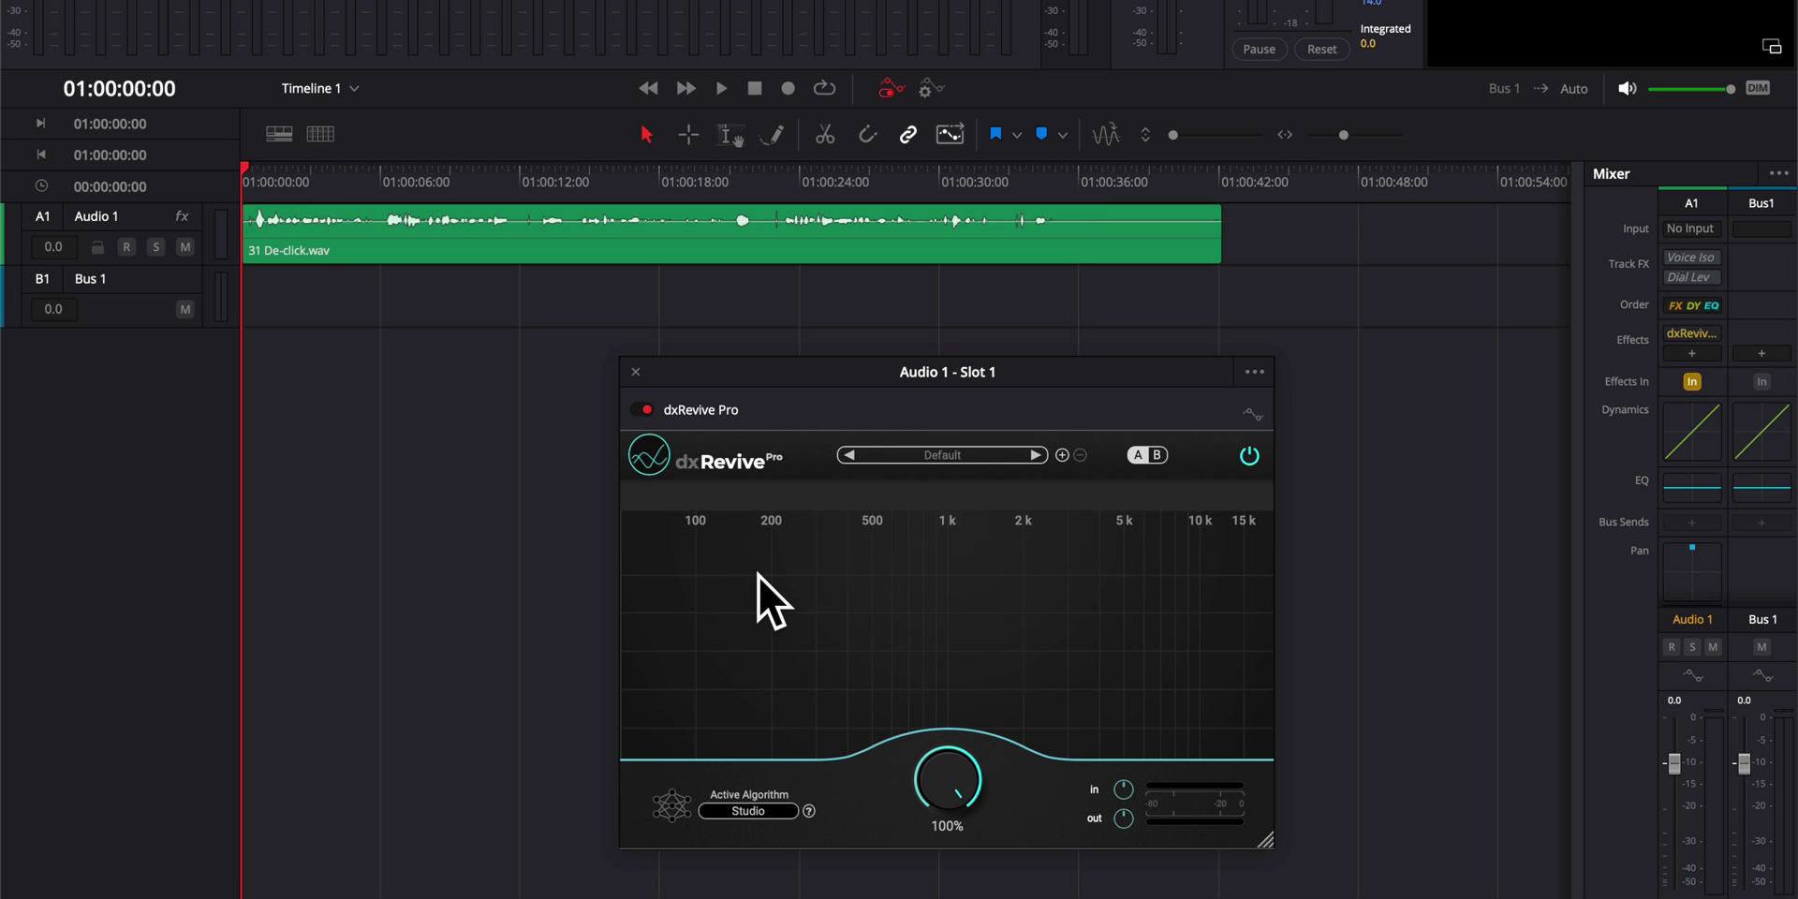
Listen to the De-click clip, switch dxRevive Pro to the Retain algorithm, and replay it from the start.
key(space)
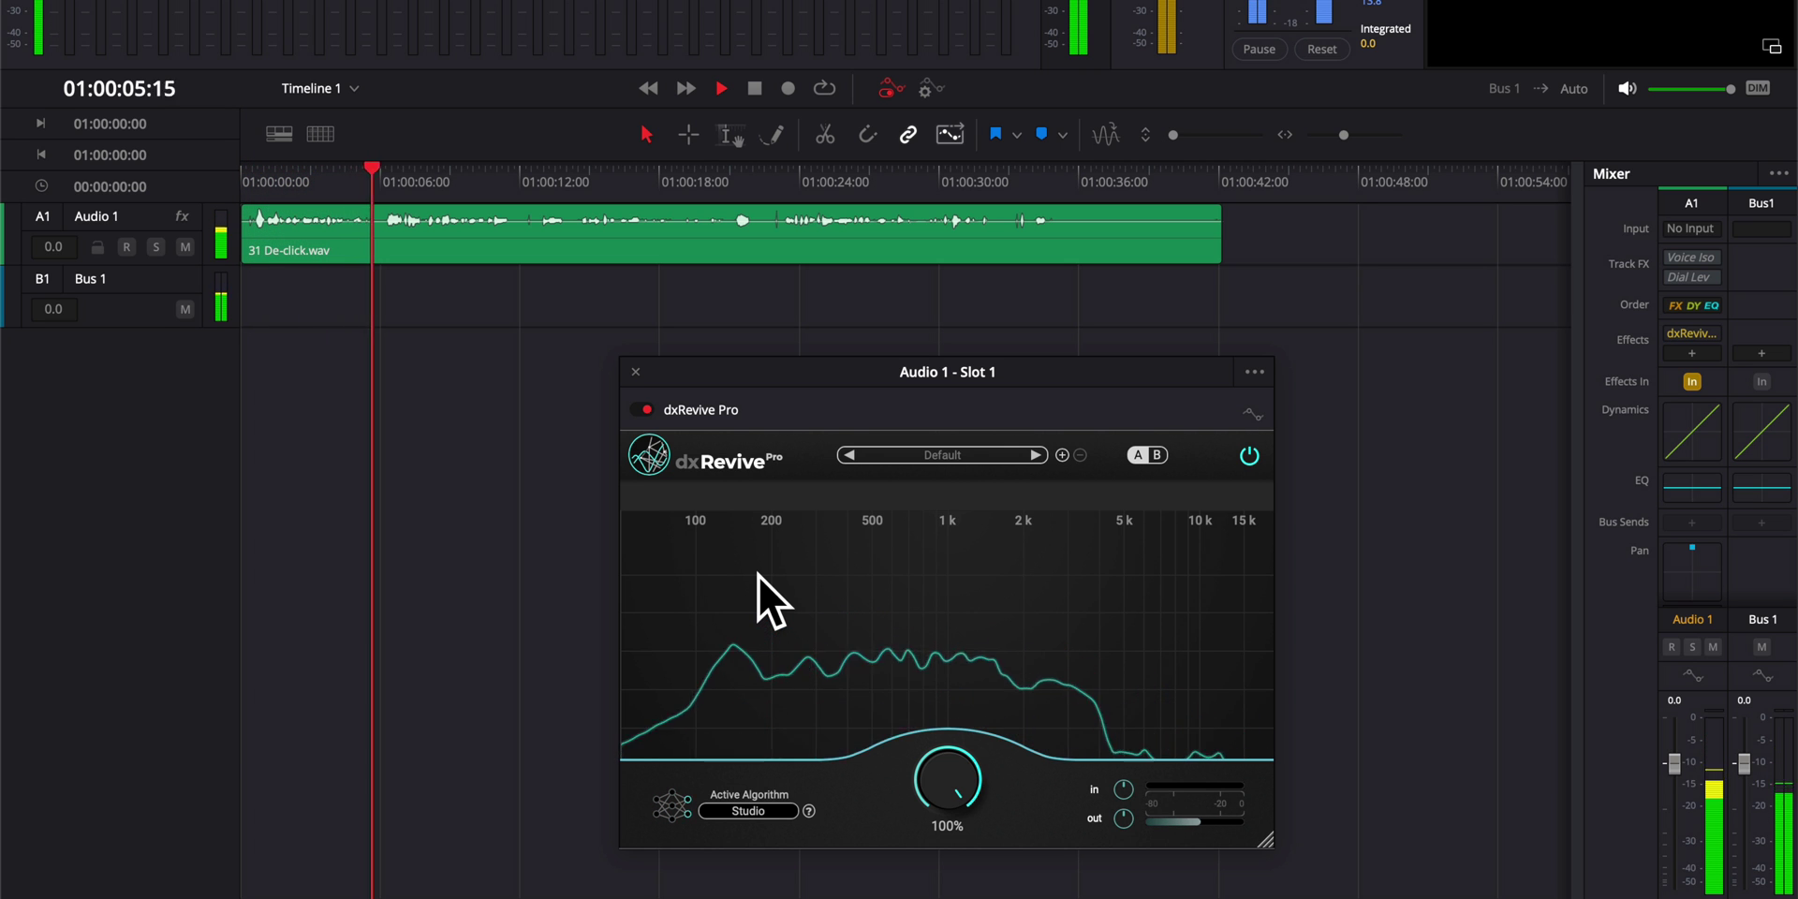
key(space)
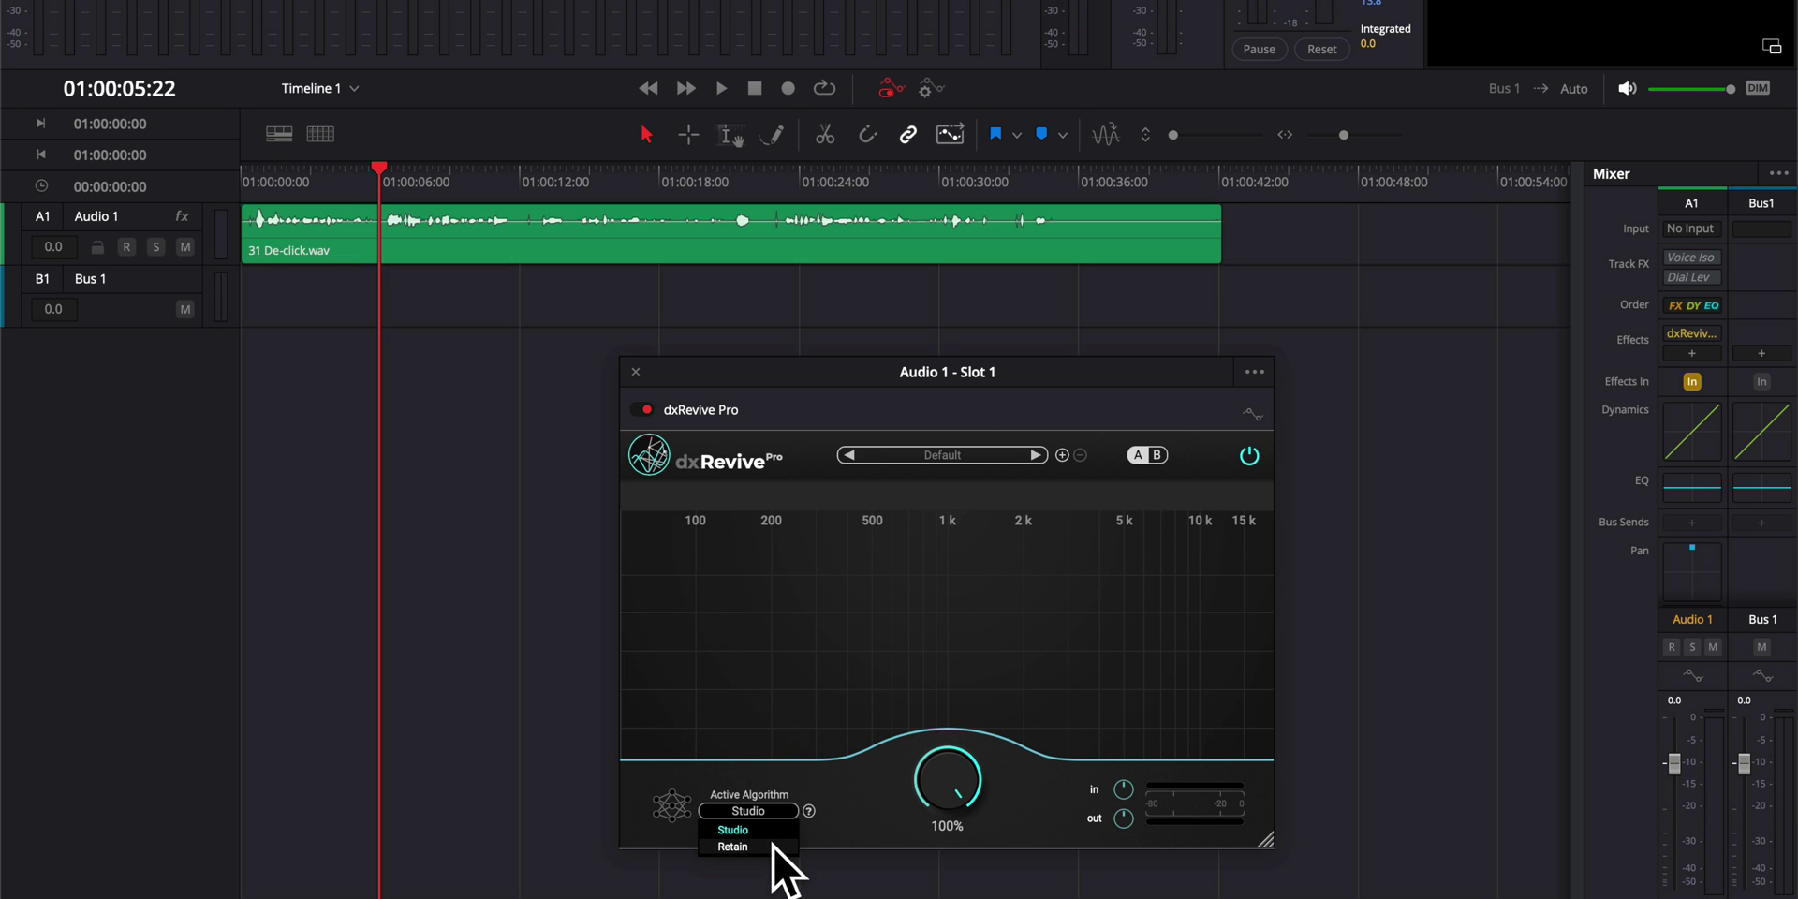
click(772, 846)
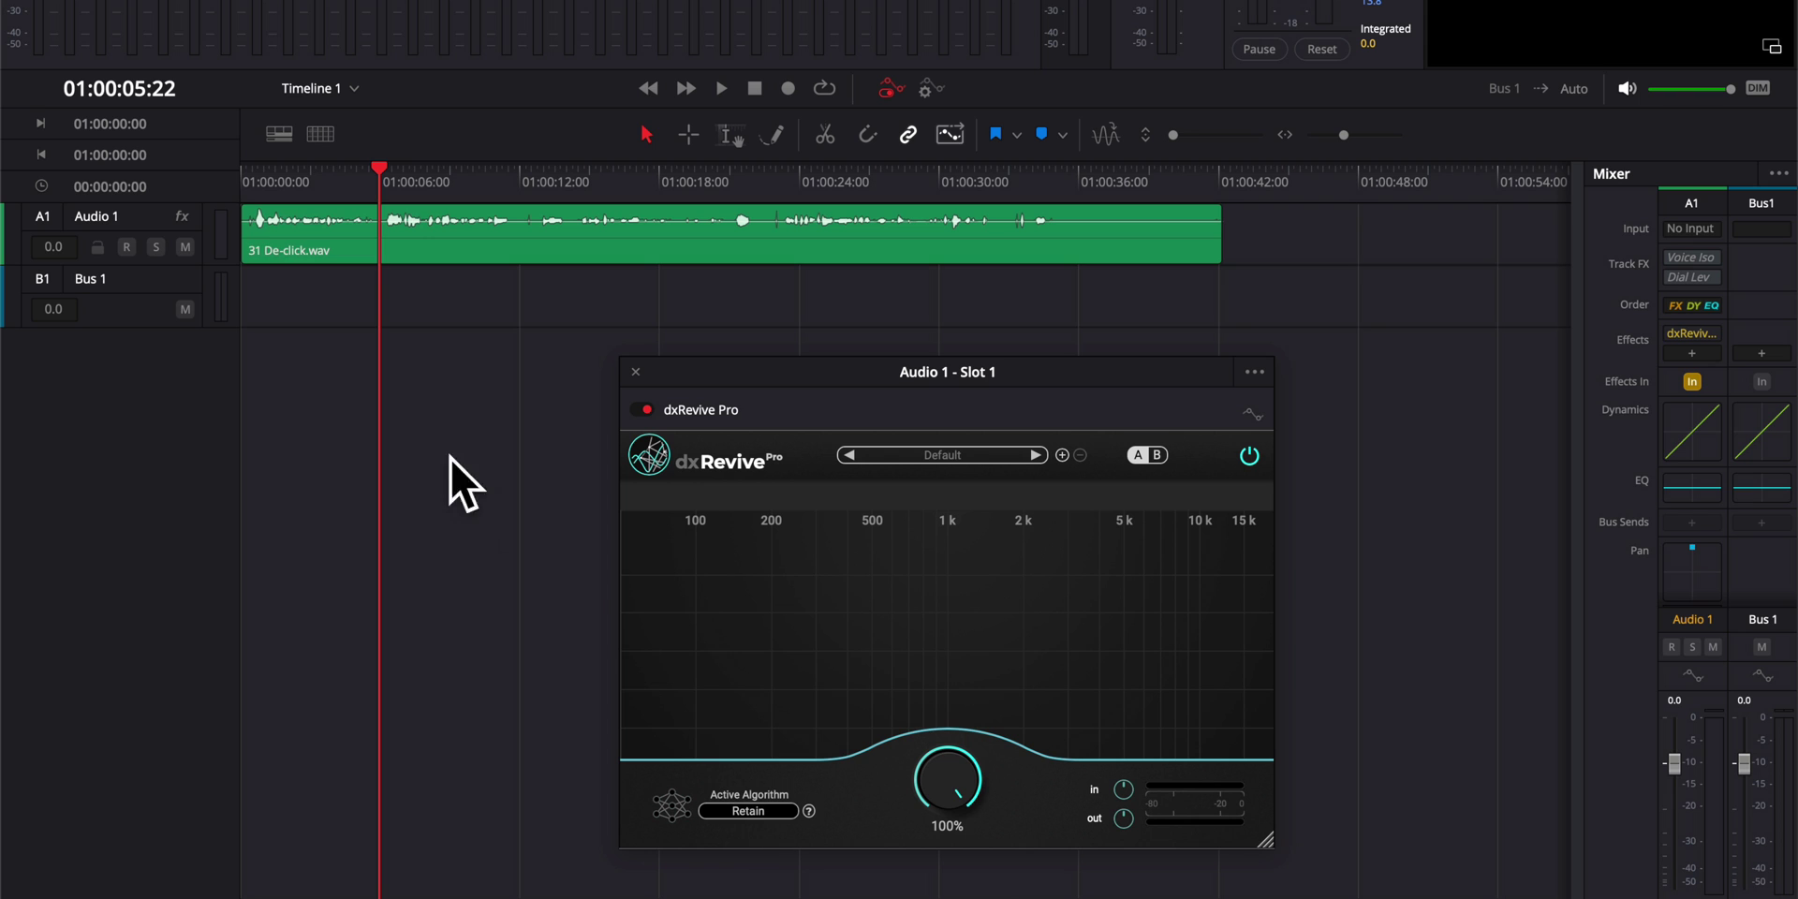
drag(240, 171, 228, 161)
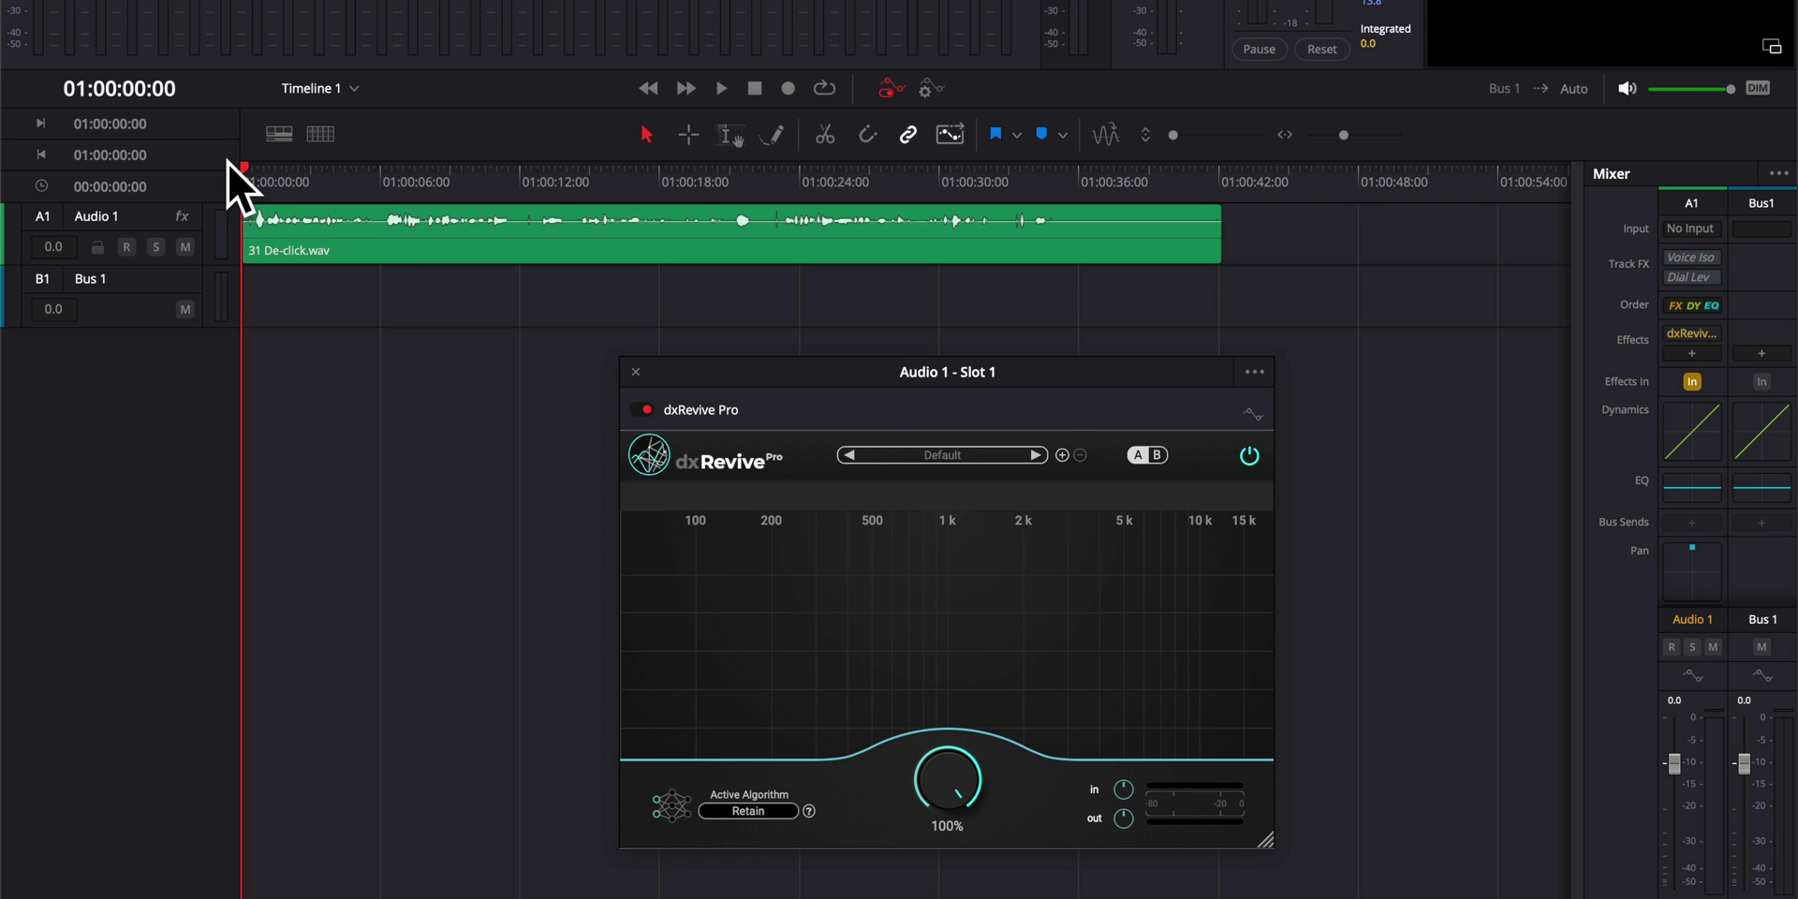
key(space)
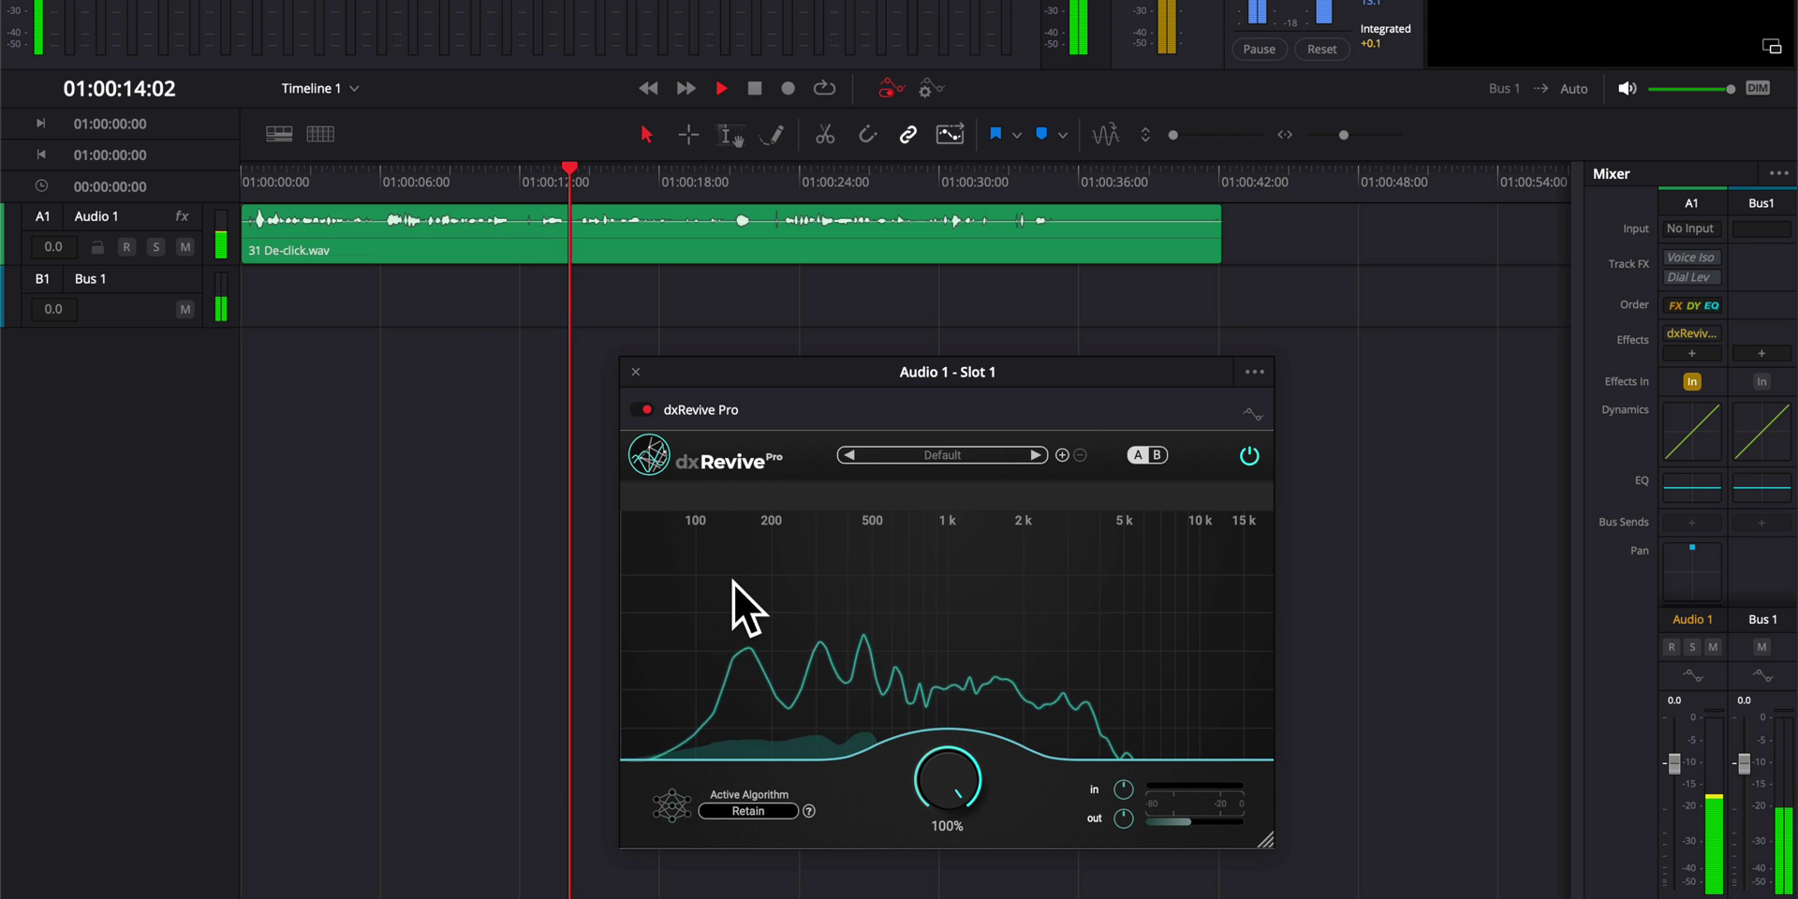
key(space)
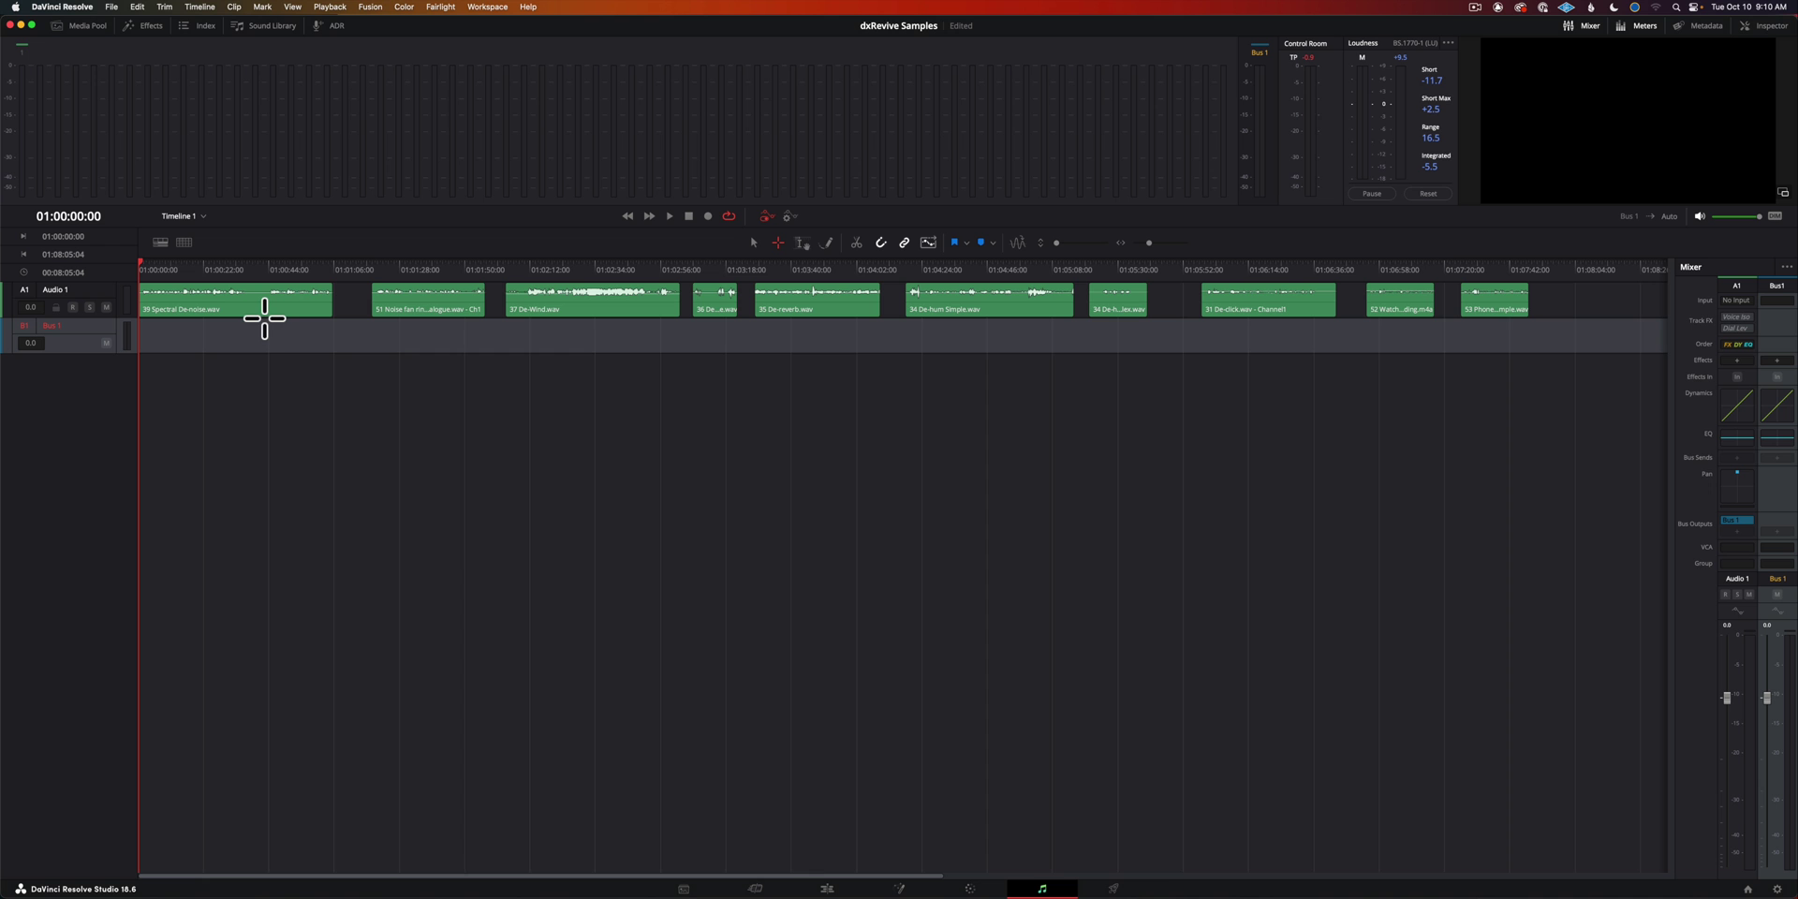
Open the effects library and sweep dxRevive Pro's amount up from 0%, settling at 71.9% during playback.
click(145, 25)
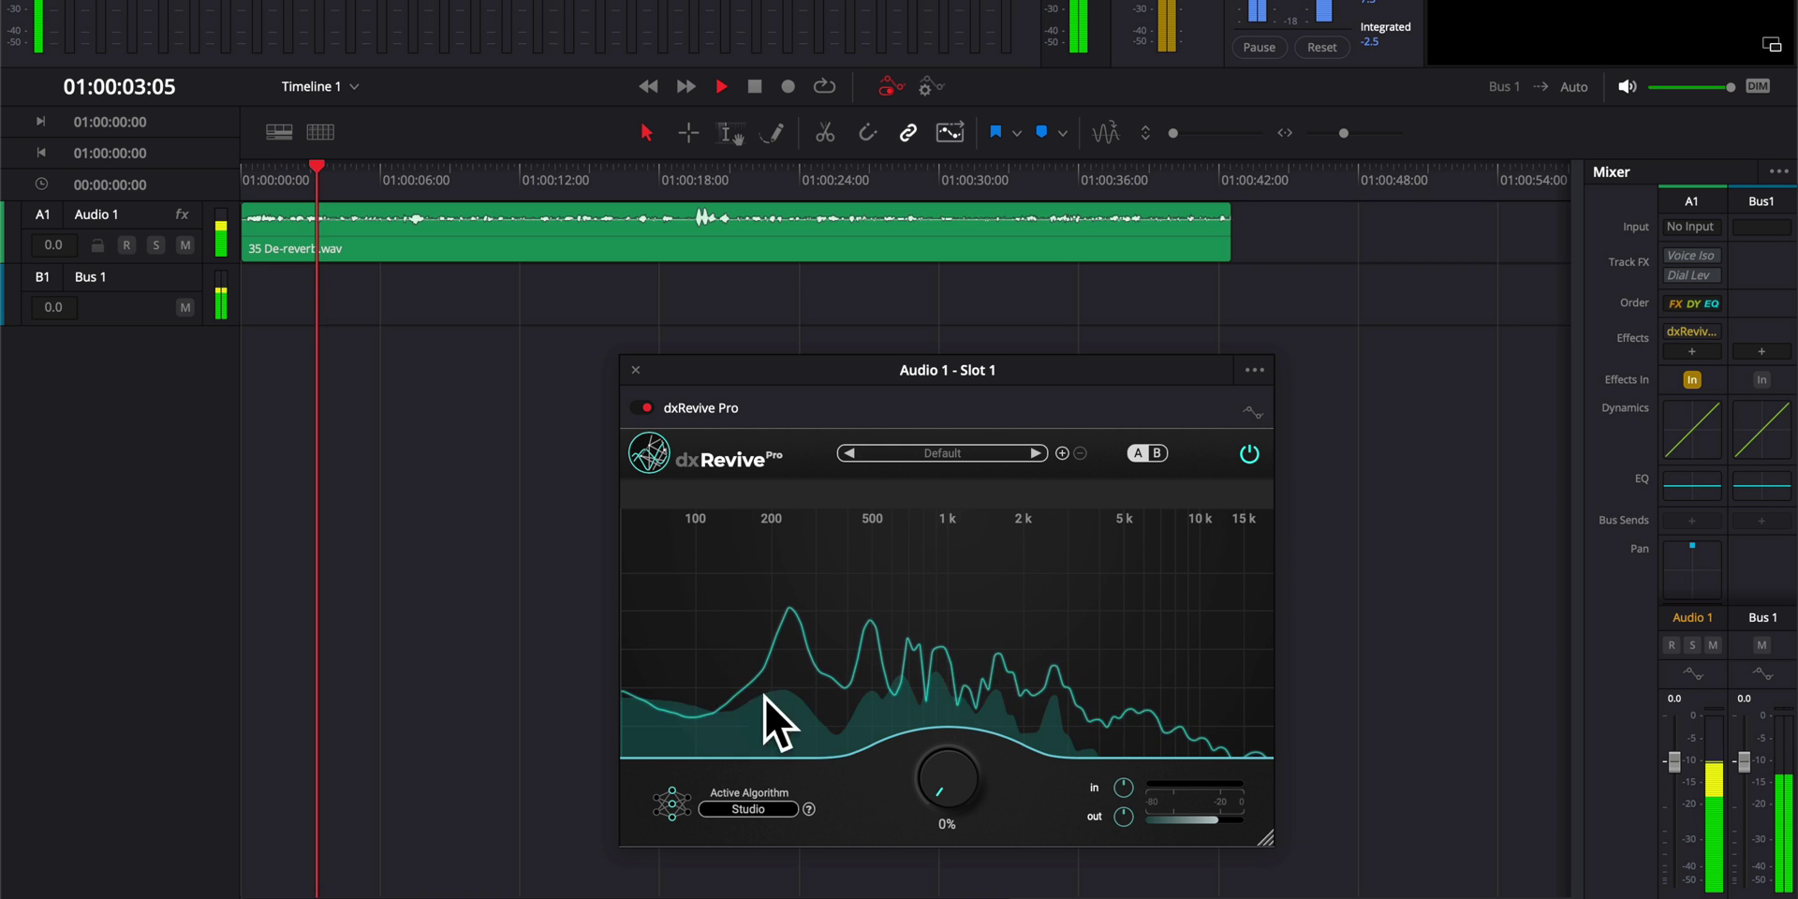
drag(943, 783, 925, 485)
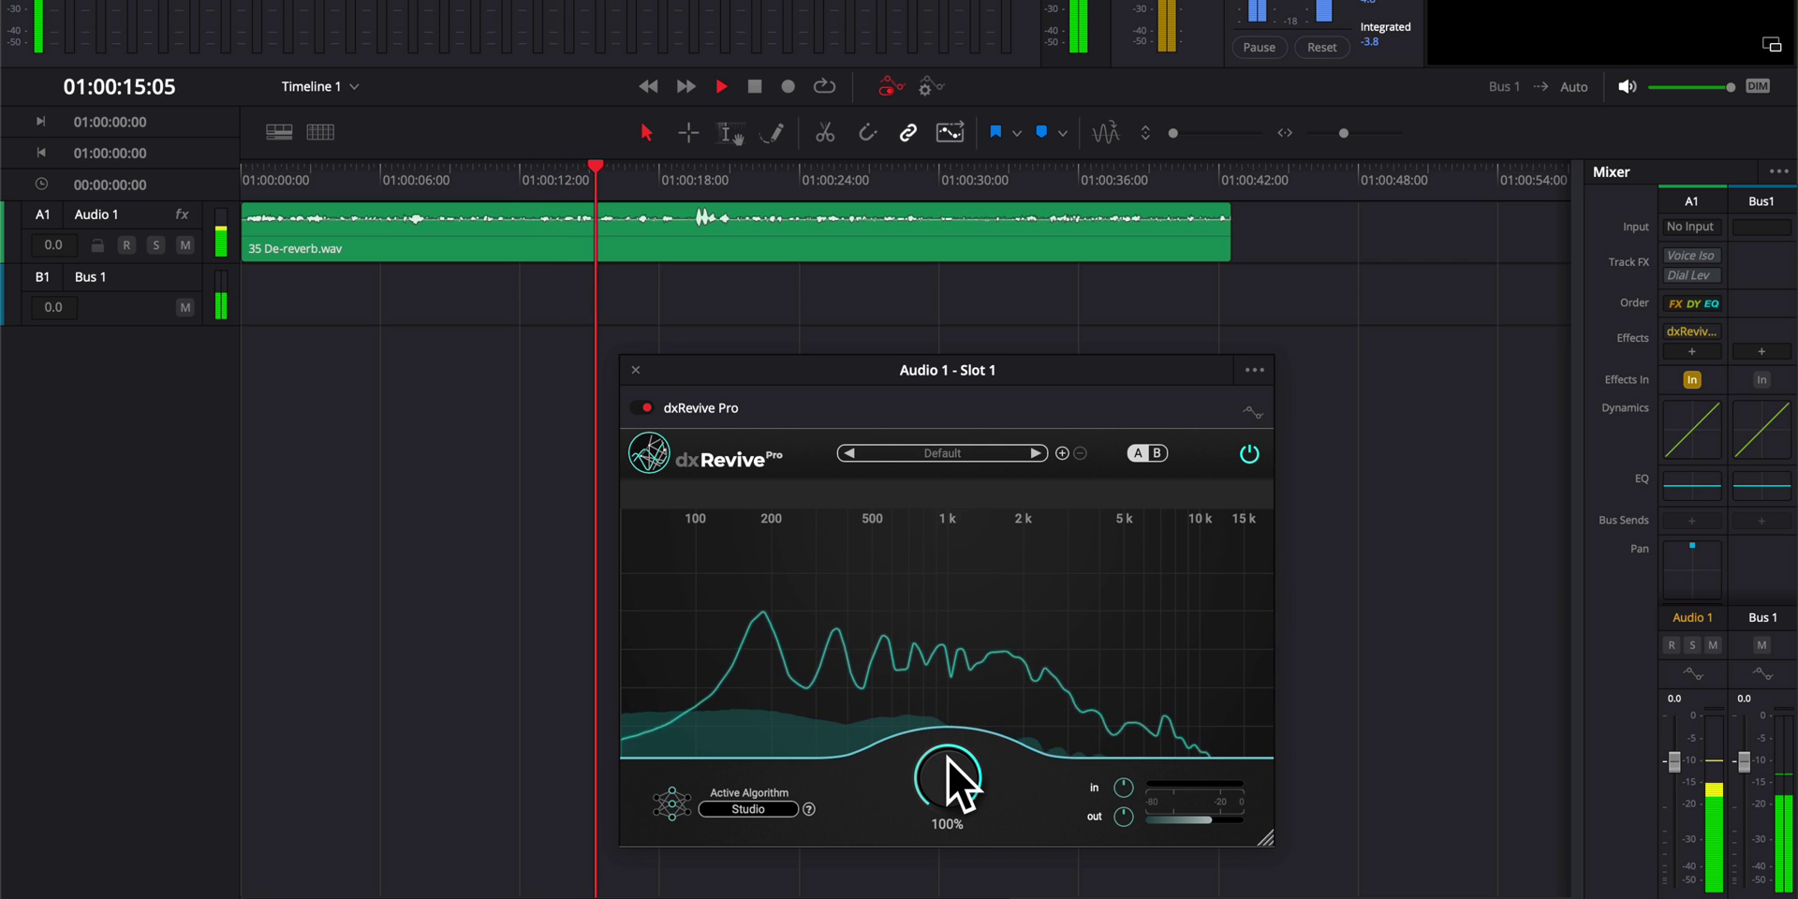
drag(947, 758, 947, 834)
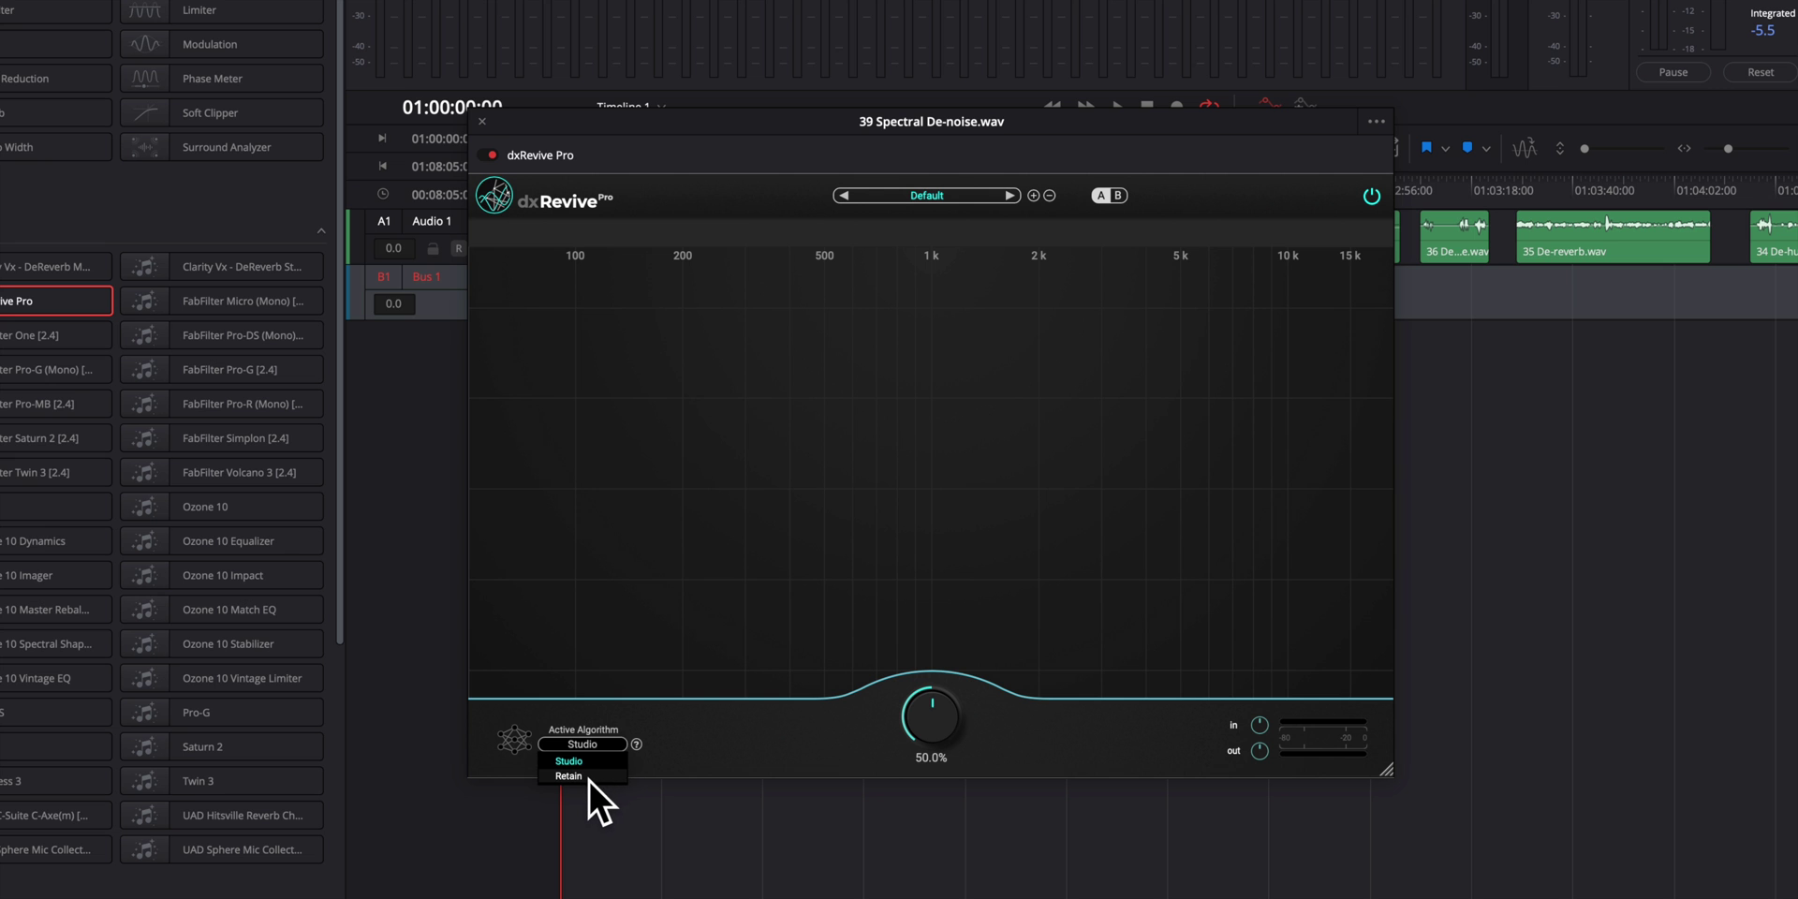
Keep the Studio algorithm, move the plugin window down over the empty tracks, and close Effects.
click(777, 712)
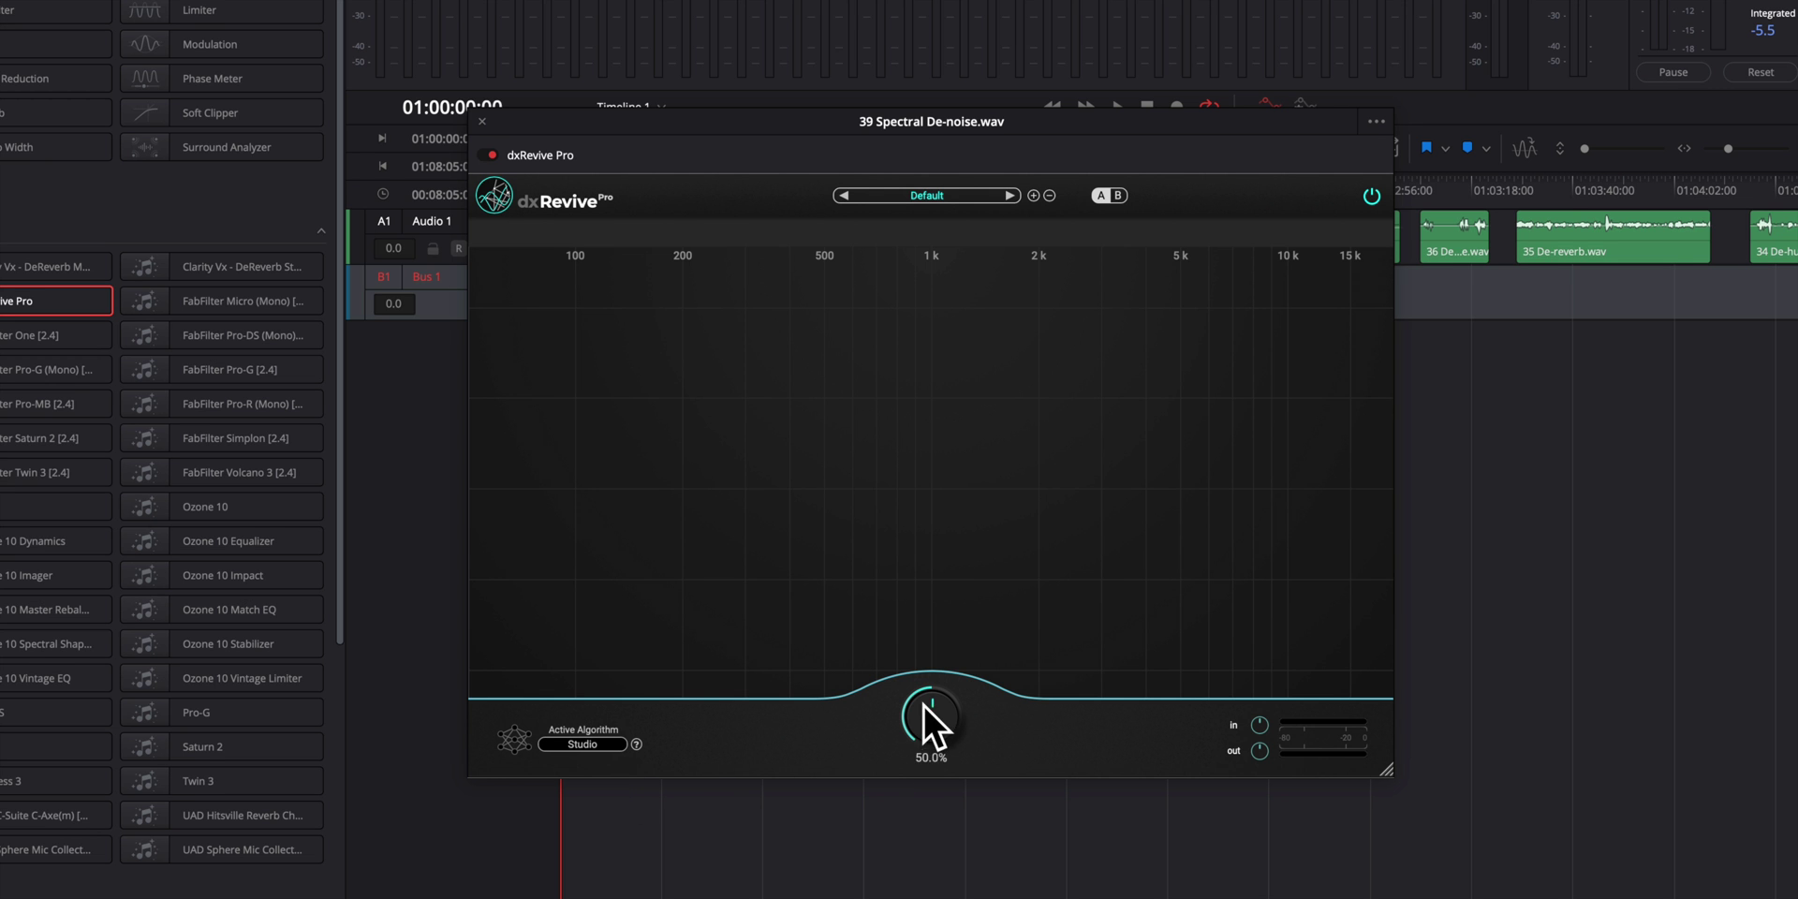
drag(732, 120, 1002, 409)
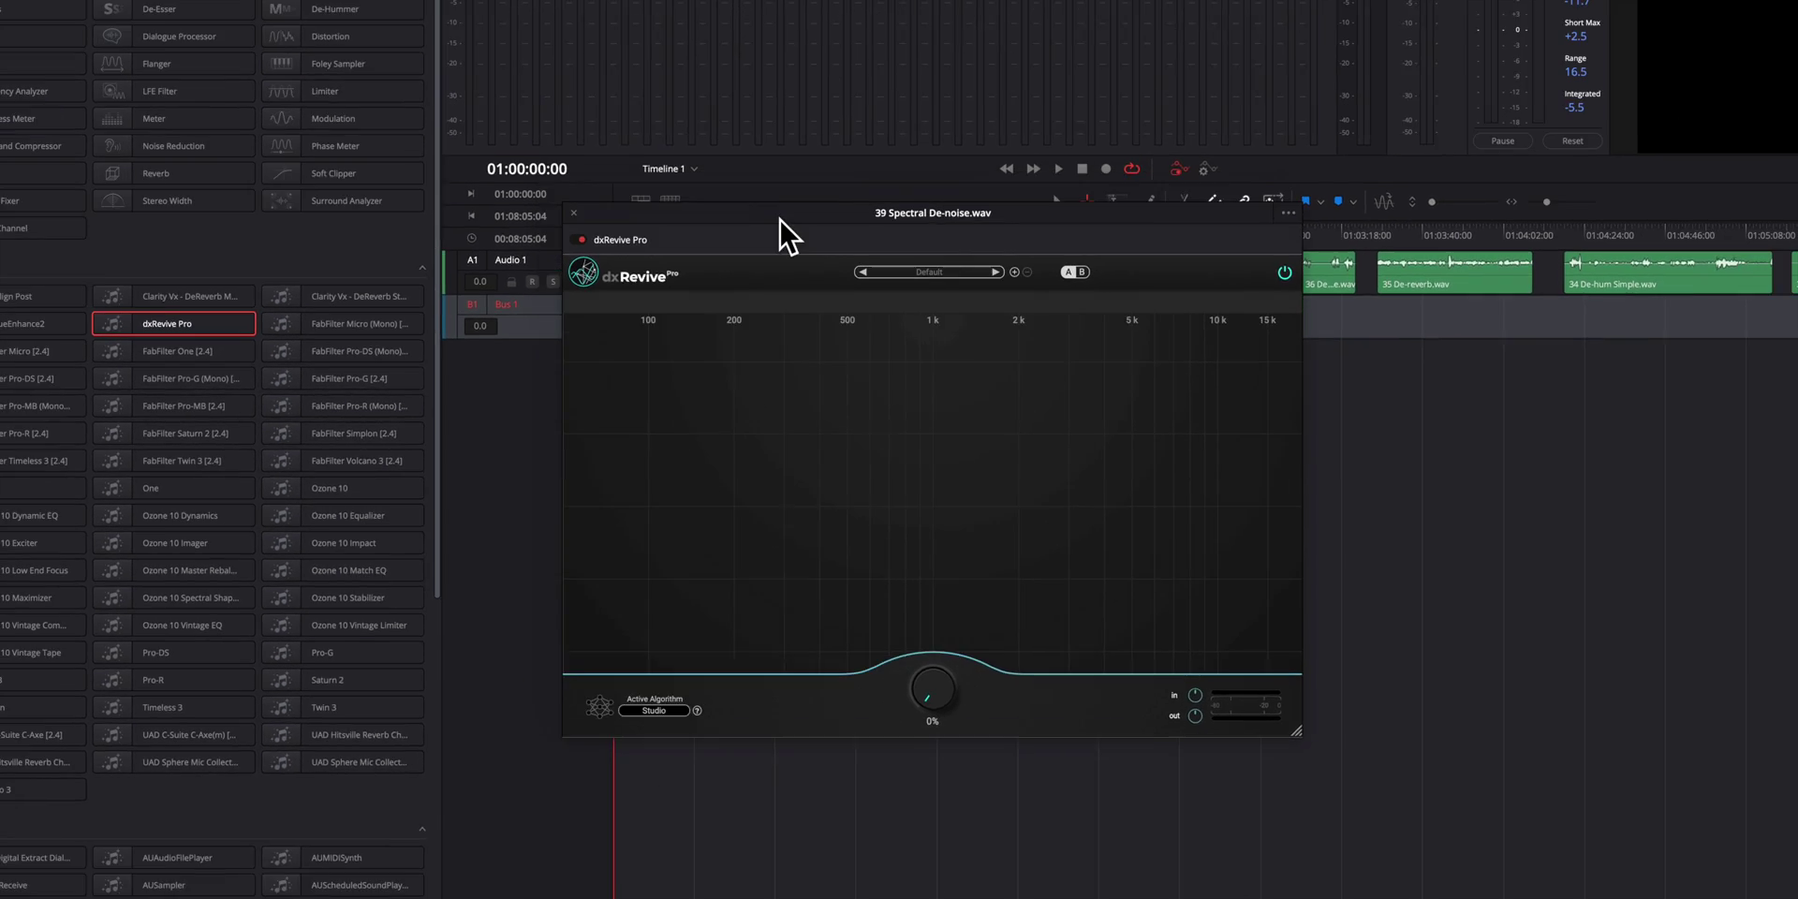
click(152, 27)
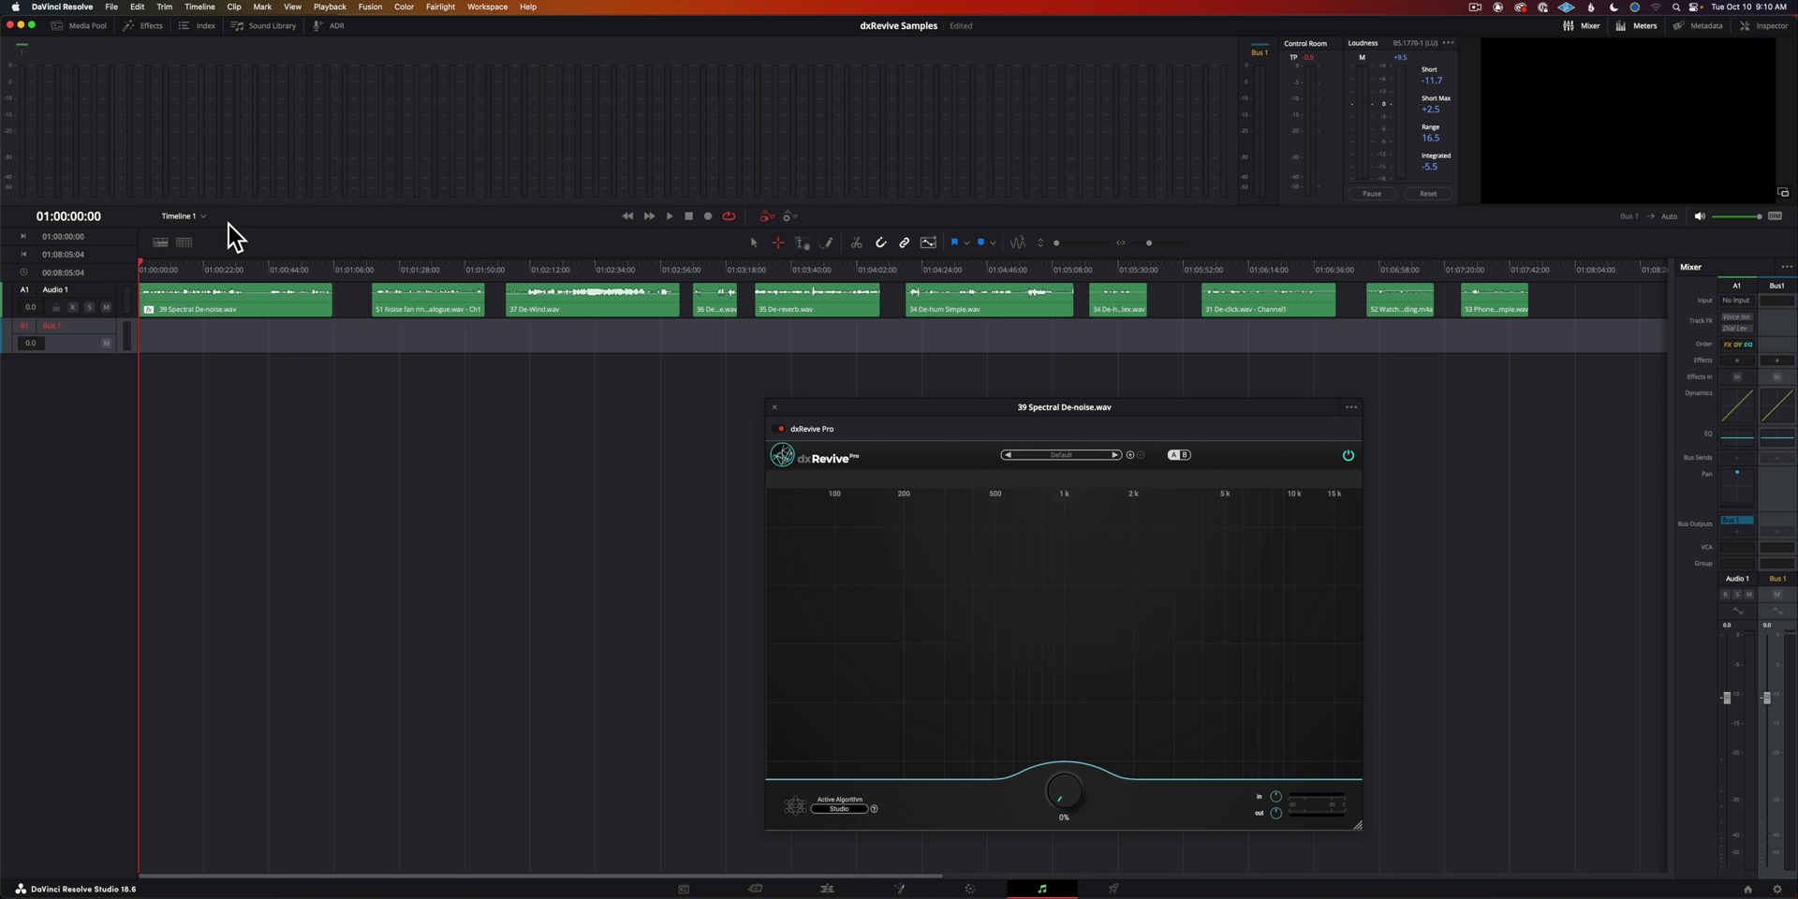
Move the plugin window left and start playing the 39 Spectral De-noise.wav clip.
drag(916, 418, 543, 397)
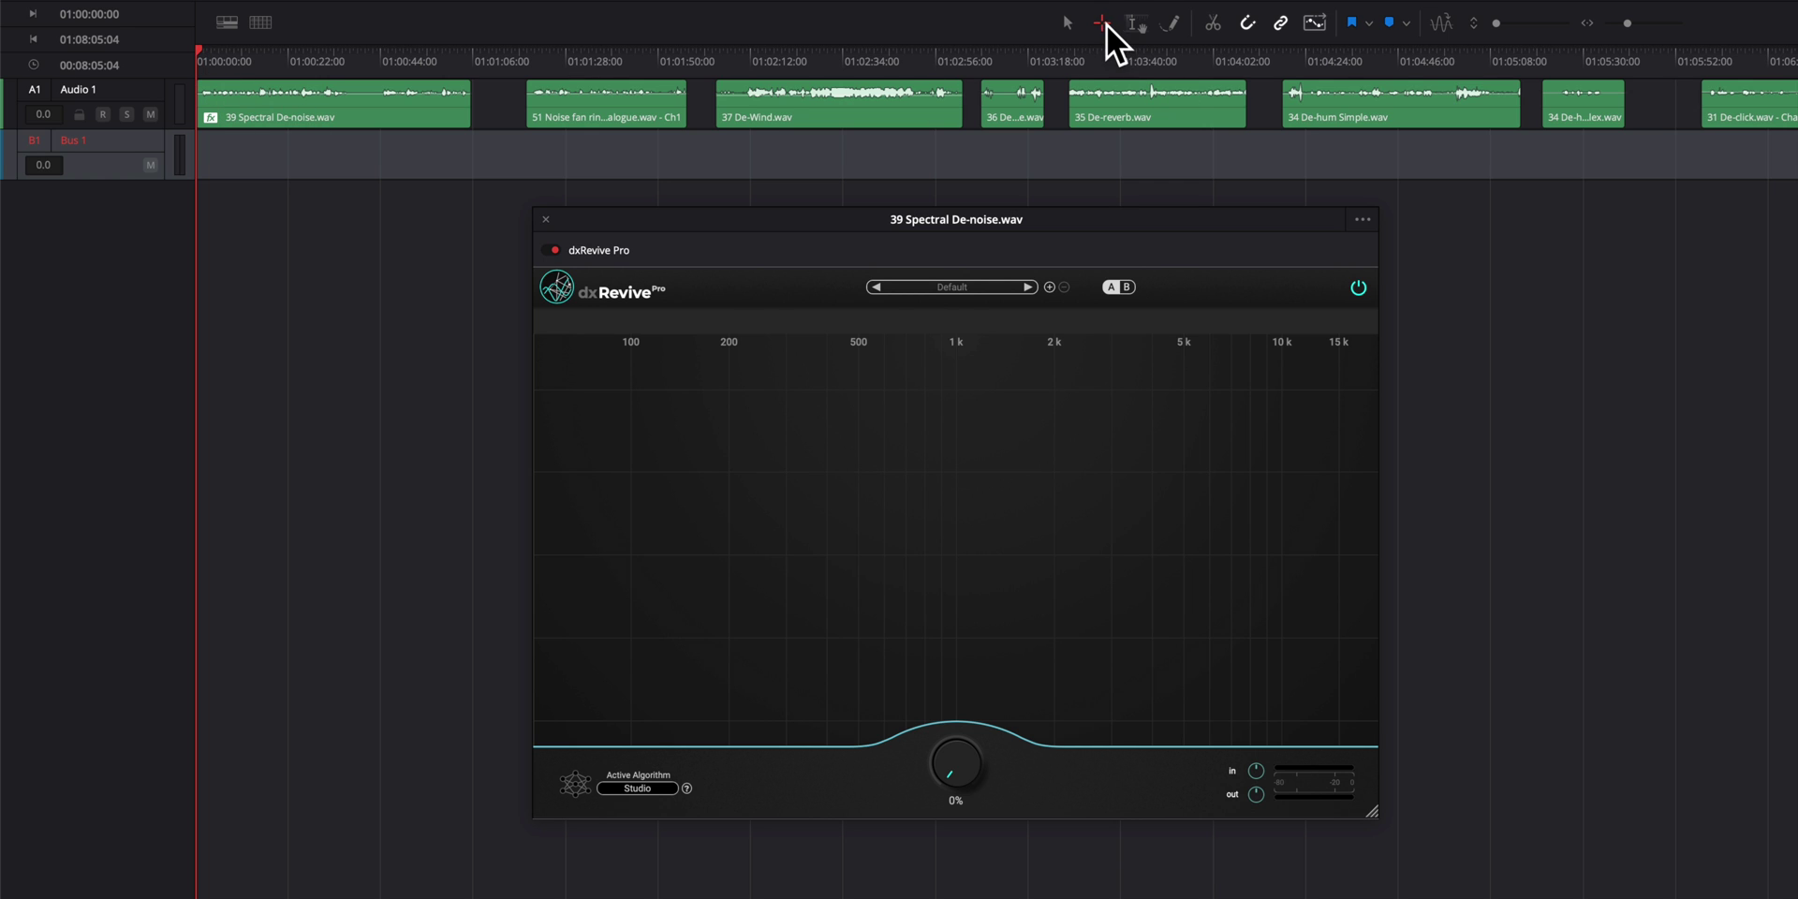
click(369, 109)
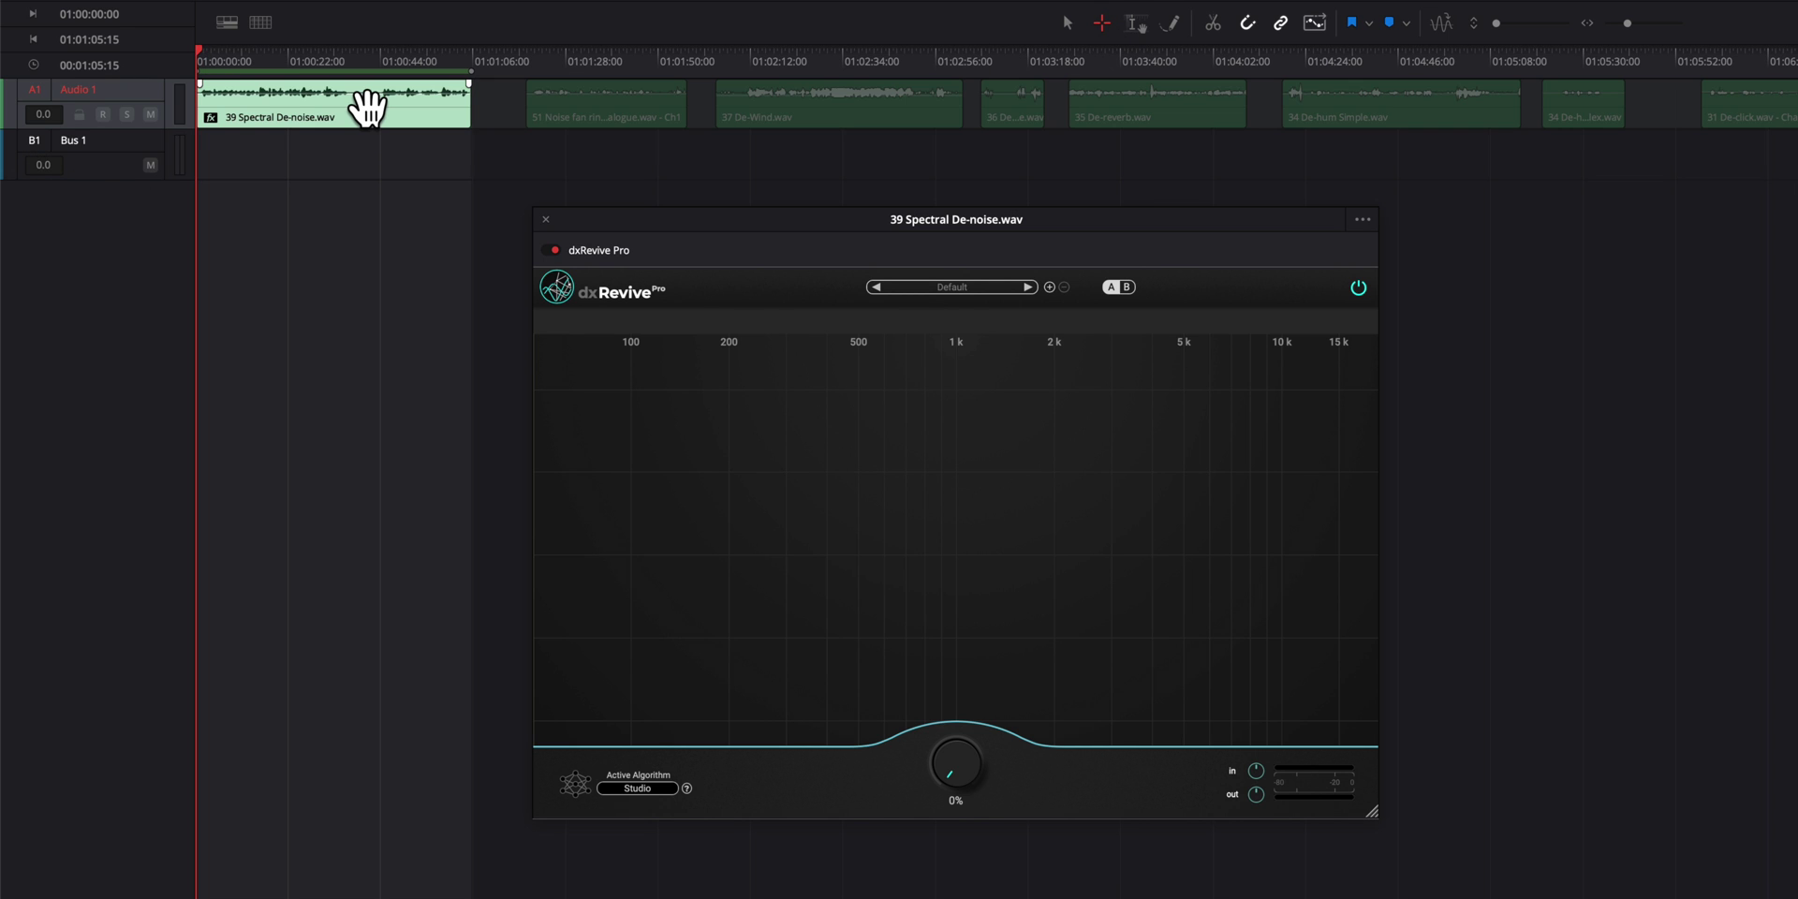
key(space)
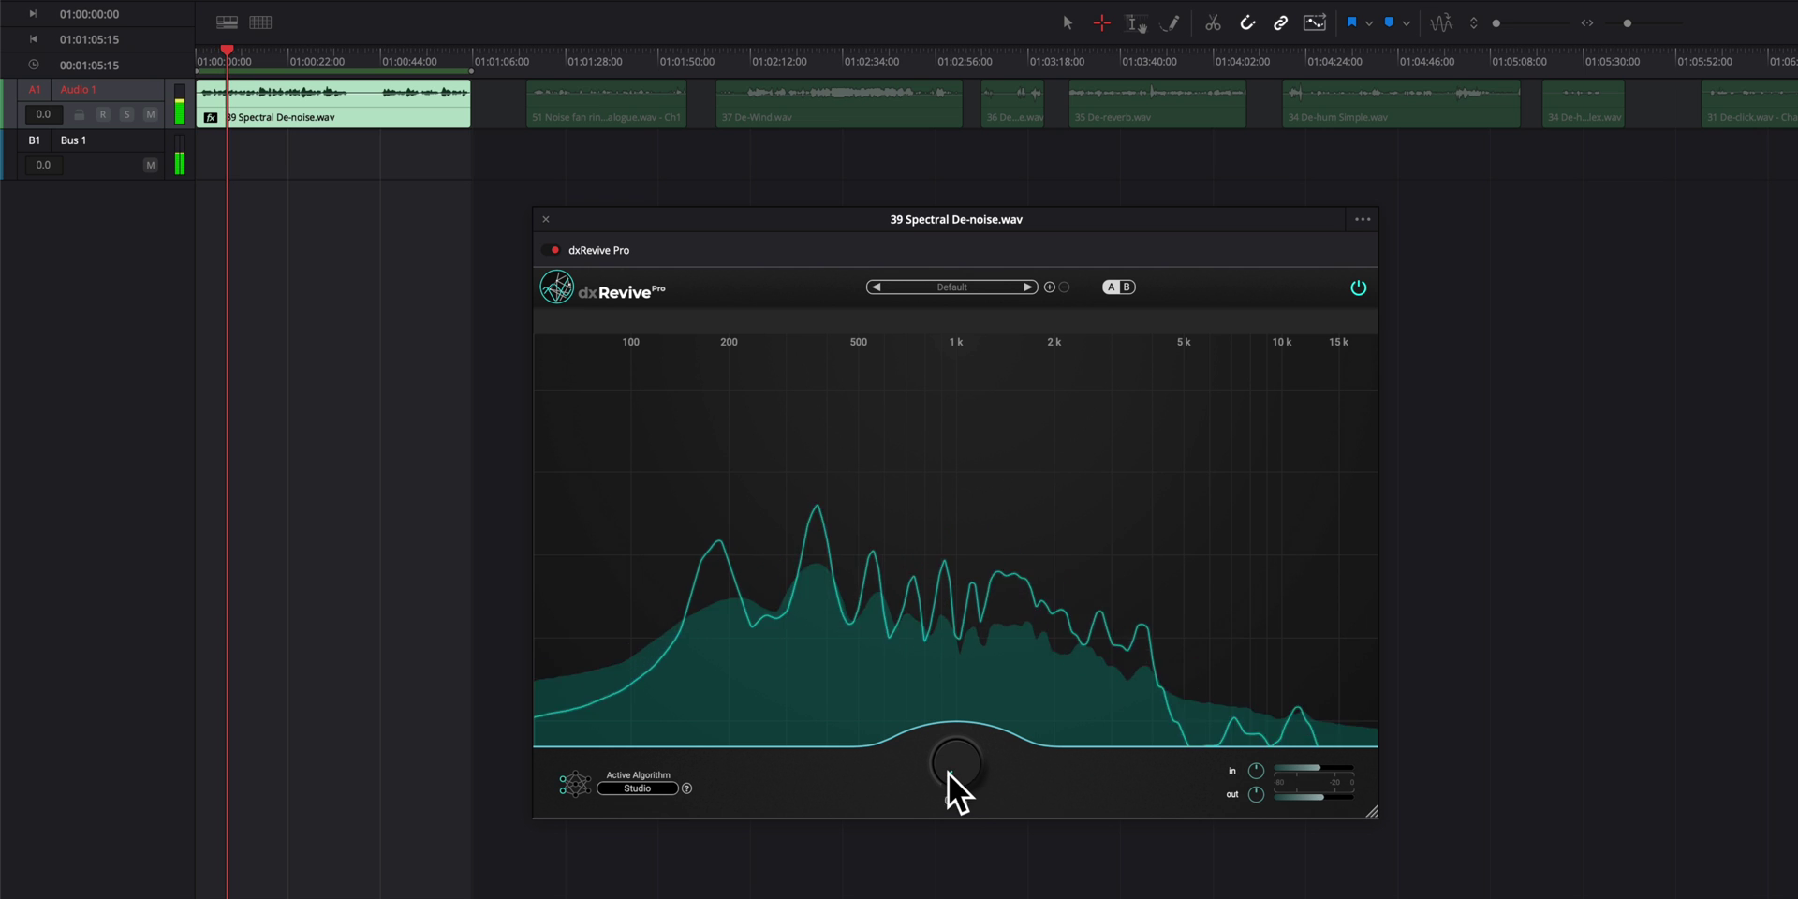
Sweep the restoration amount between 0% and 100%, settle at 96.1%, then load the Full Revive preset.
drag(947, 773, 959, 664)
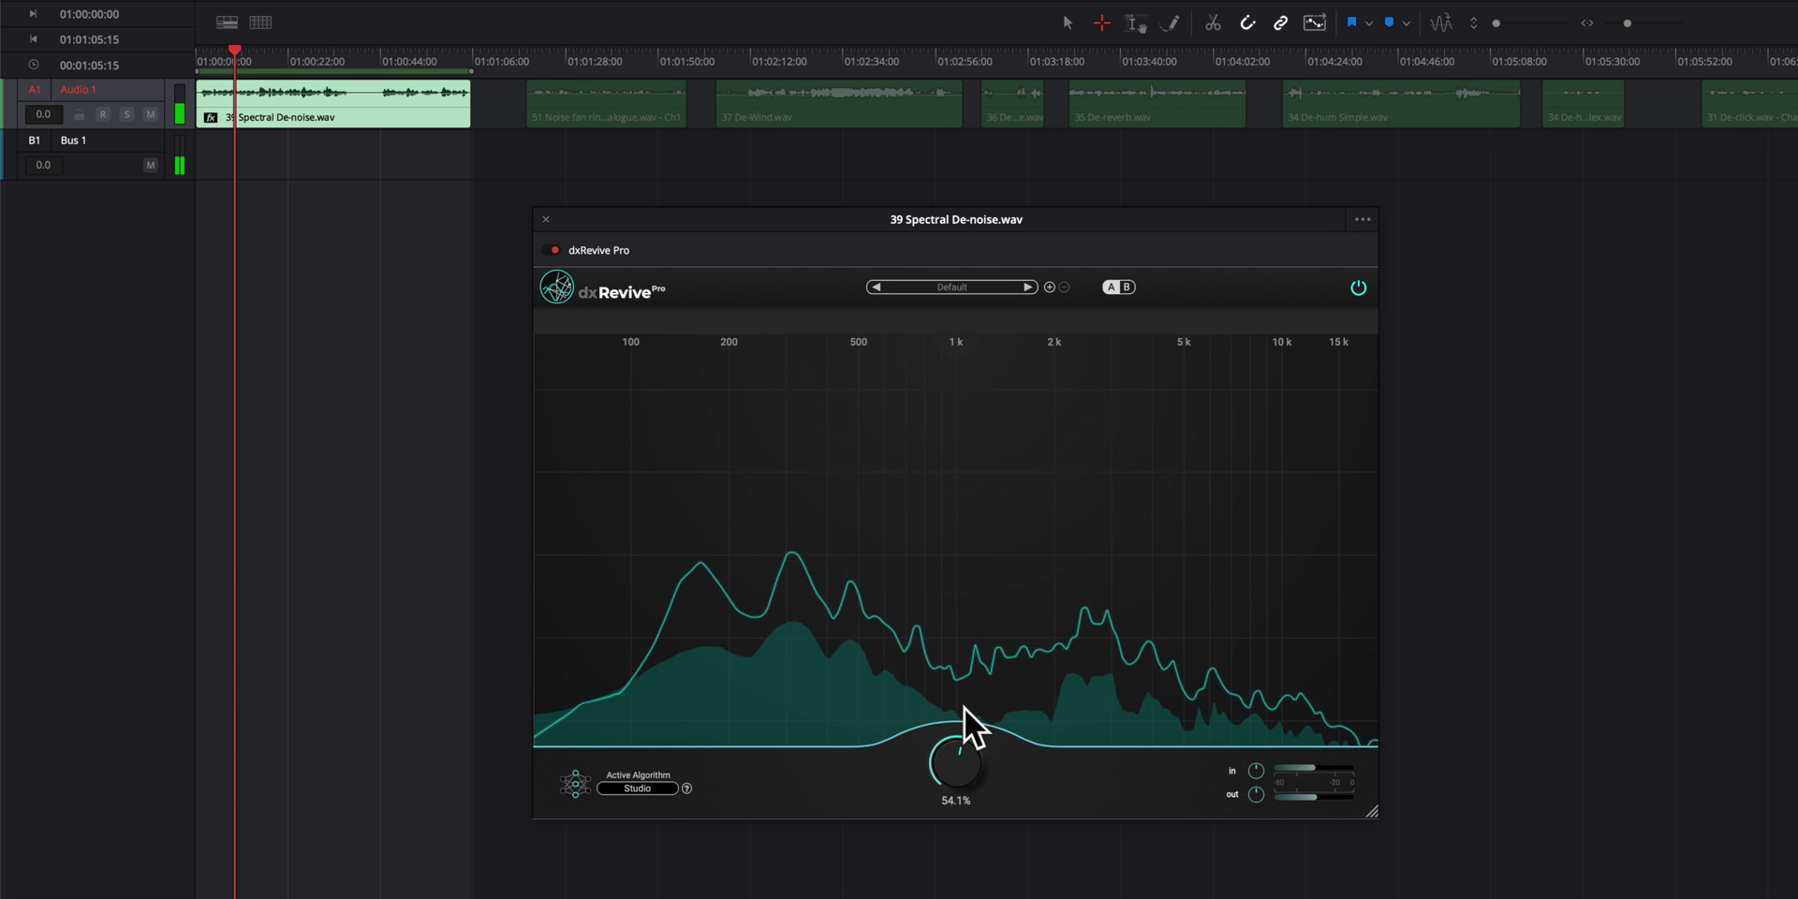
scroll(950, 764, up, 5)
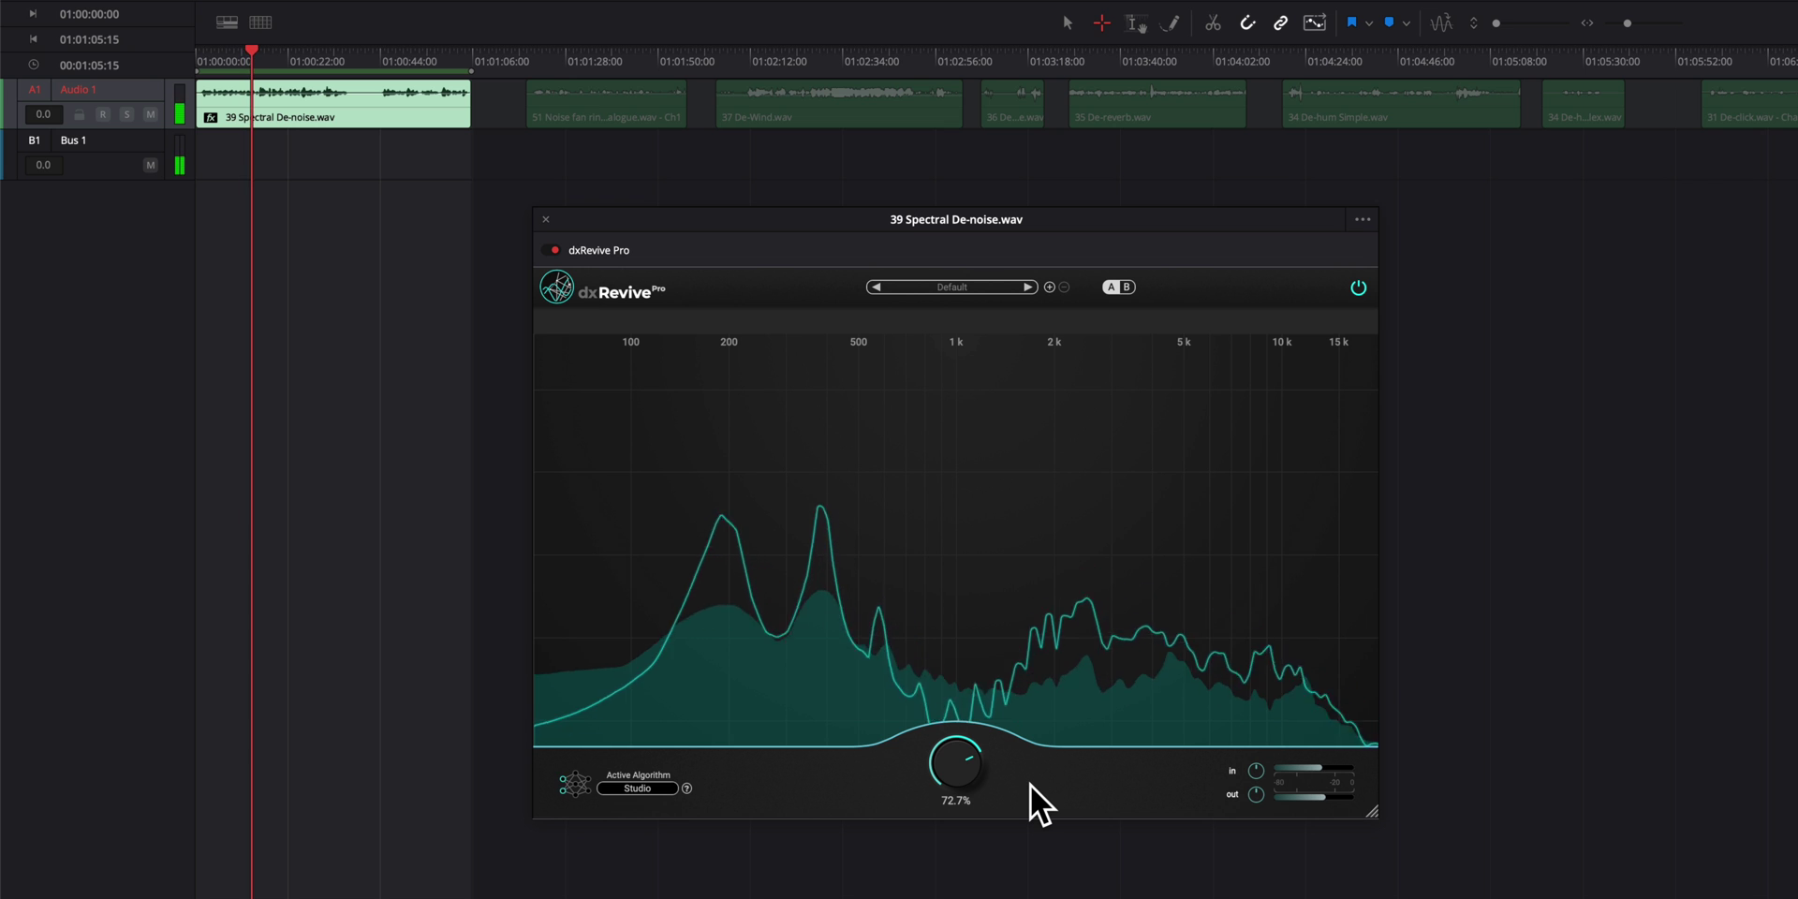
drag(959, 777, 951, 635)
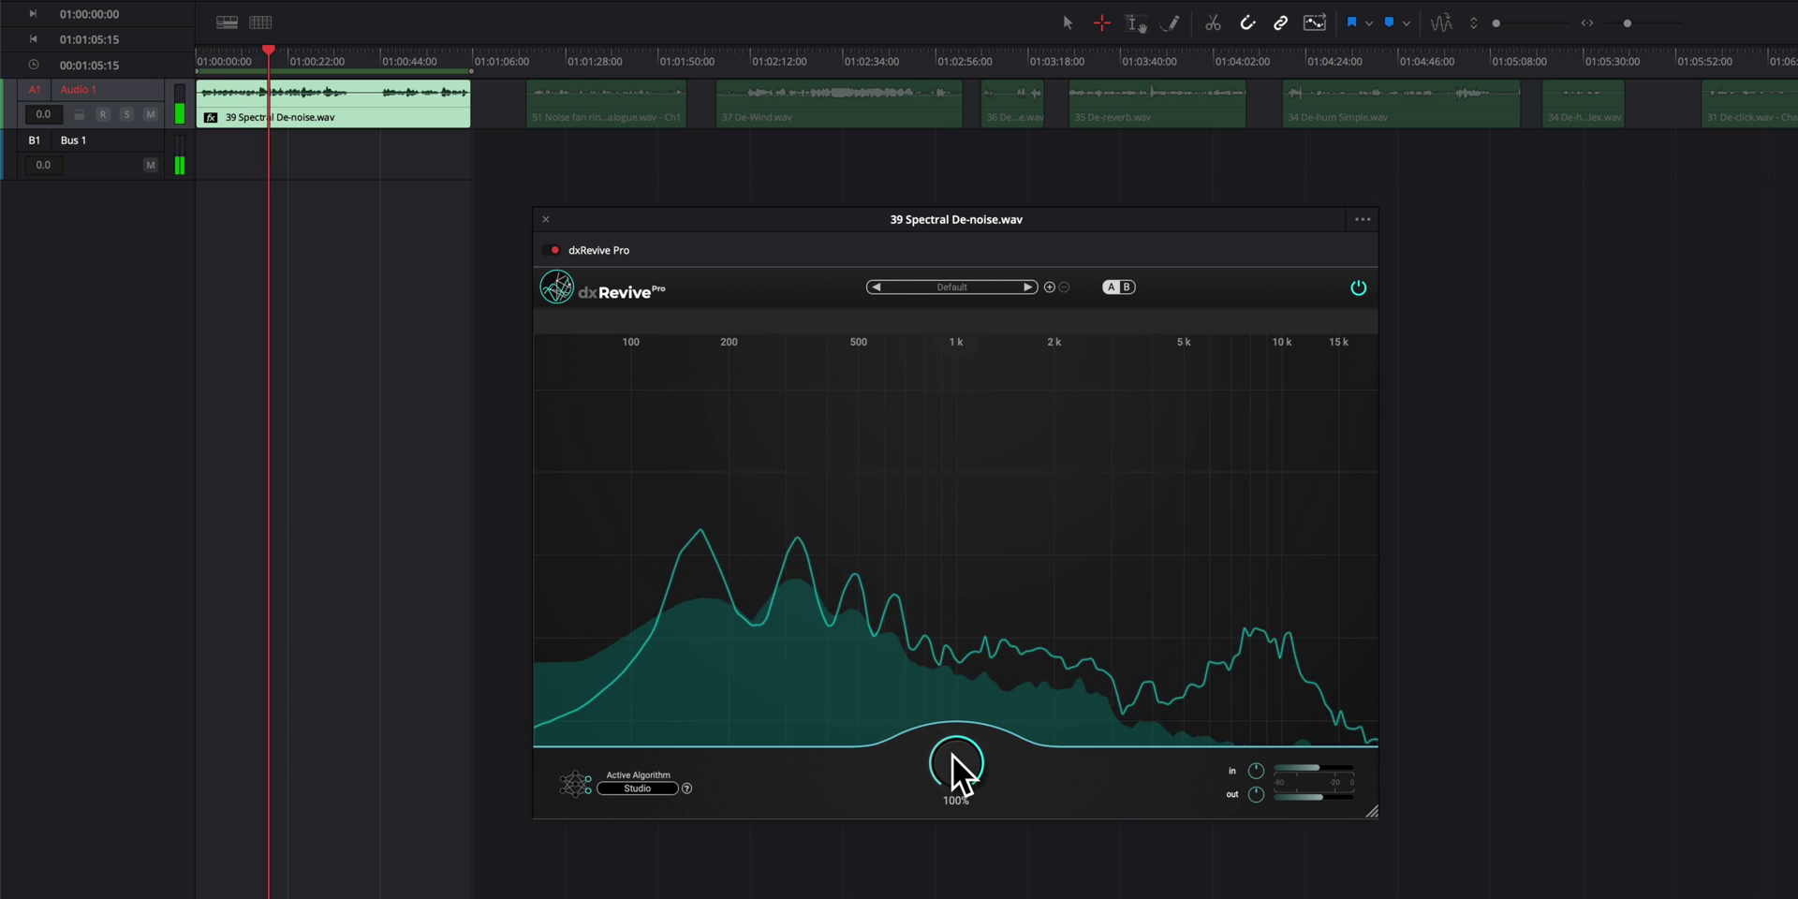
drag(953, 755, 955, 811)
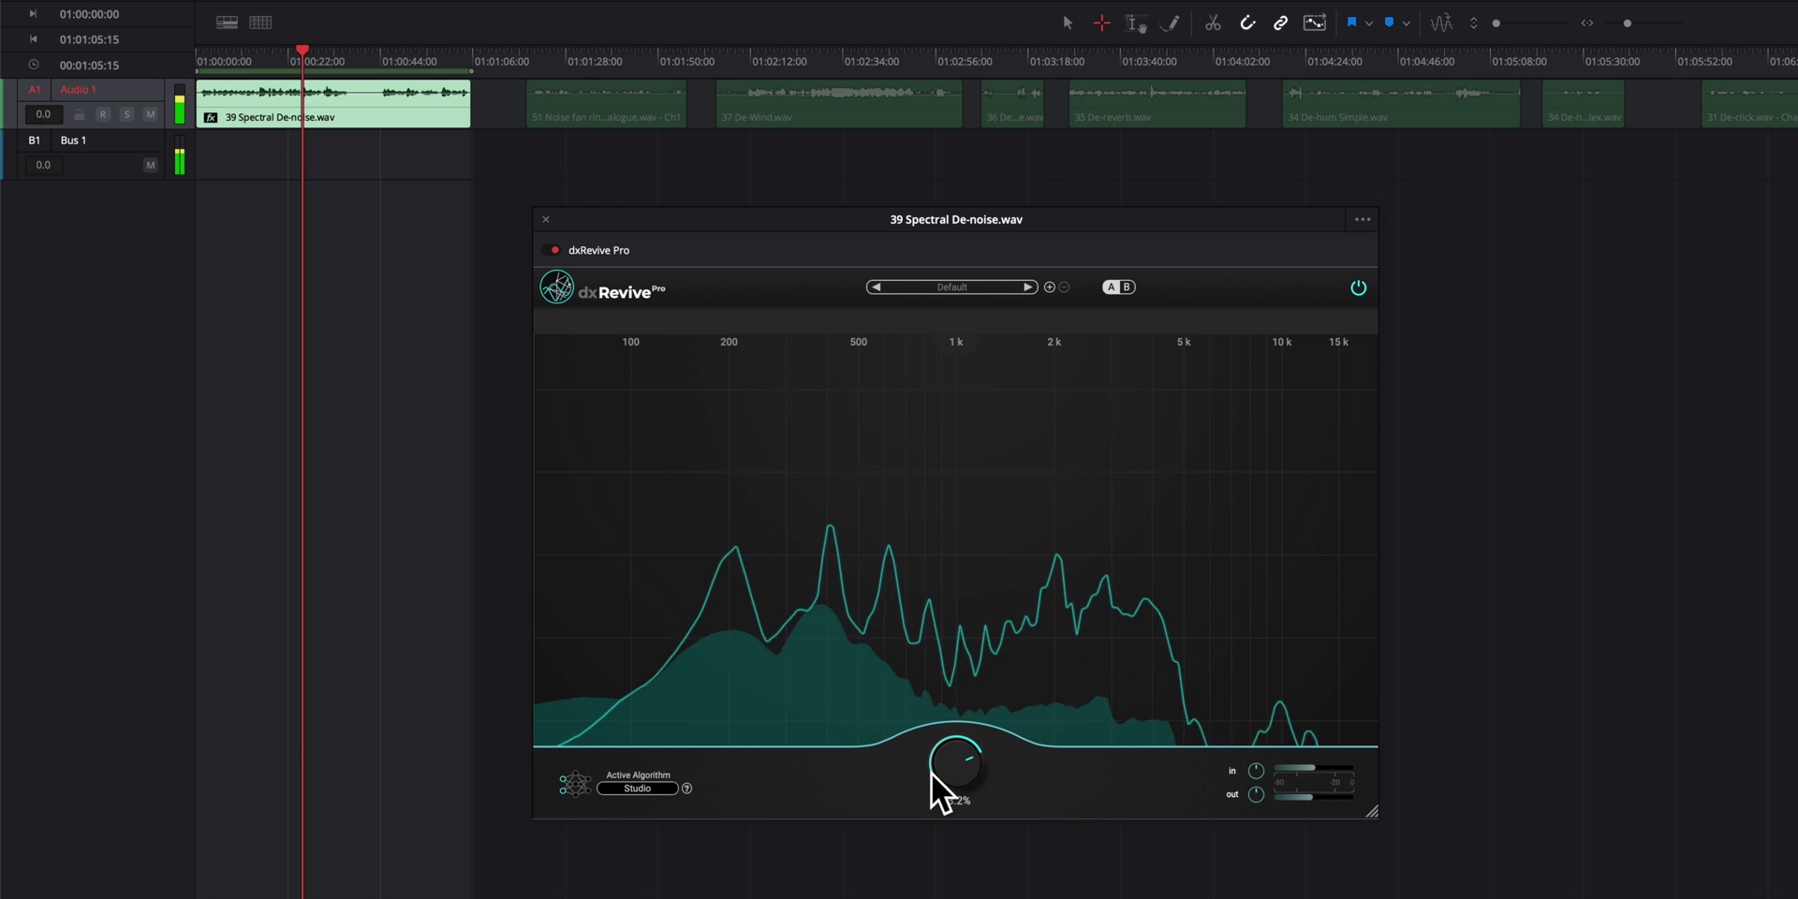
drag(931, 774, 944, 693)
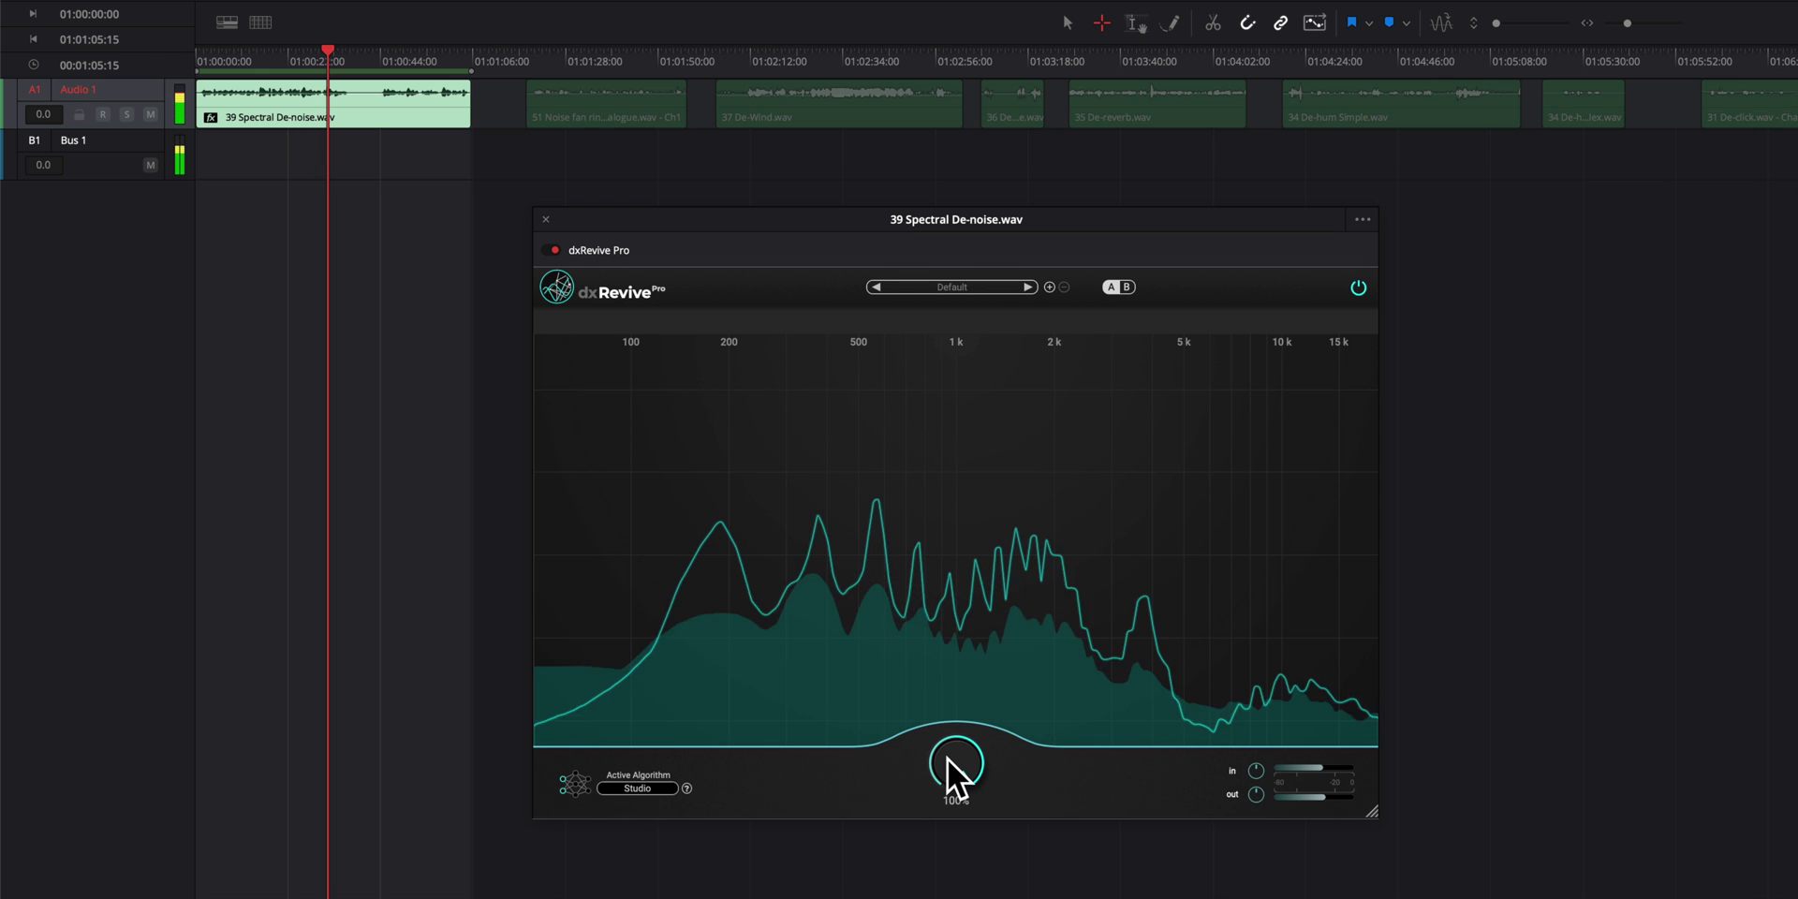
drag(947, 759, 947, 766)
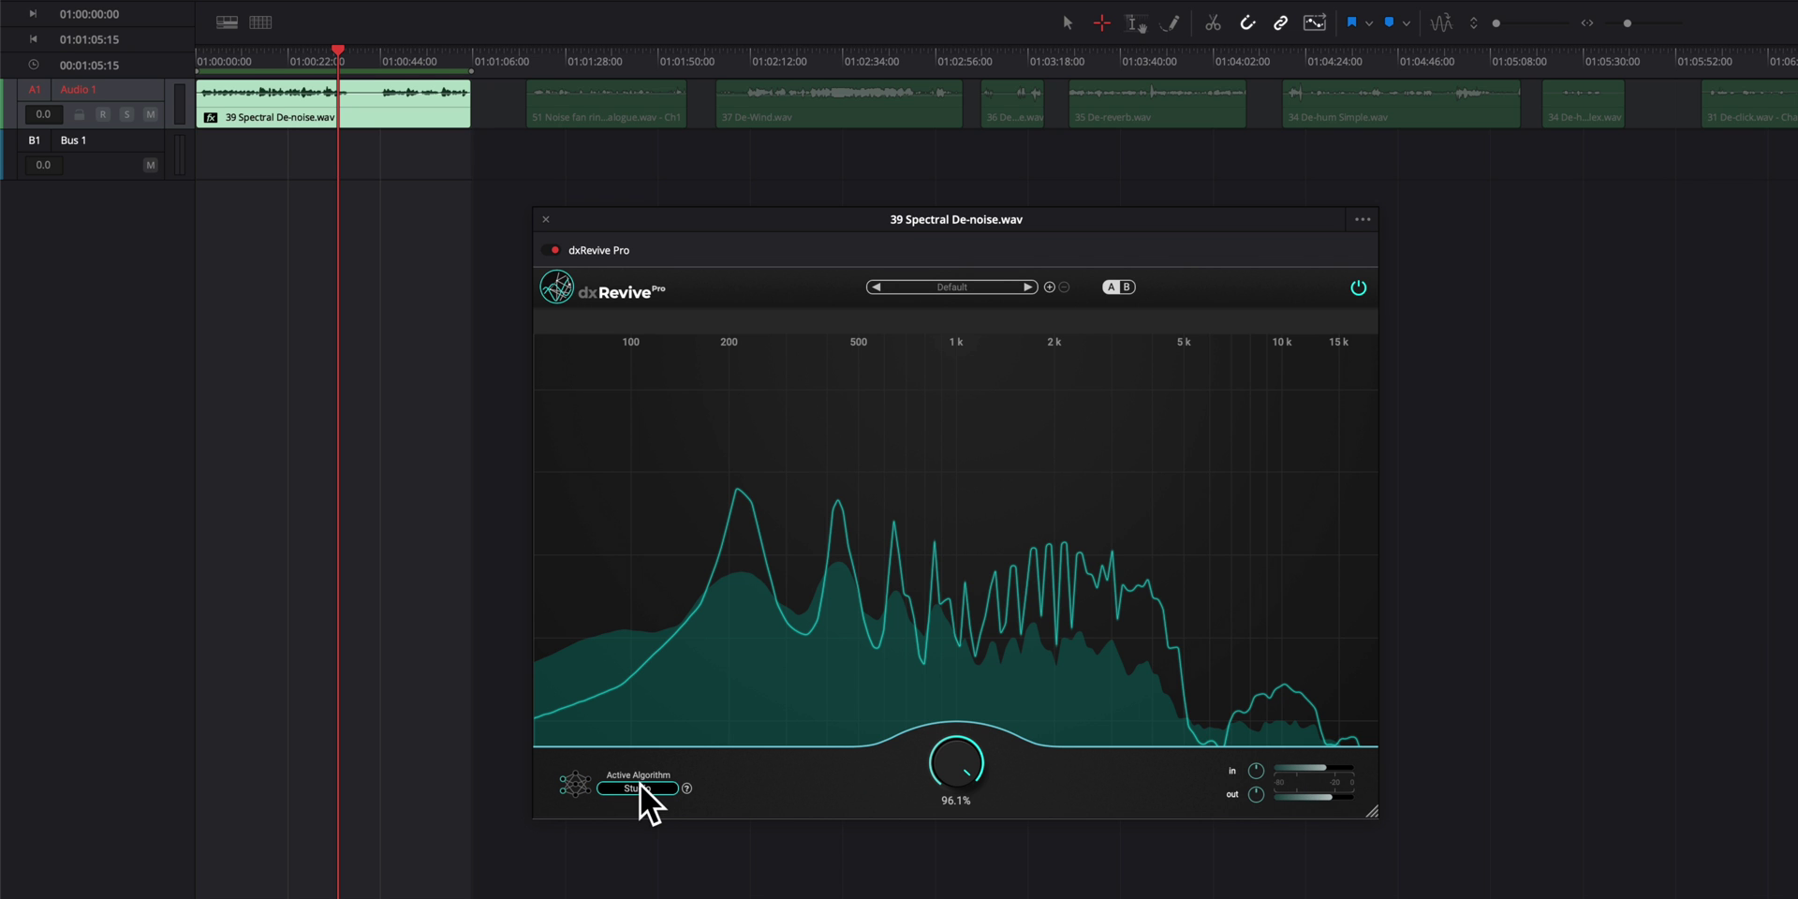
click(1029, 287)
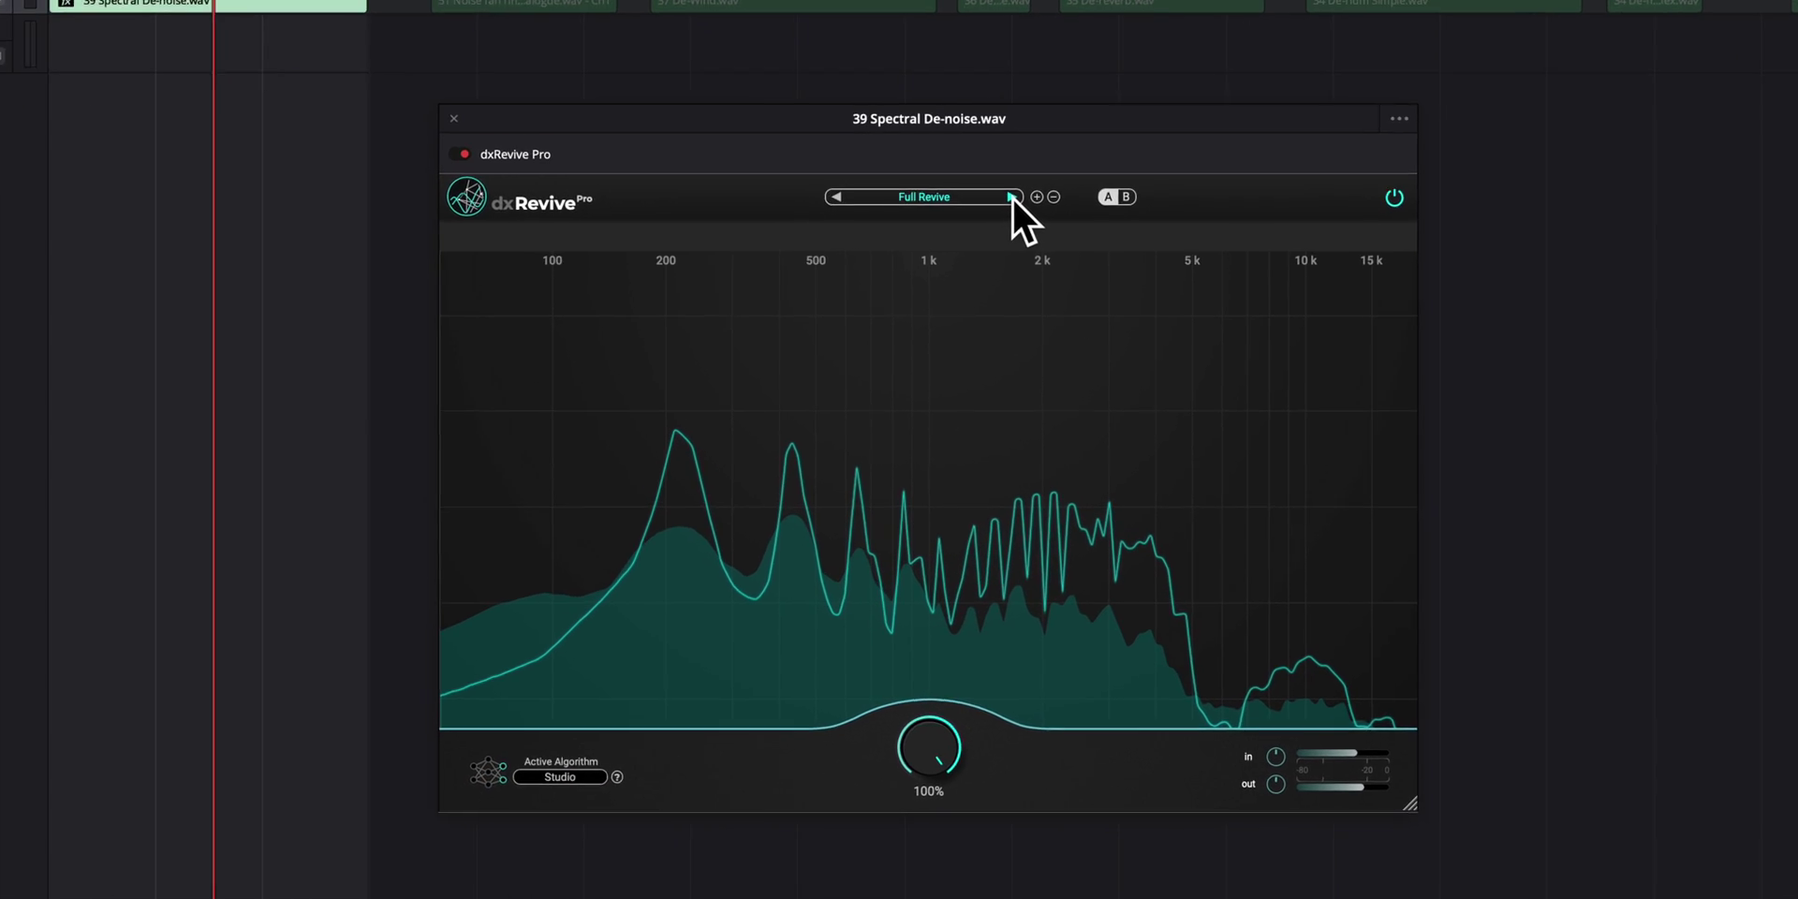
Step through Low-End Restore (top band 13.3%), Phone Restore and 2/3/4-Band Neutral presets back to Default.
click(1011, 197)
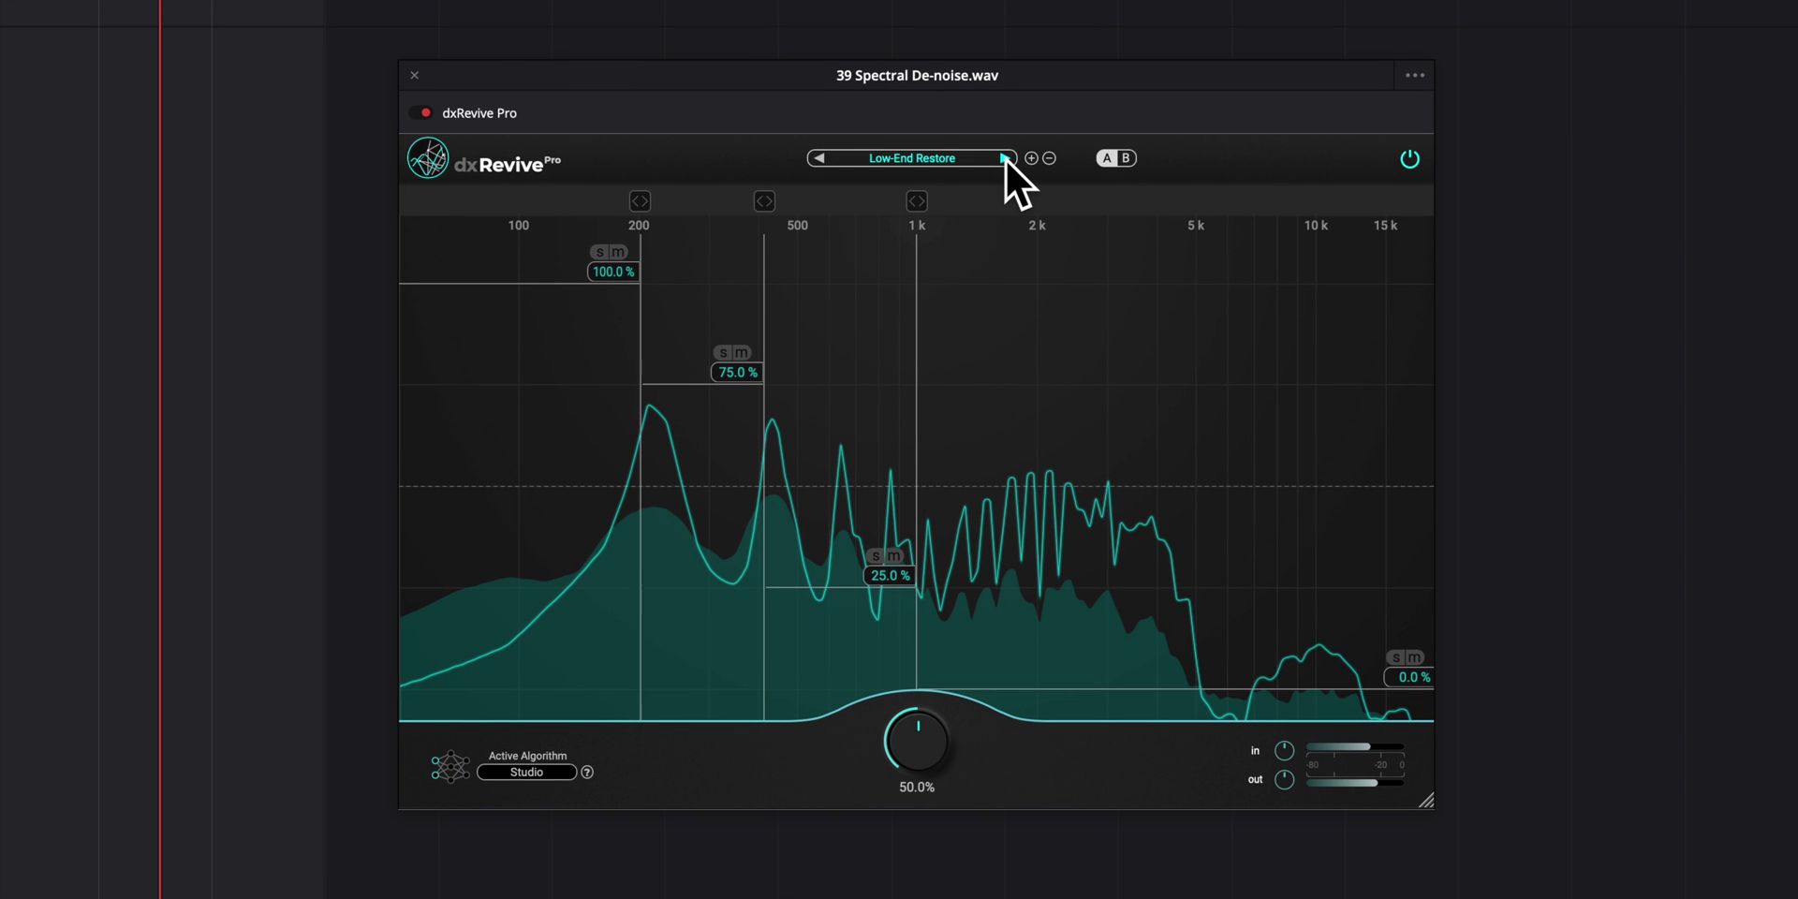
drag(1125, 690, 1125, 634)
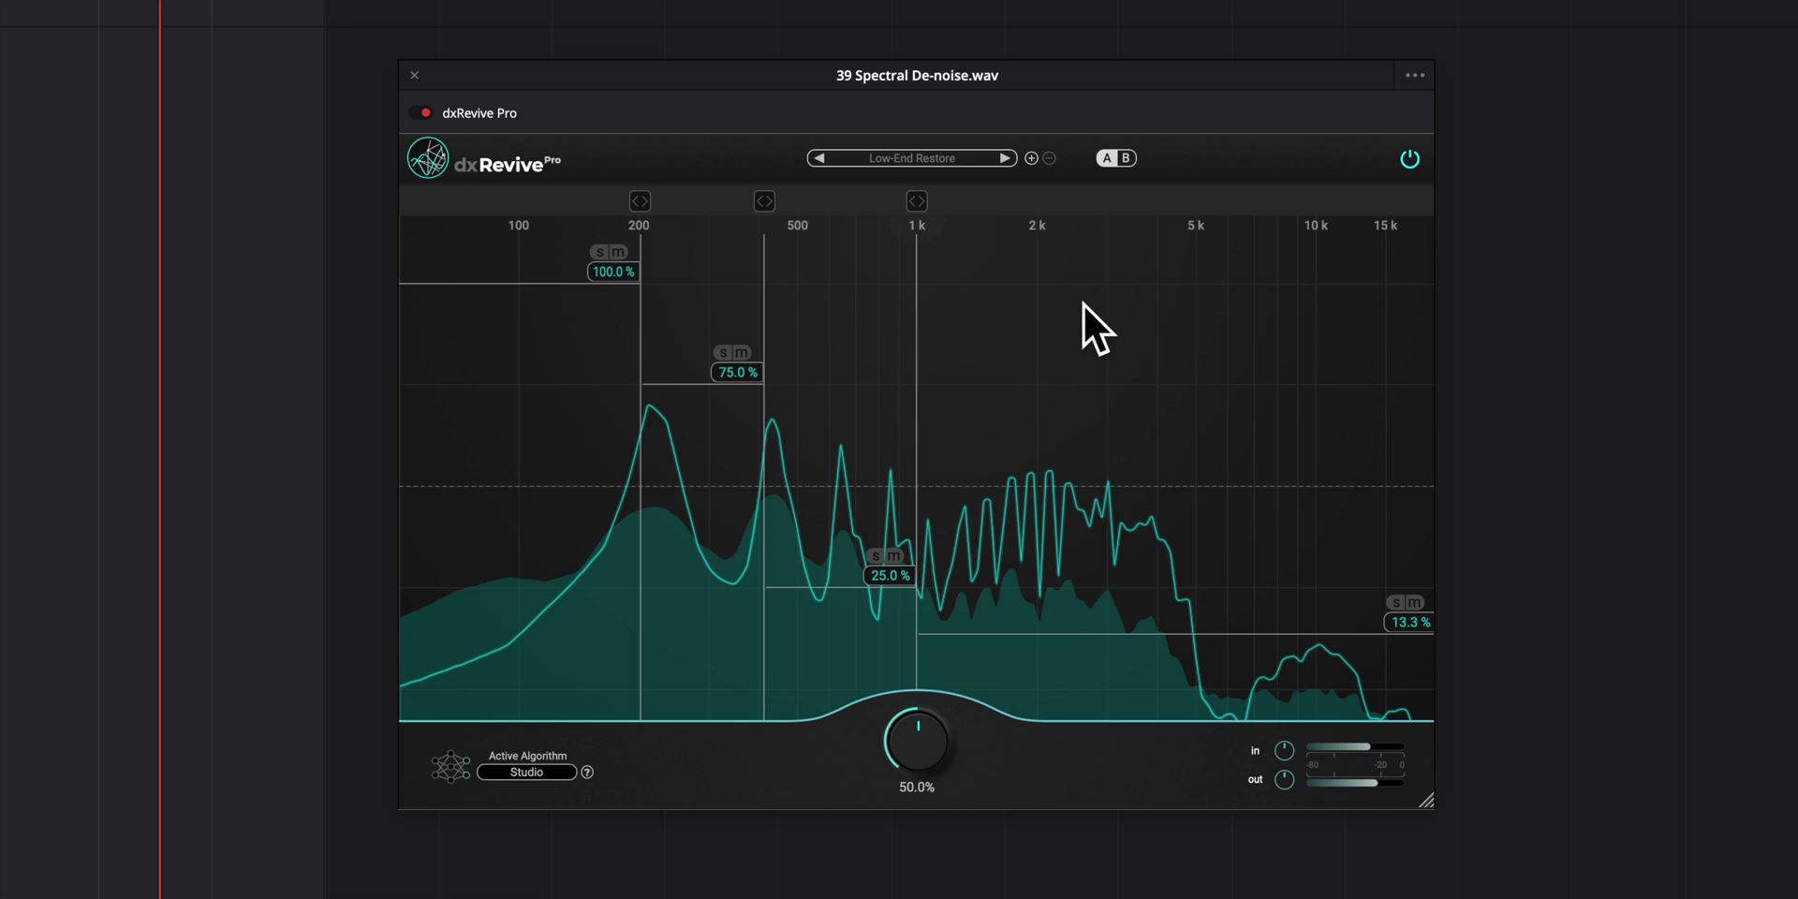
click(1003, 158)
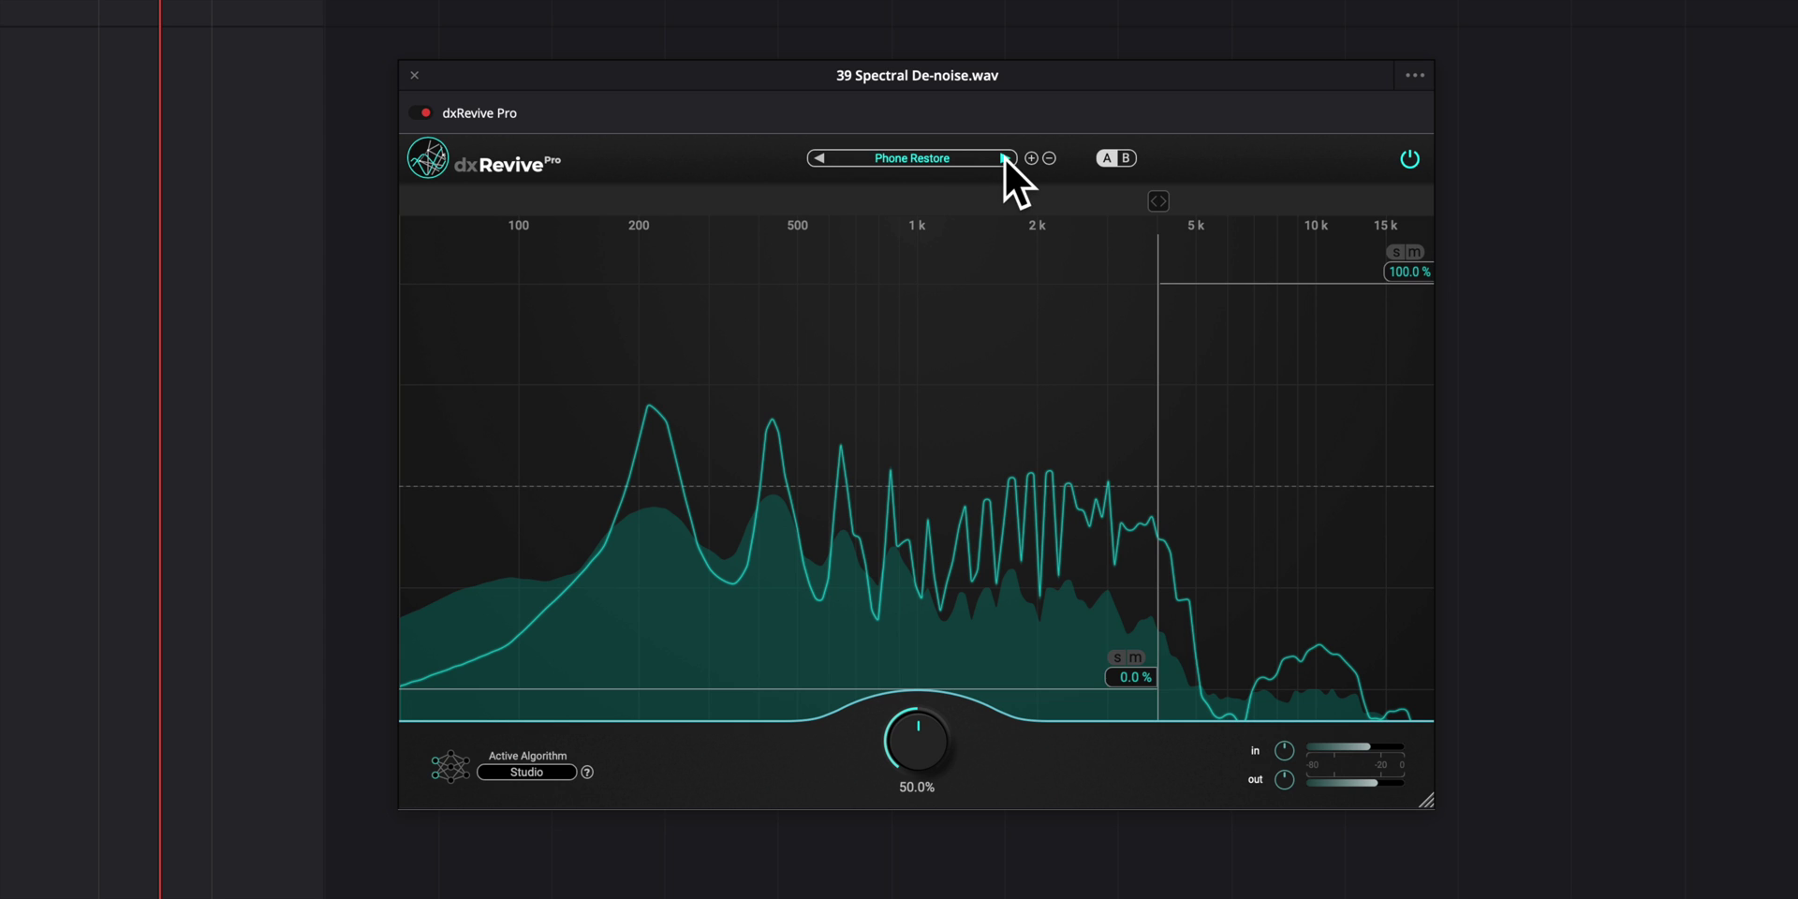
click(1004, 158)
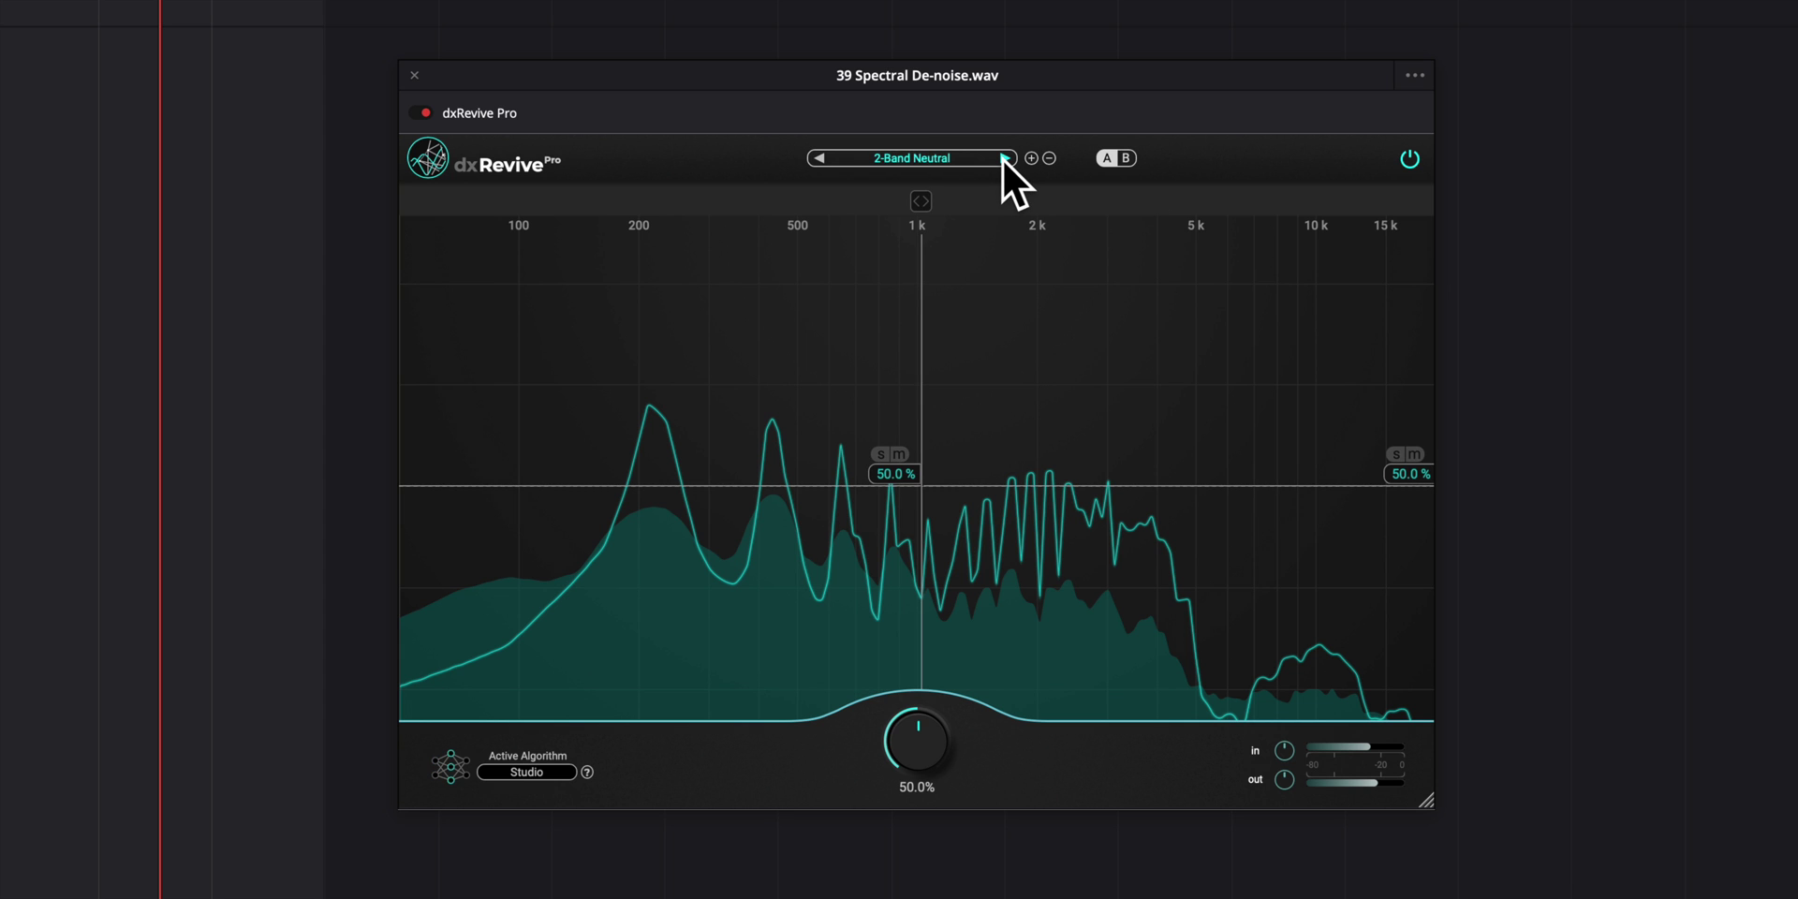
click(1003, 158)
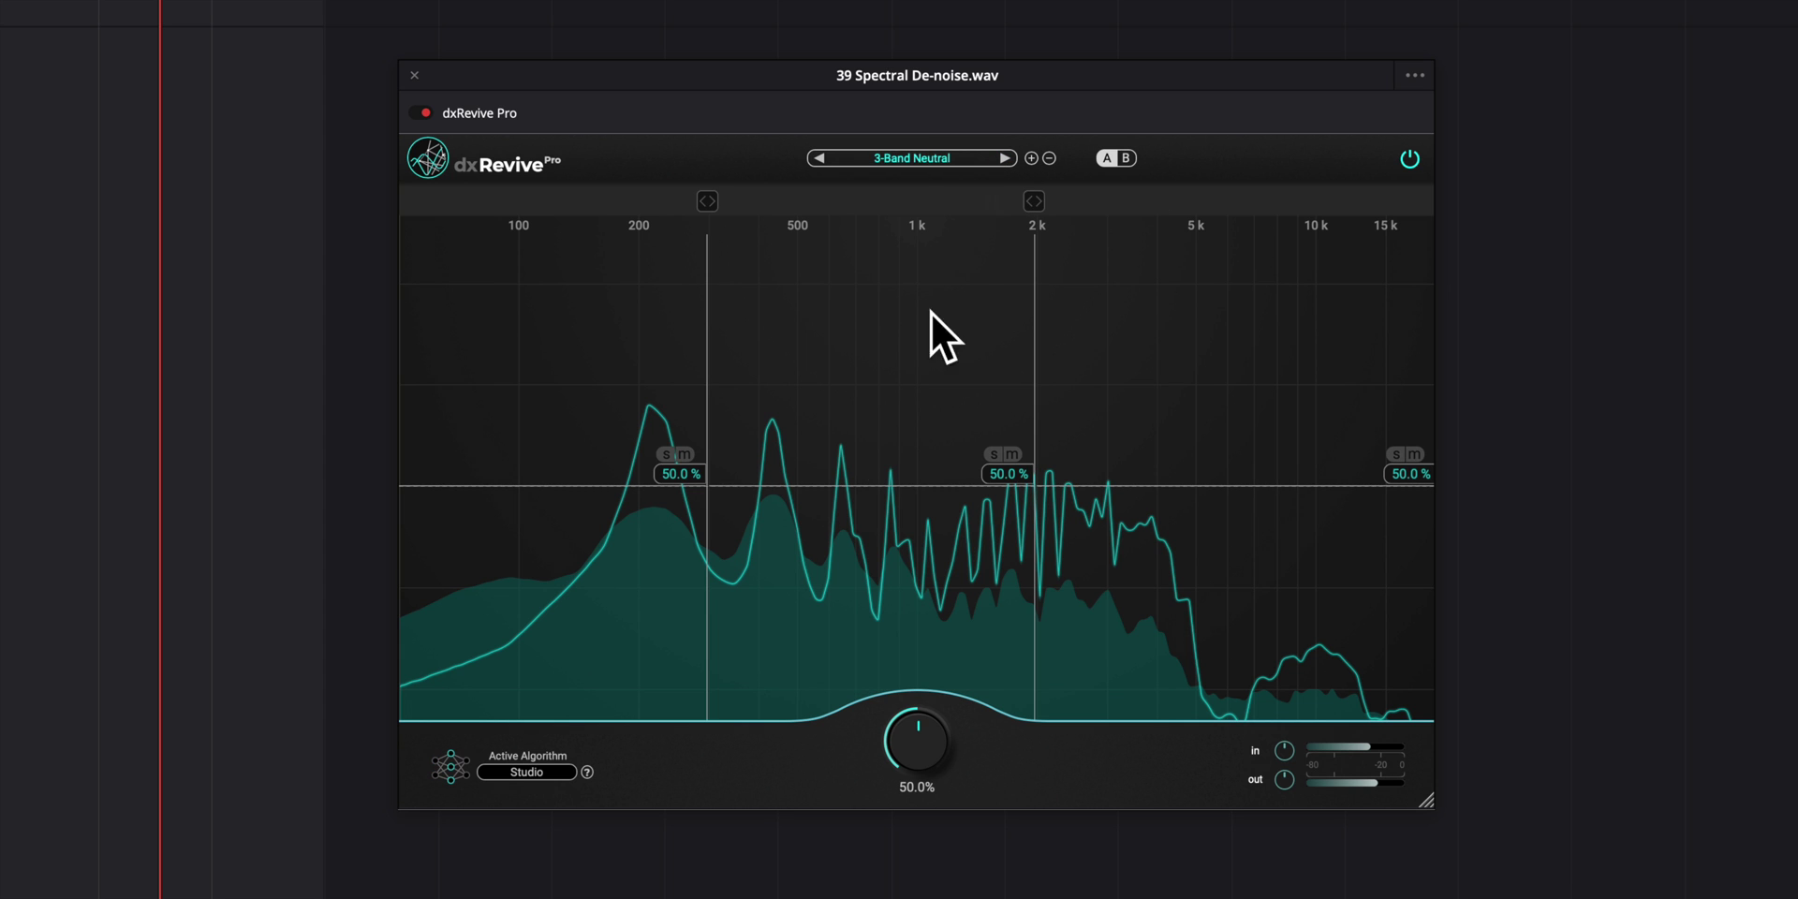
click(1004, 159)
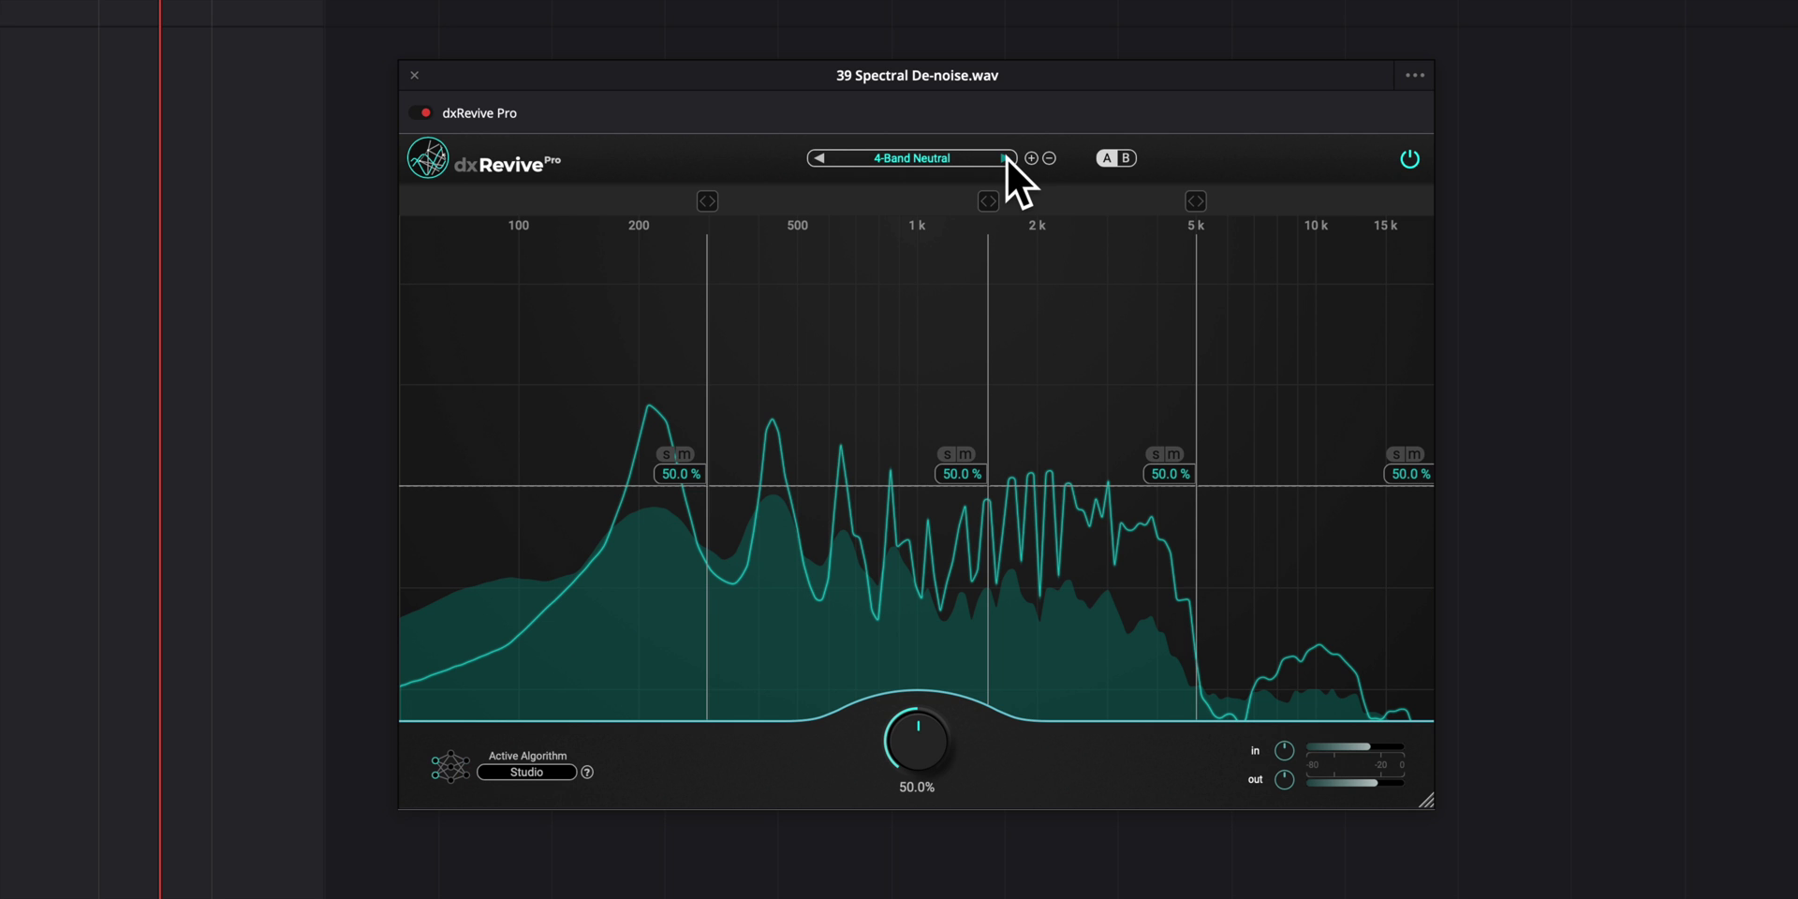
click(1004, 158)
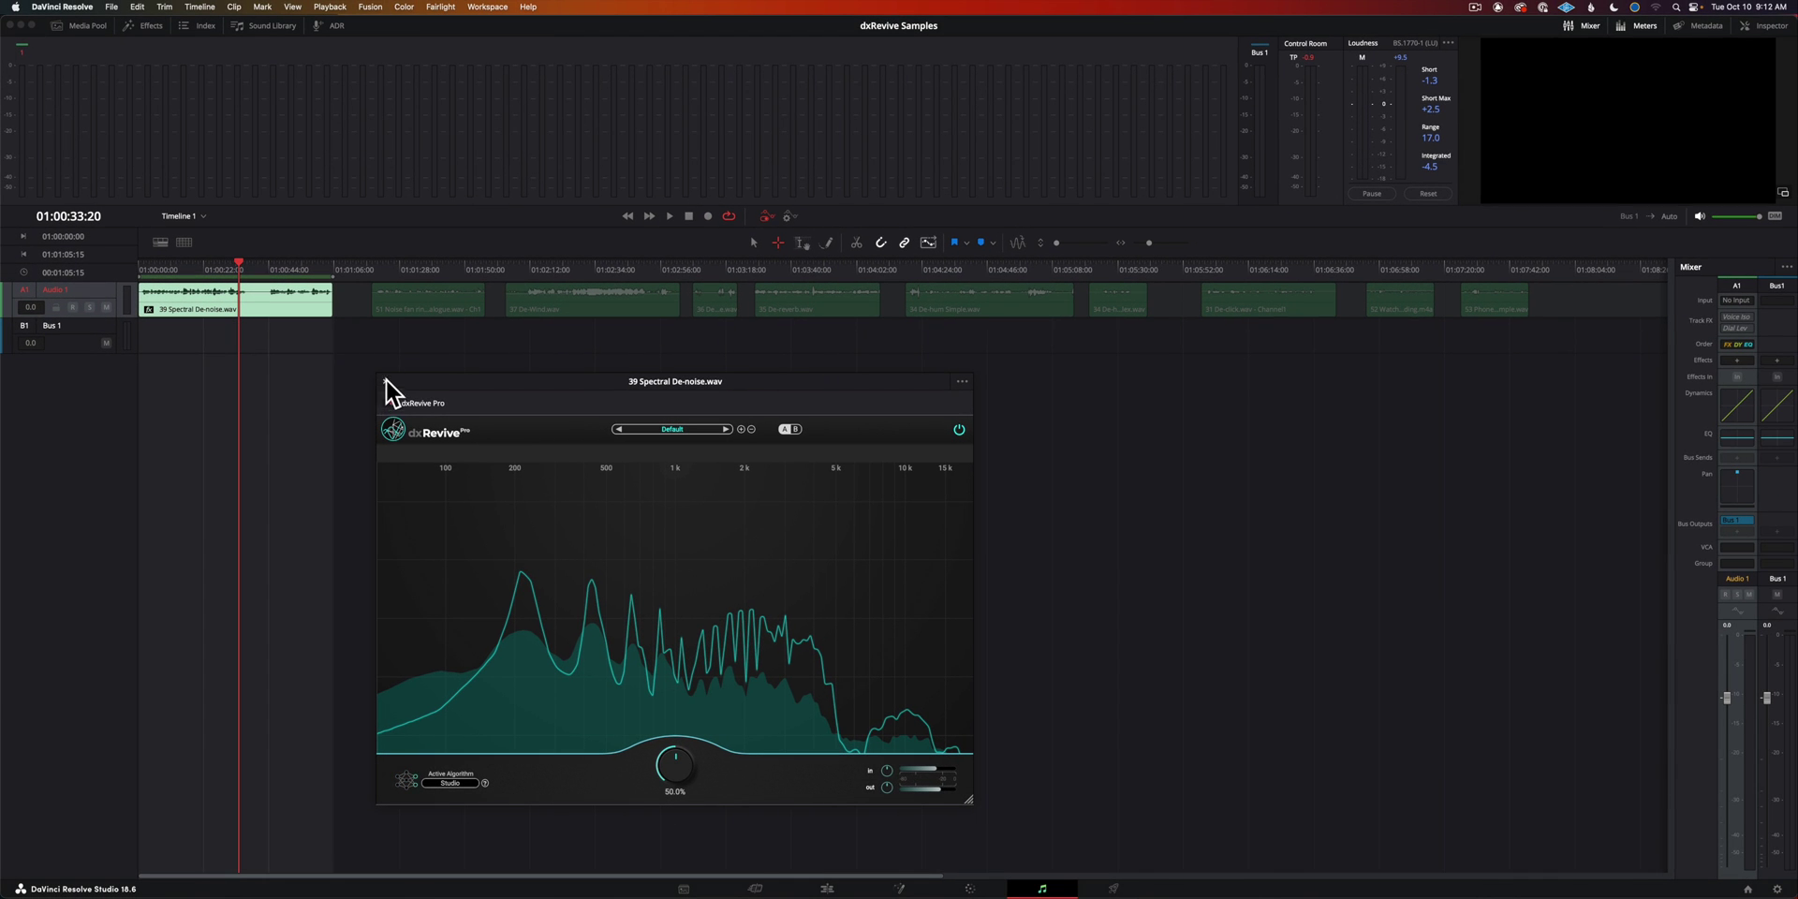
Close the plugin, cue the playhead at the 51 Noise fan clip's start, and pick up dxRevive Pro from Effects.
click(385, 383)
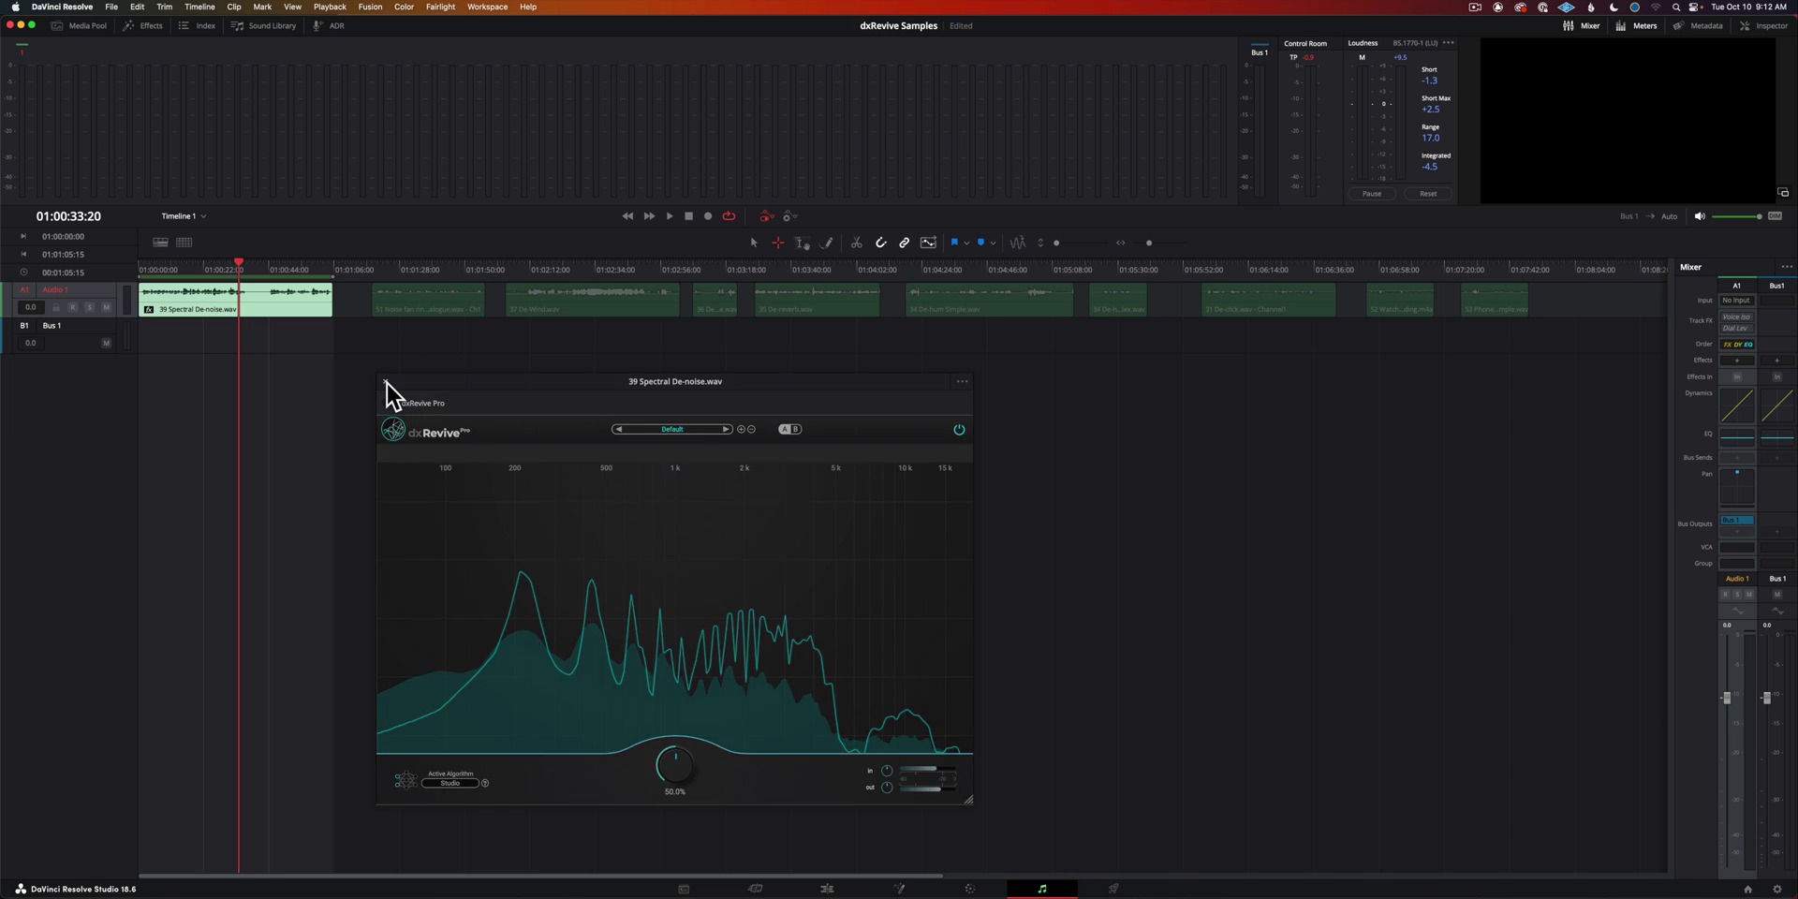
click(422, 301)
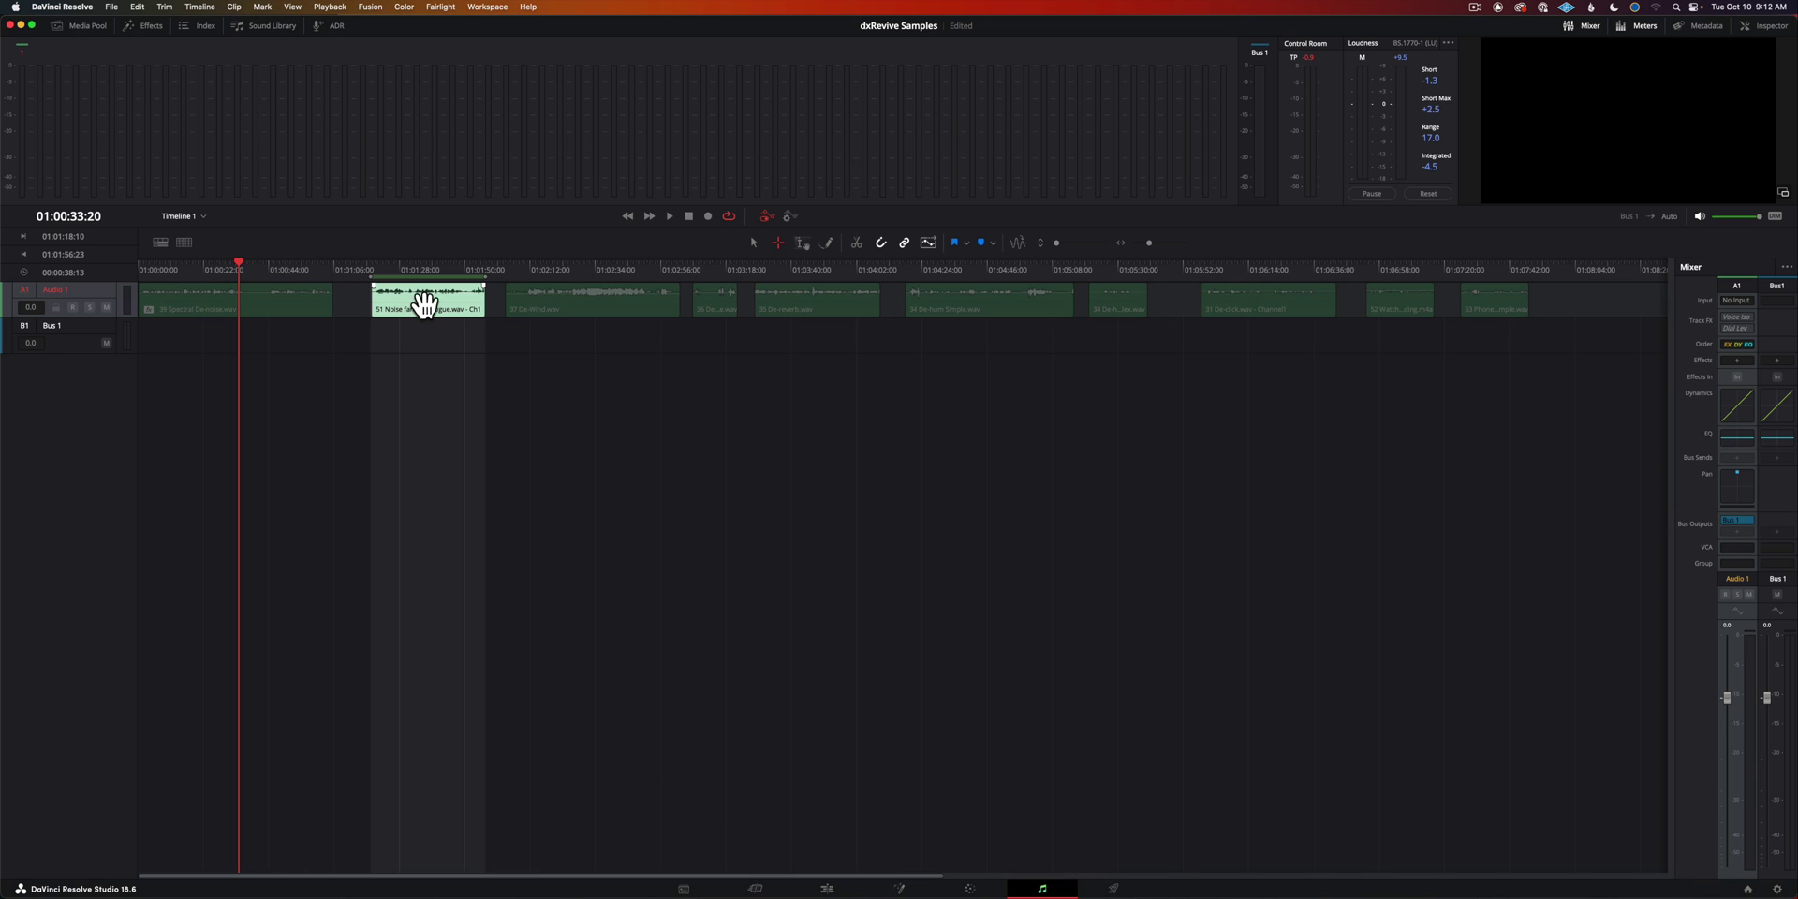
click(372, 264)
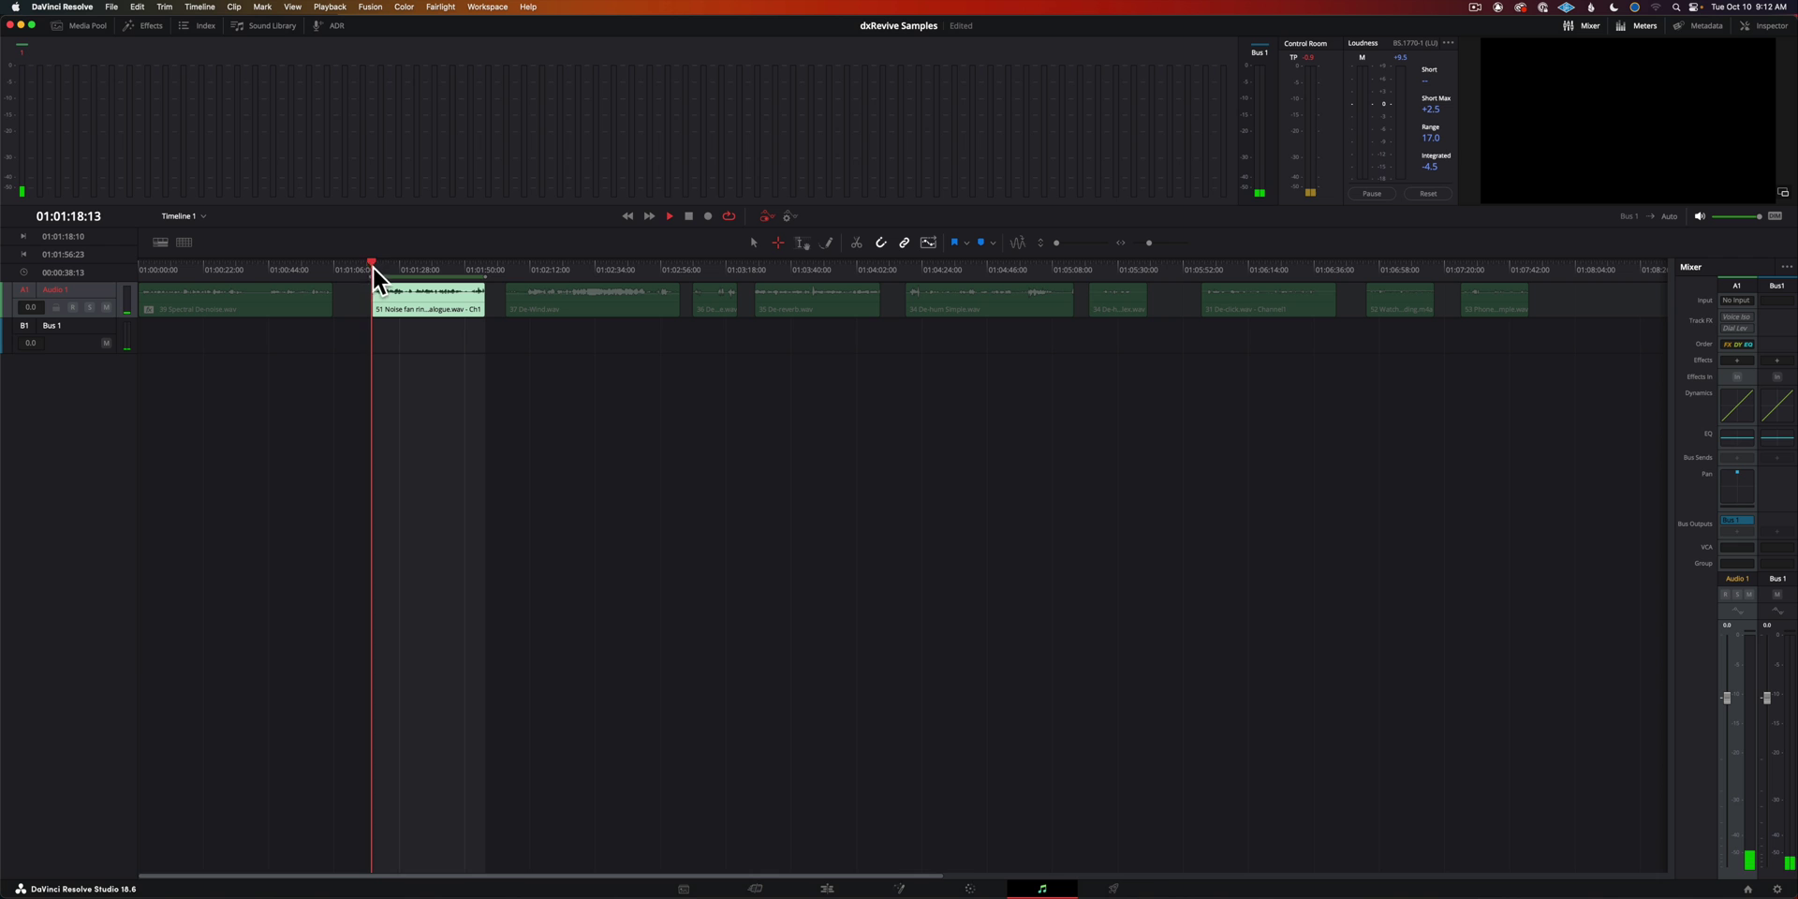
click(145, 26)
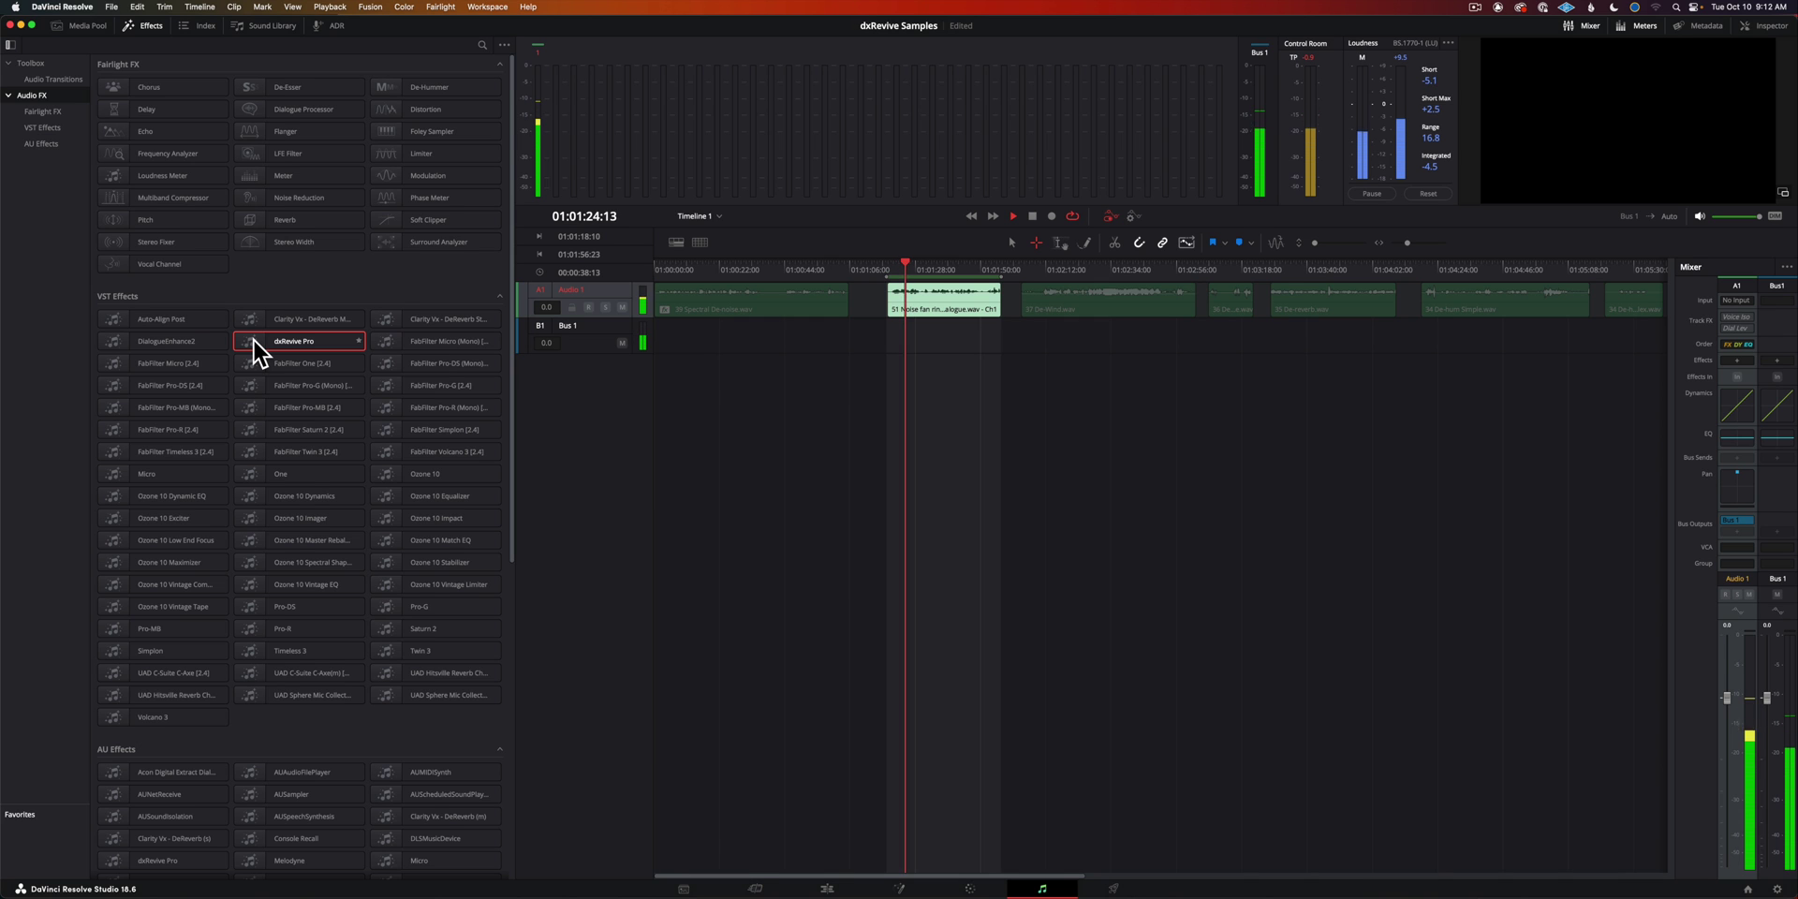
drag(253, 339, 845, 356)
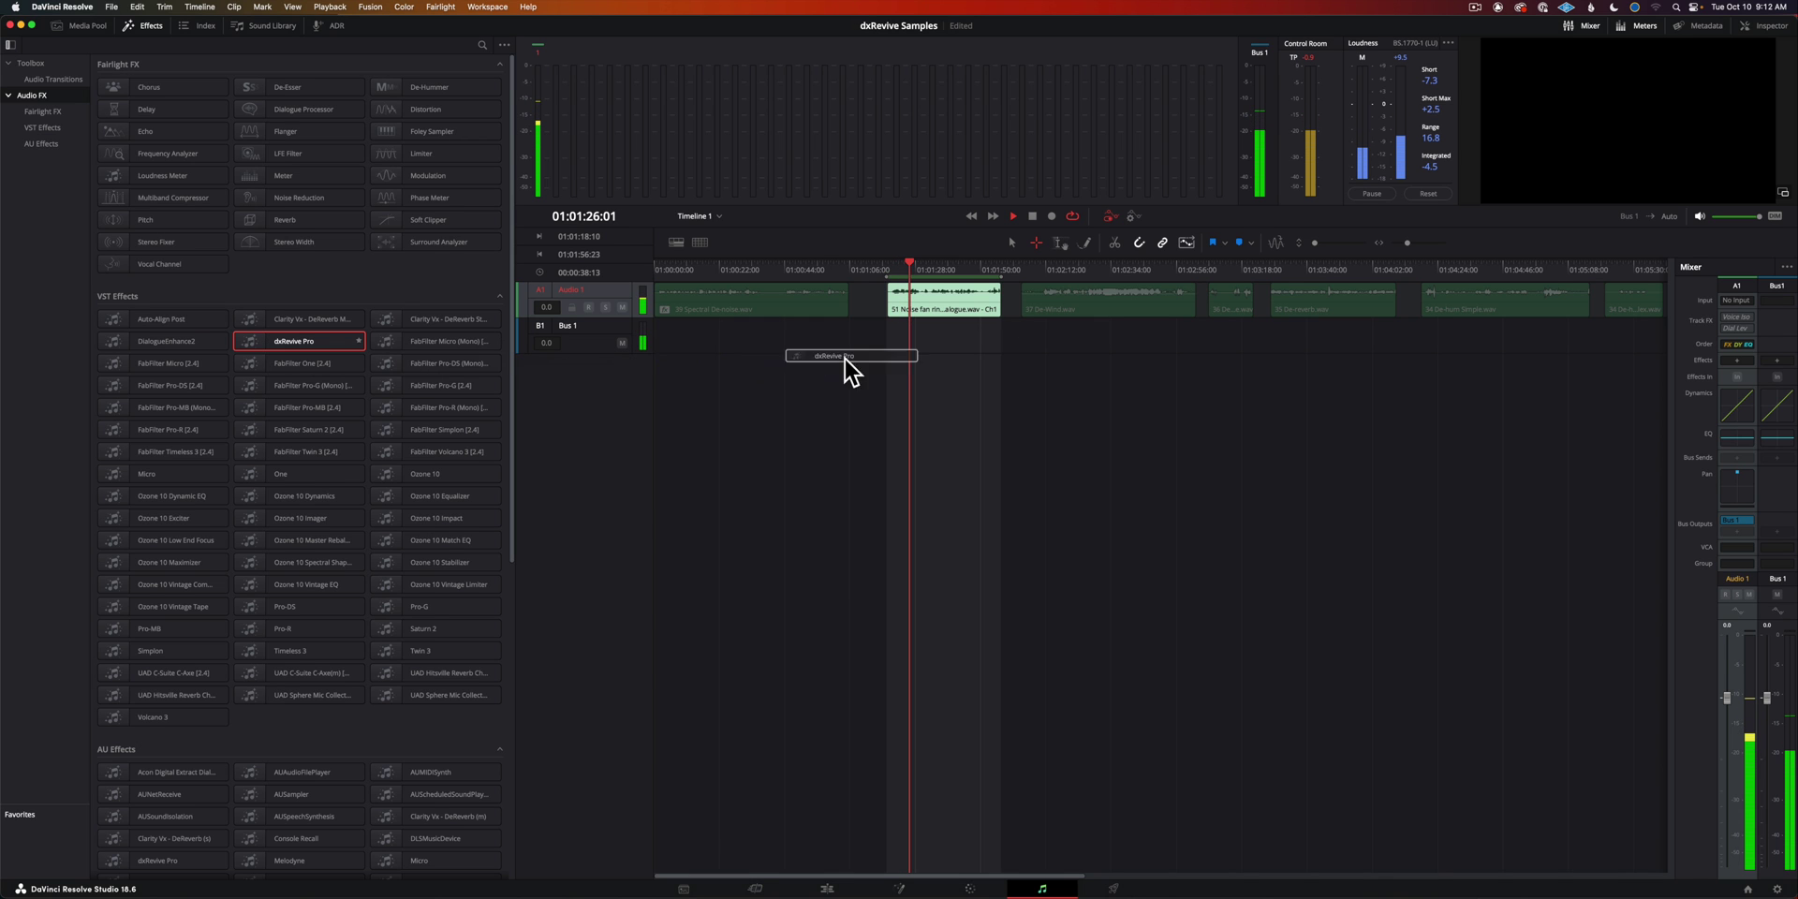
Drop dxRevive Pro on the Noise fan clip, close Effects, and push the amount to 100%.
drag(934, 292, 934, 293)
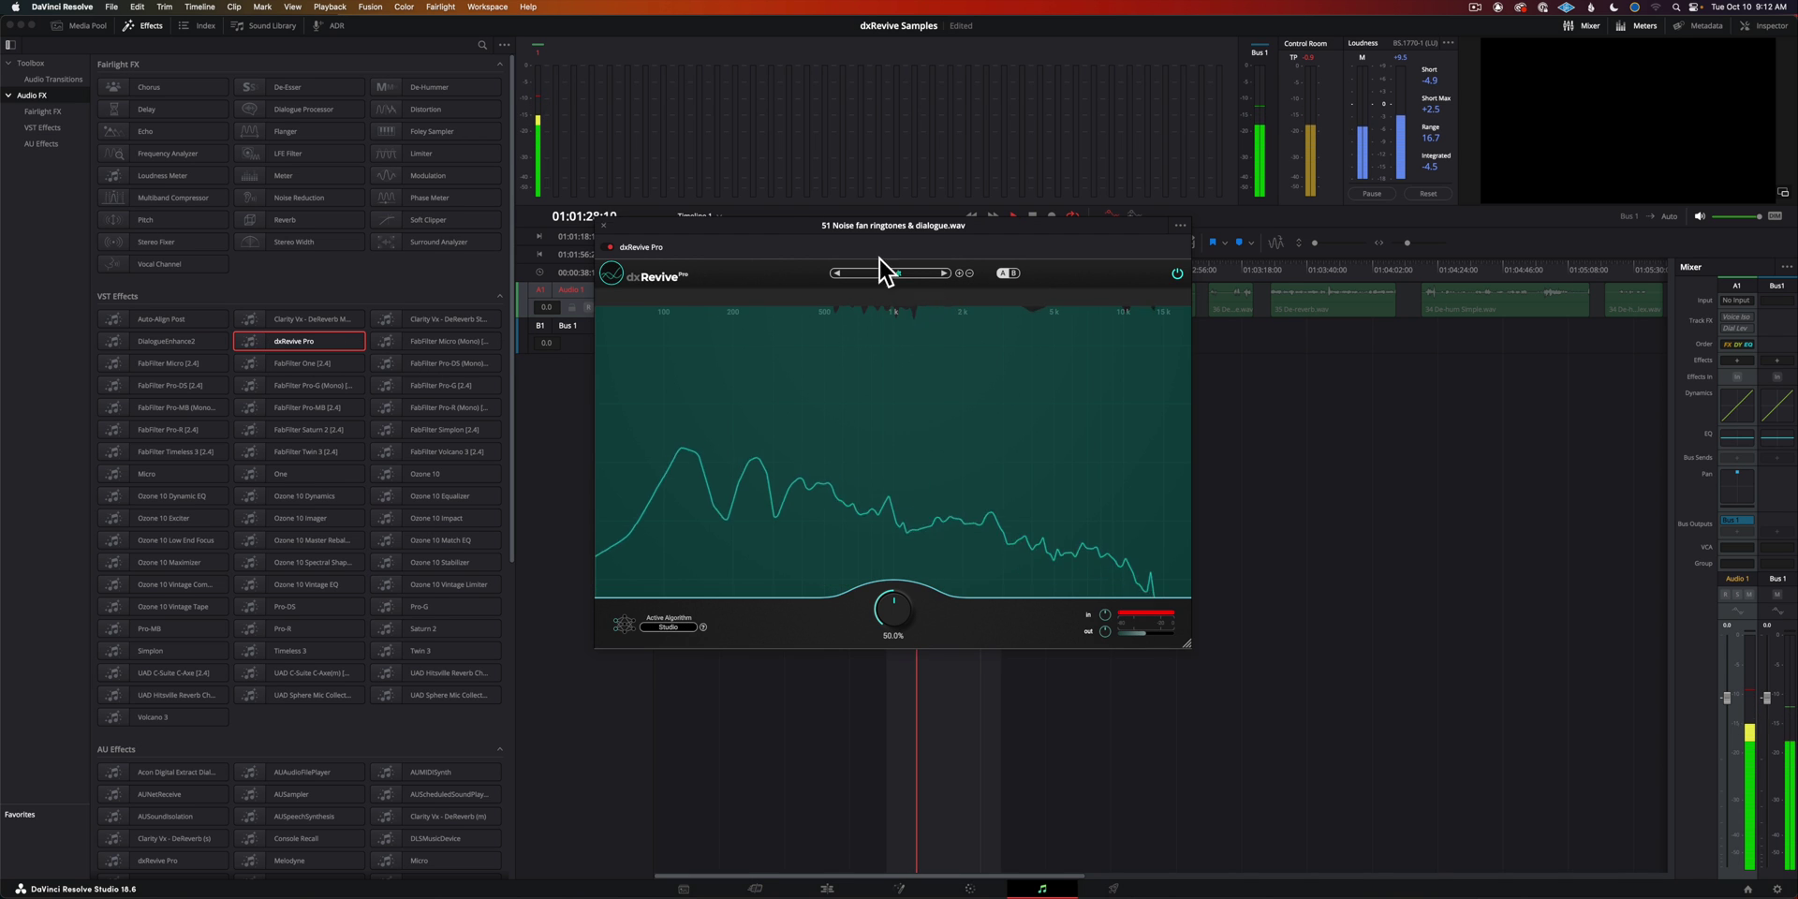
click(150, 26)
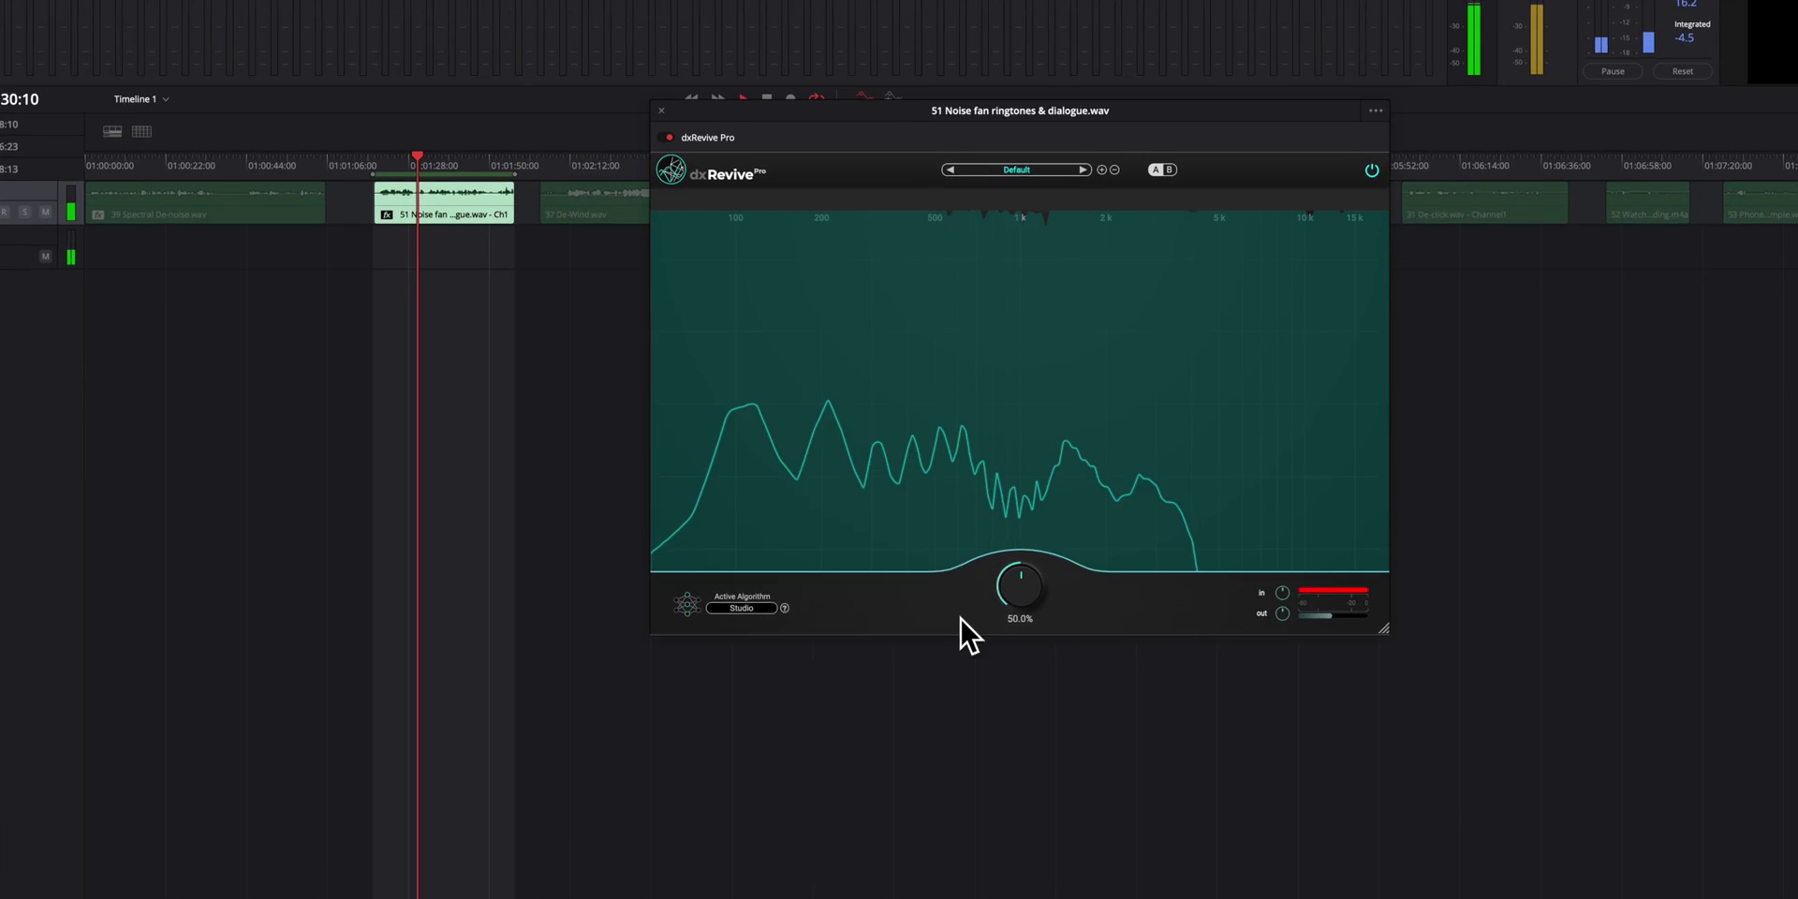
drag(899, 613, 882, 600)
drag(1120, 545, 1126, 448)
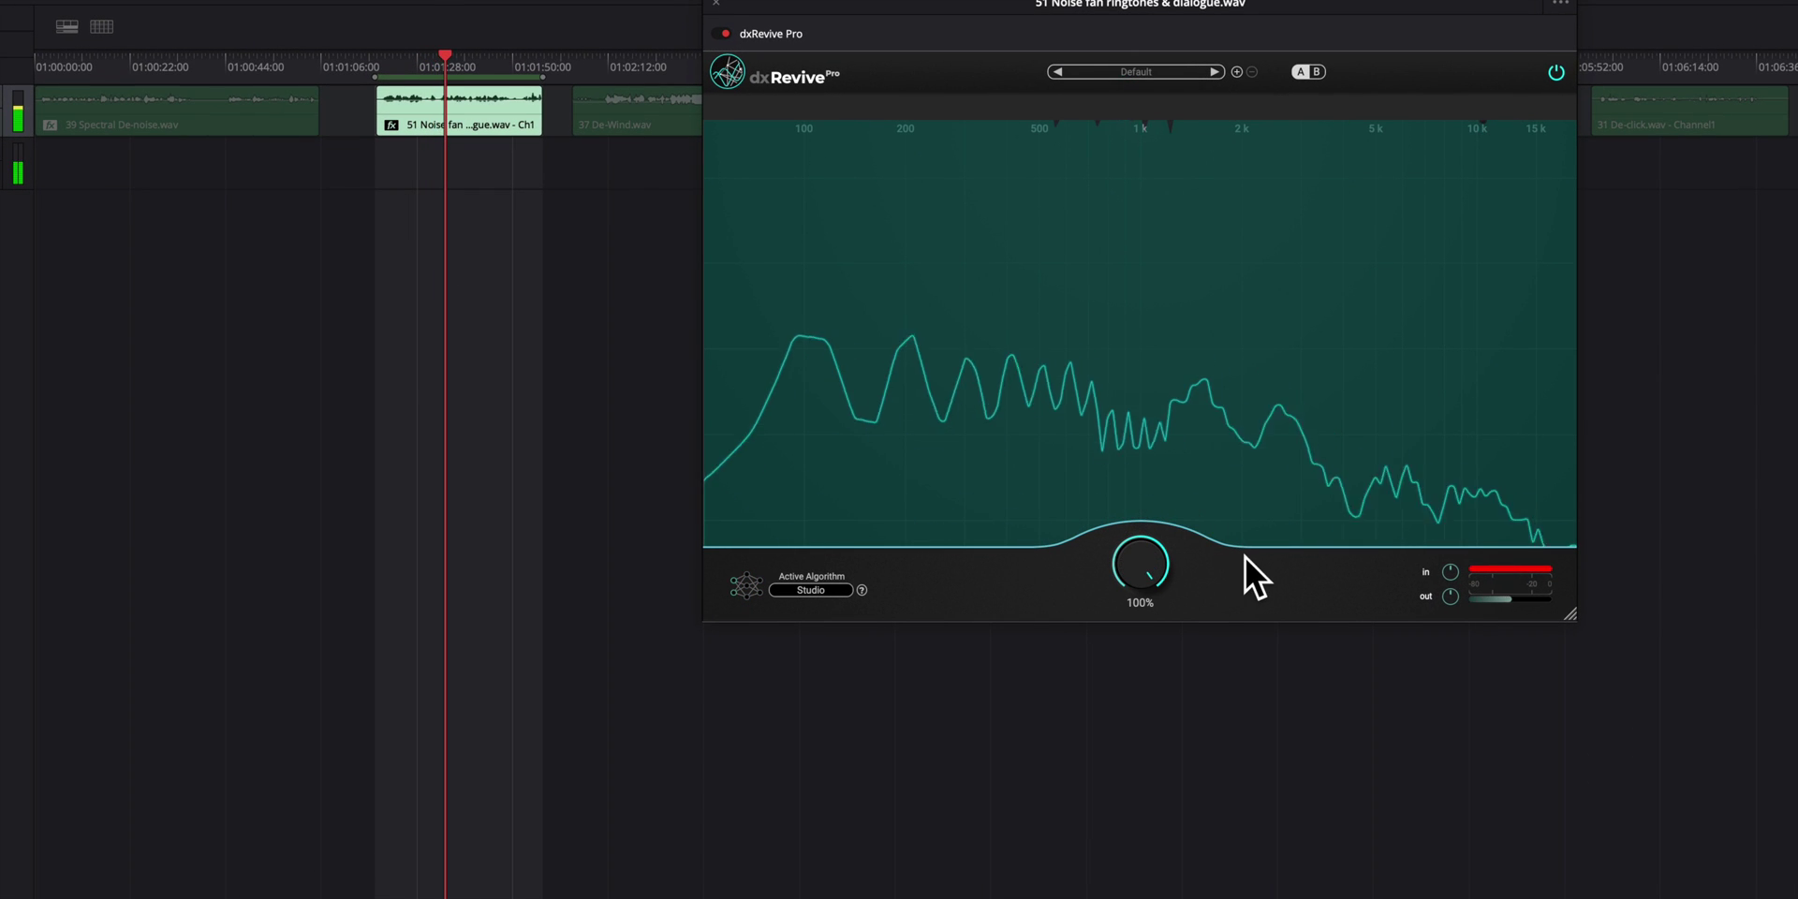
Try amounts of 25.8% and 69.1% before returning to 100%, then close the plugin window.
drag(1304, 2, 1180, 176)
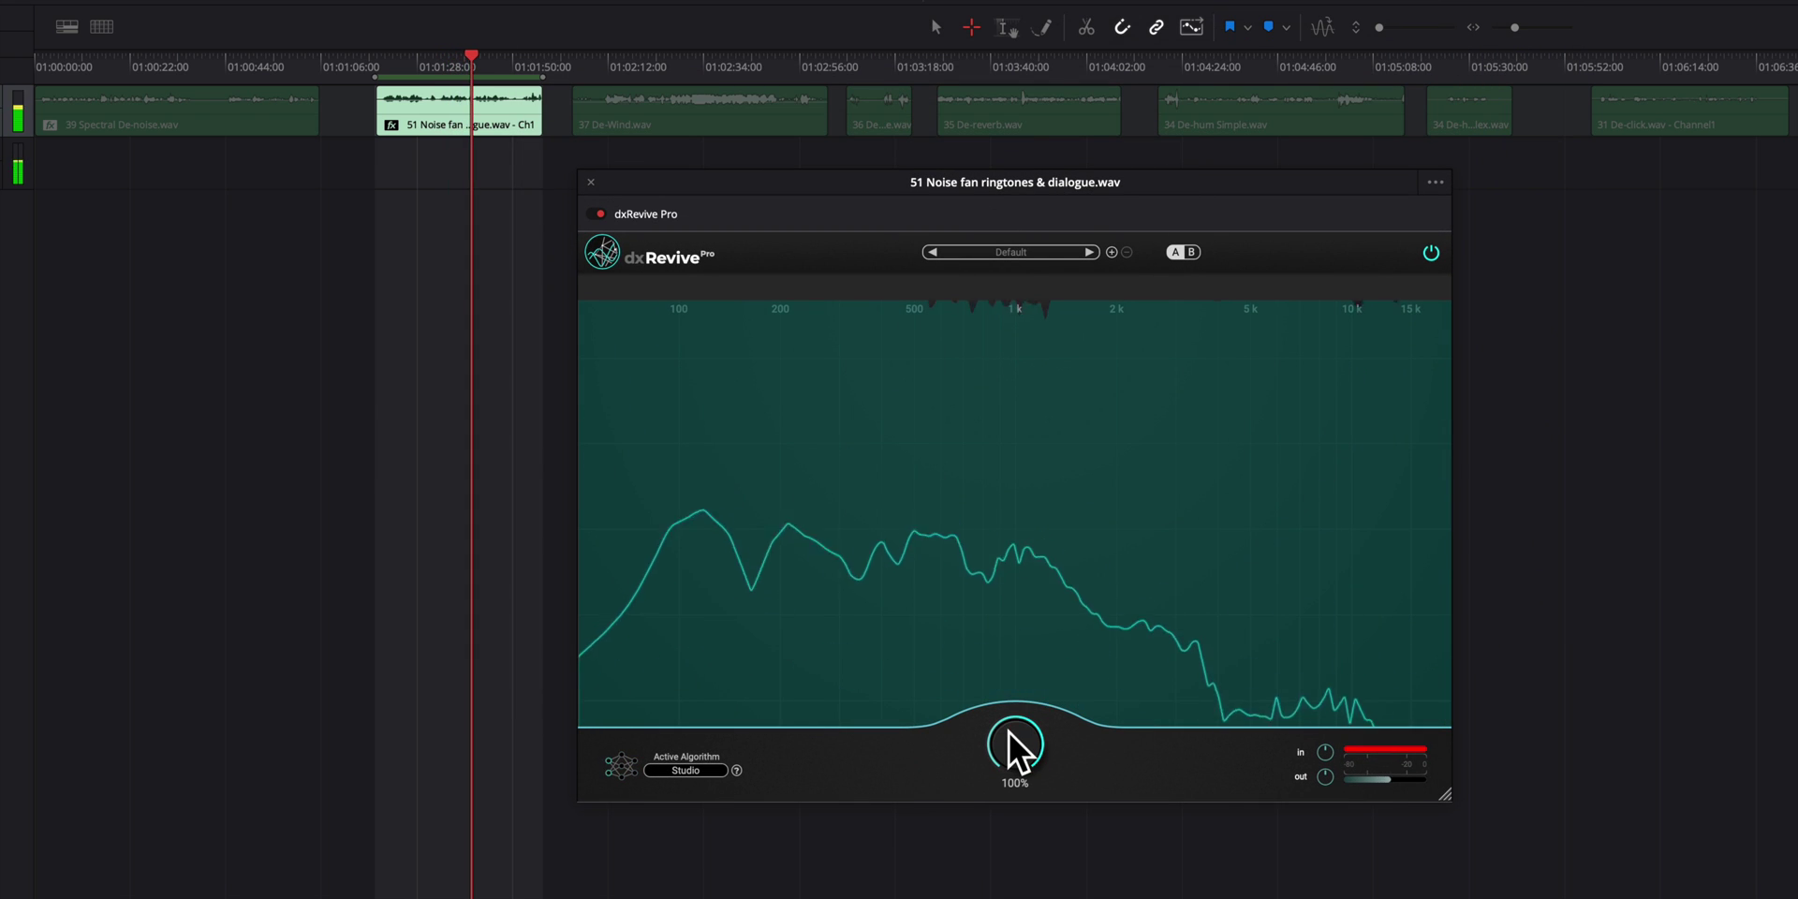
drag(1009, 732, 1026, 794)
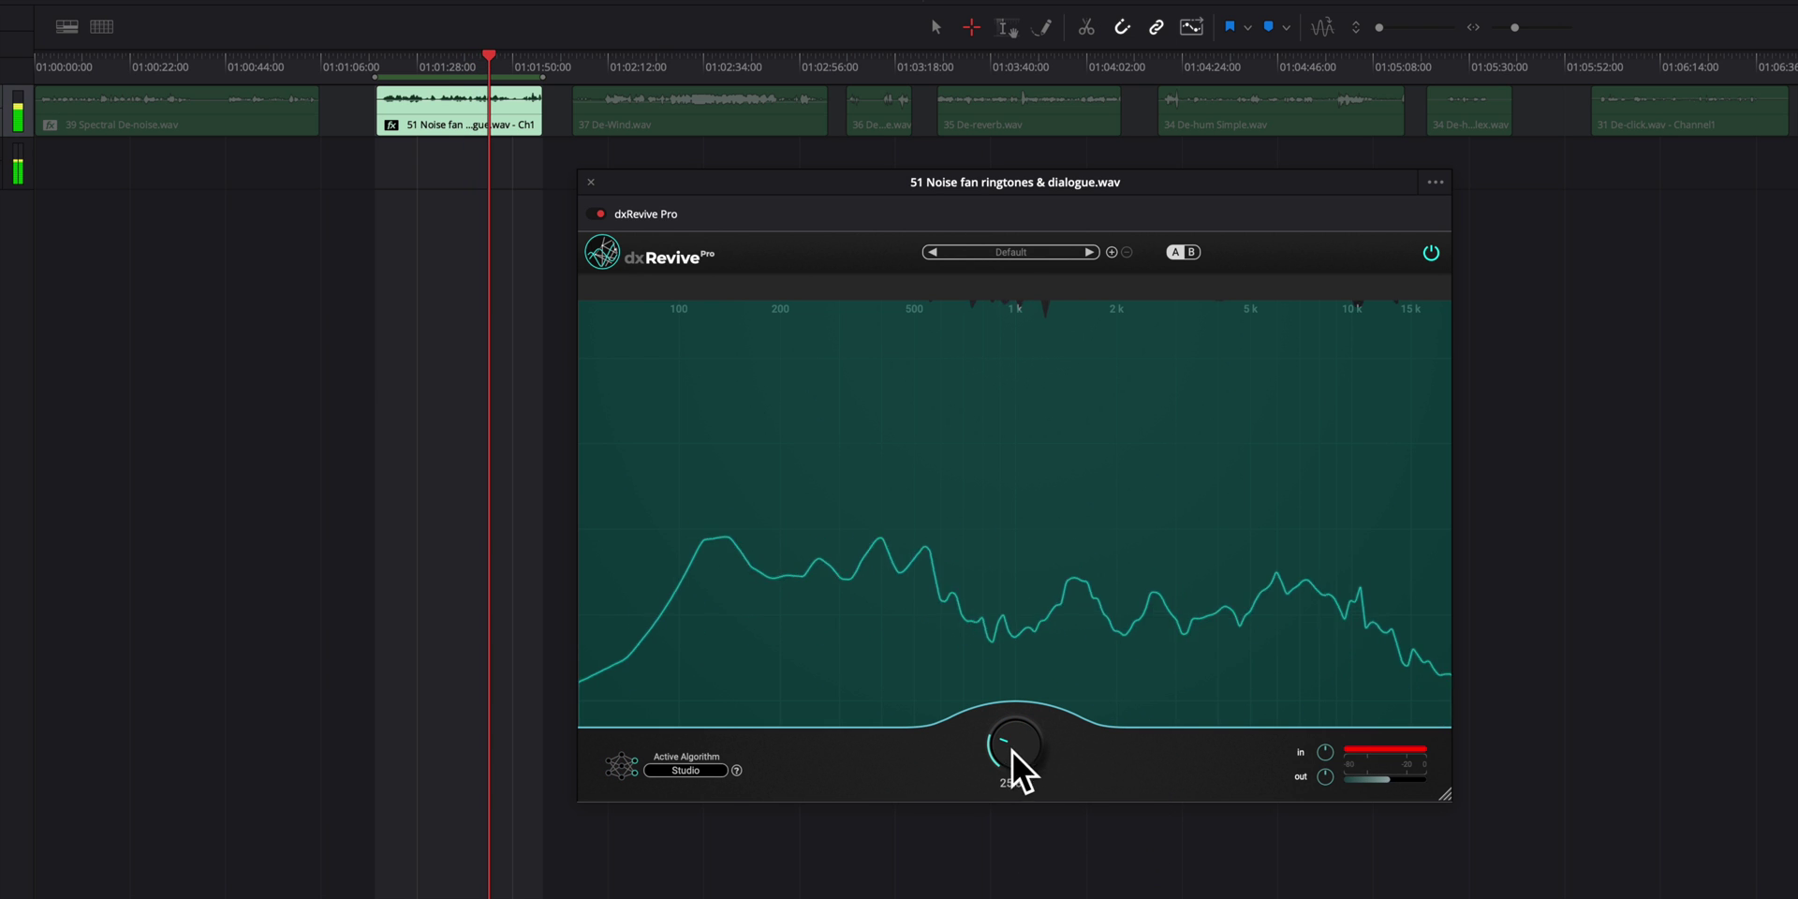
drag(1013, 751, 1010, 647)
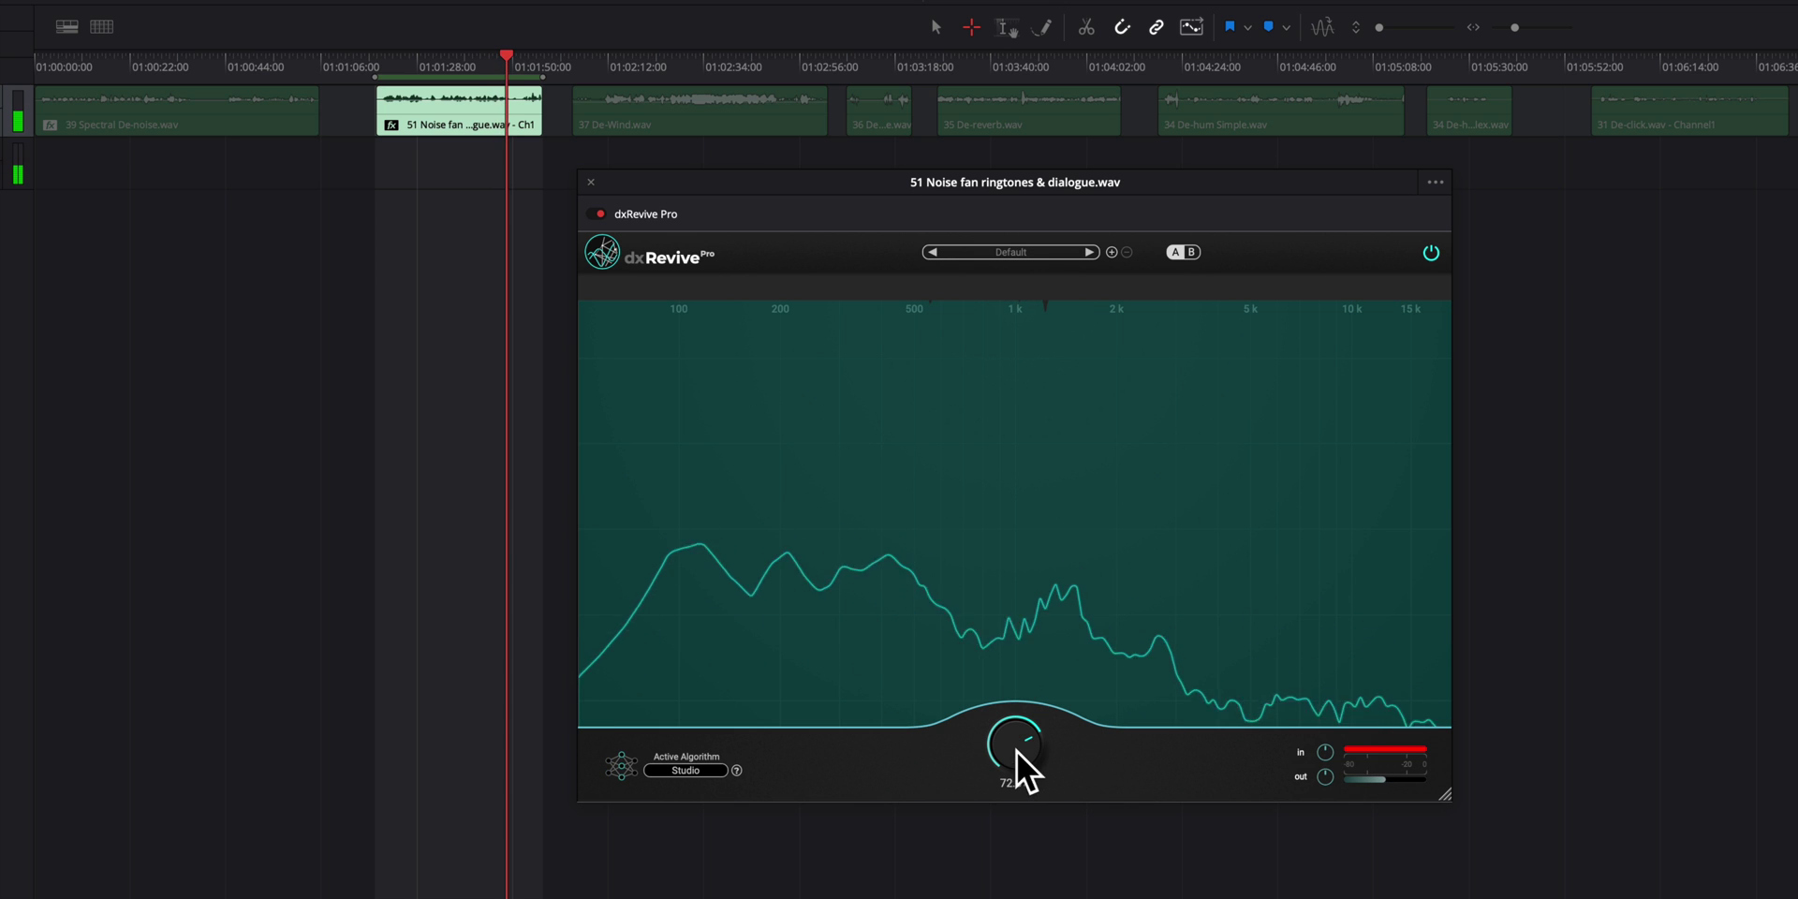
drag(1017, 751, 1001, 693)
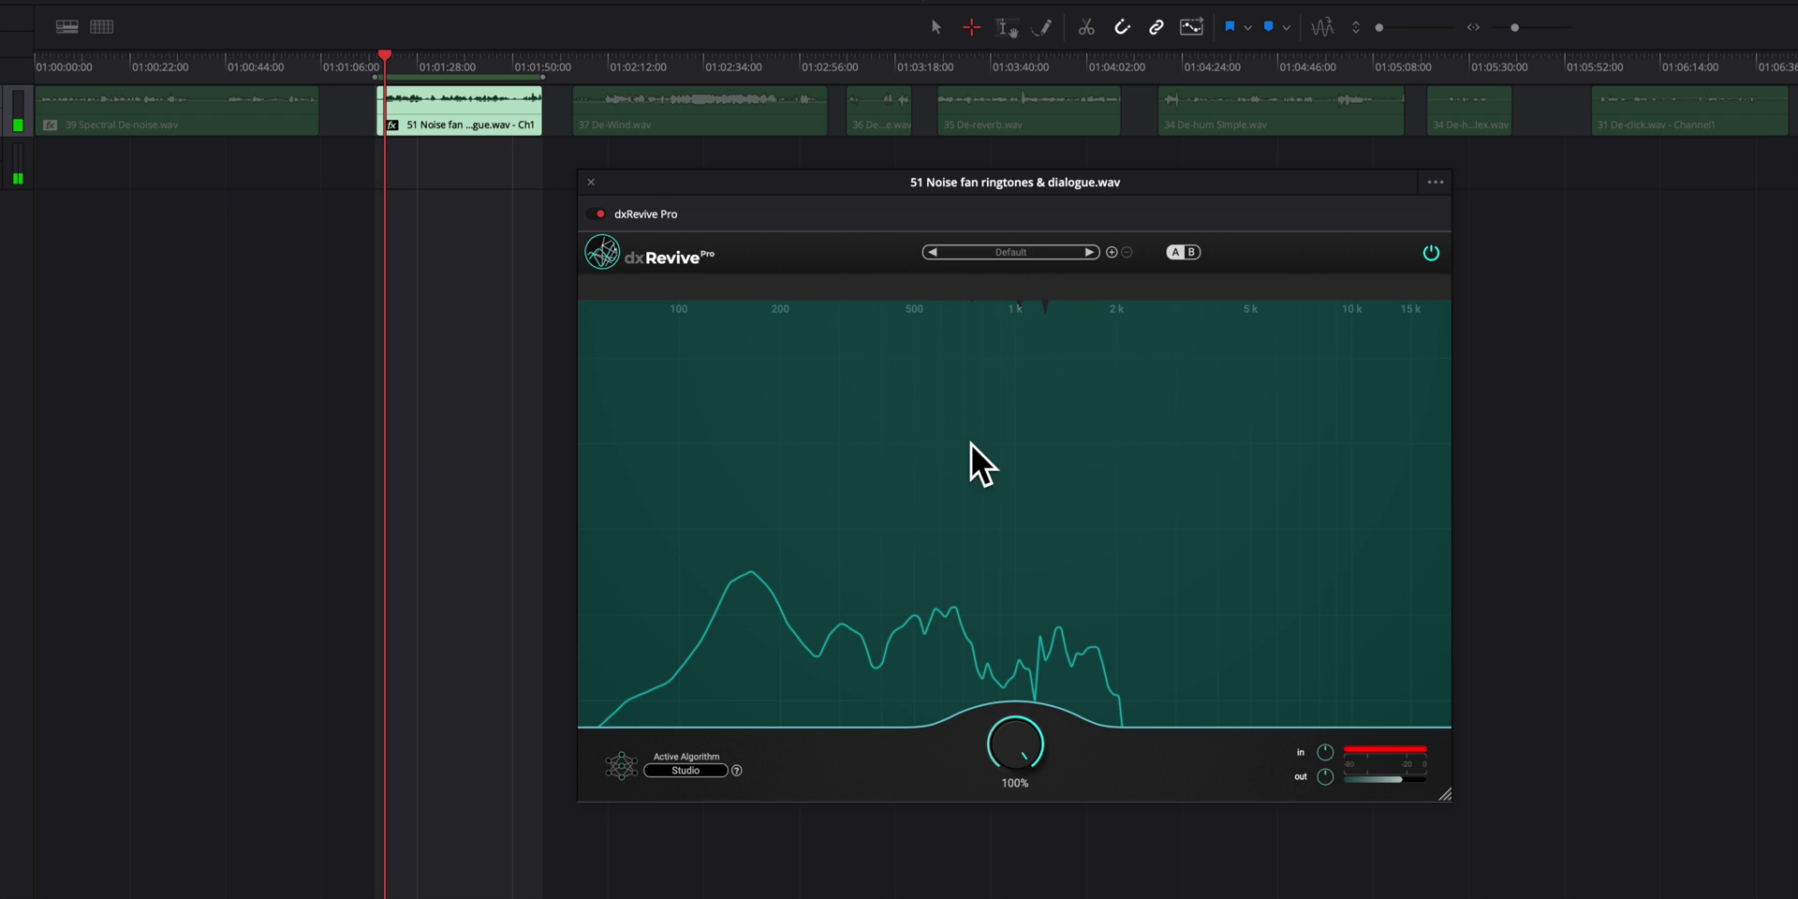
click(590, 182)
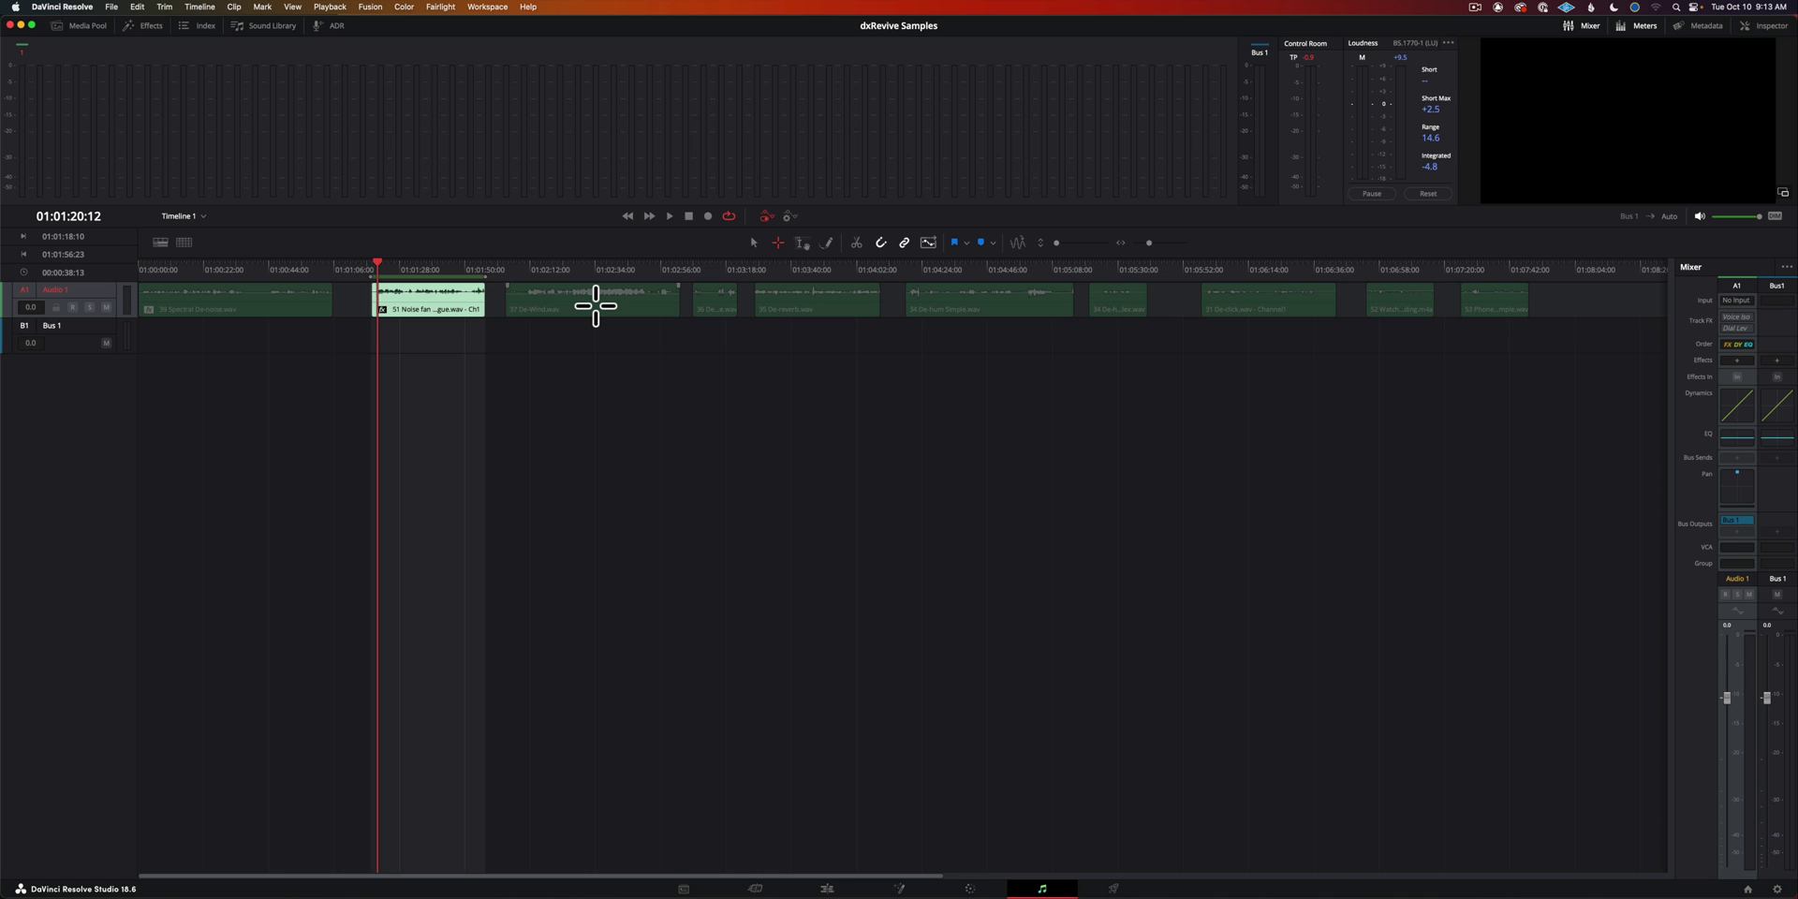
click(596, 305)
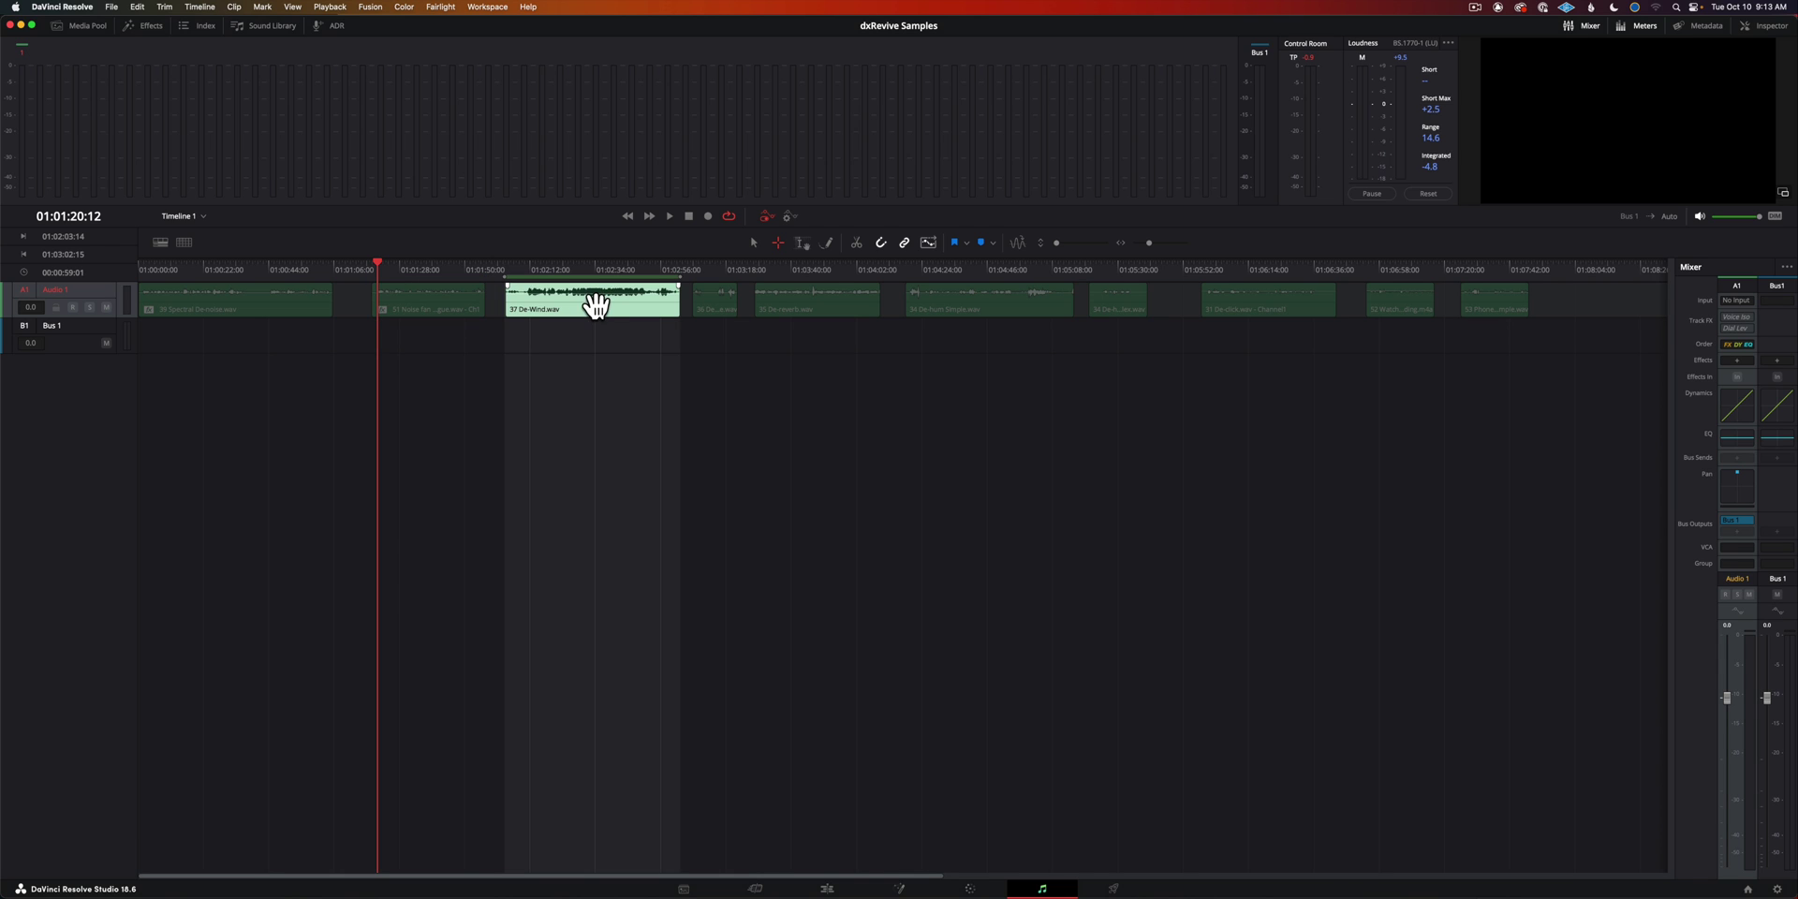
Lower the 37 De-Wind clip's level by 8.1 dB to -13.5 dB and play it.
click(525, 266)
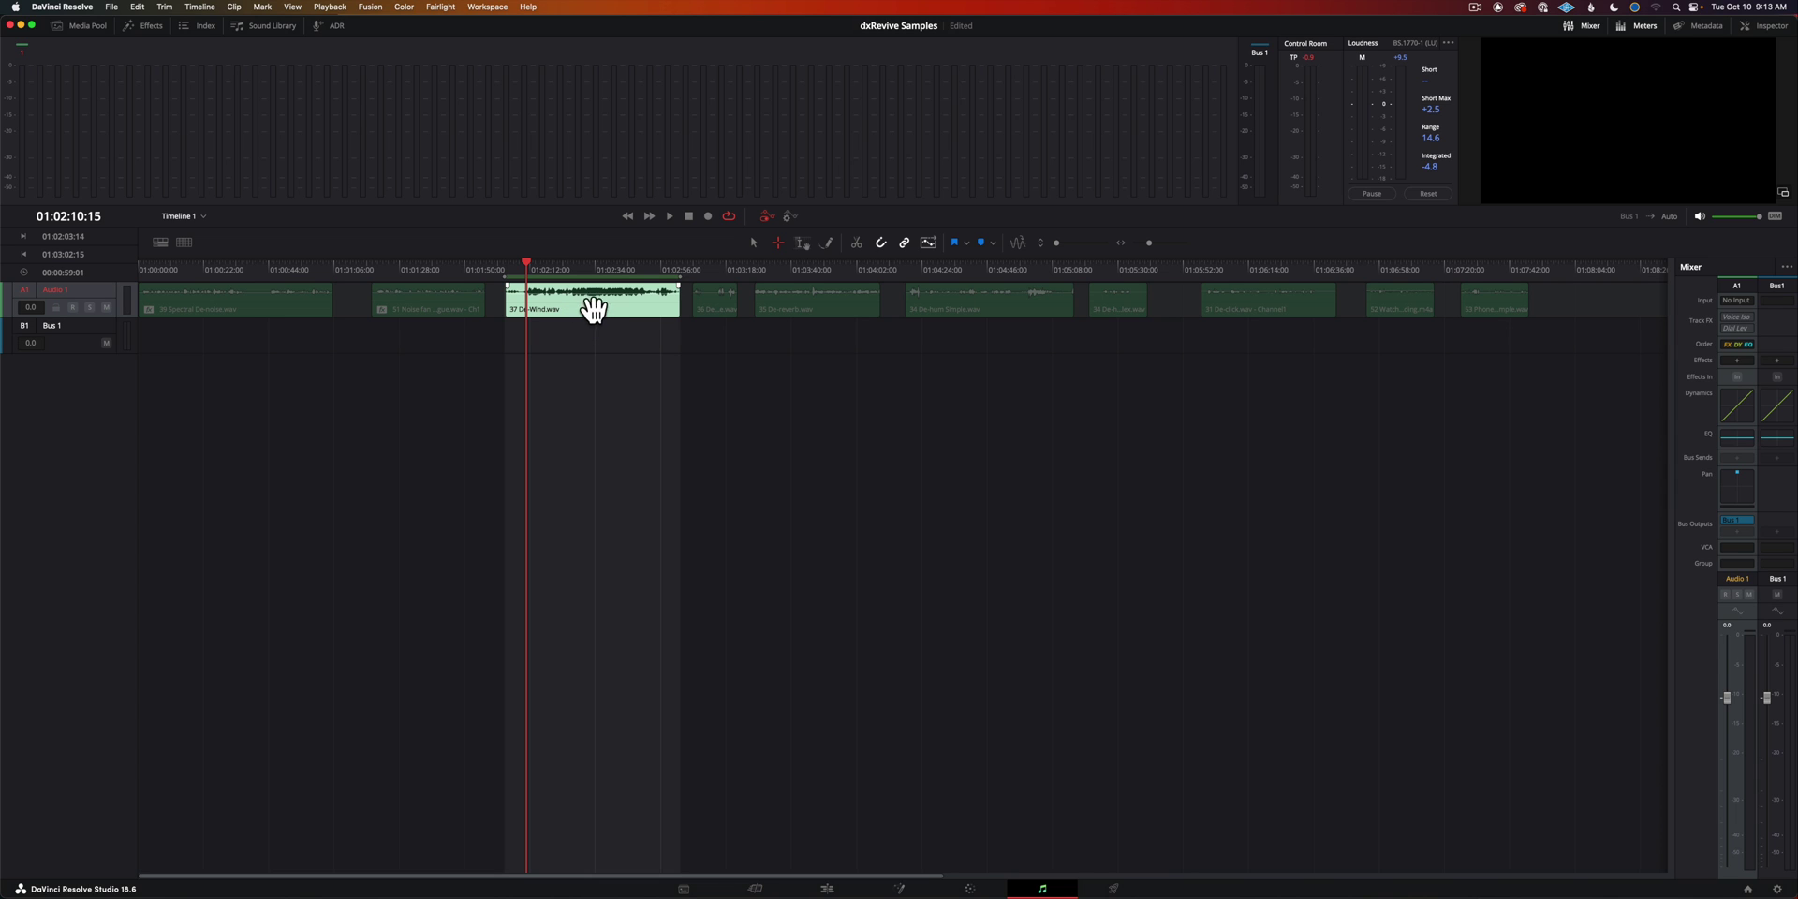
drag(593, 286, 596, 292)
key(space)
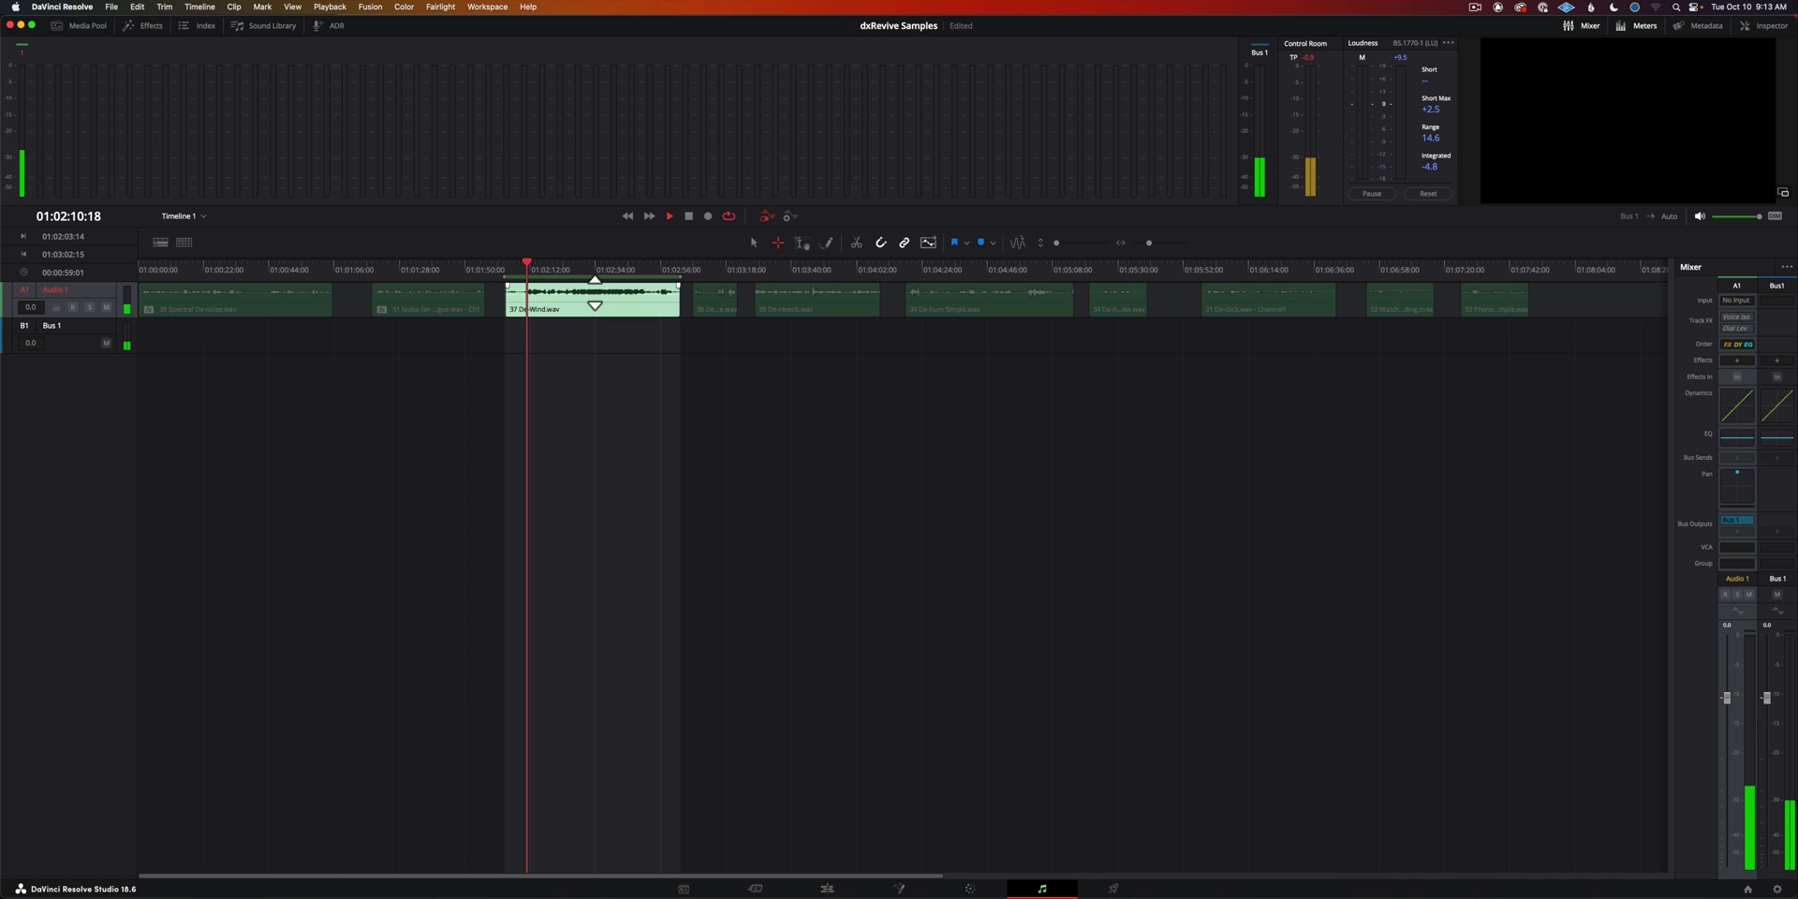
Apply dxRevive Pro to the De-Wind clip at 91.6% with Studio, then close its window.
click(132, 28)
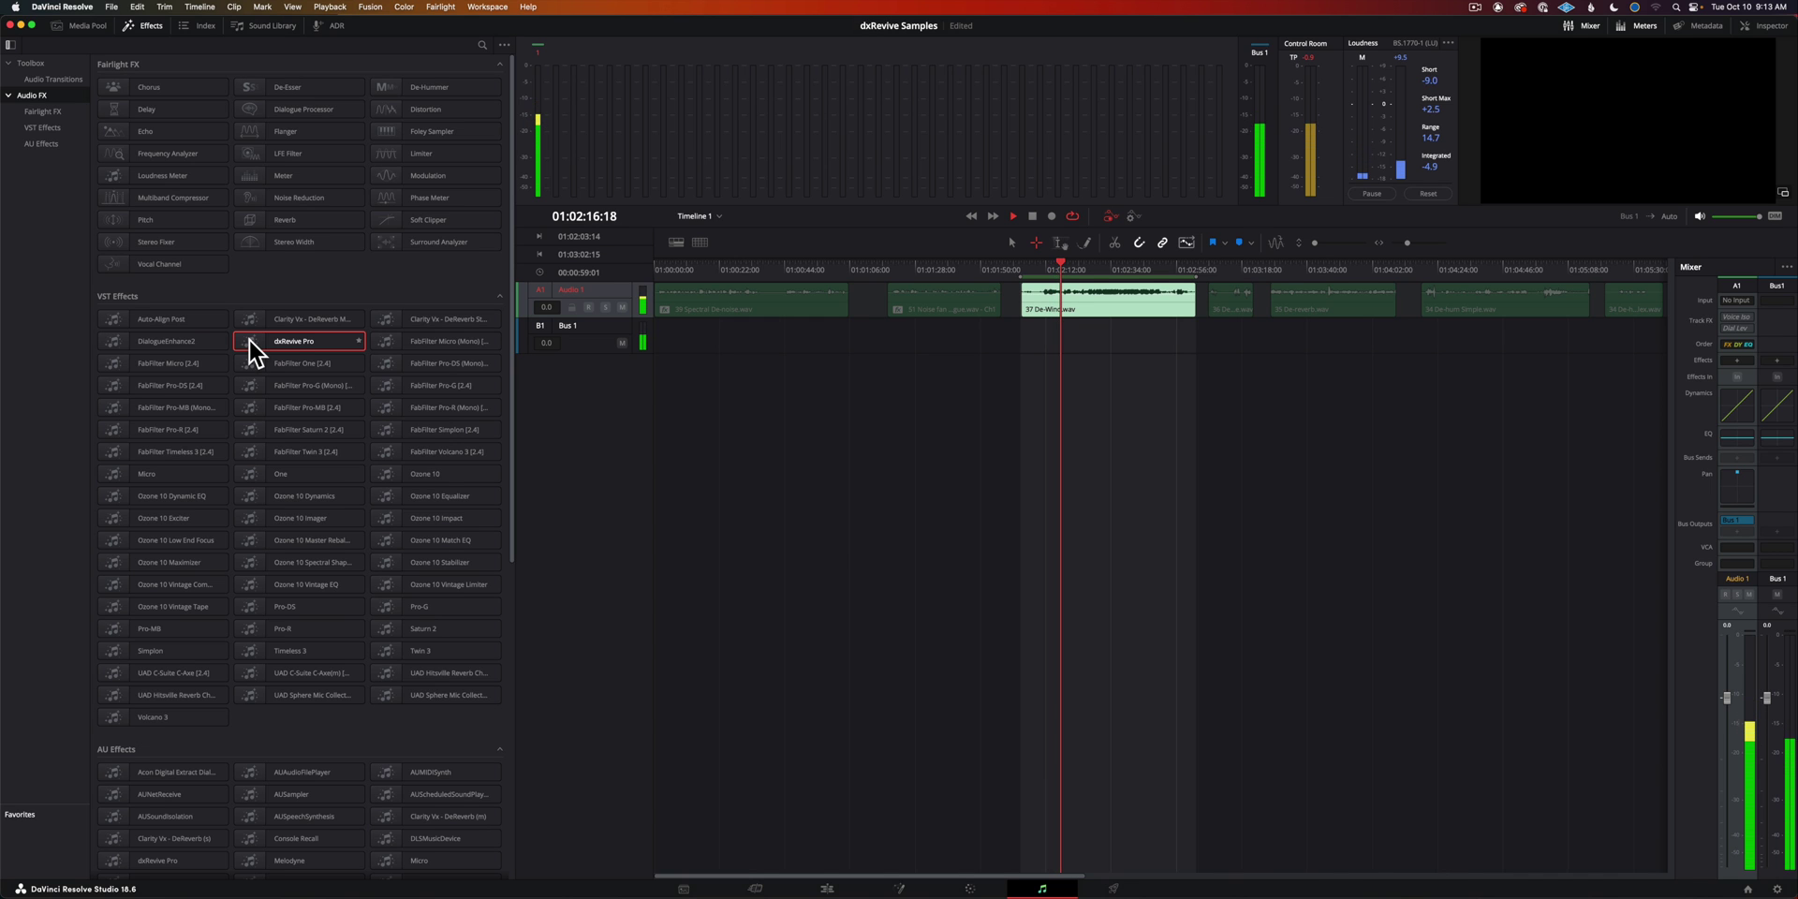
drag(249, 339, 1082, 300)
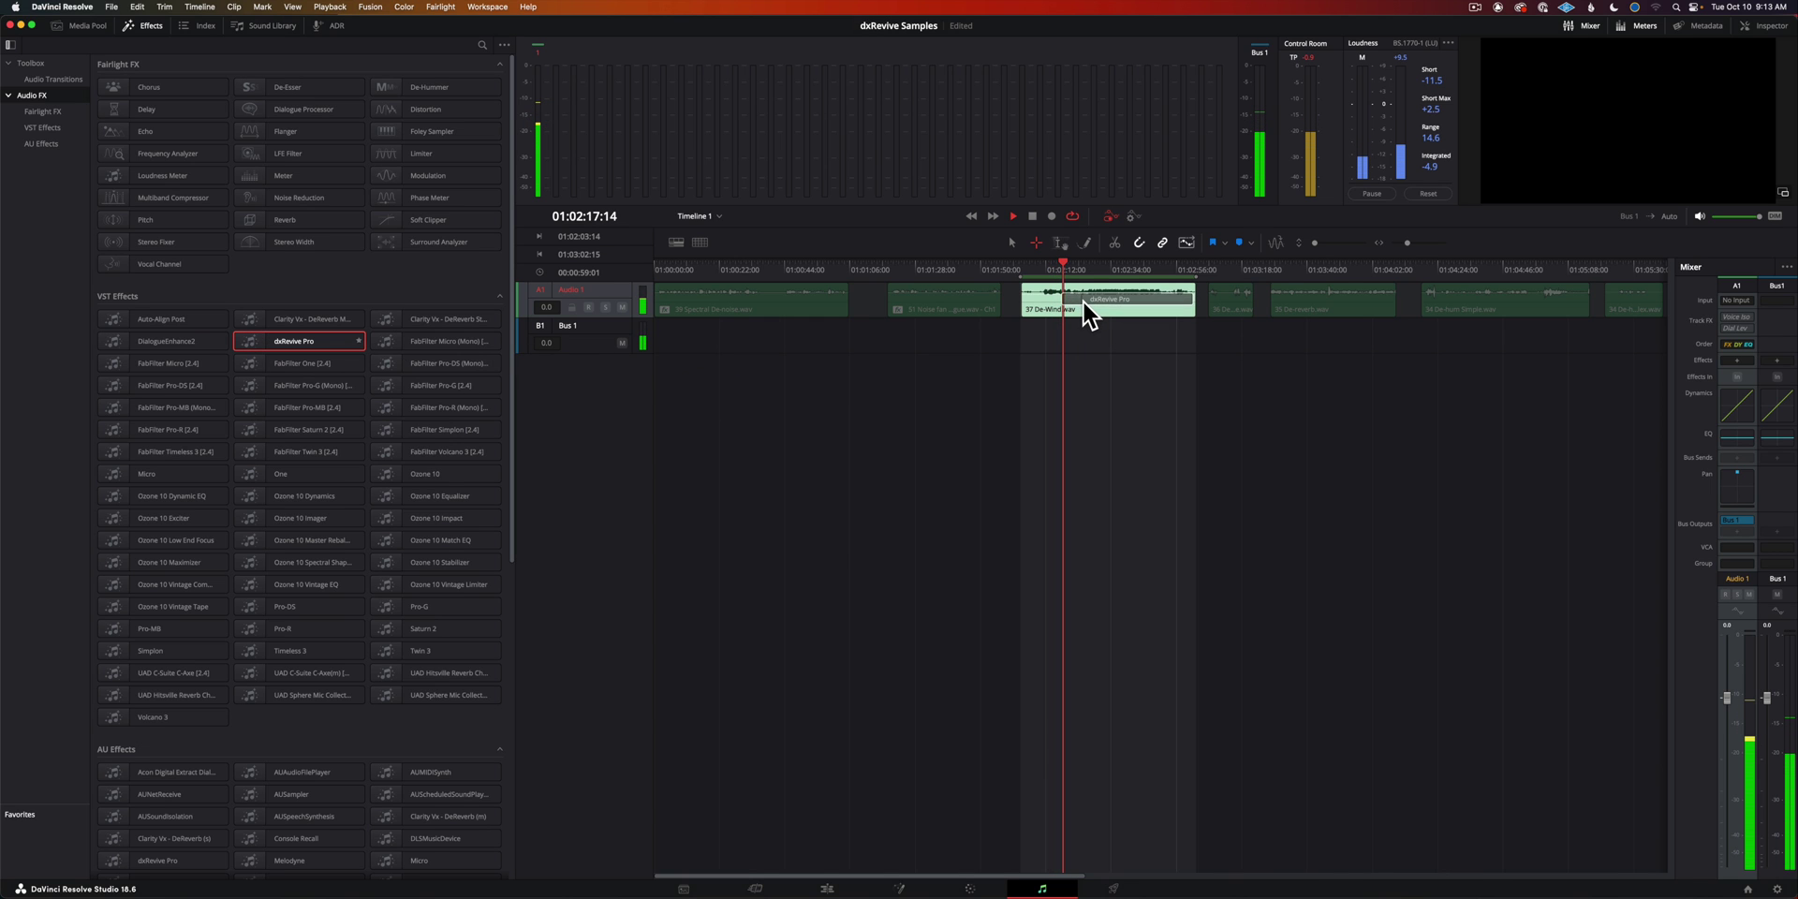
drag(883, 614, 891, 558)
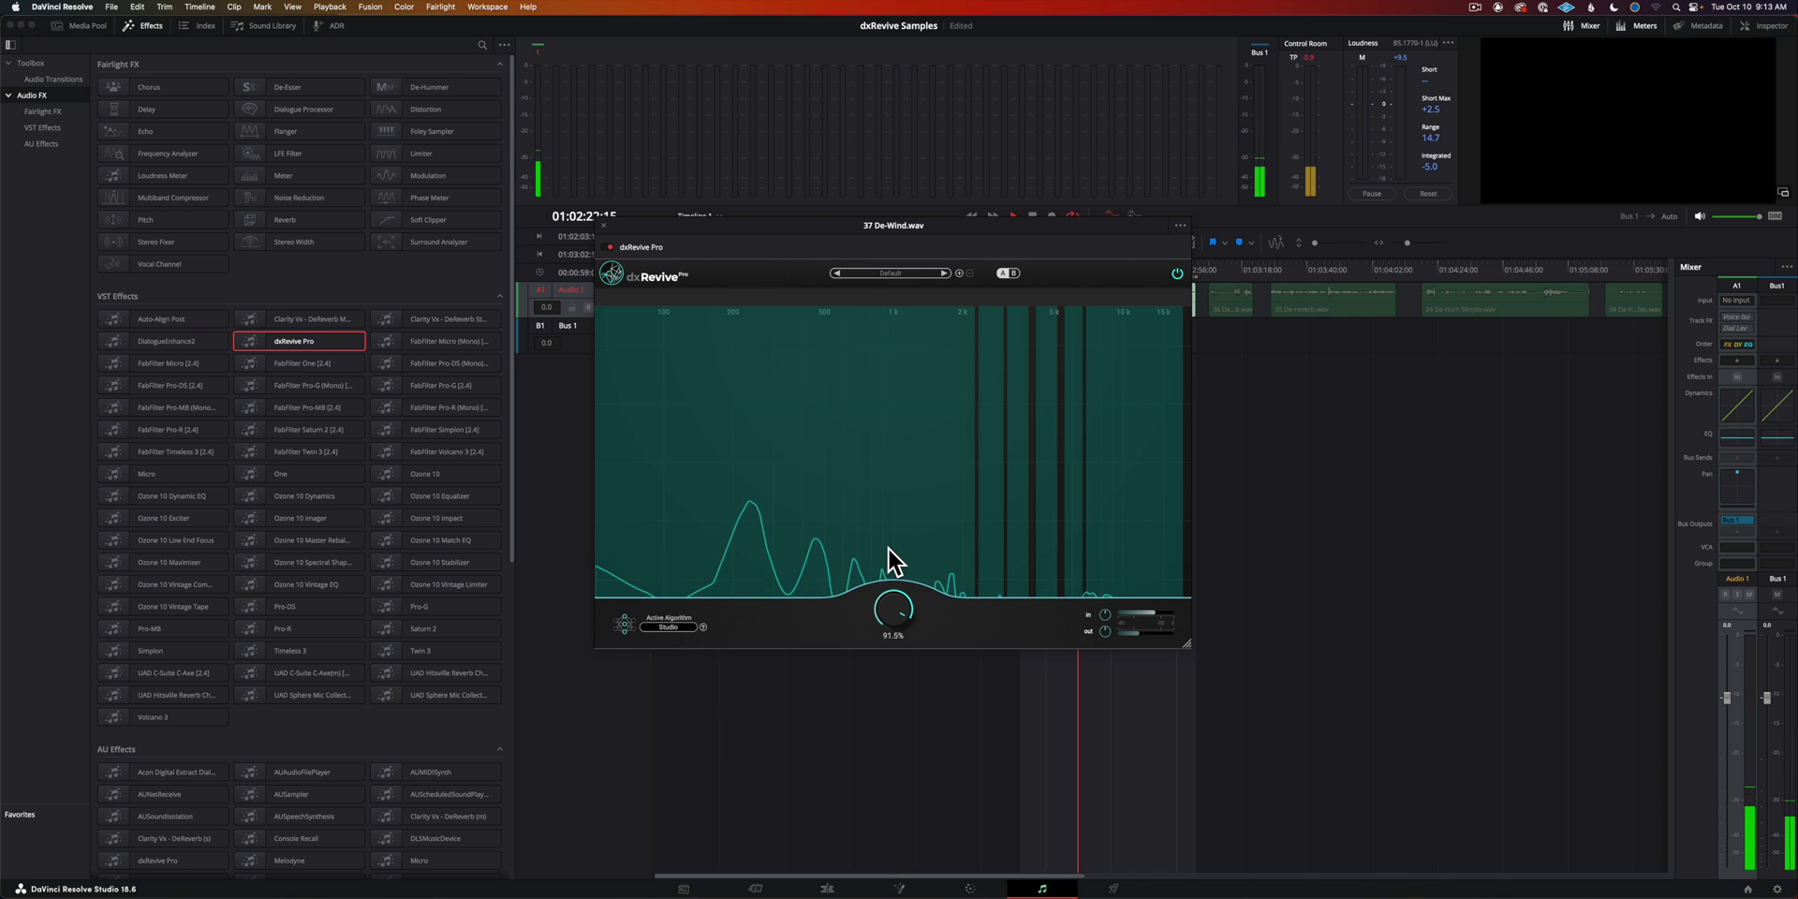
click(146, 26)
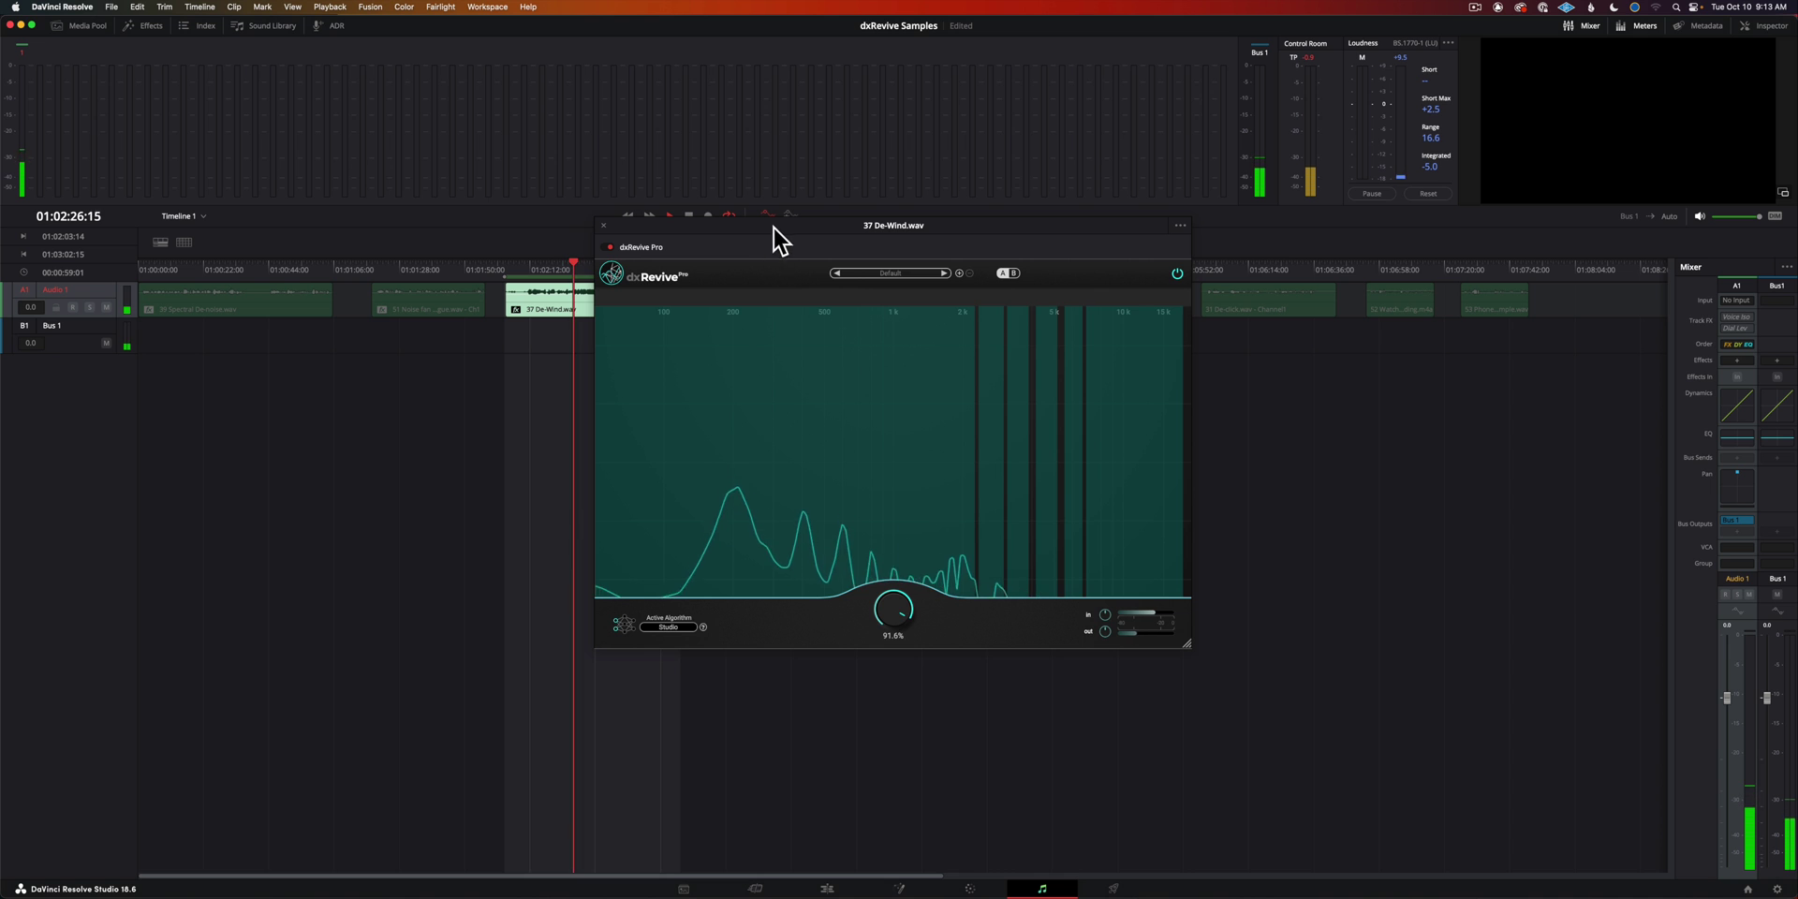
drag(773, 245, 953, 407)
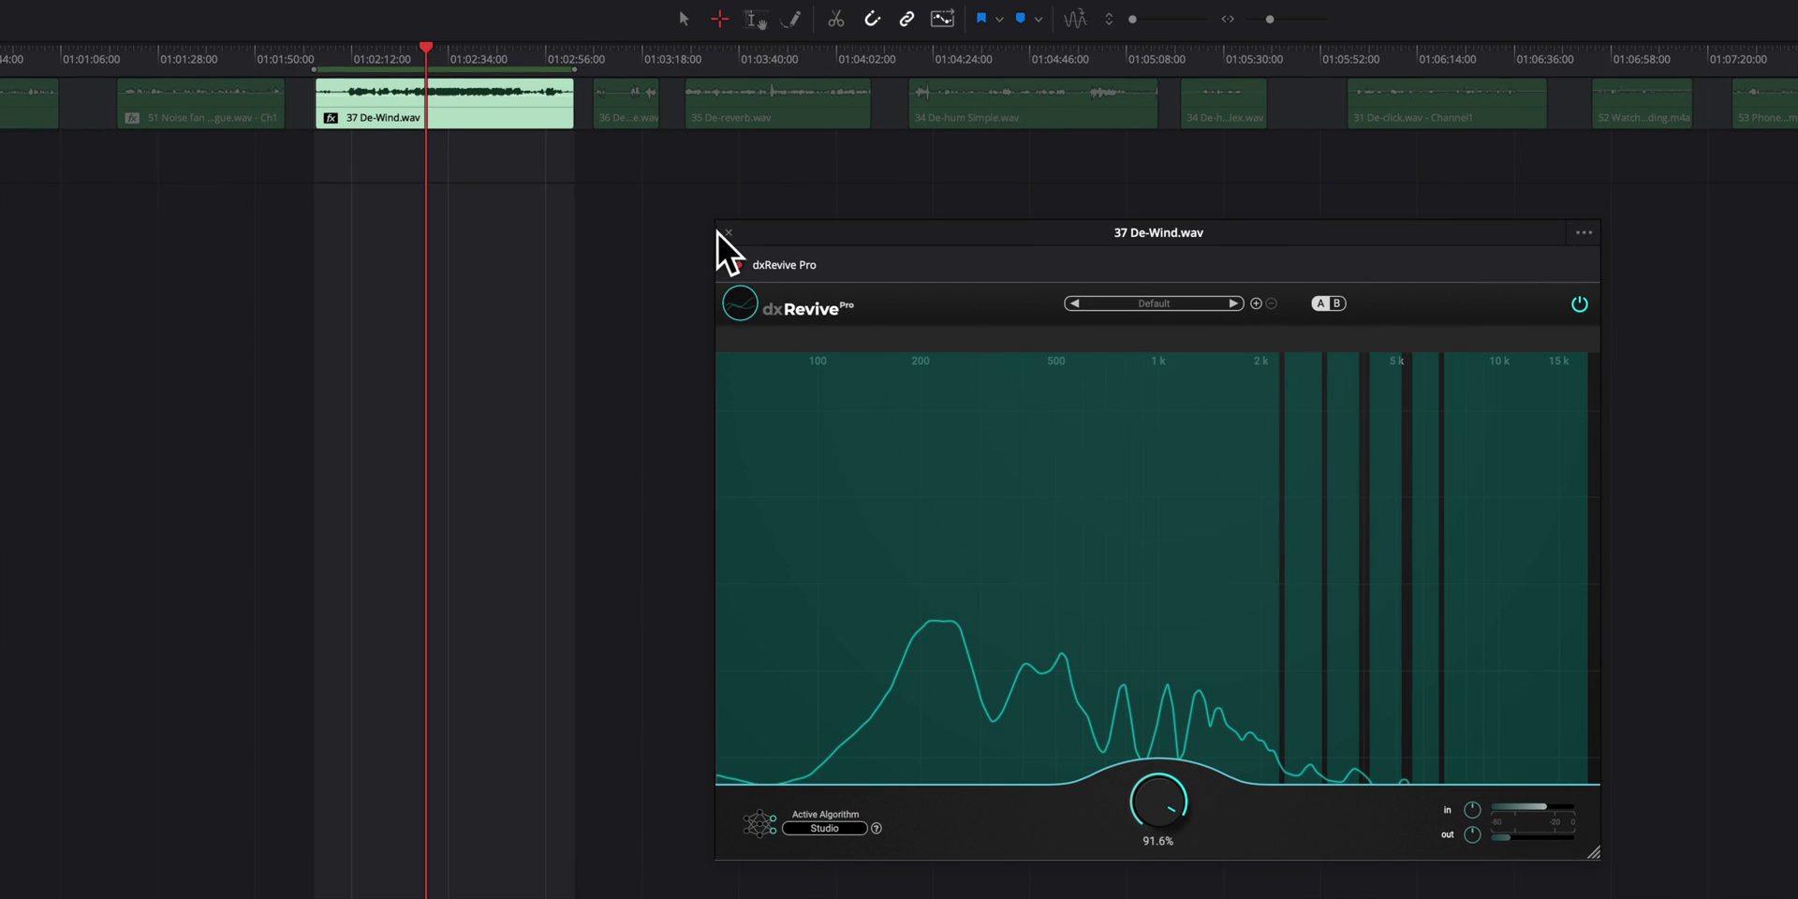
click(729, 232)
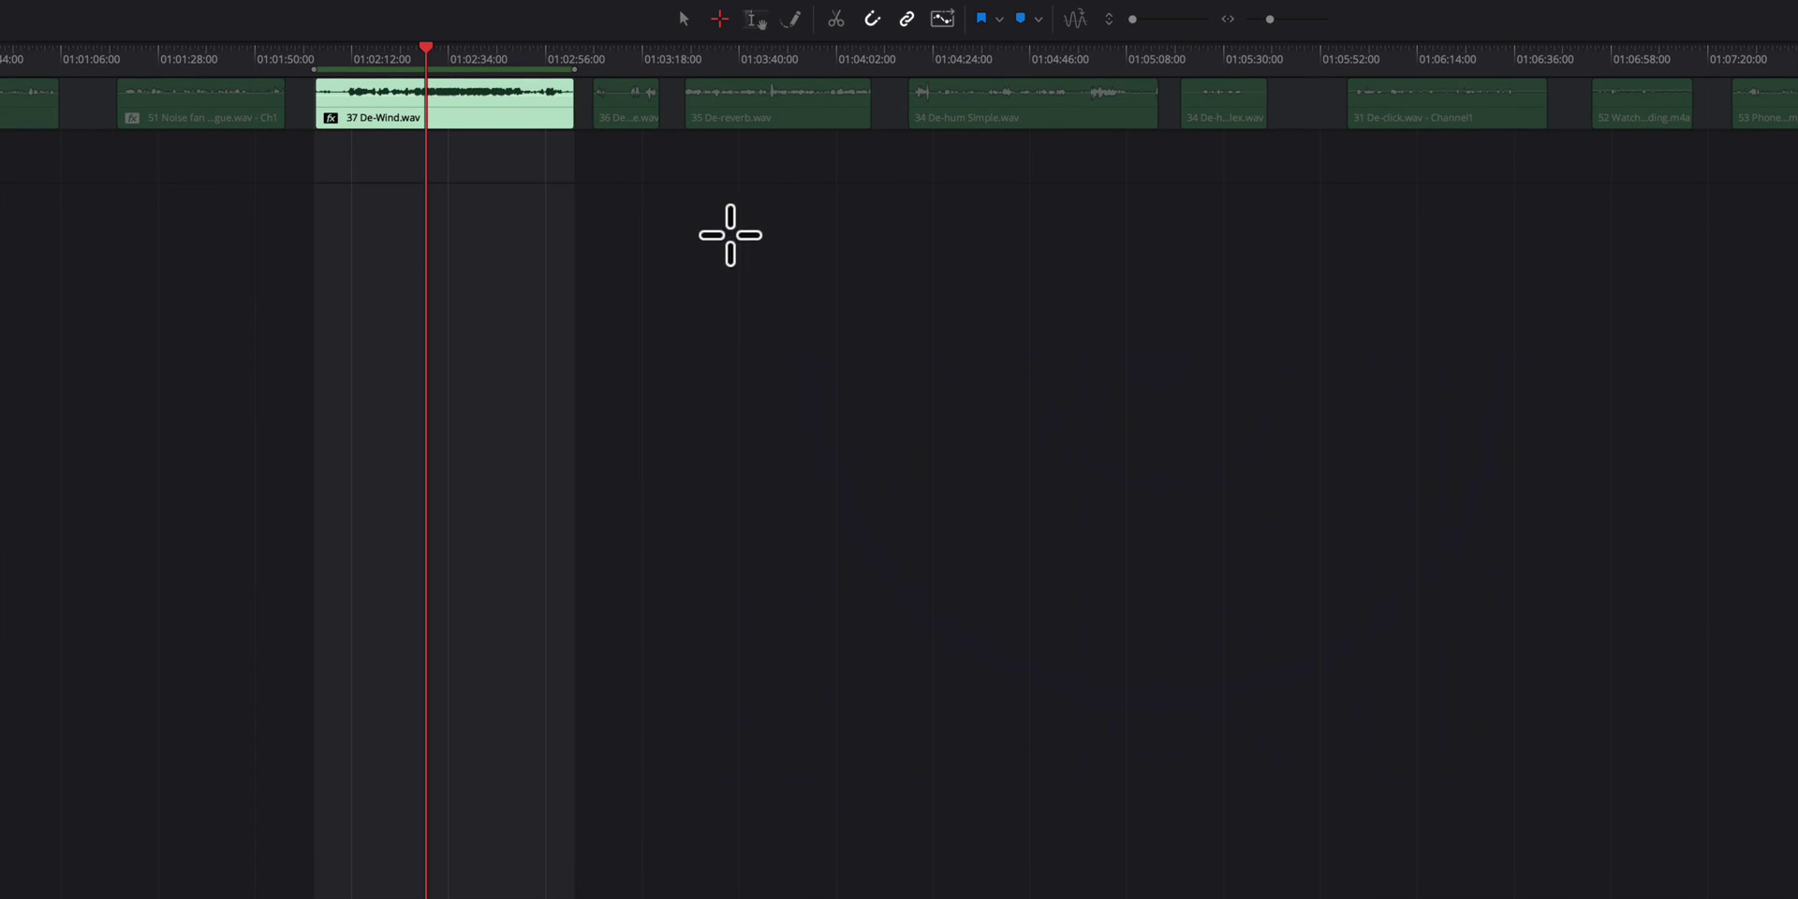
Audition the 36 De-plosive.wav clip, then park the playhead back at its start.
click(623, 107)
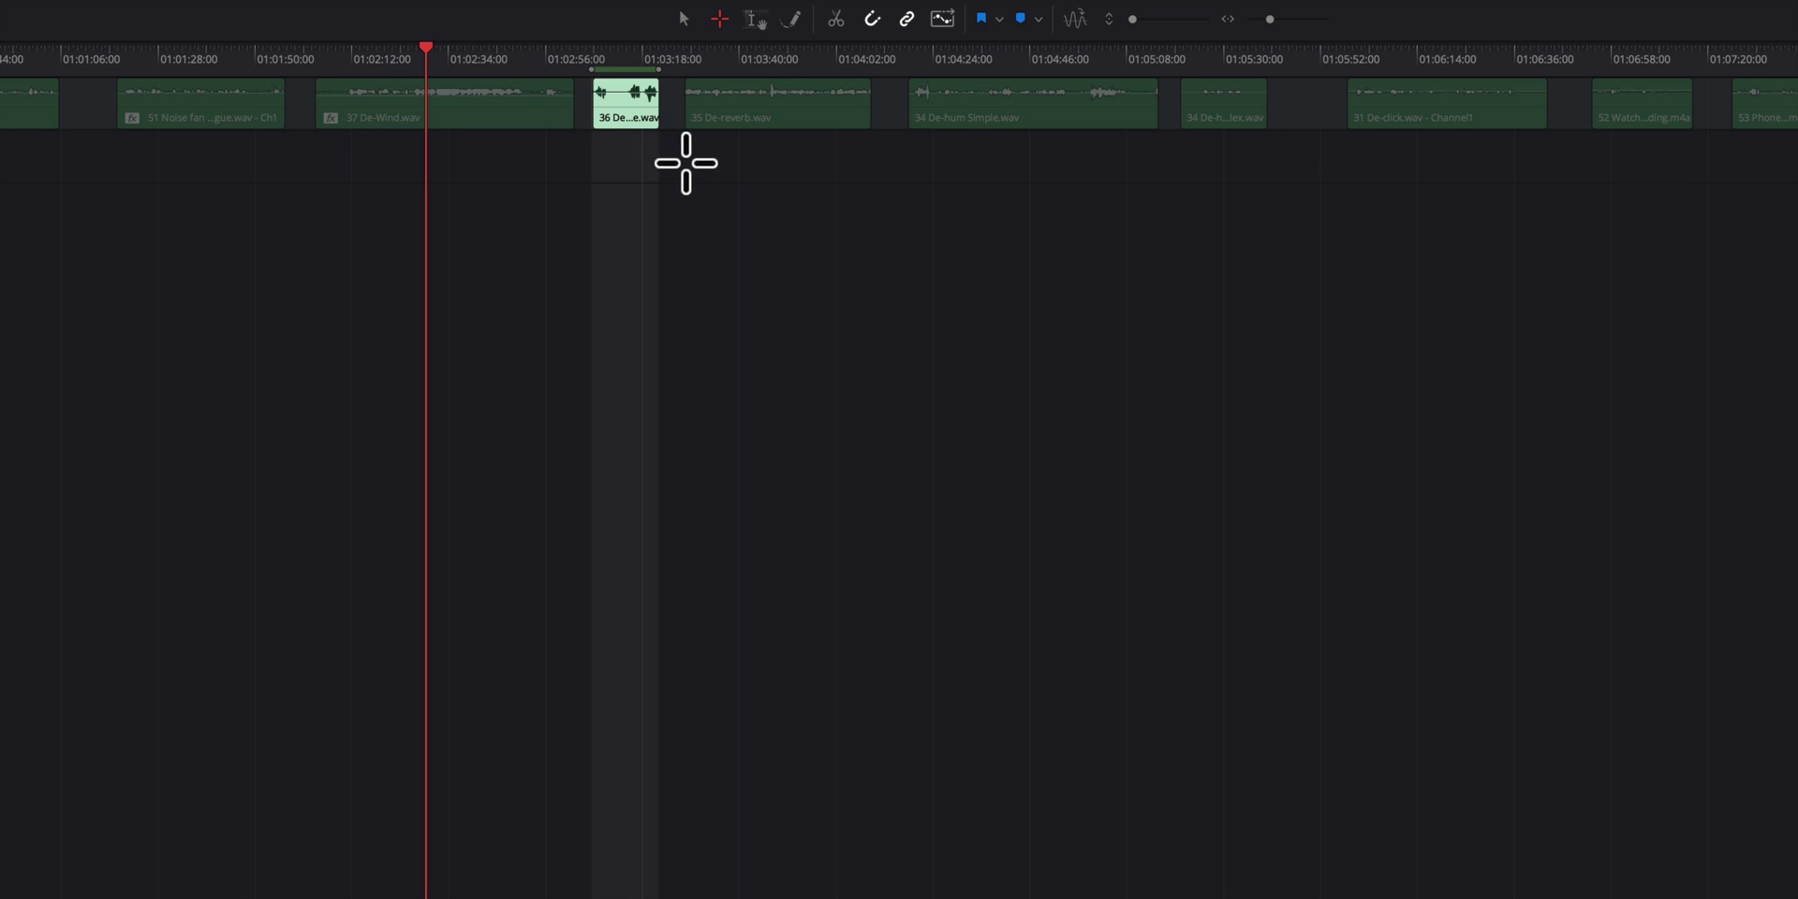
click(594, 58)
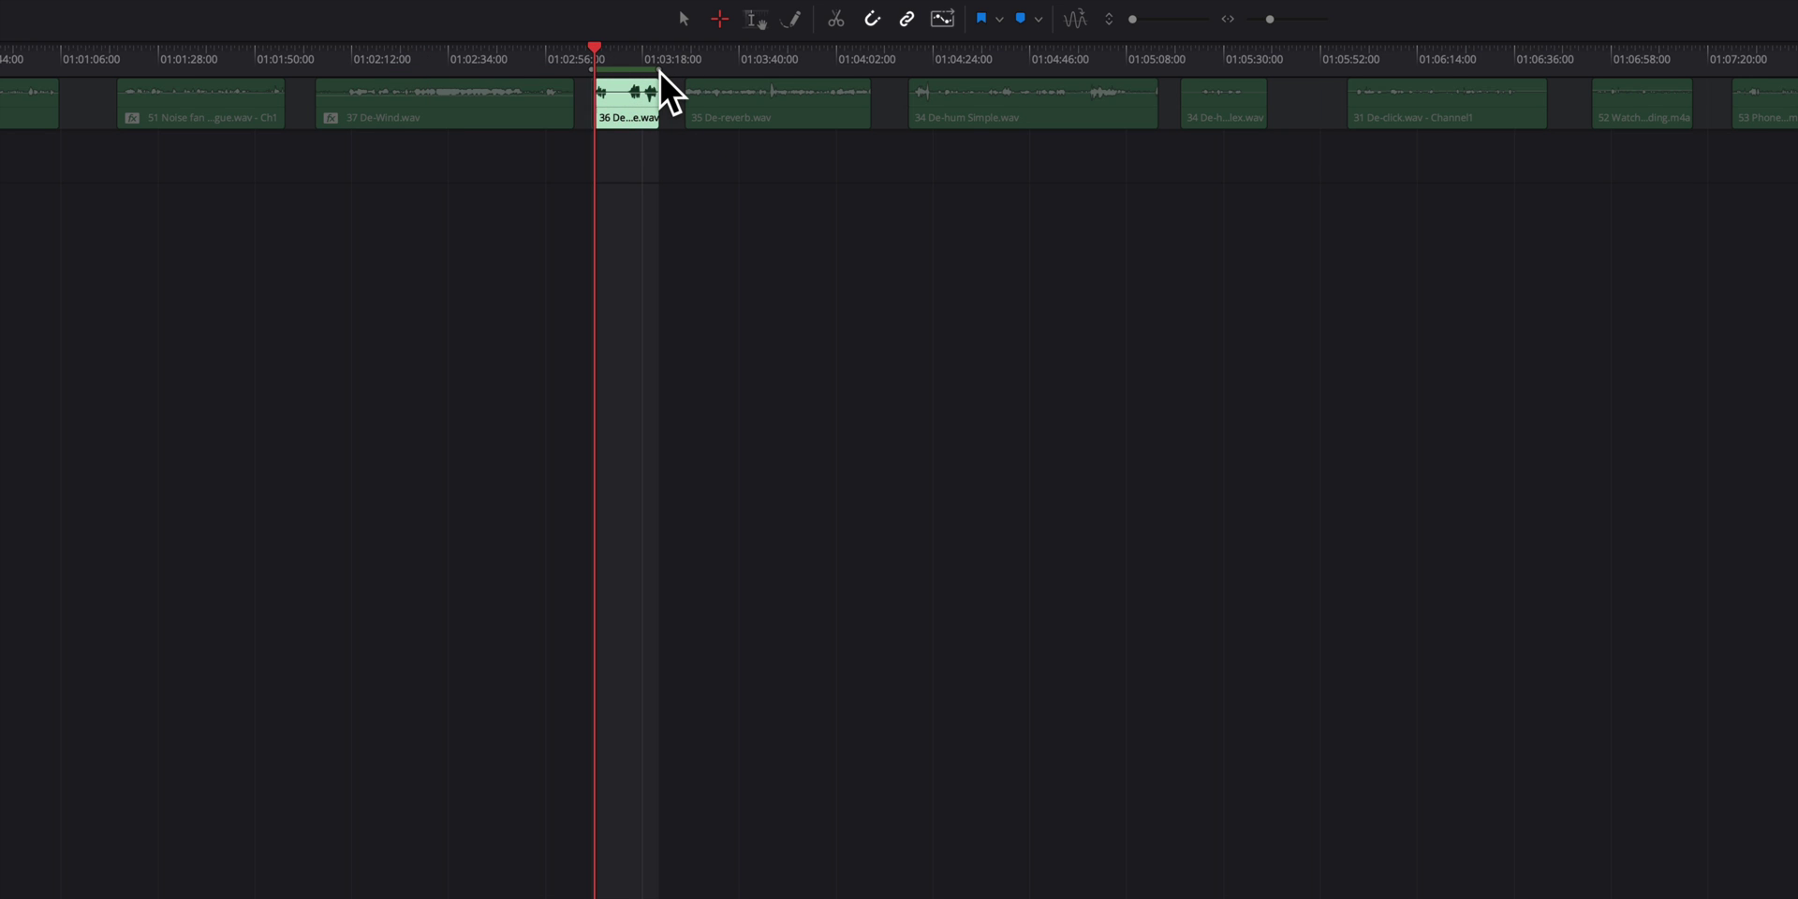
key(space)
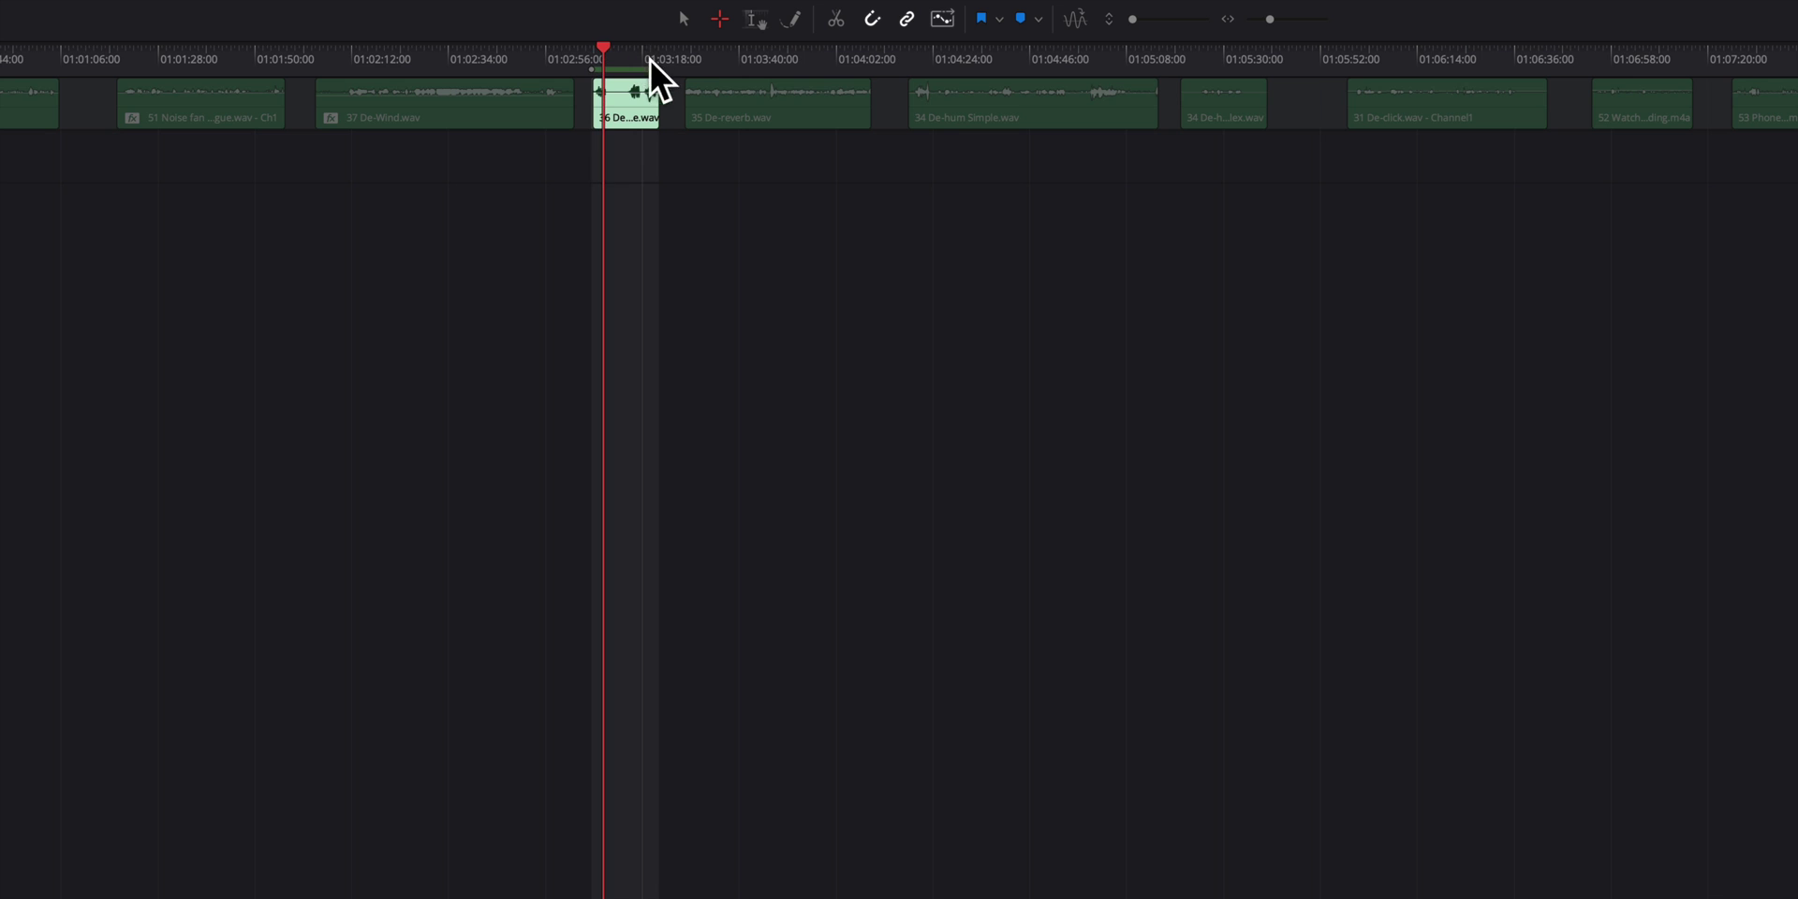
click(625, 52)
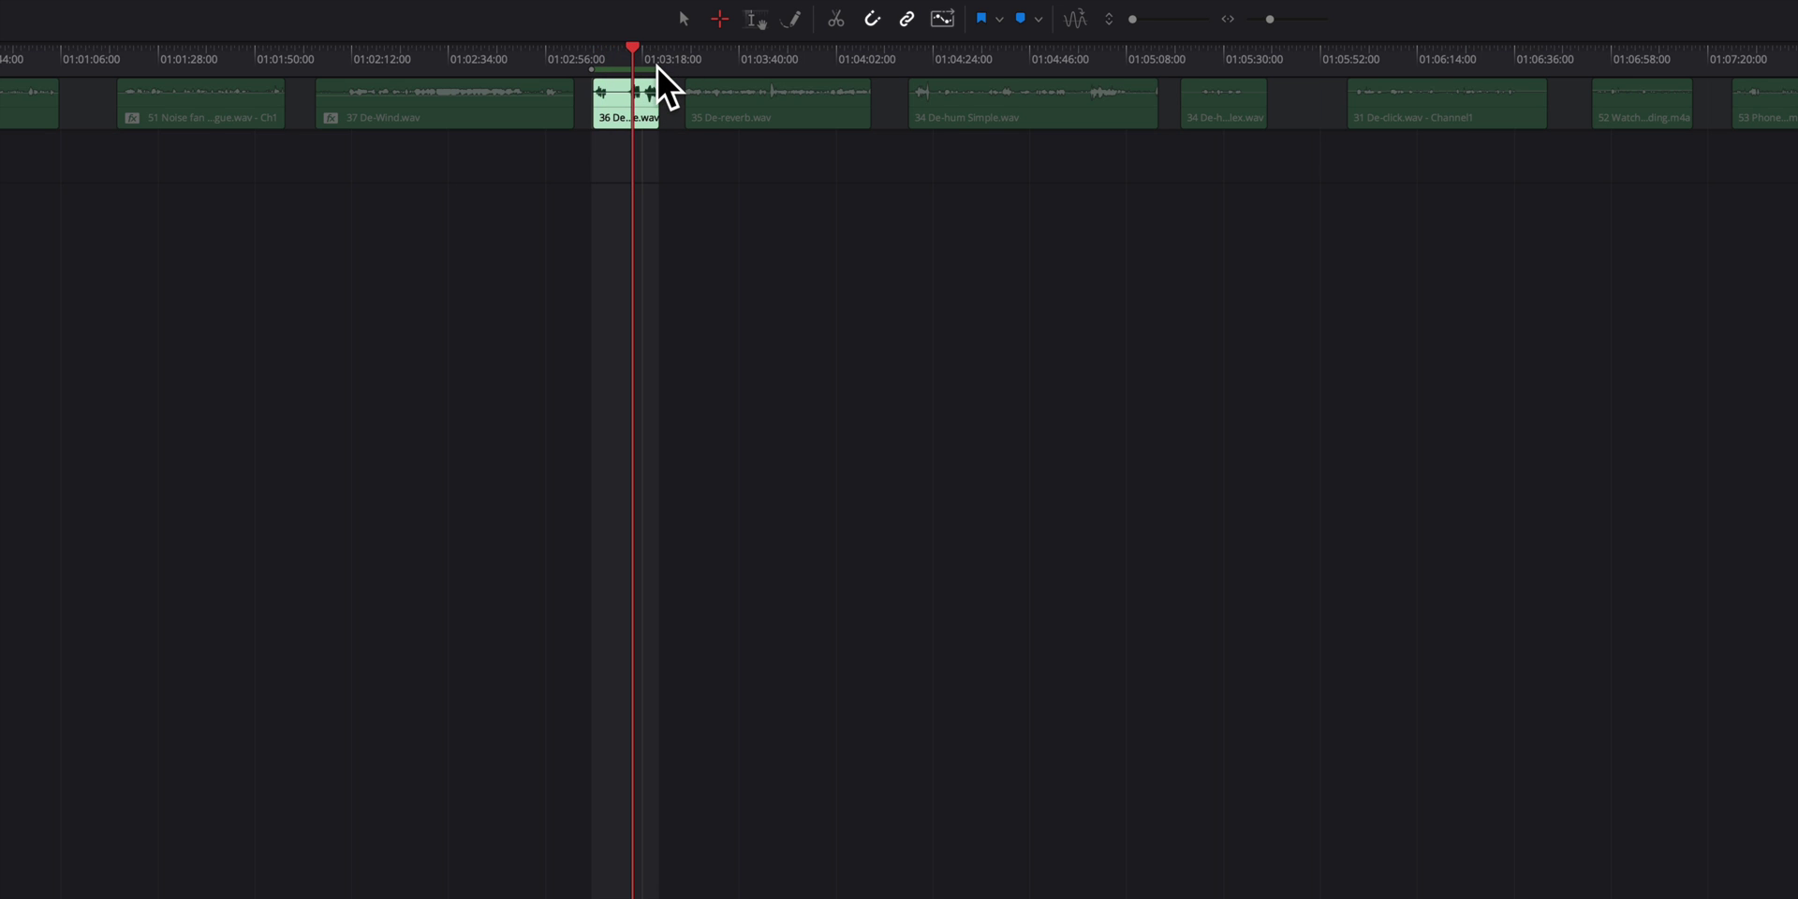
key(space)
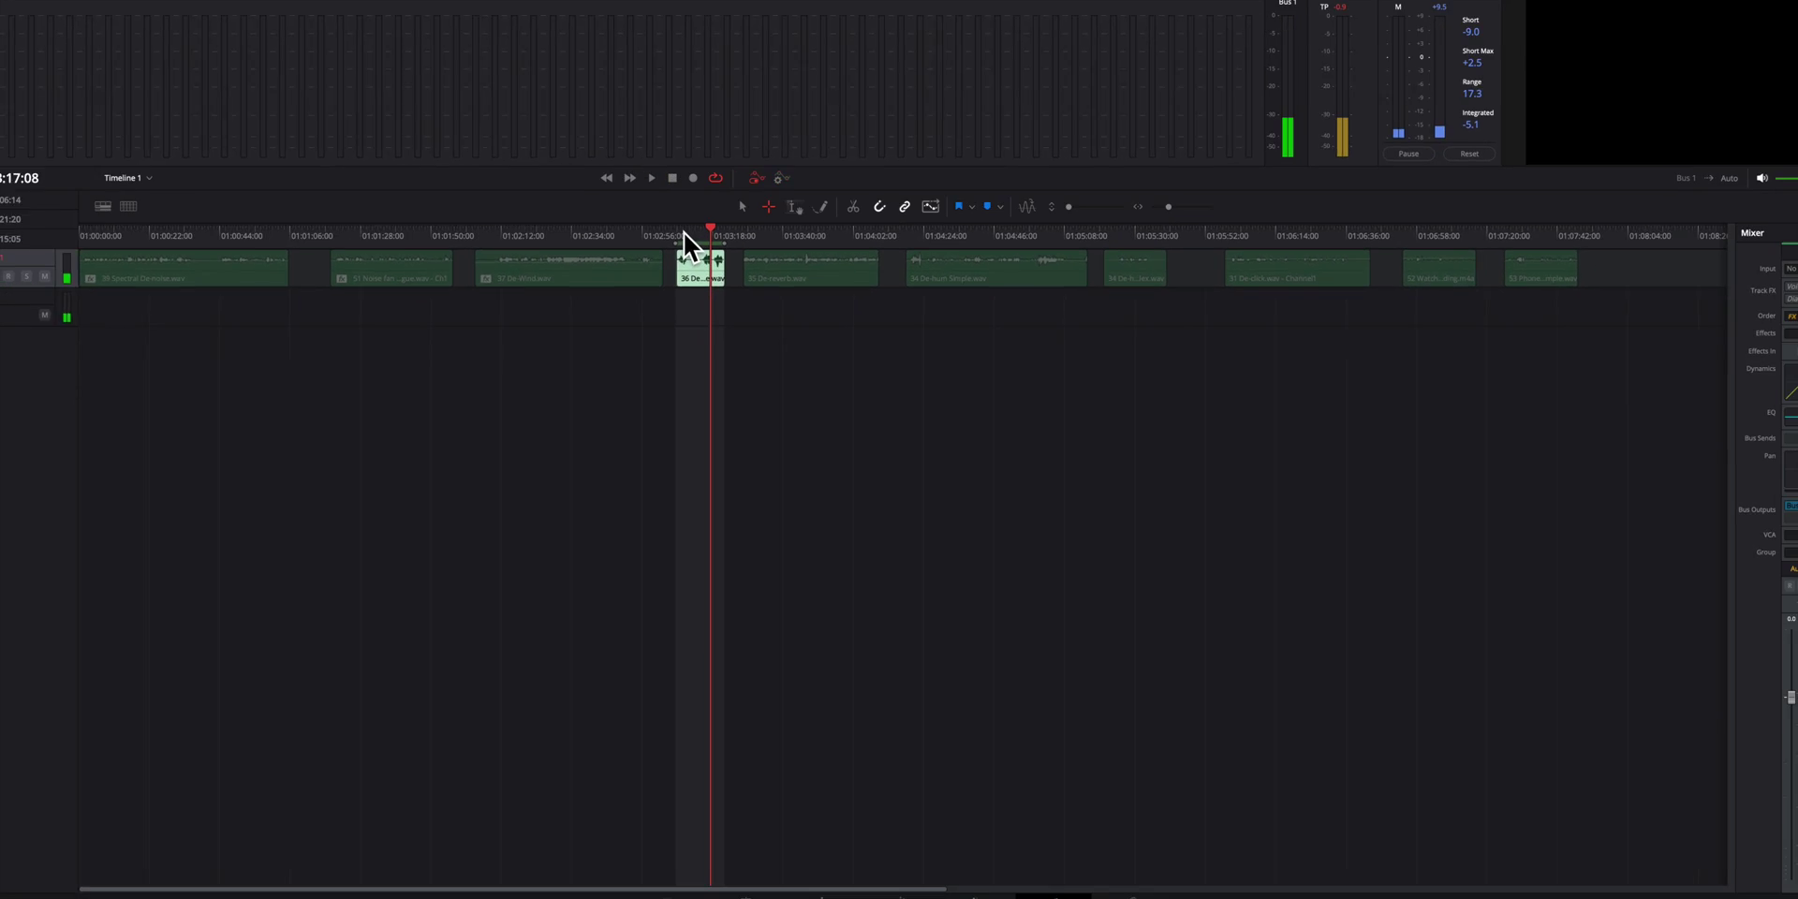
click(676, 232)
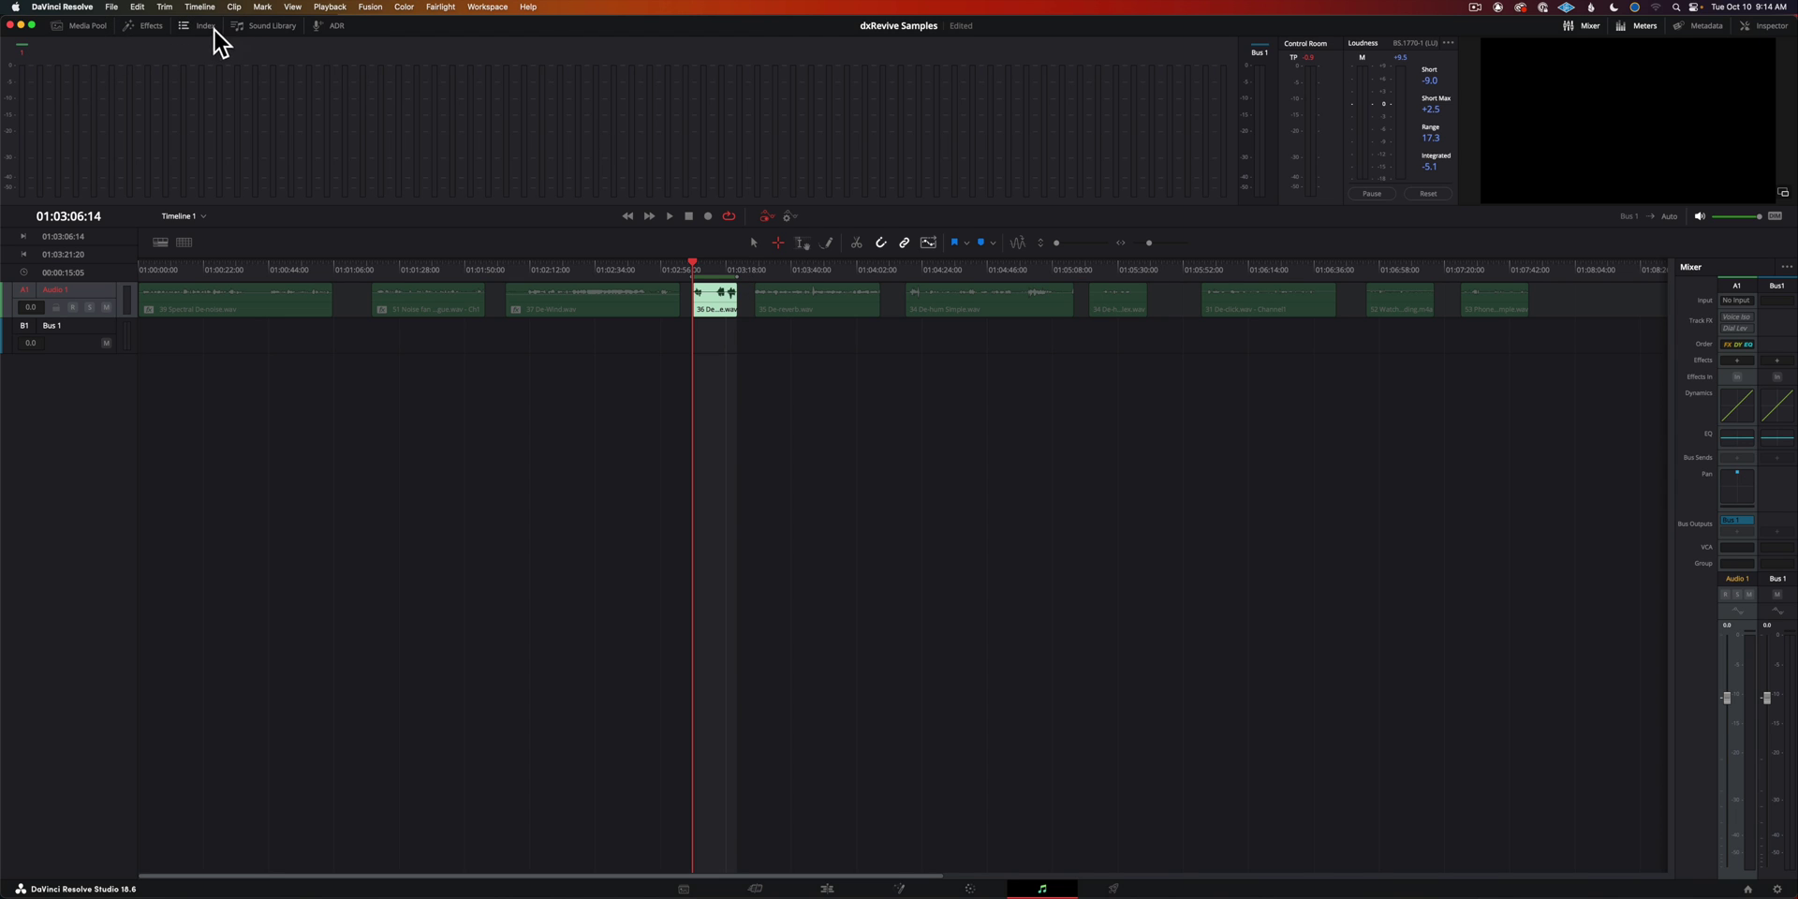
Apply dxRevive Pro to the 36 De-plosive clip, raise it to 57.6%, and close the window.
click(148, 25)
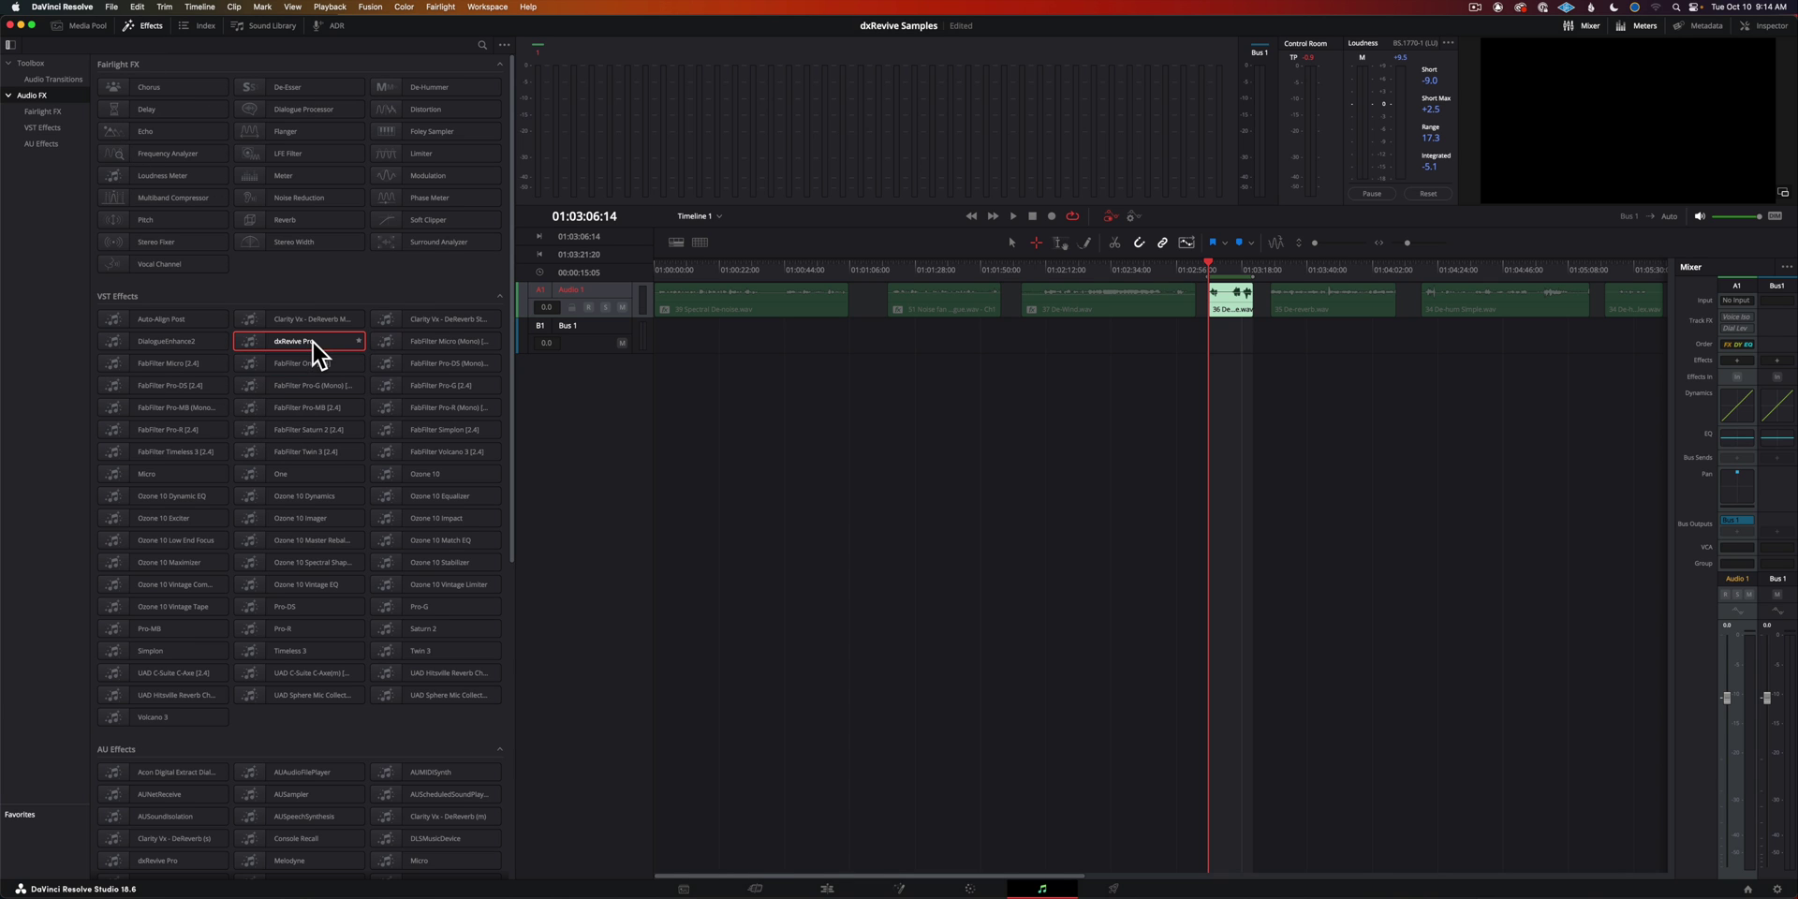
drag(312, 340, 1227, 302)
click(142, 27)
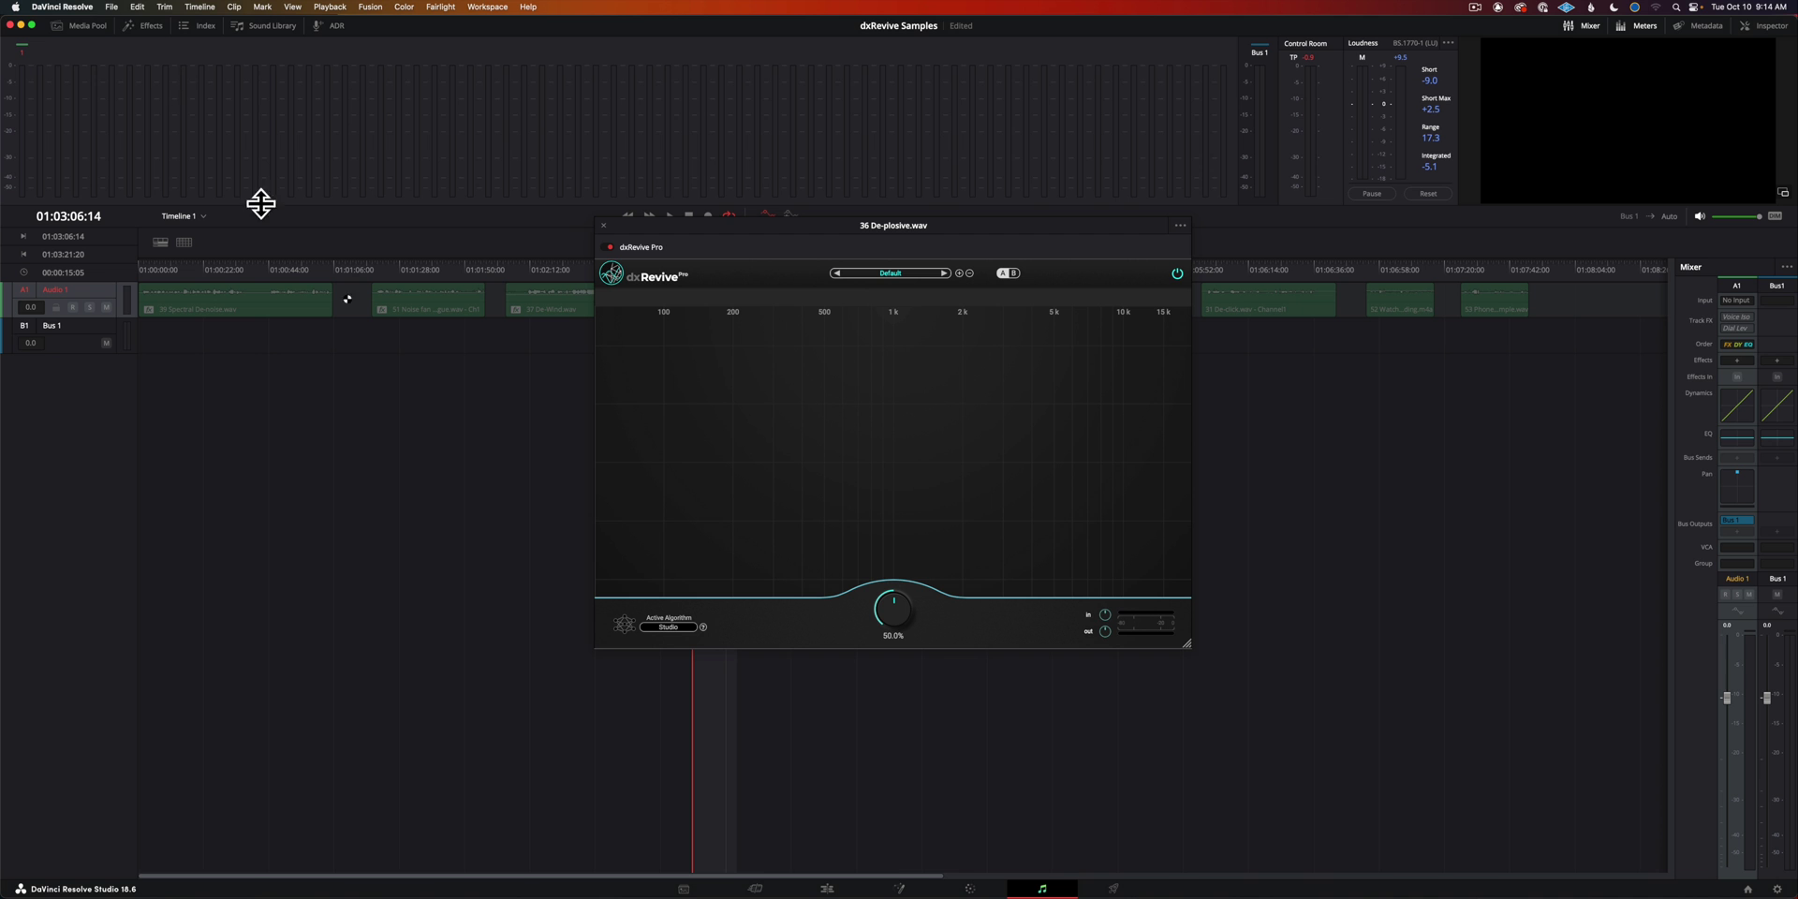
drag(849, 234, 1131, 365)
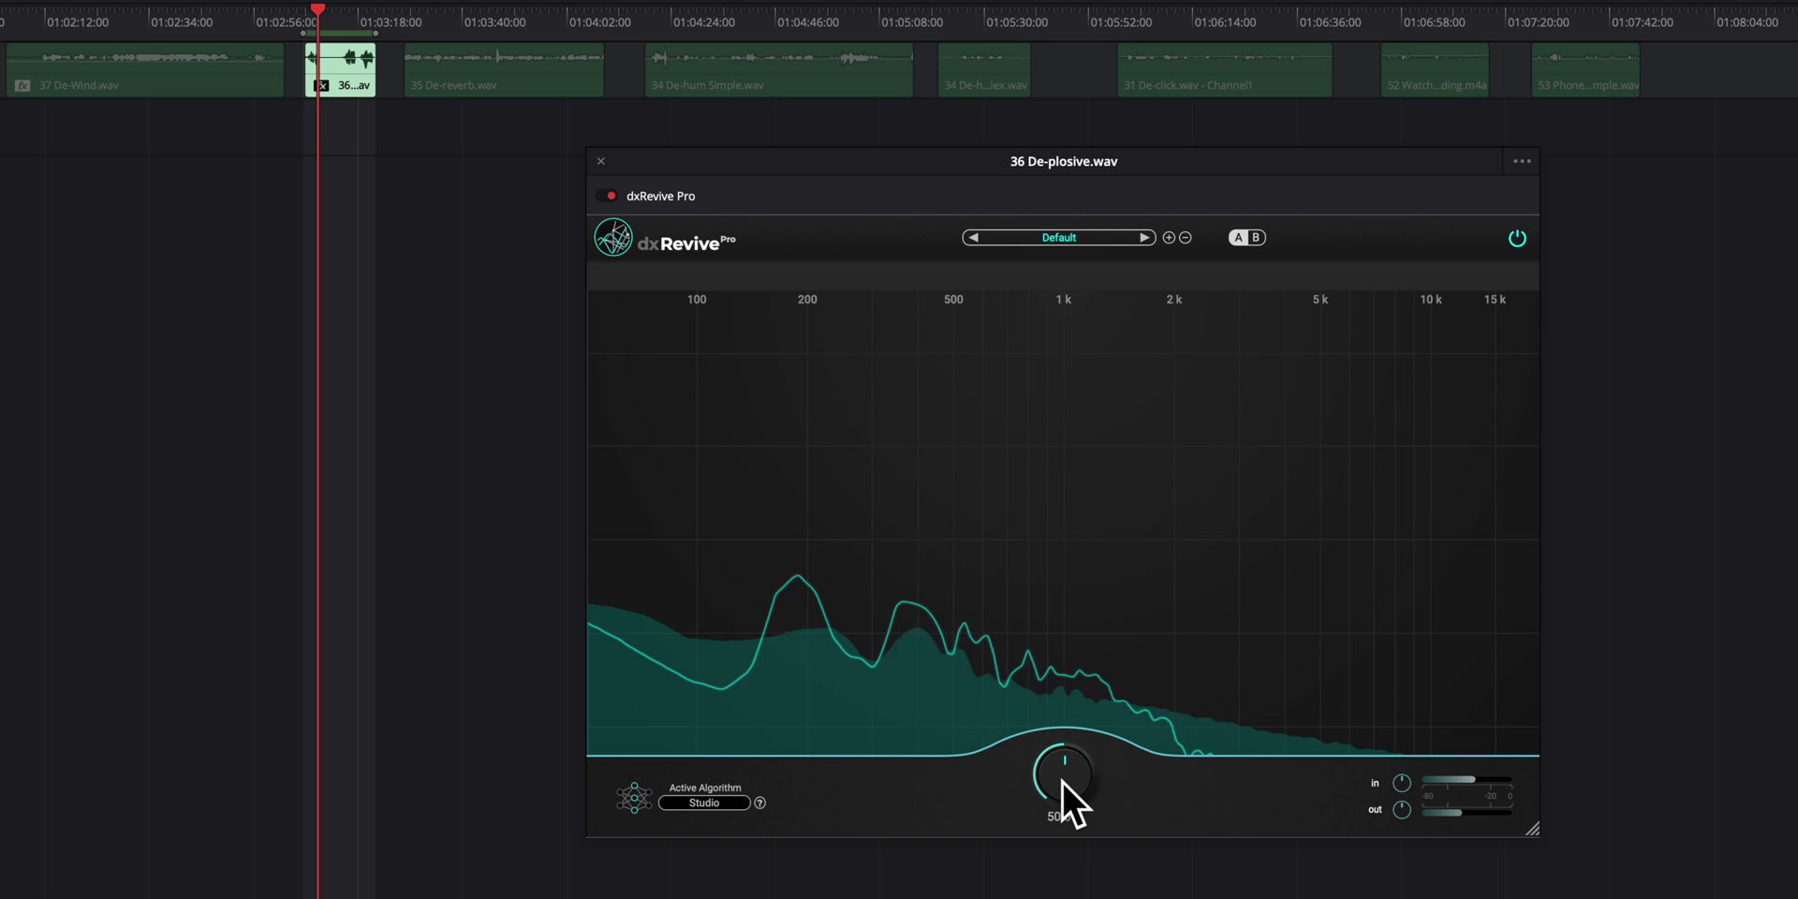
drag(1060, 781, 1060, 773)
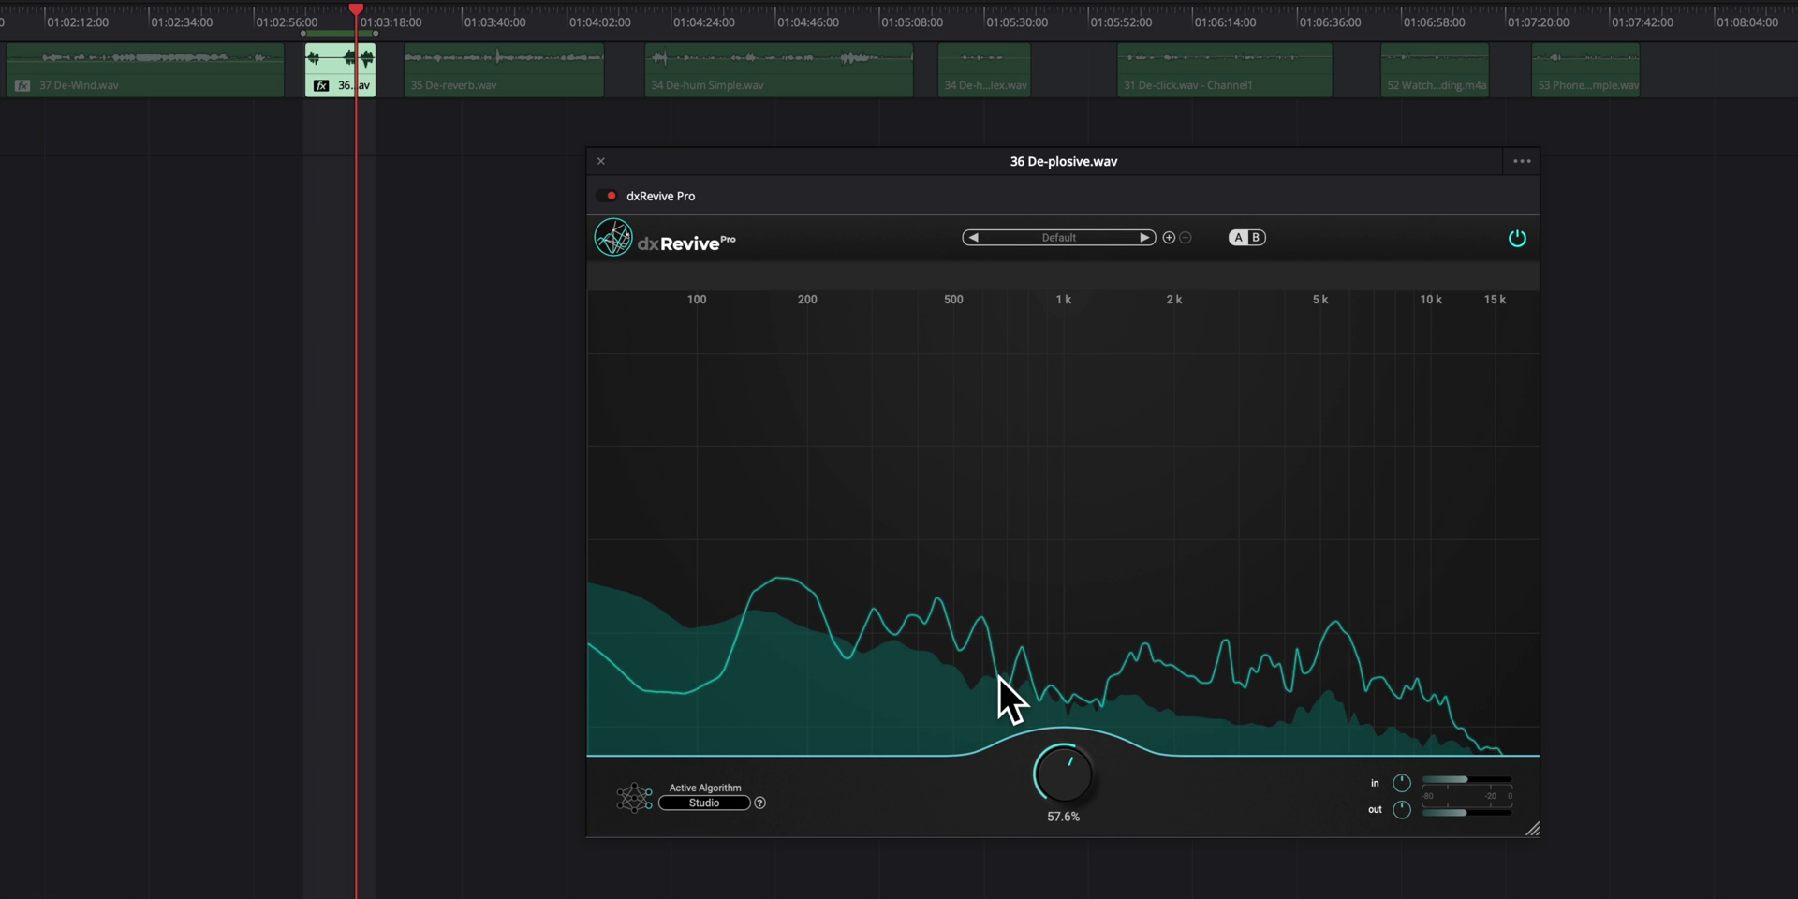
click(601, 161)
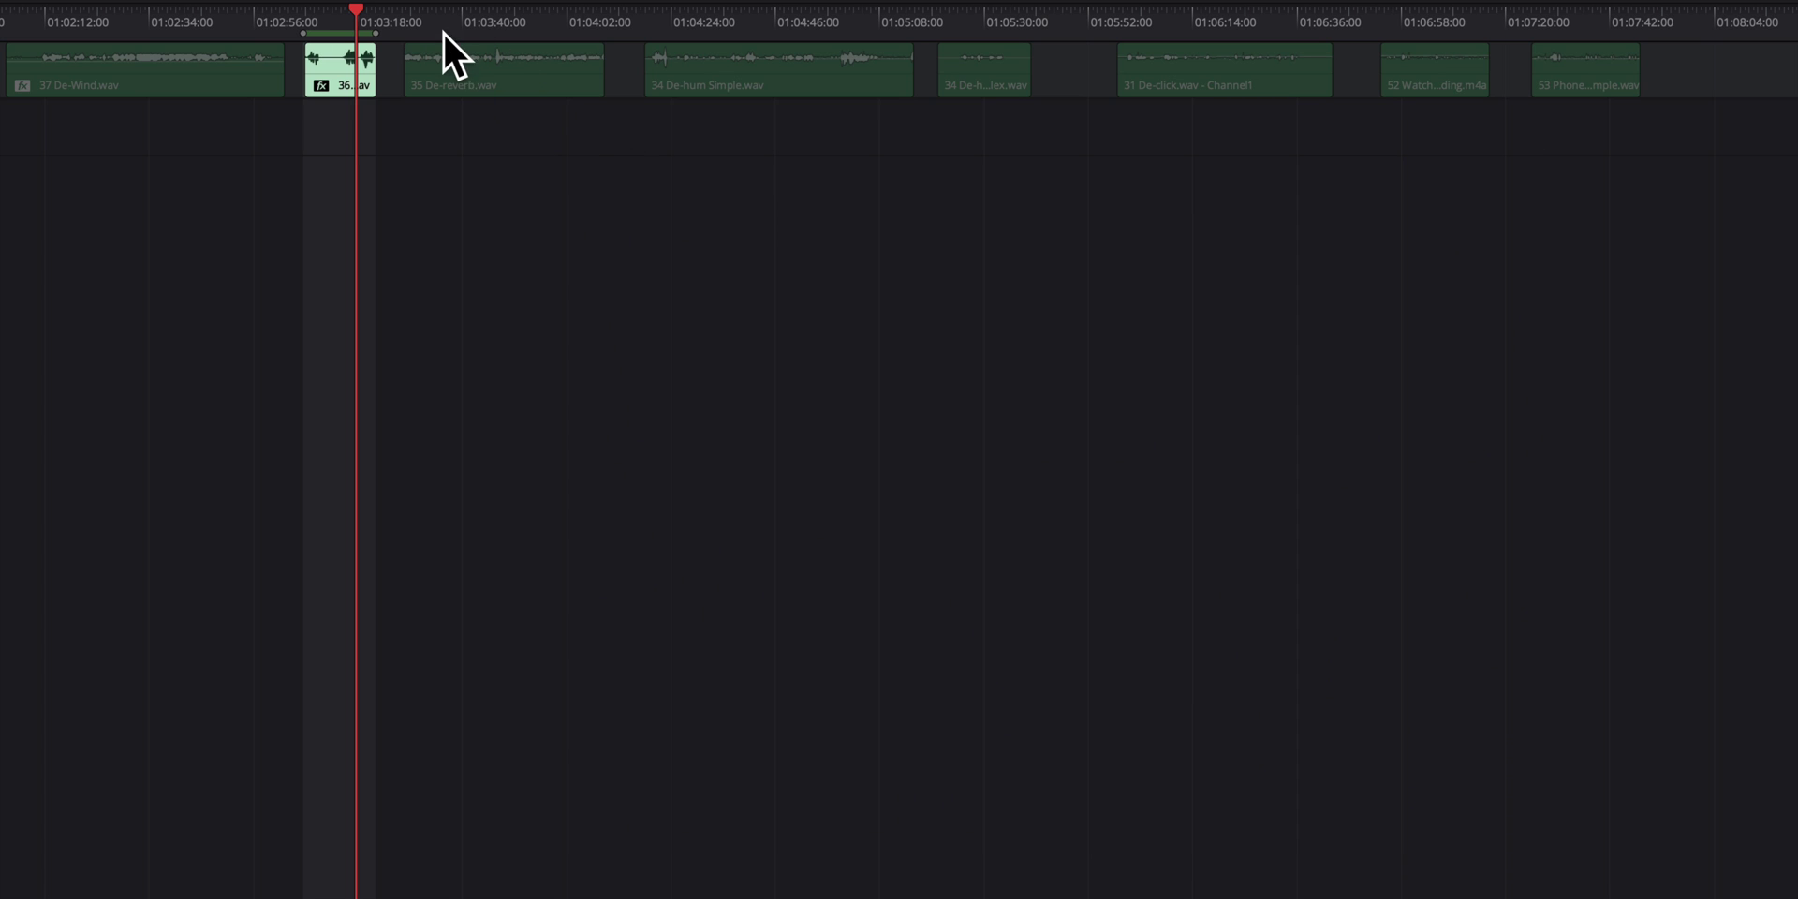
Select the 35 De-reverb.wav clip, park the playhead at its start, and play it.
click(426, 65)
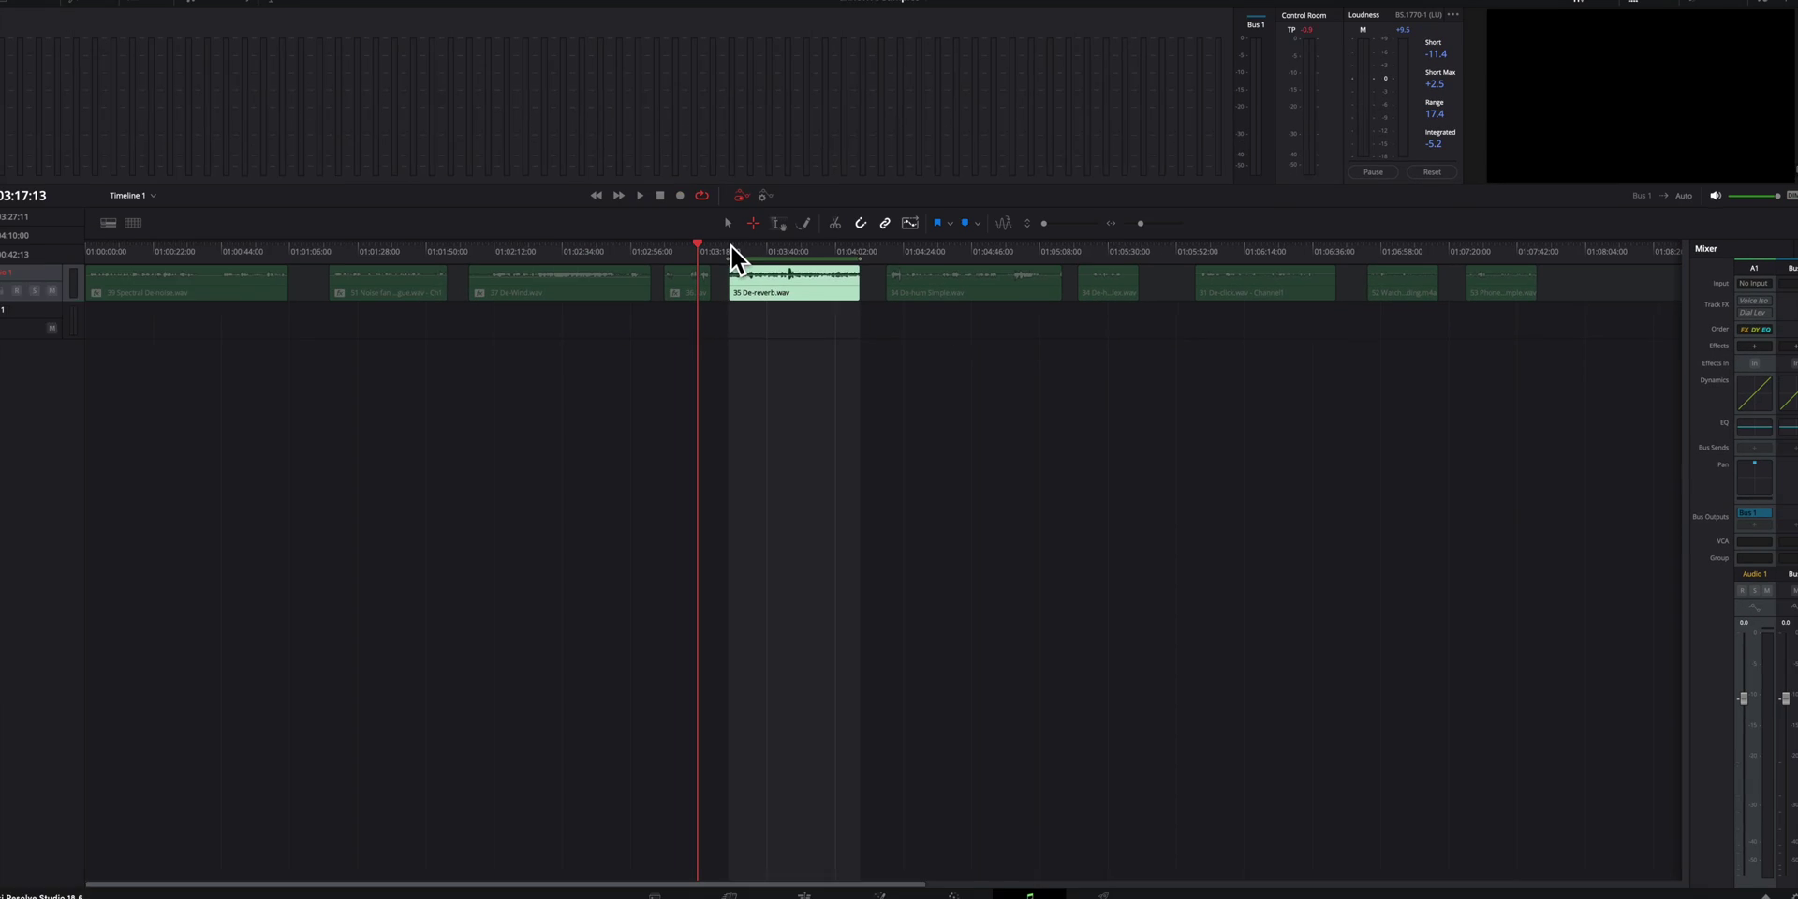
click(756, 265)
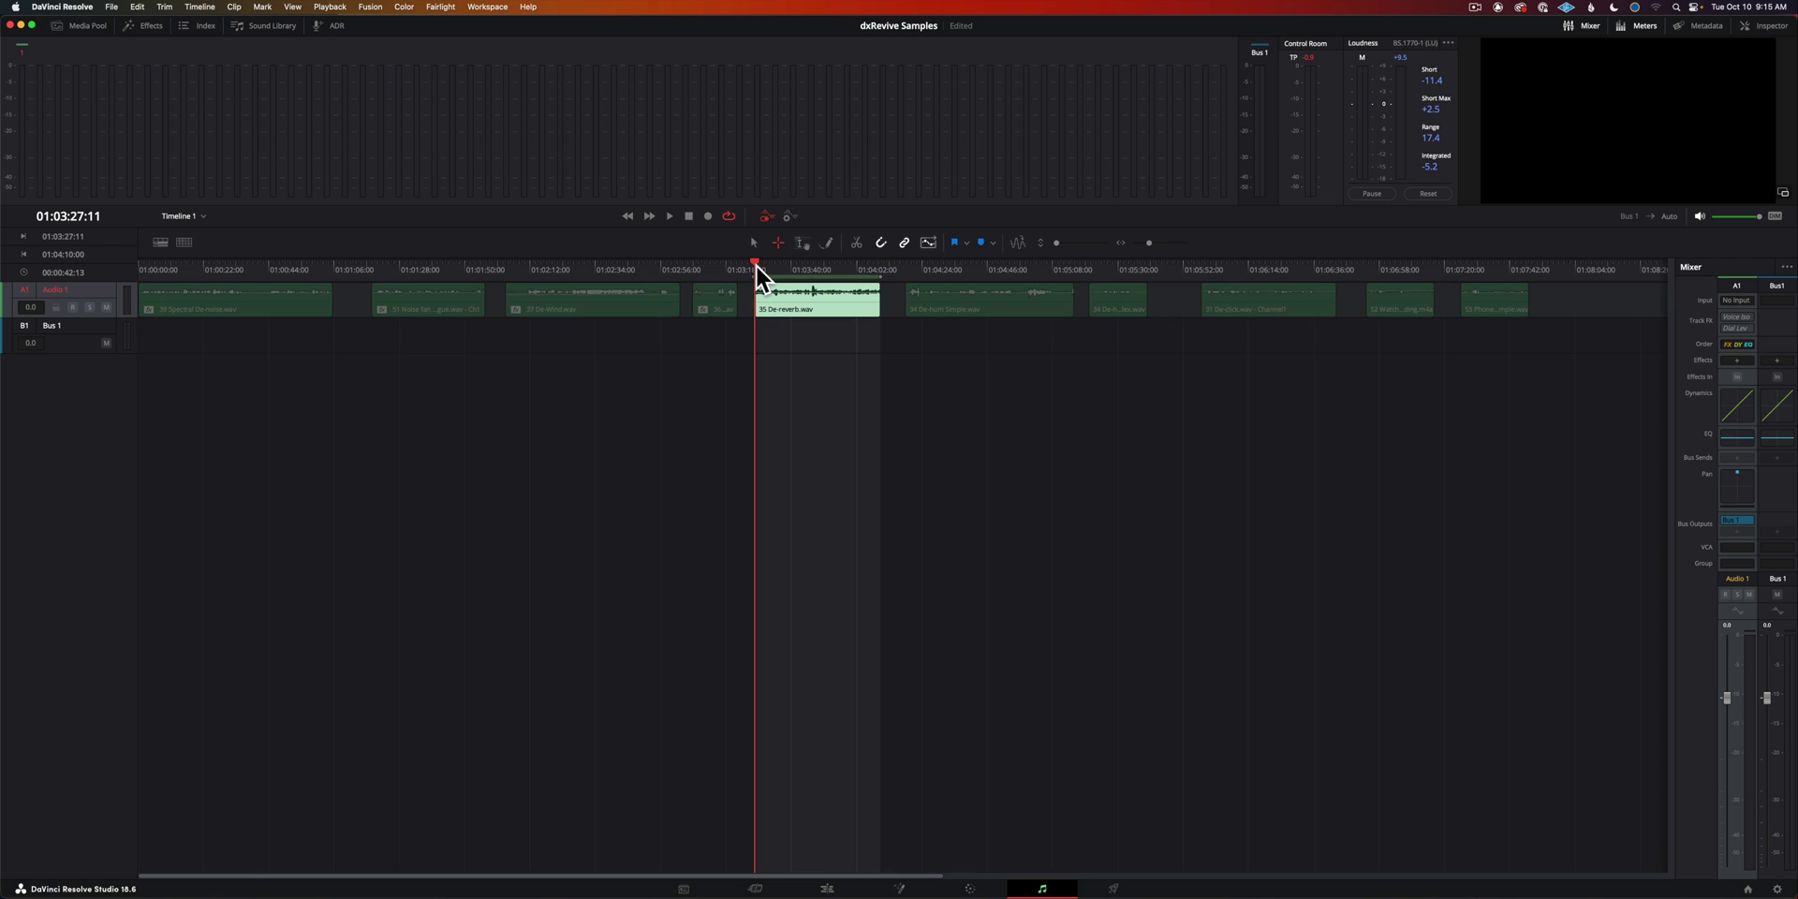
key(space)
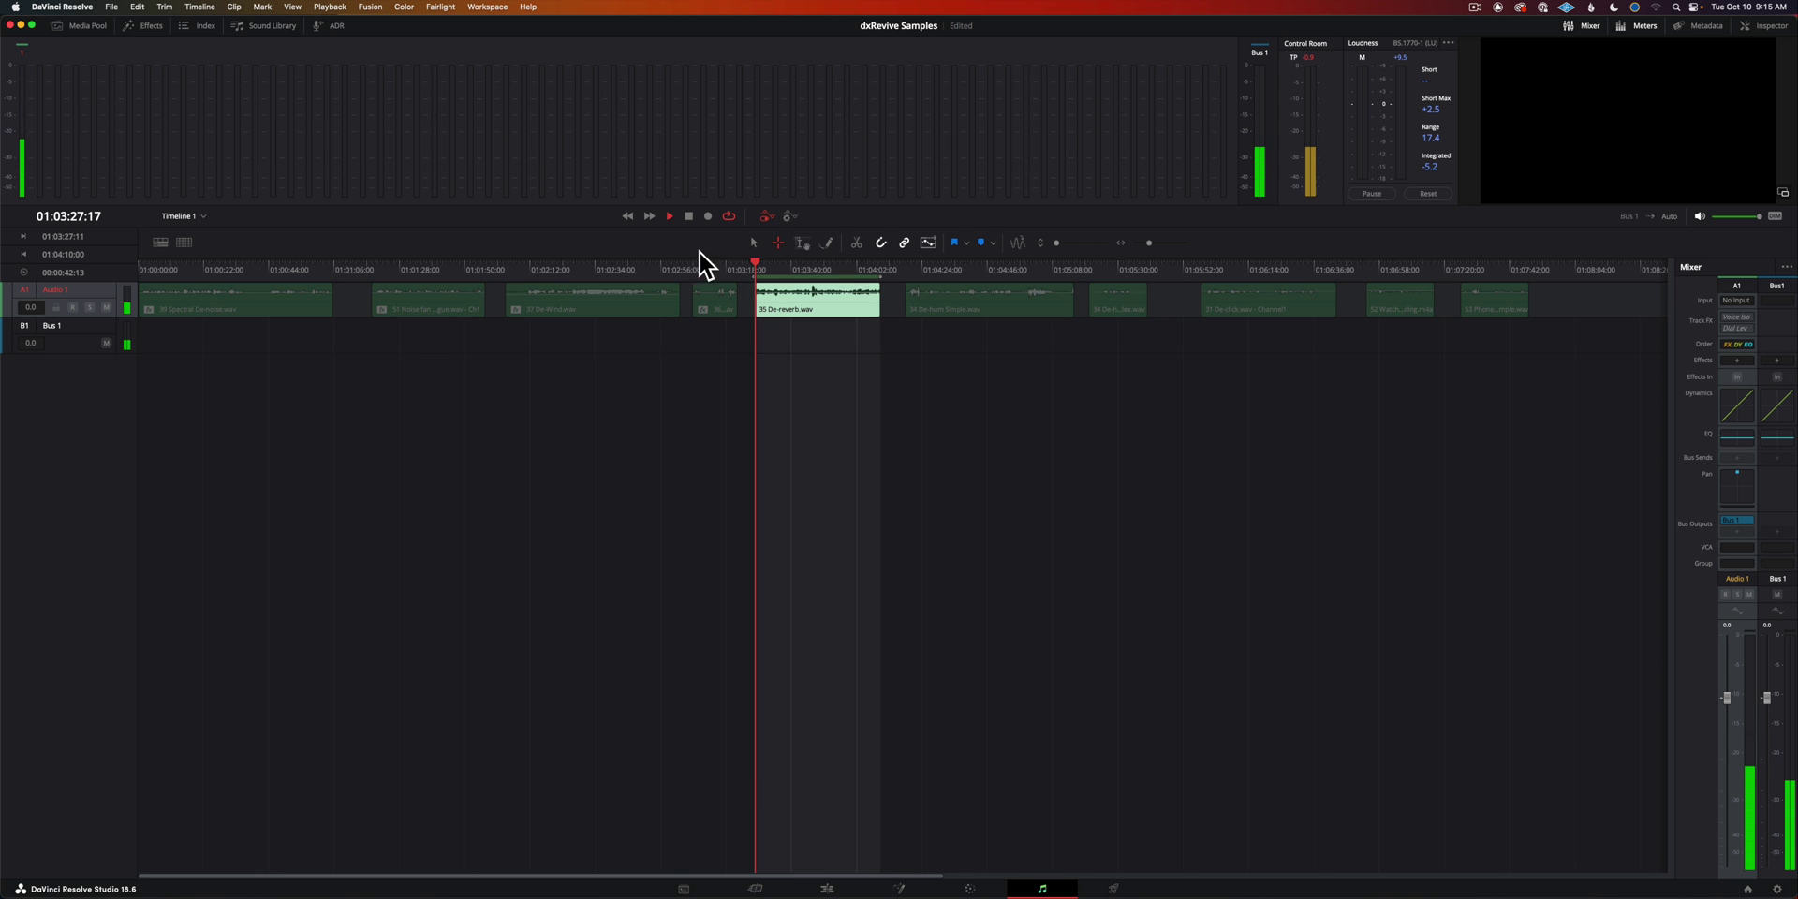
Apply dxRevive Pro to the 35 De-reverb clip and set its strength to about 52.4%.
click(149, 26)
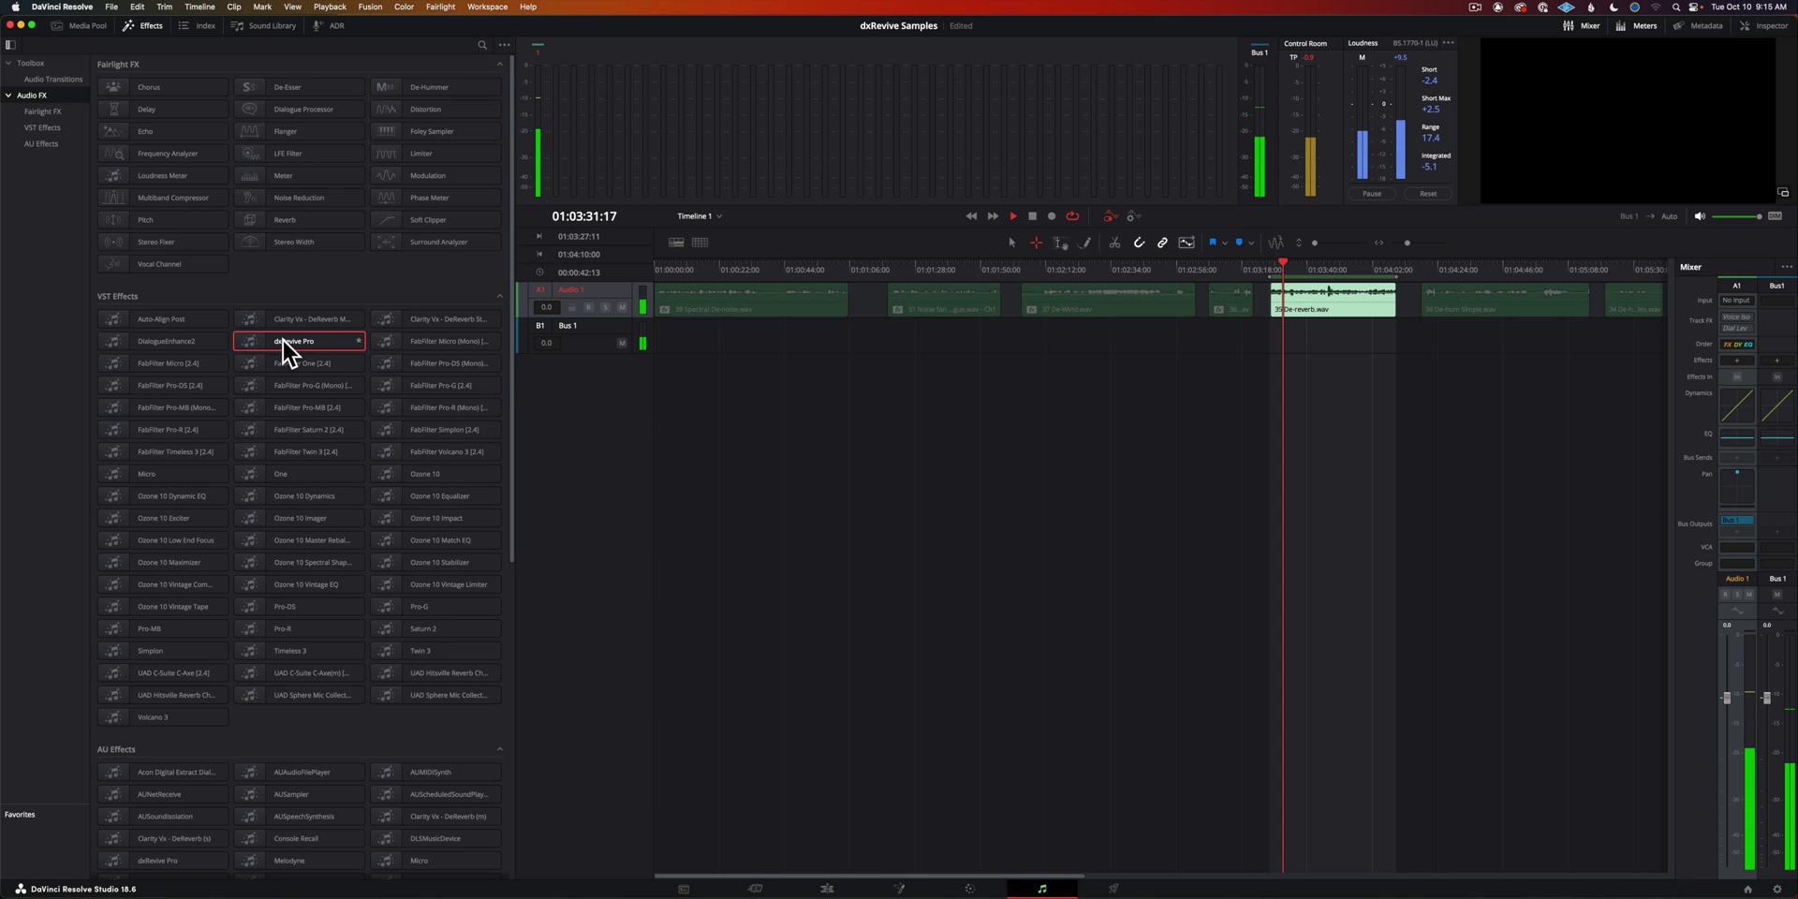
drag(283, 339, 1336, 306)
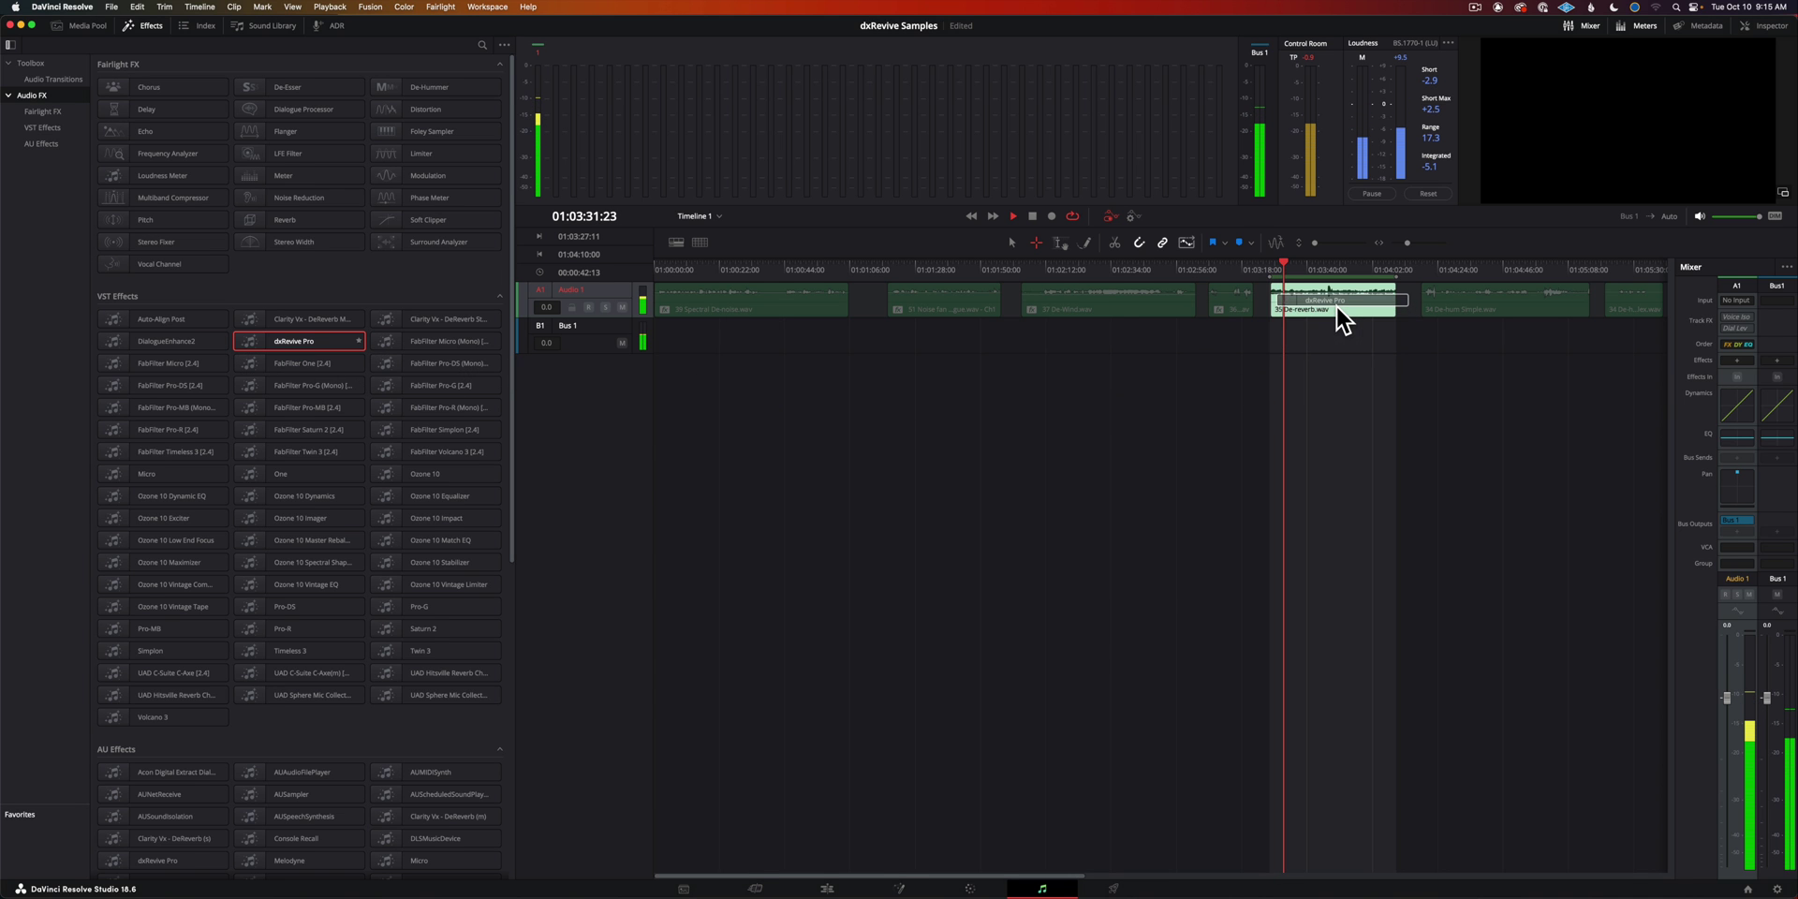
click(149, 27)
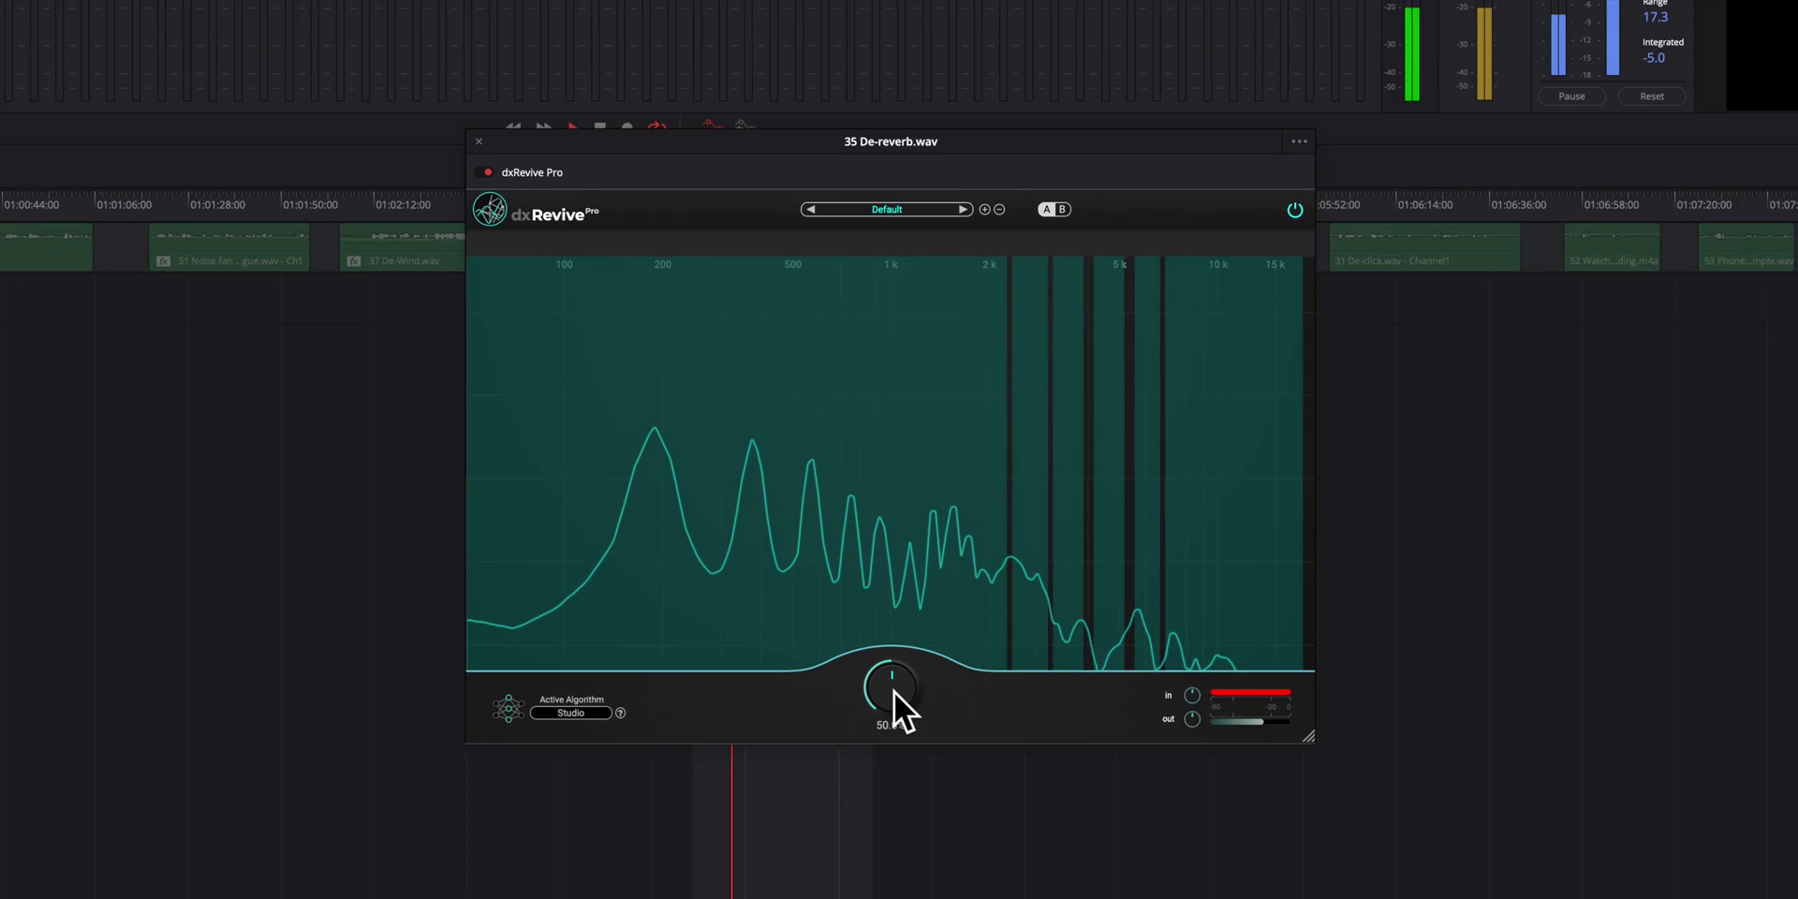
drag(886, 672, 880, 574)
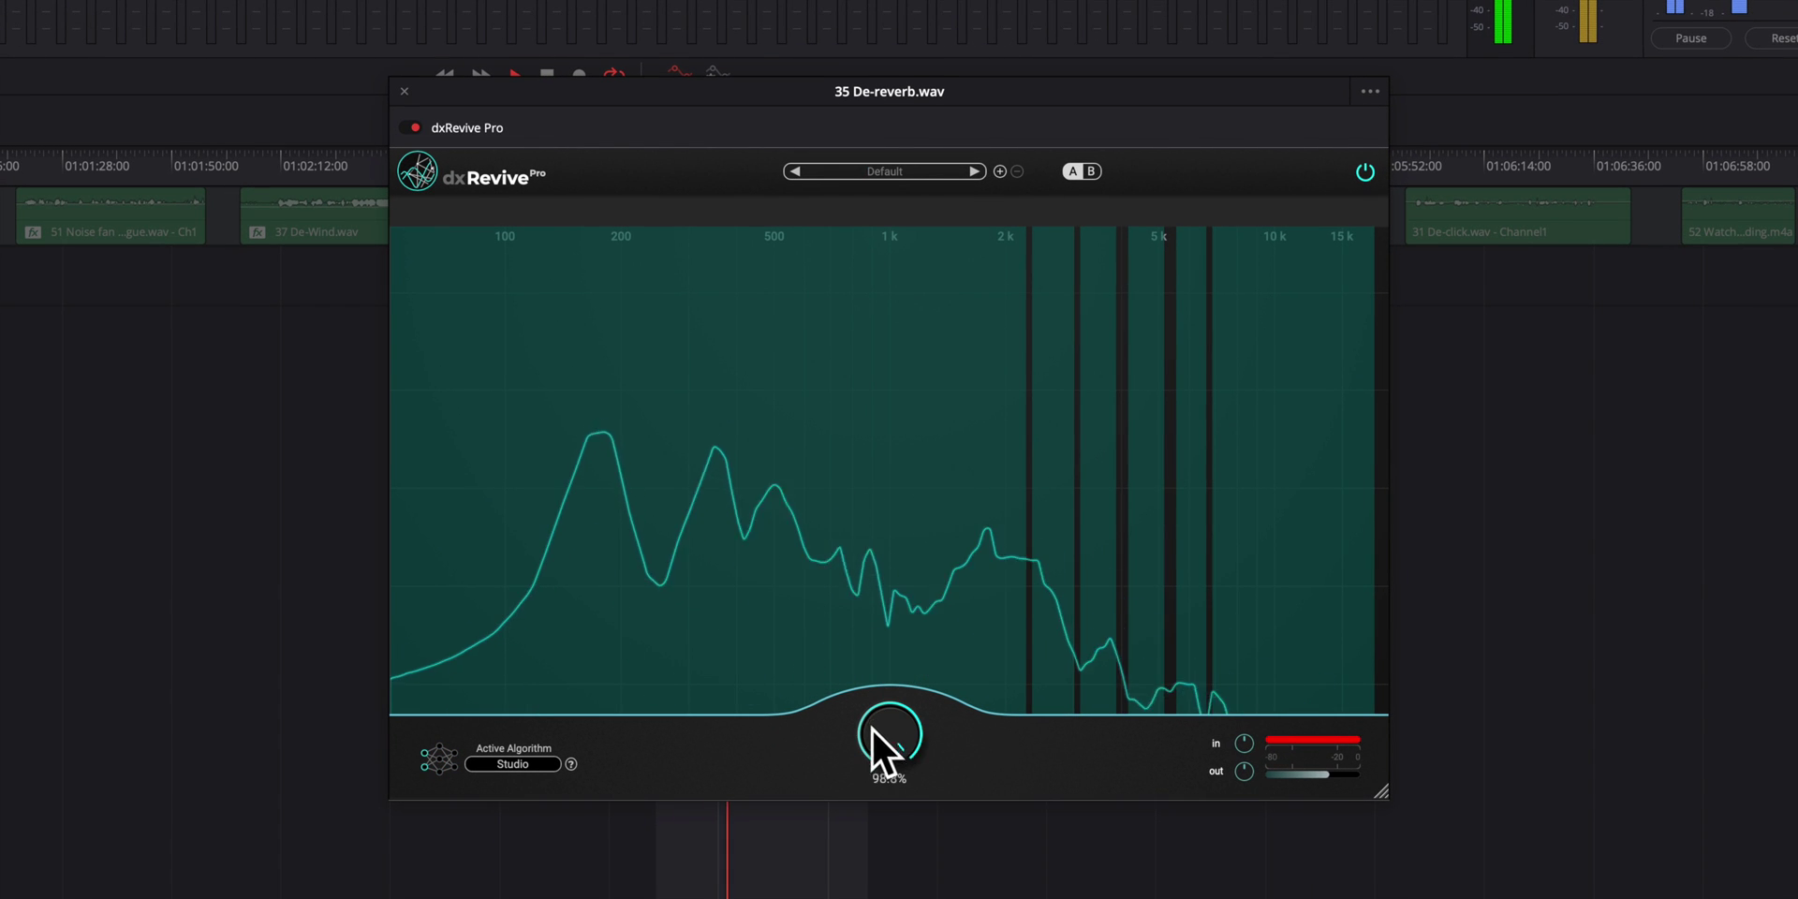
drag(873, 728, 867, 821)
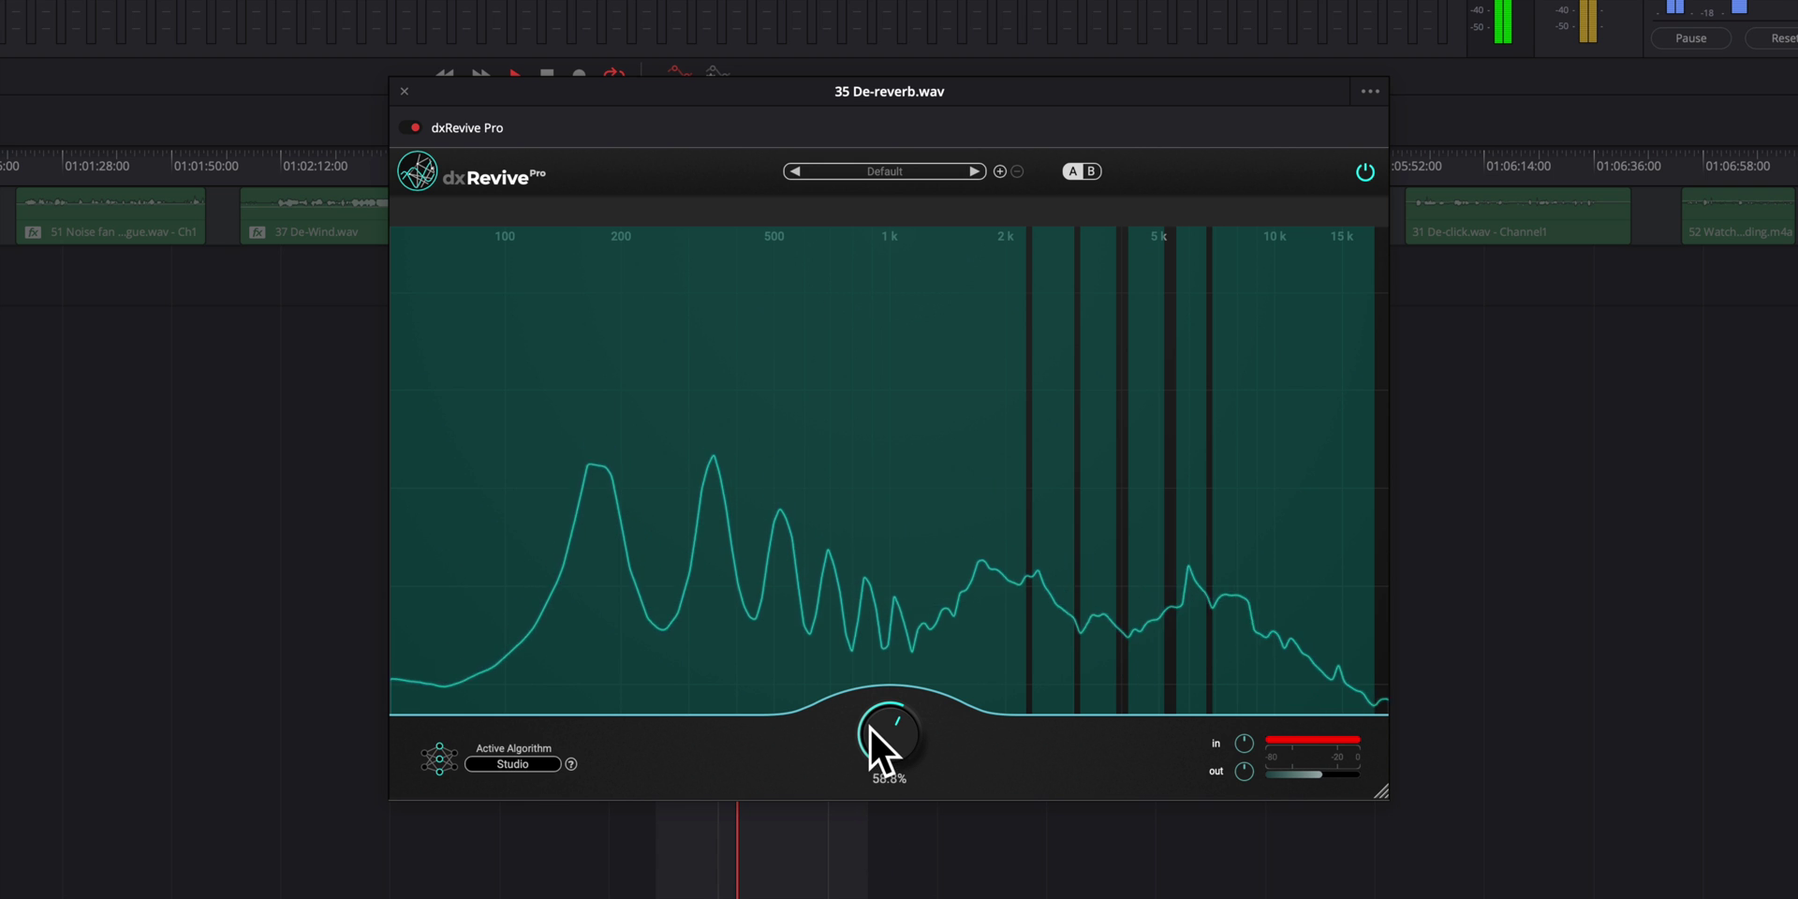
drag(873, 725, 872, 739)
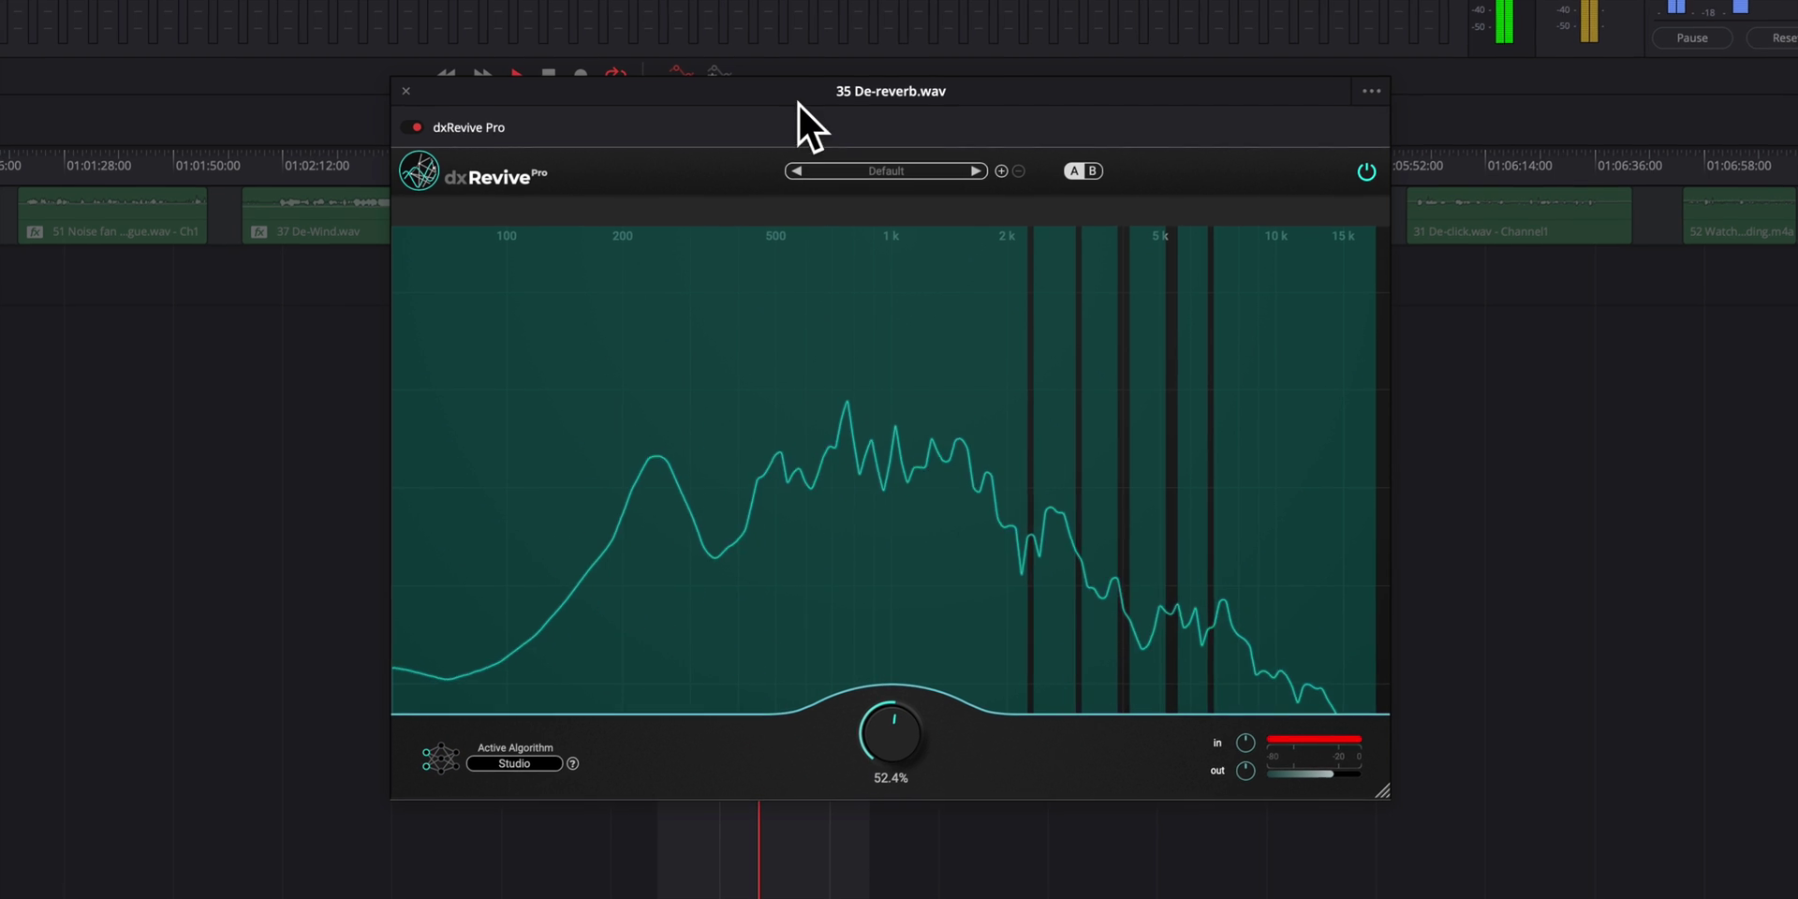
Compare the bypassed and processed De-reverb audio, then close the plugin window.
drag(800, 101, 70, 356)
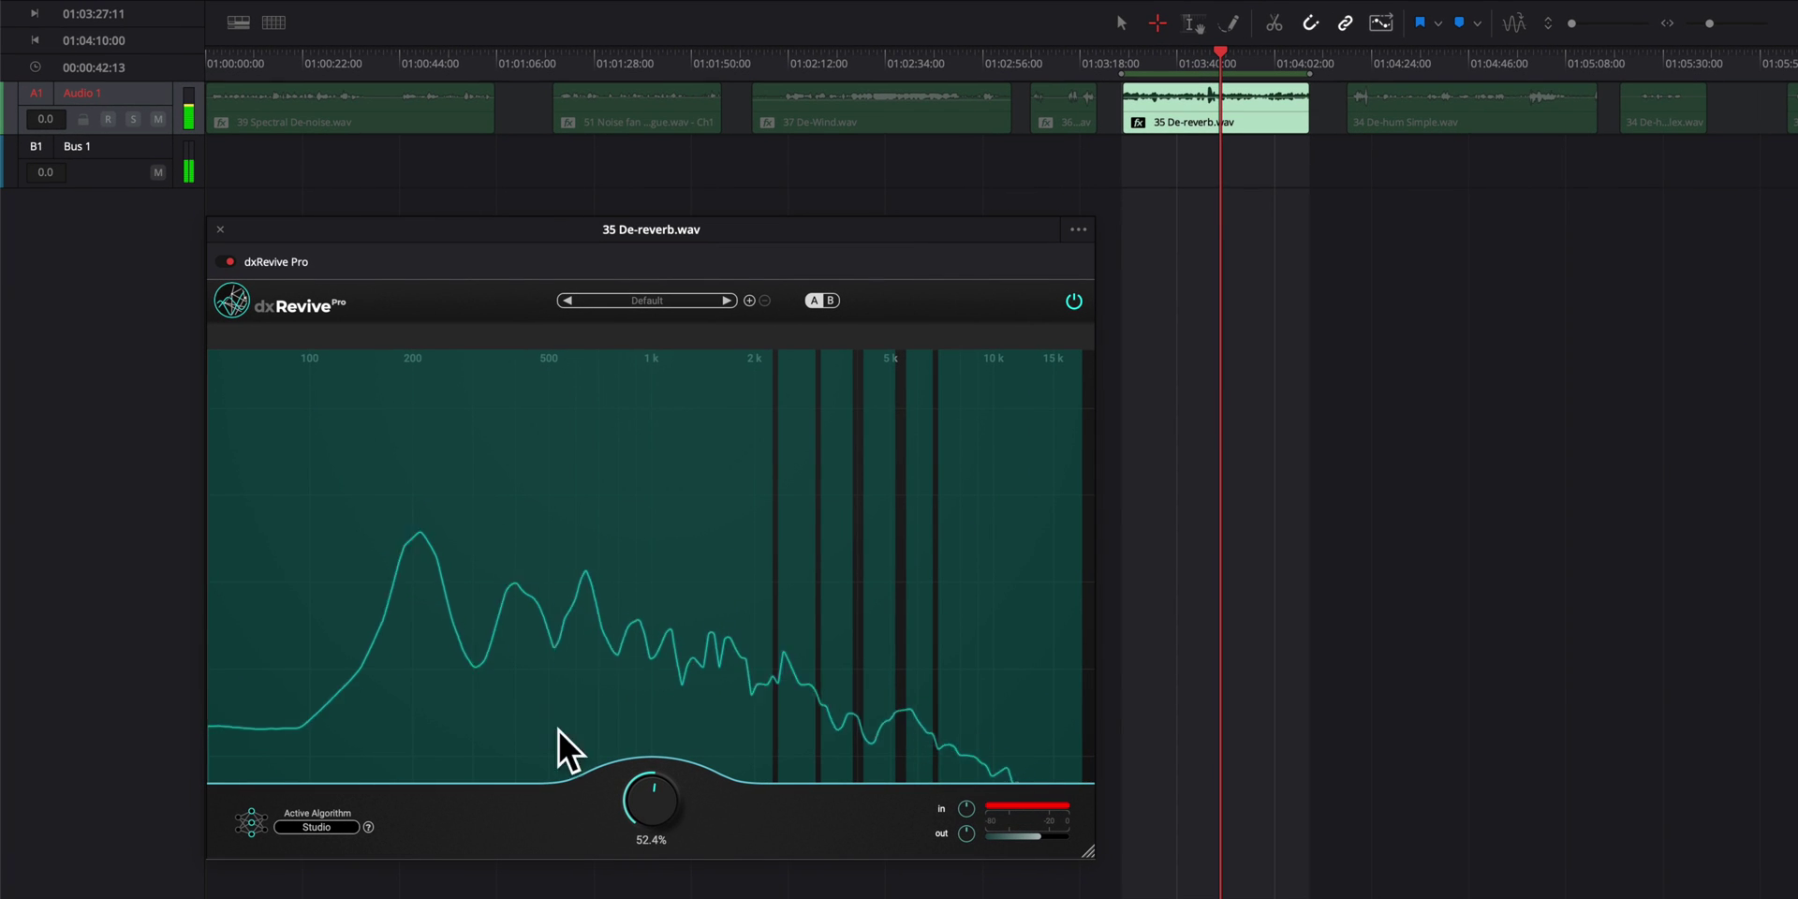
click(1075, 301)
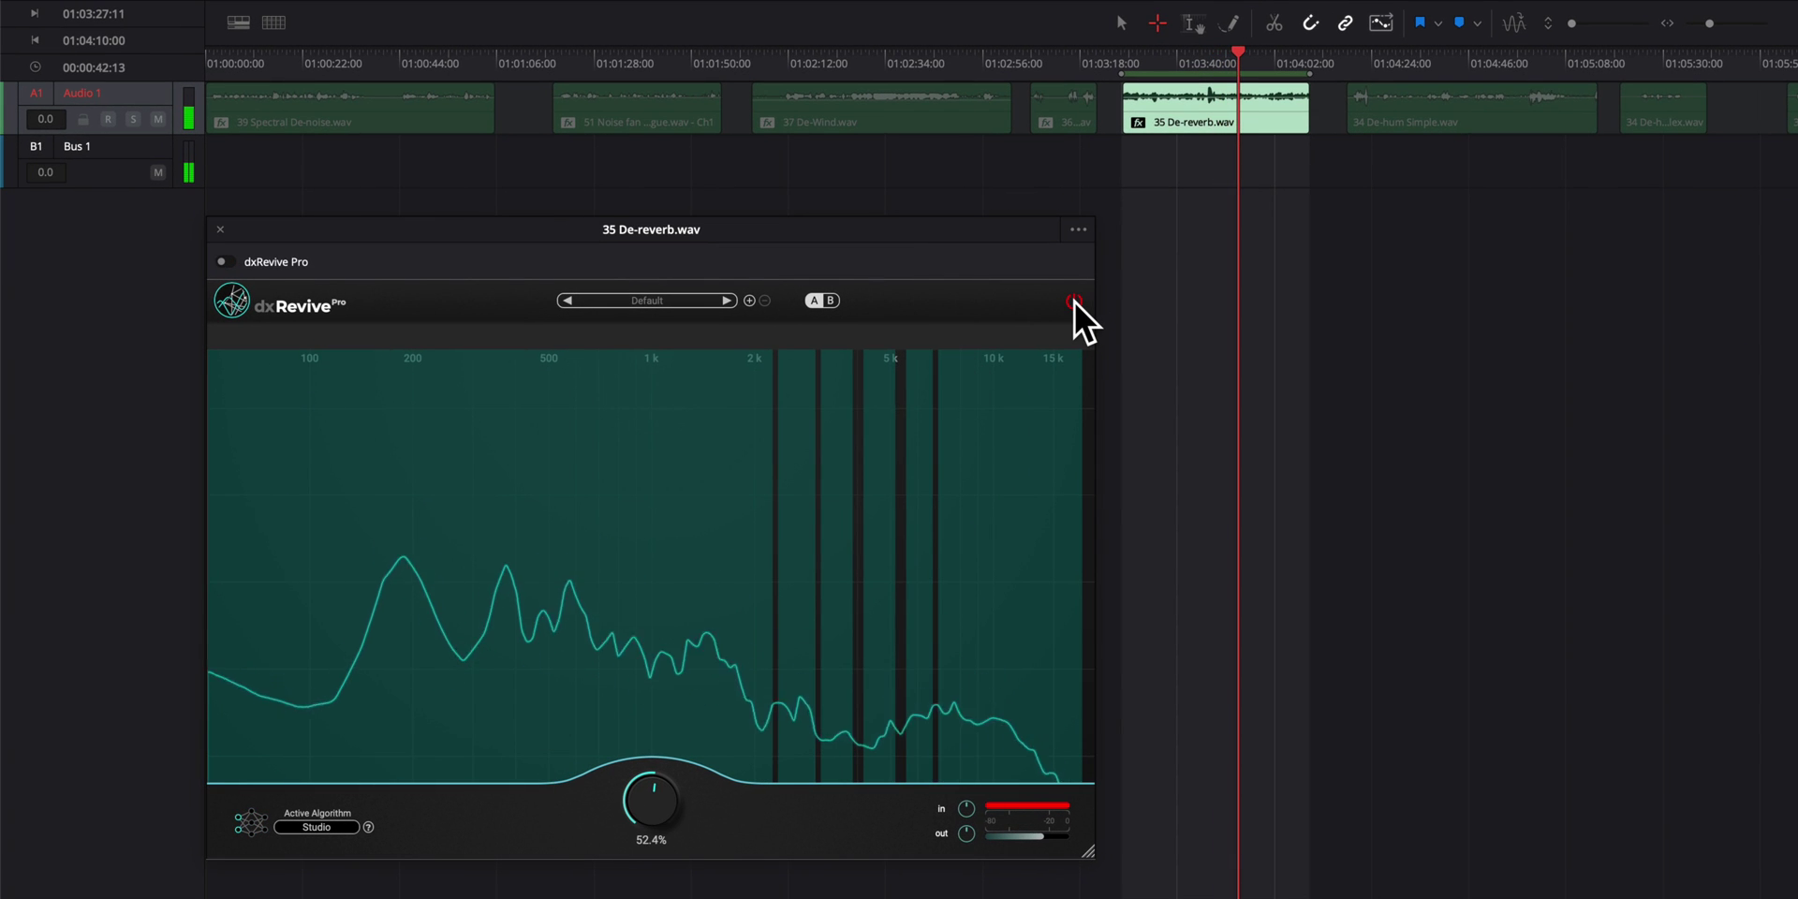
click(1074, 300)
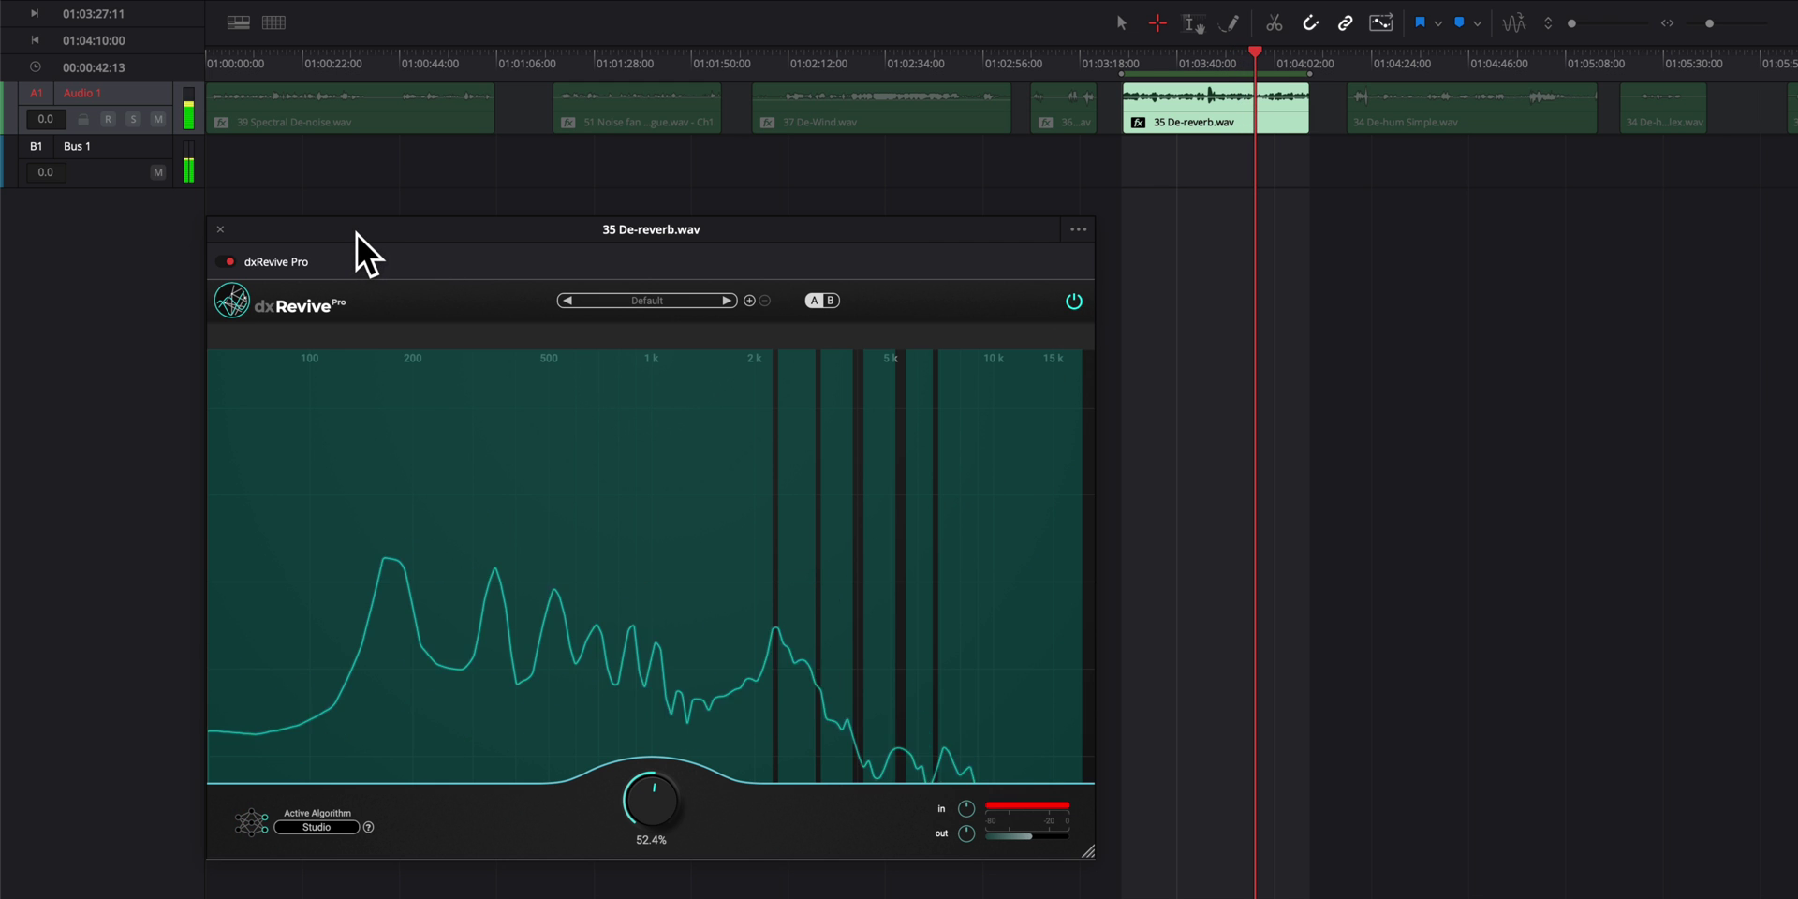
click(221, 228)
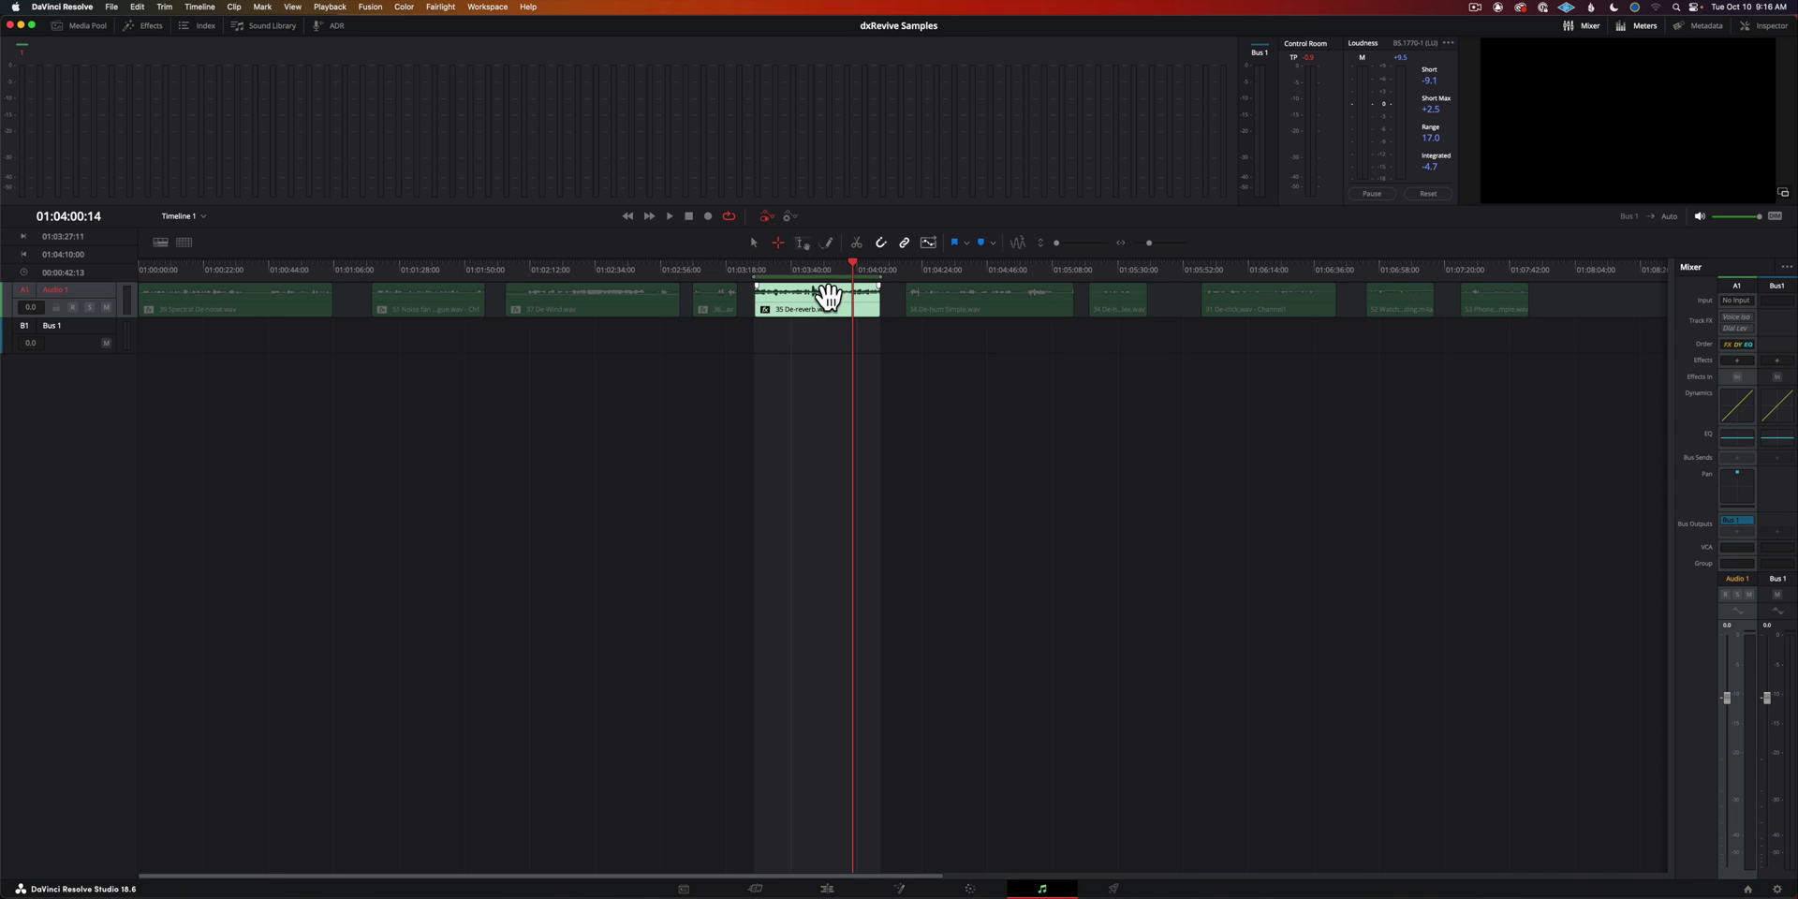
Select the 34 De-hum Simple clip and play it from its start.
click(937, 301)
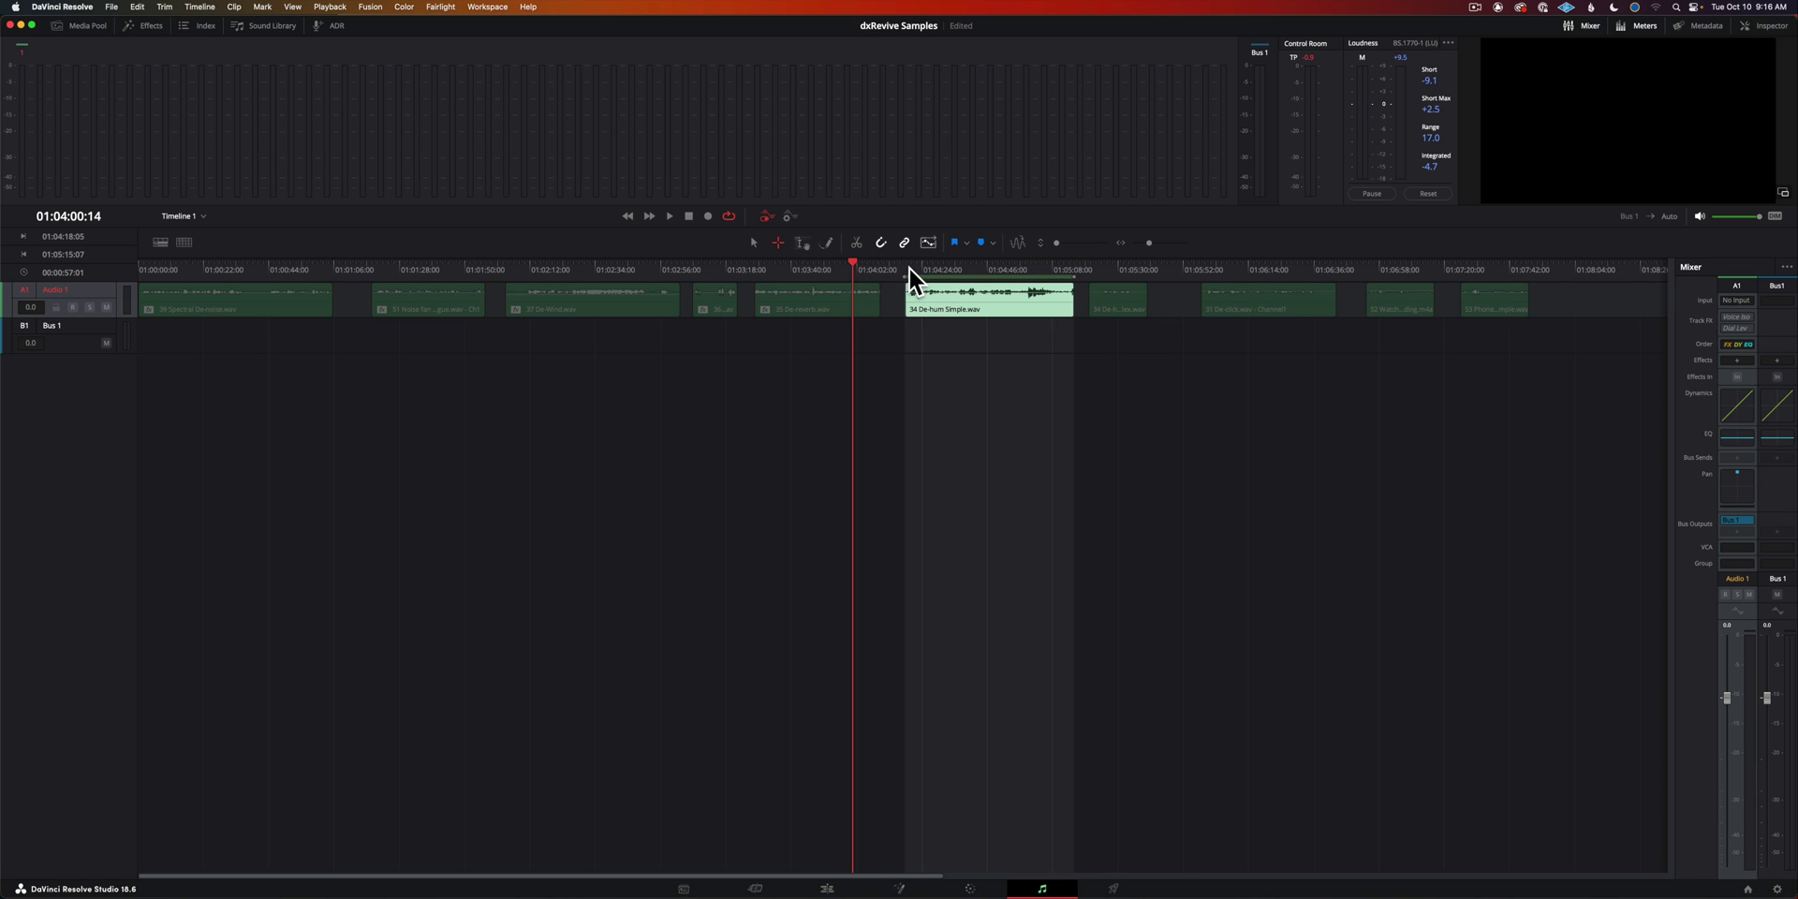
click(909, 266)
key(space)
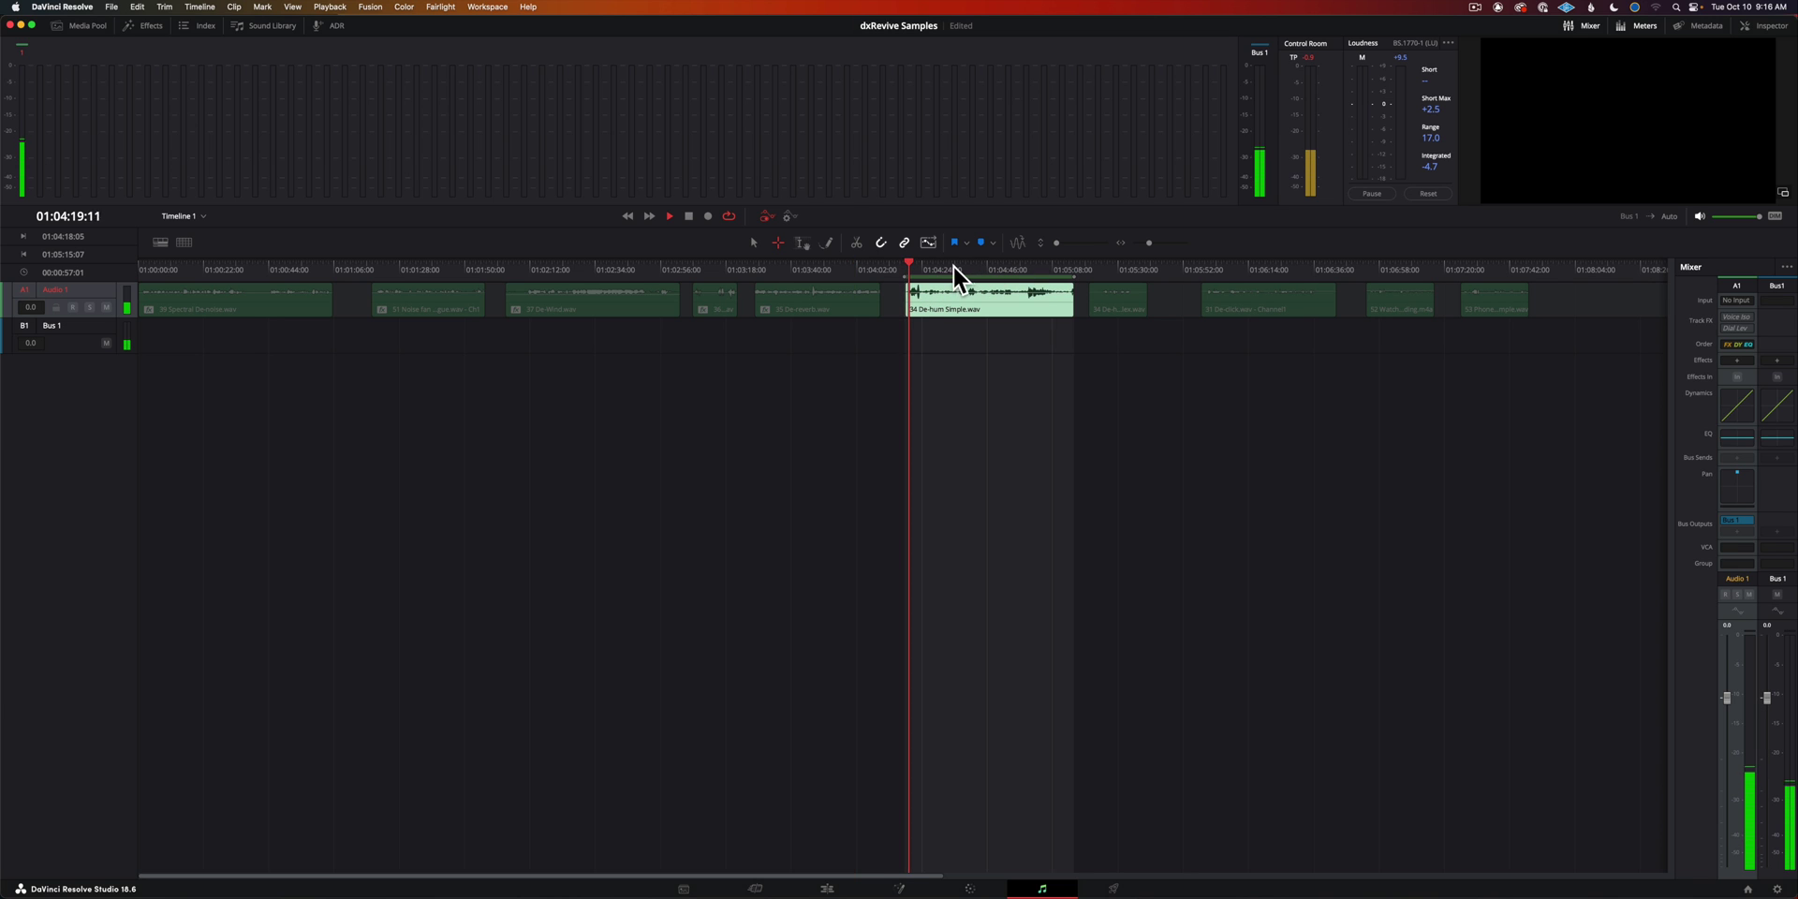
click(924, 262)
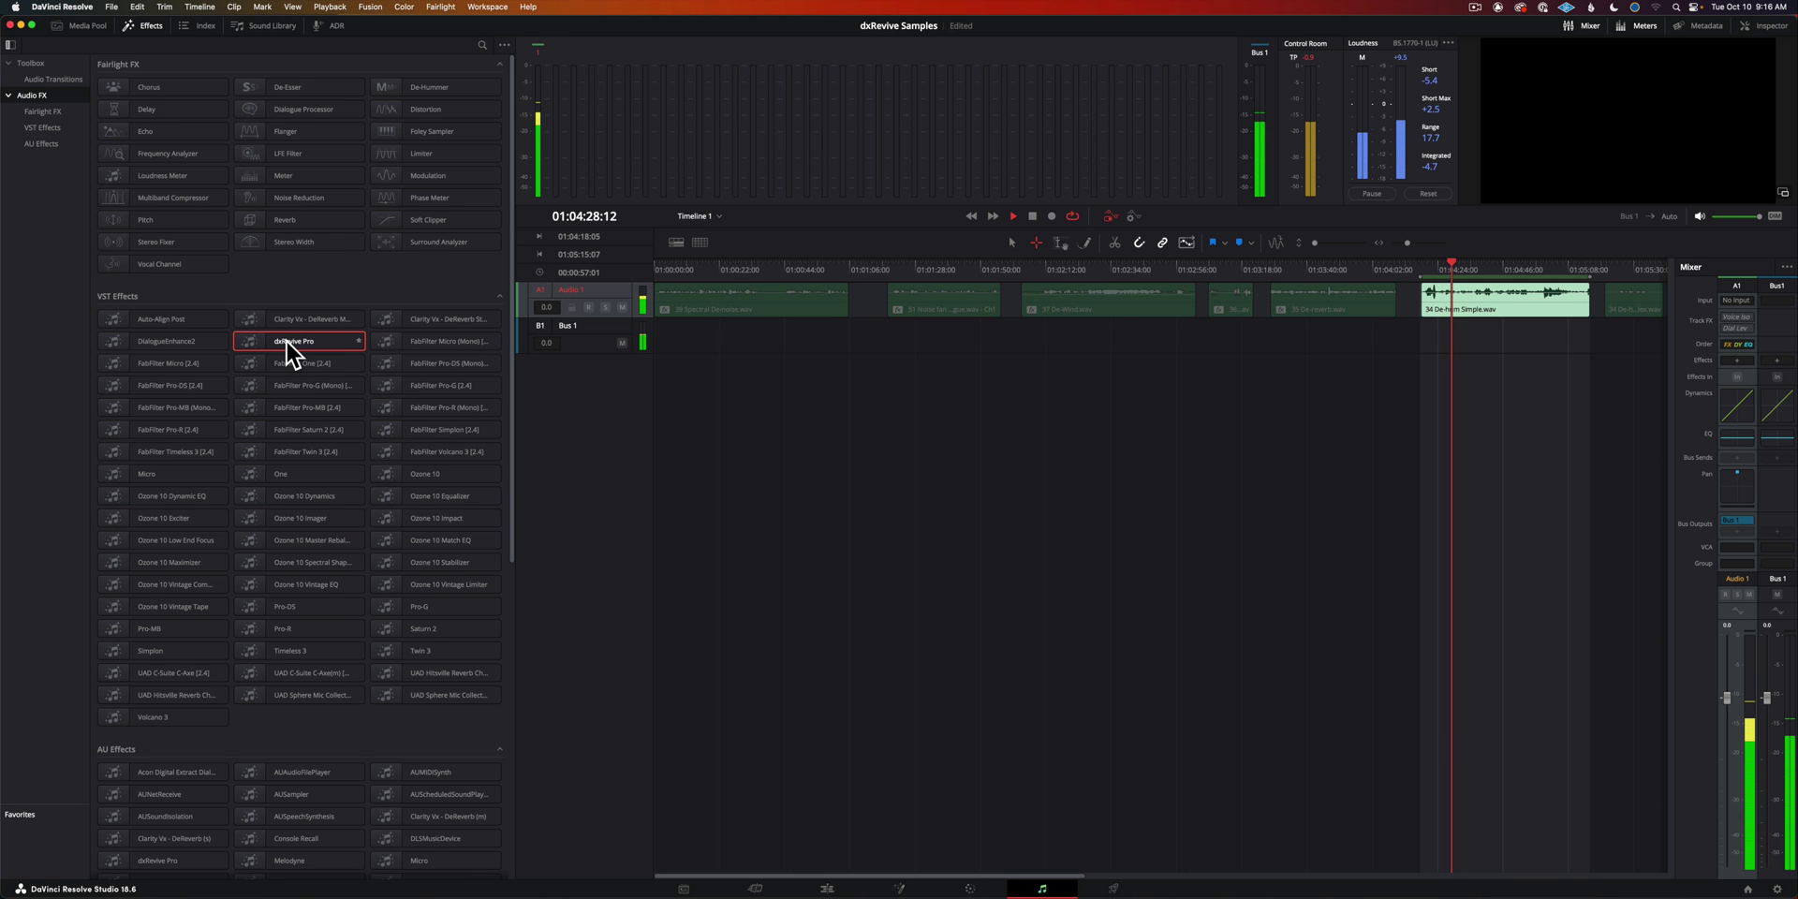
Drop dxRevive Pro onto the De-hum Simple clip and set its strength to about 53.3%.
drag(285, 339, 1488, 313)
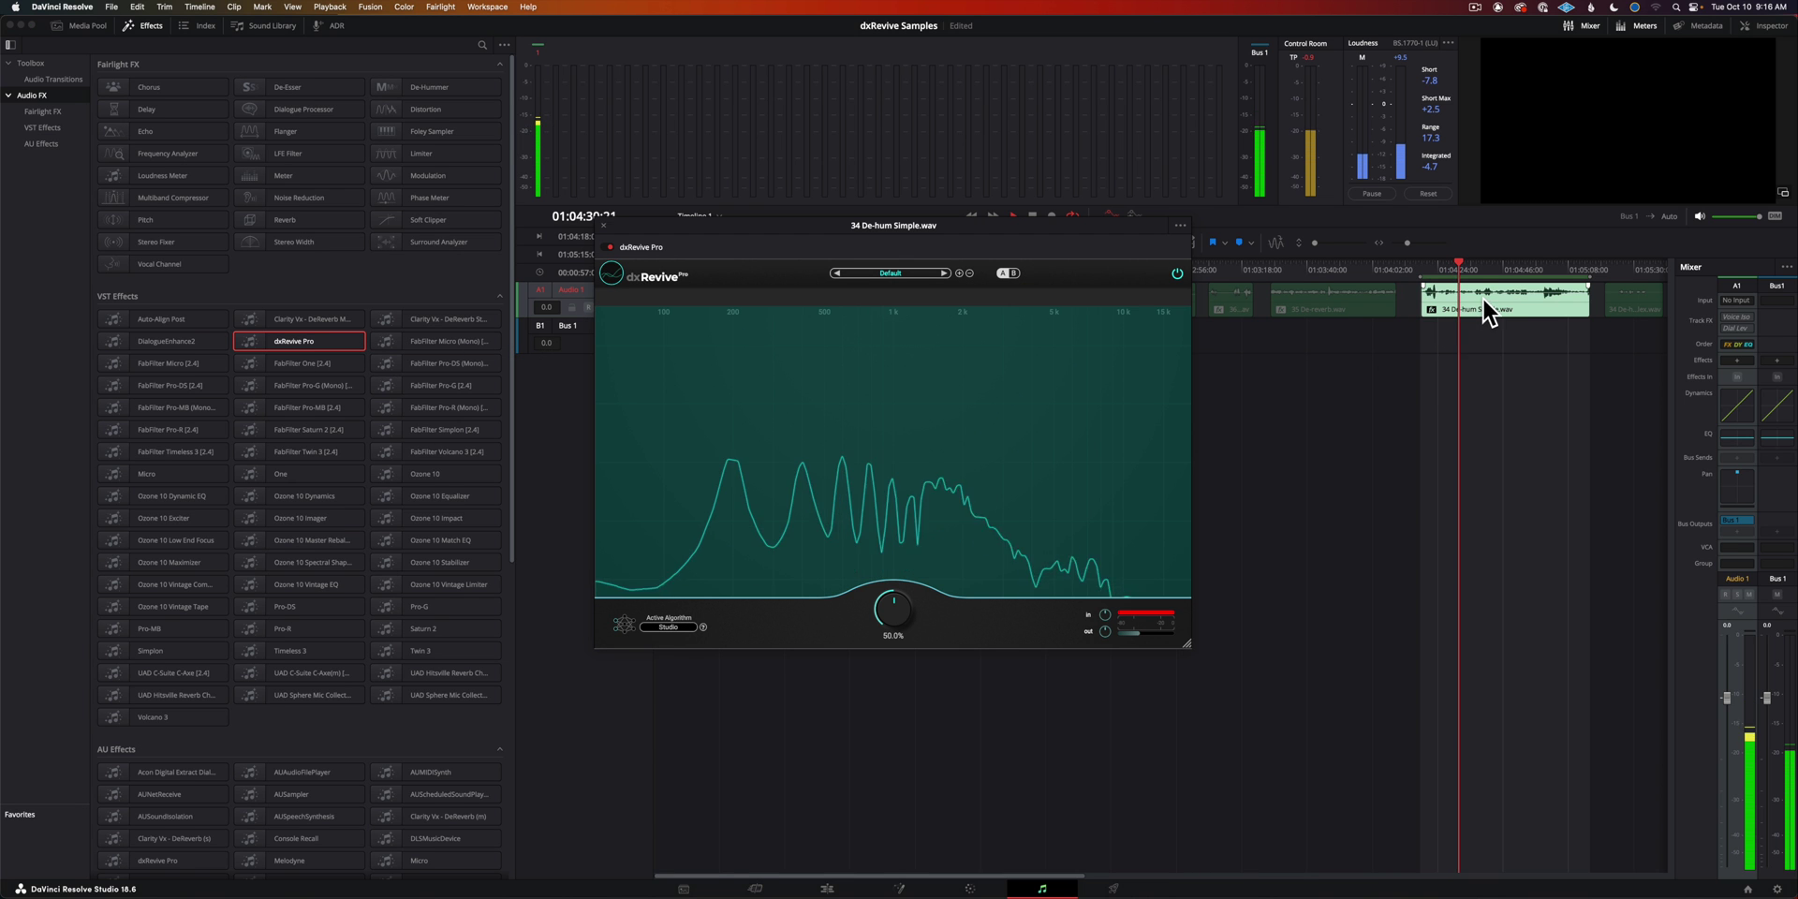
click(146, 27)
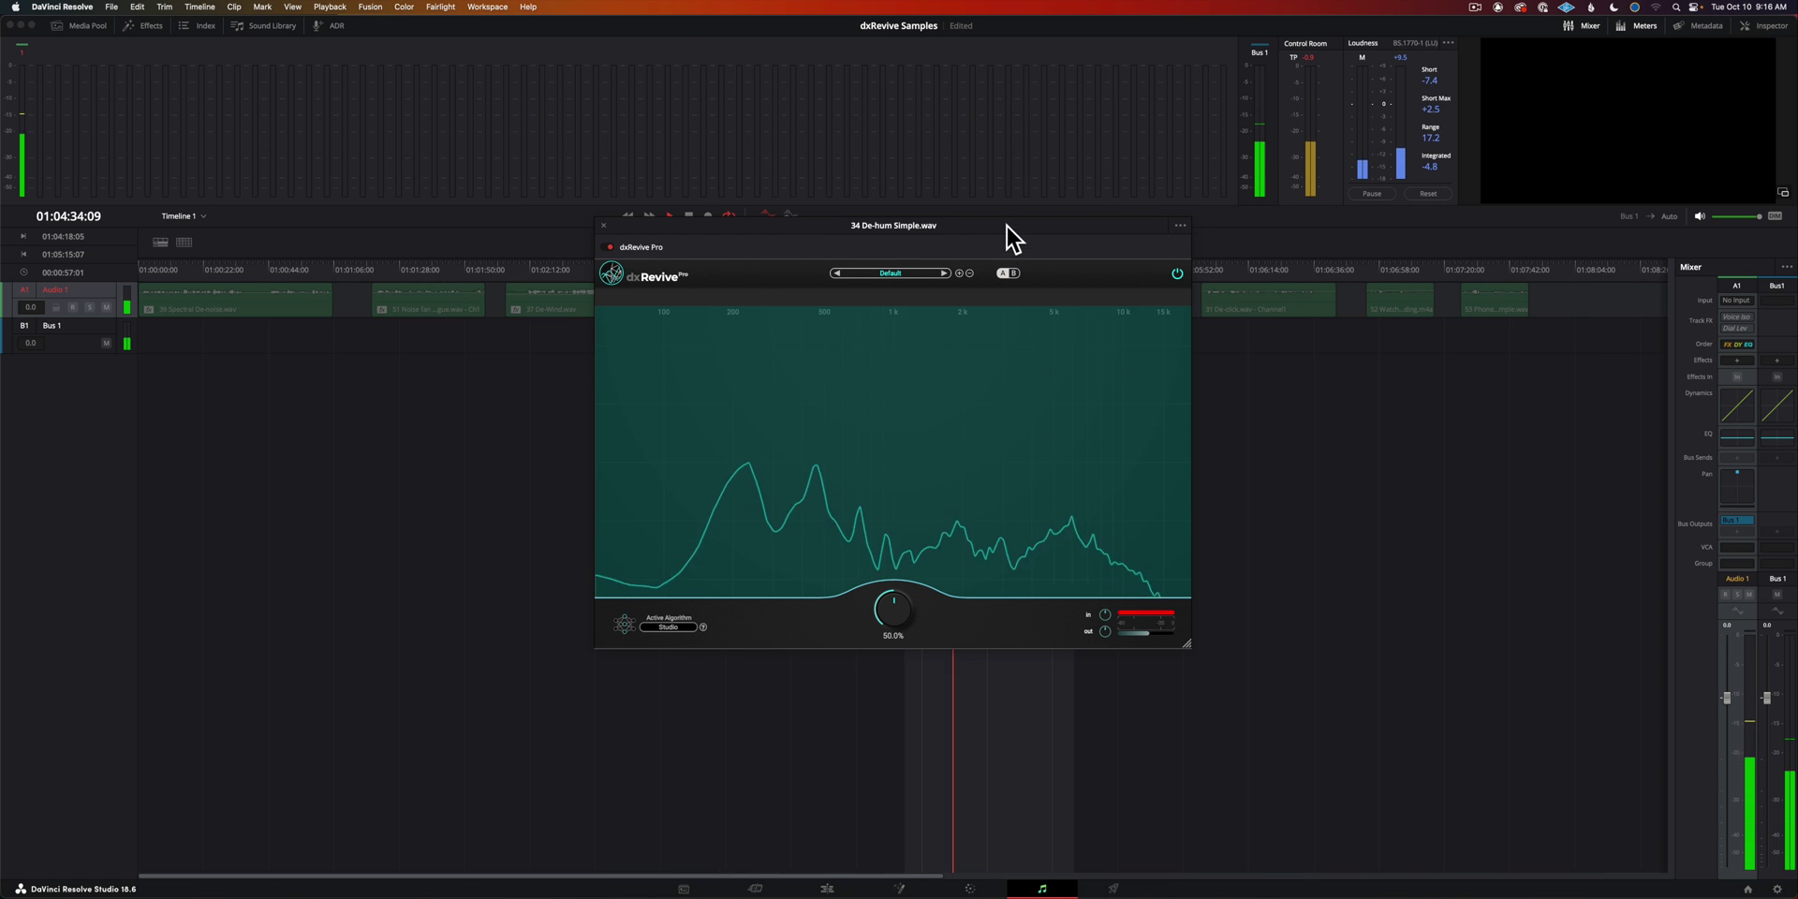
drag(1006, 223, 690, 365)
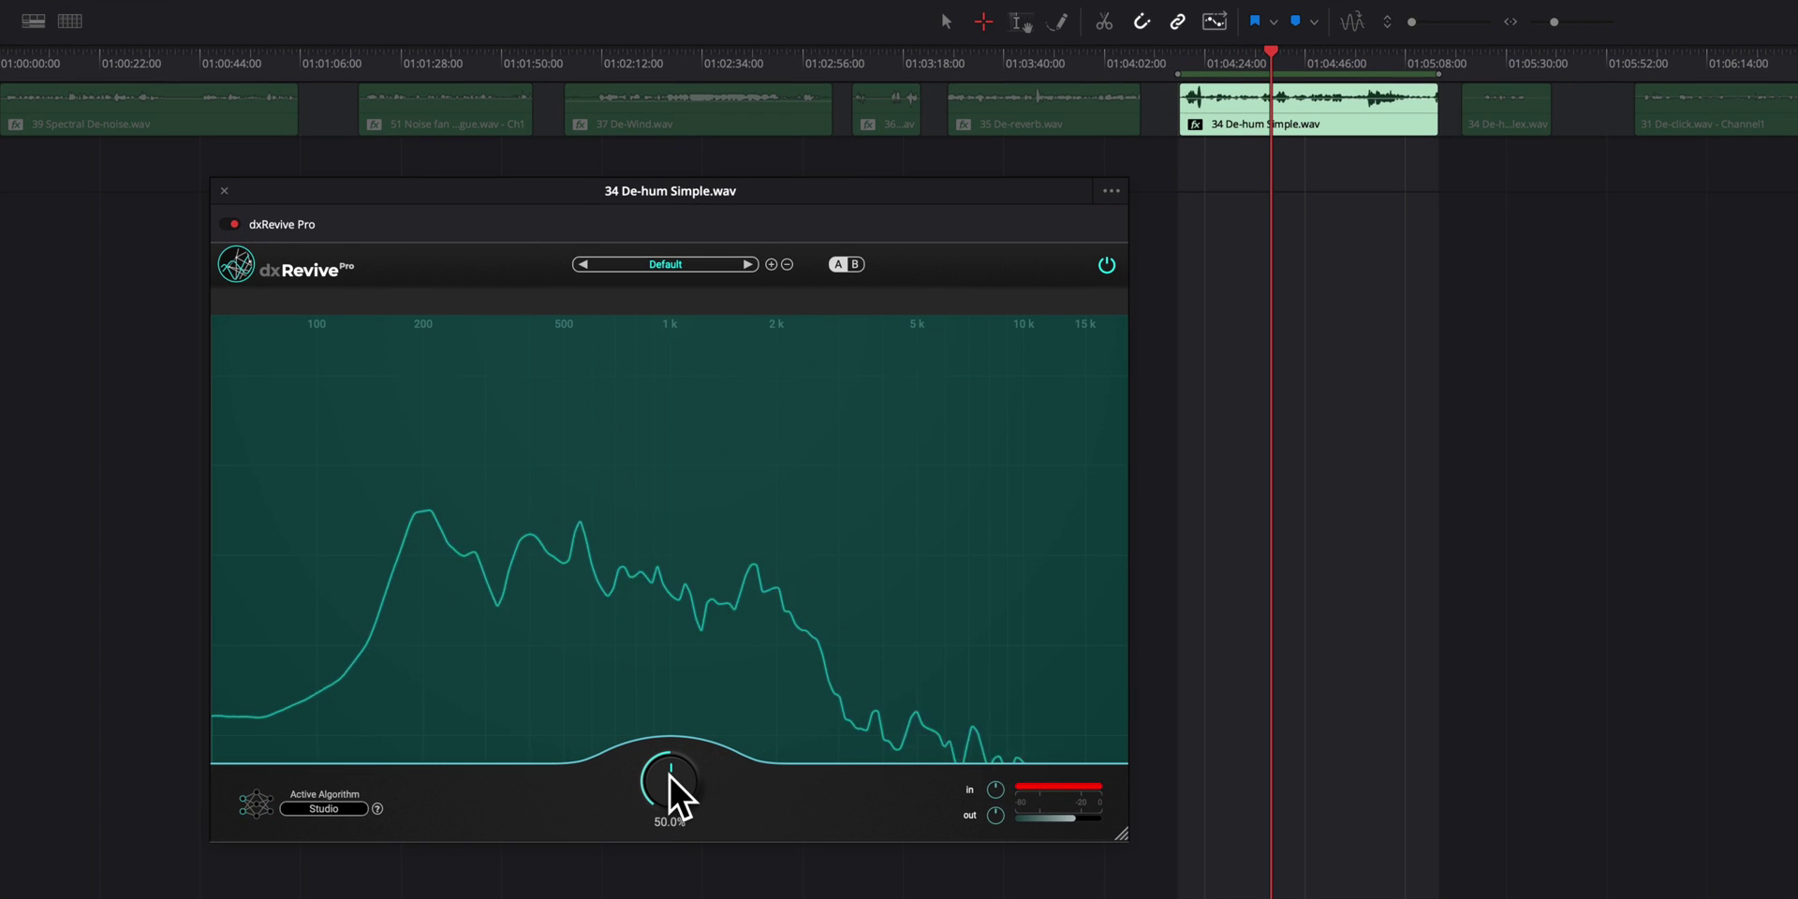
drag(669, 773, 670, 871)
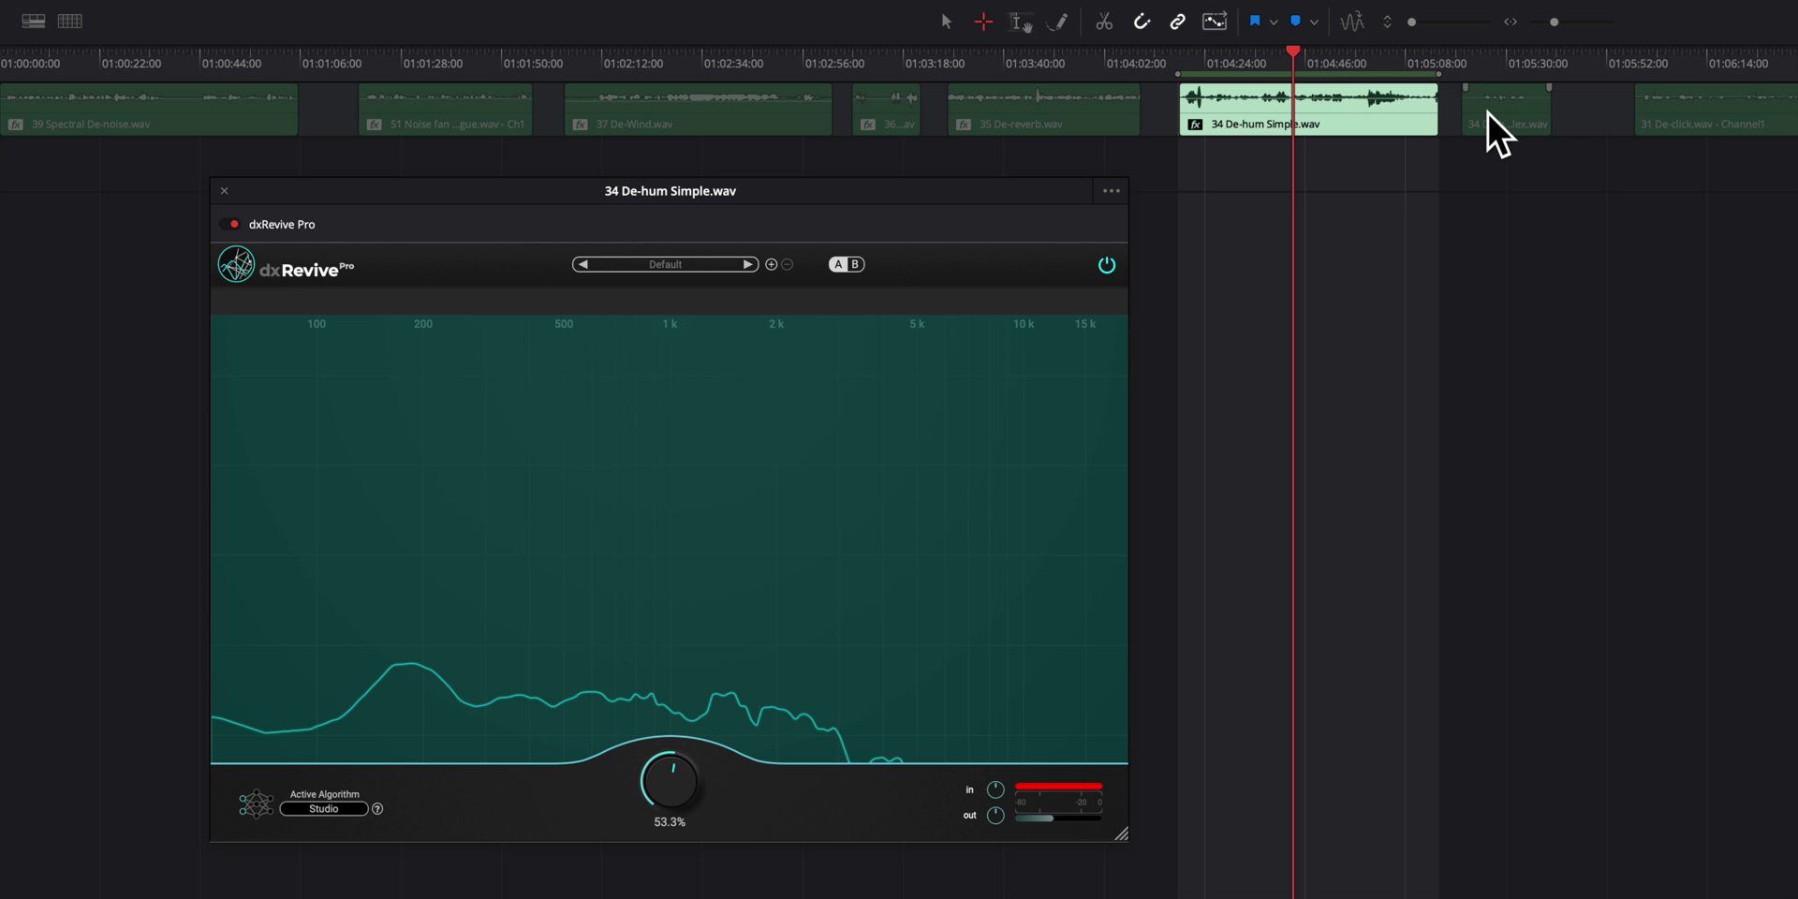
Close the previous plugin window and play the 34 De-hum Complex clip.
click(224, 190)
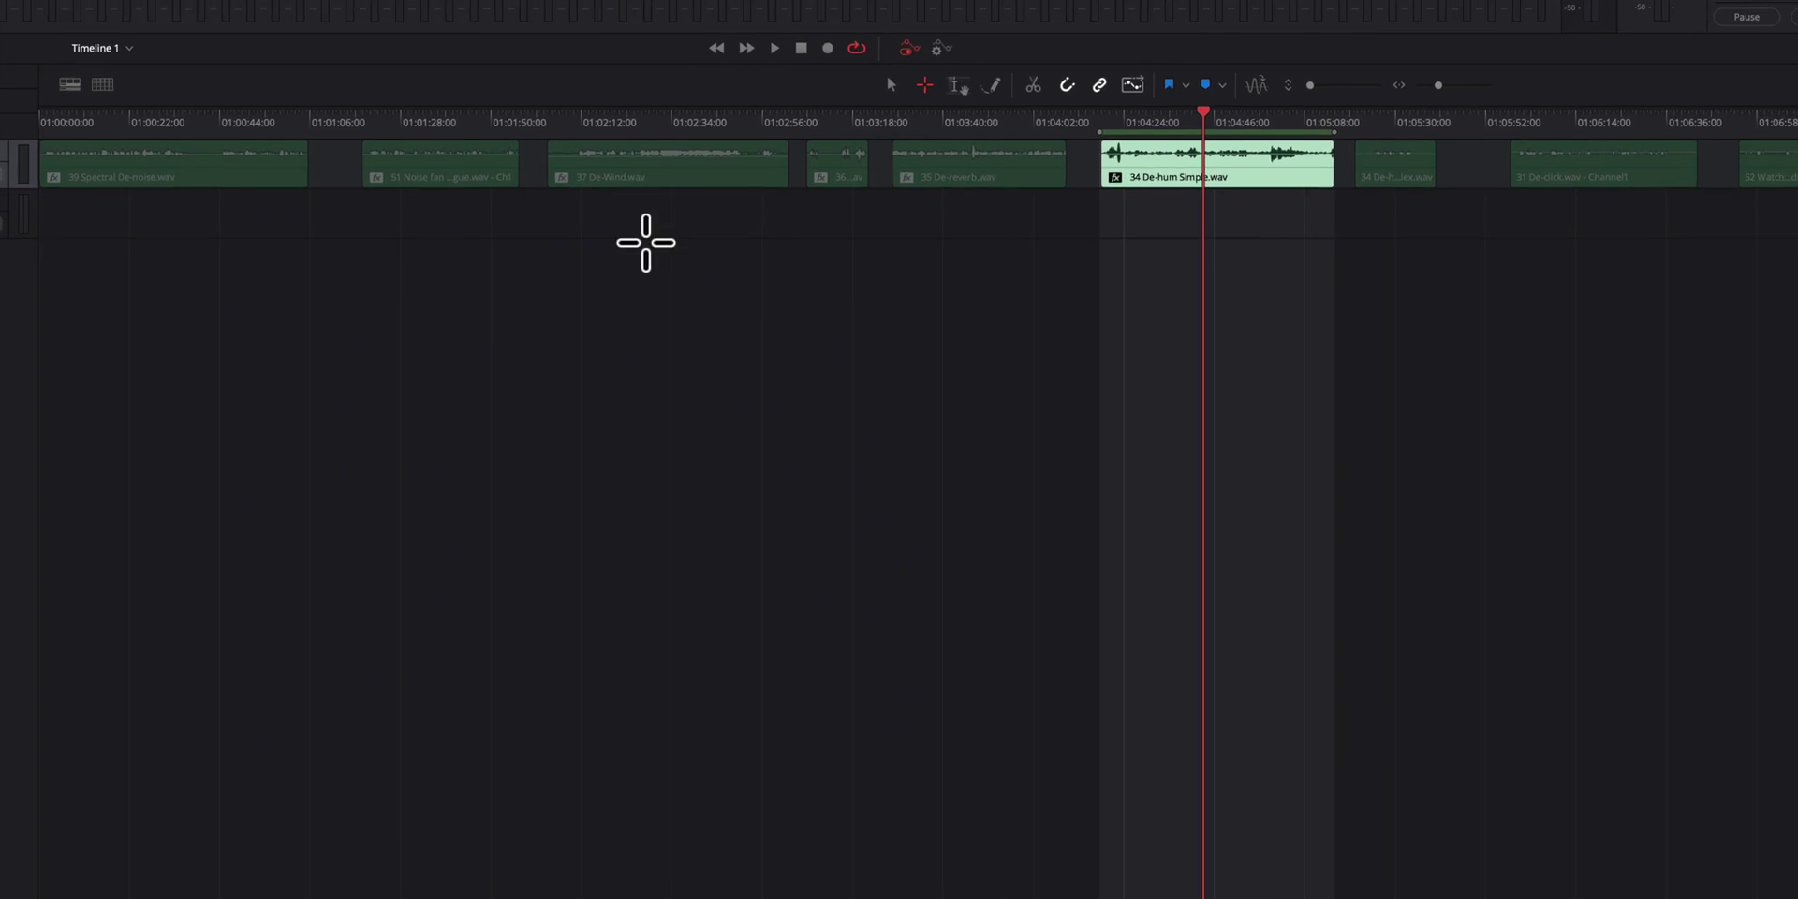
click(1506, 111)
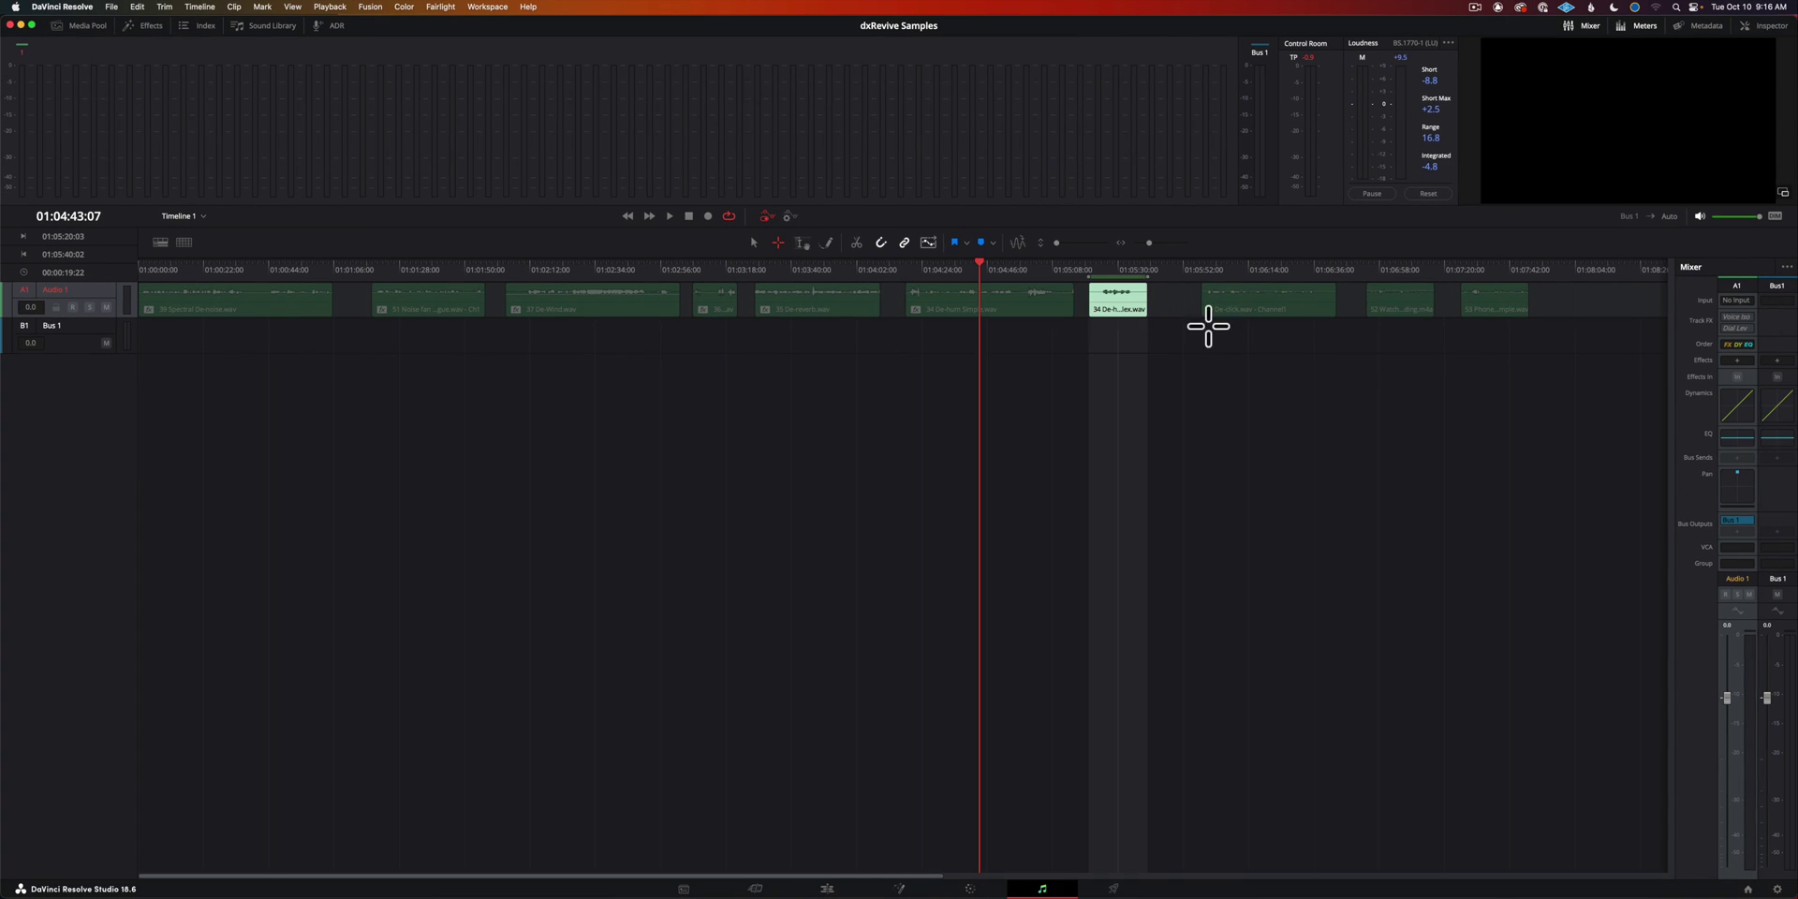
click(1092, 272)
key(space)
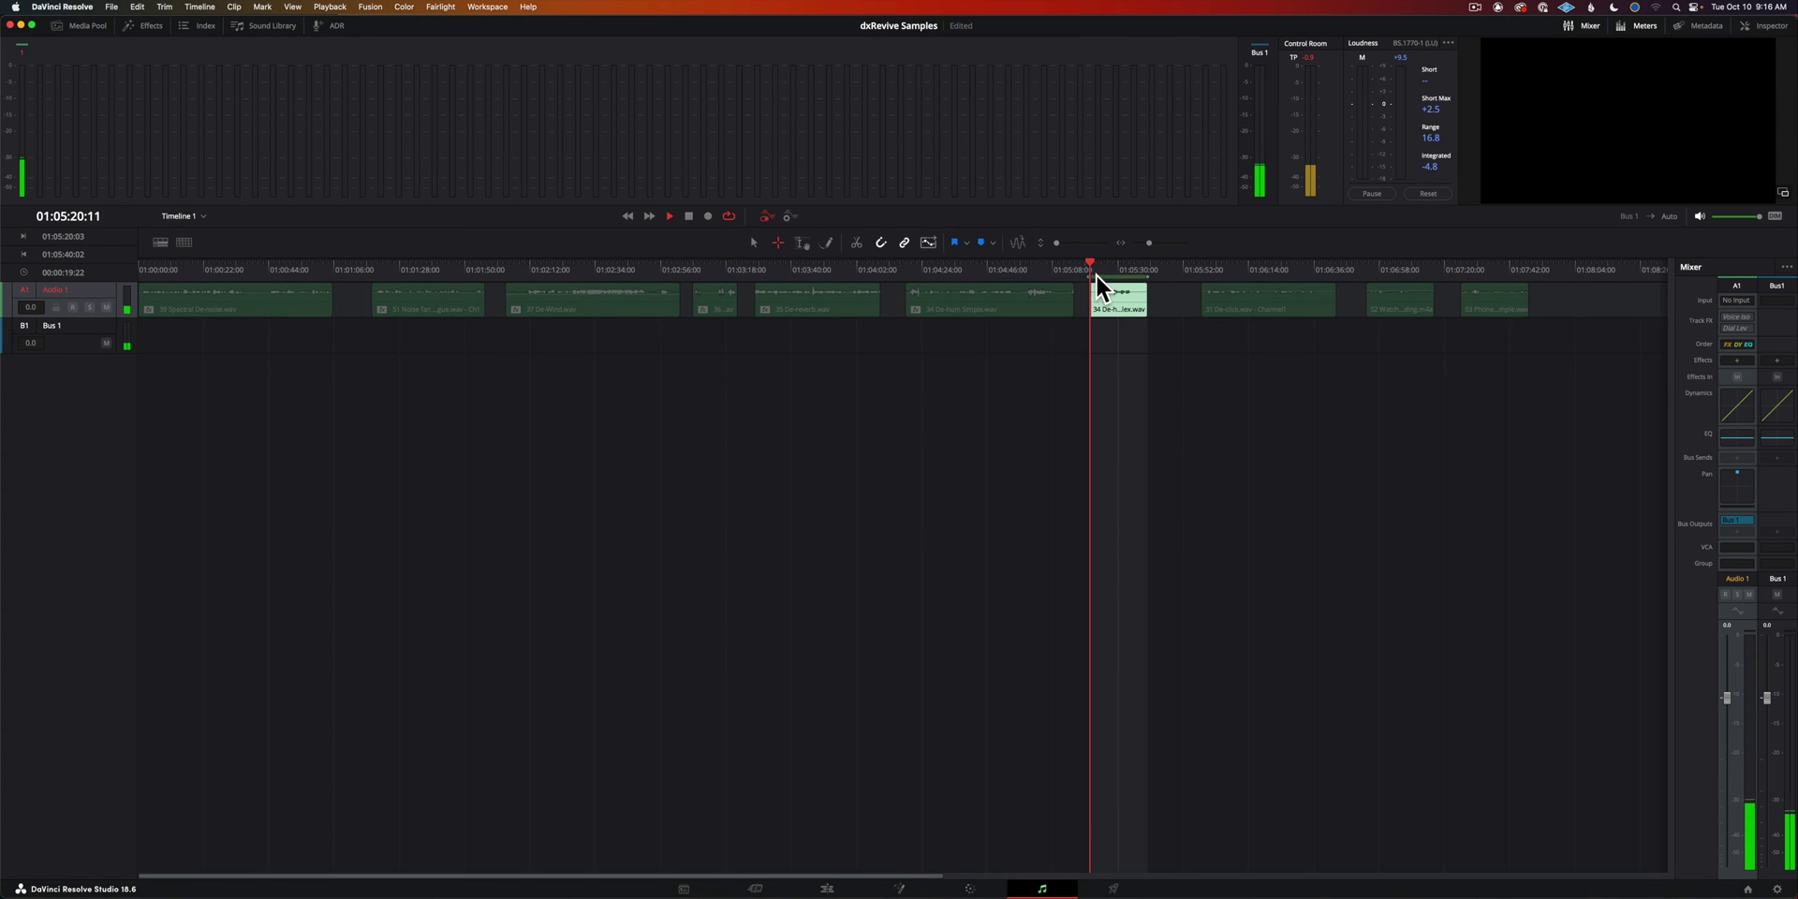
Apply dxRevive Pro to the De-hum Complex clip, trying 100% then 49% amount.
click(142, 26)
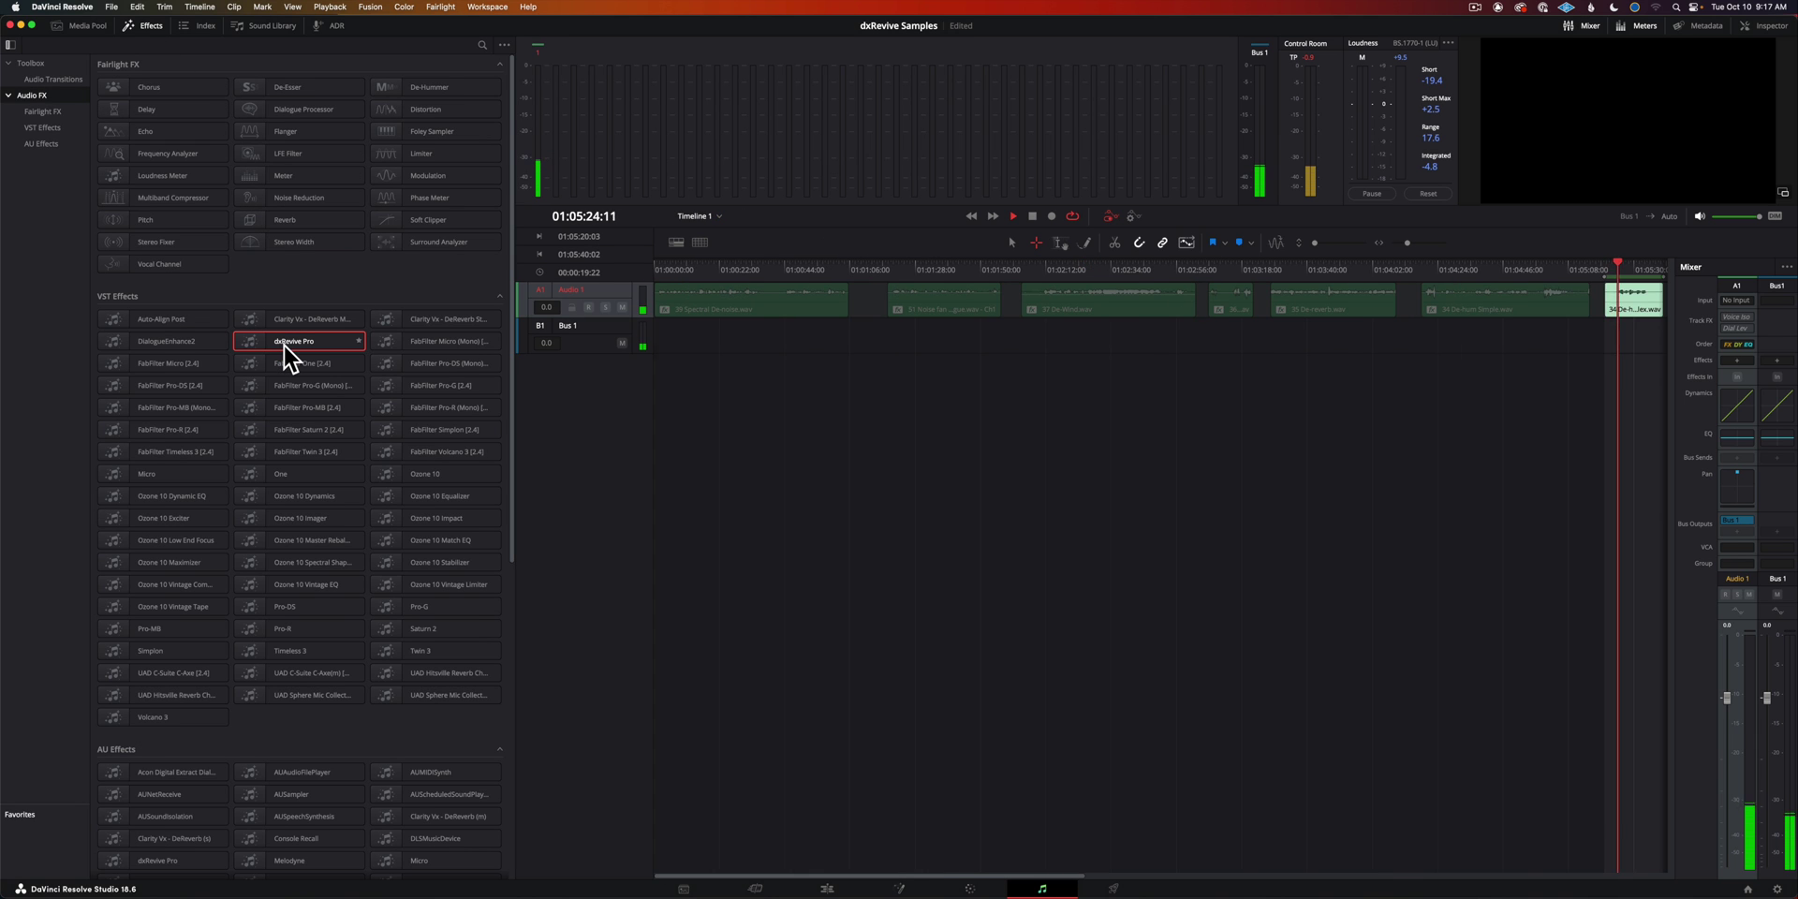
drag(283, 343, 867, 300)
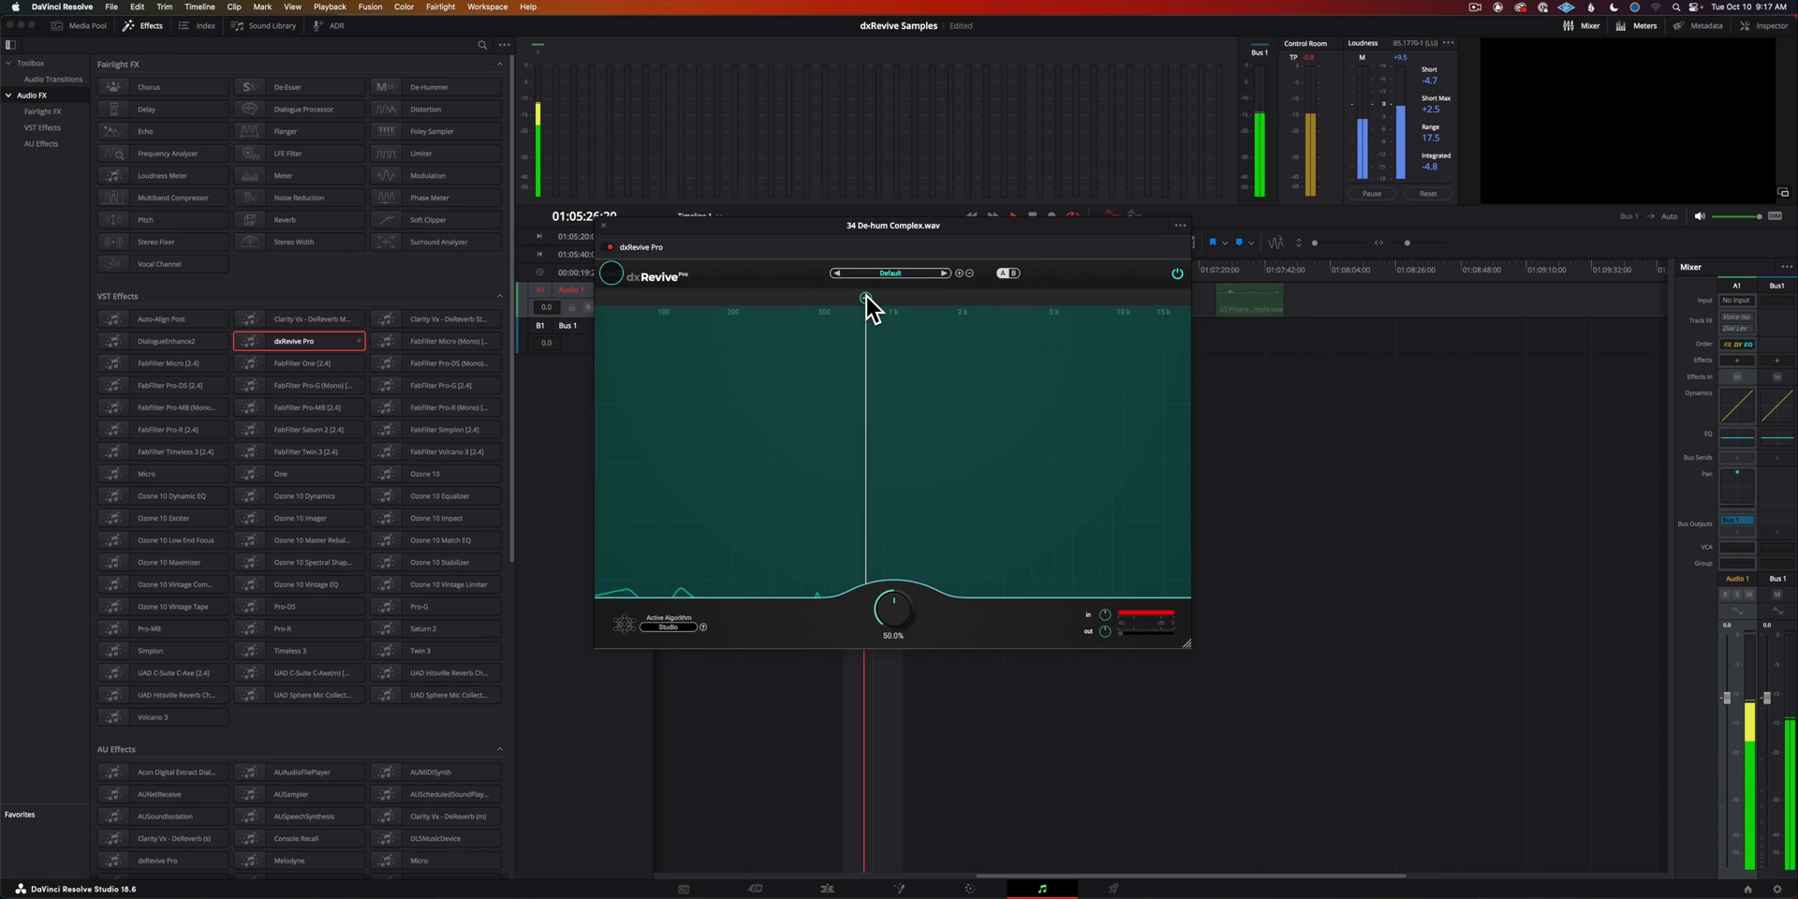
click(154, 26)
drag(888, 629, 876, 540)
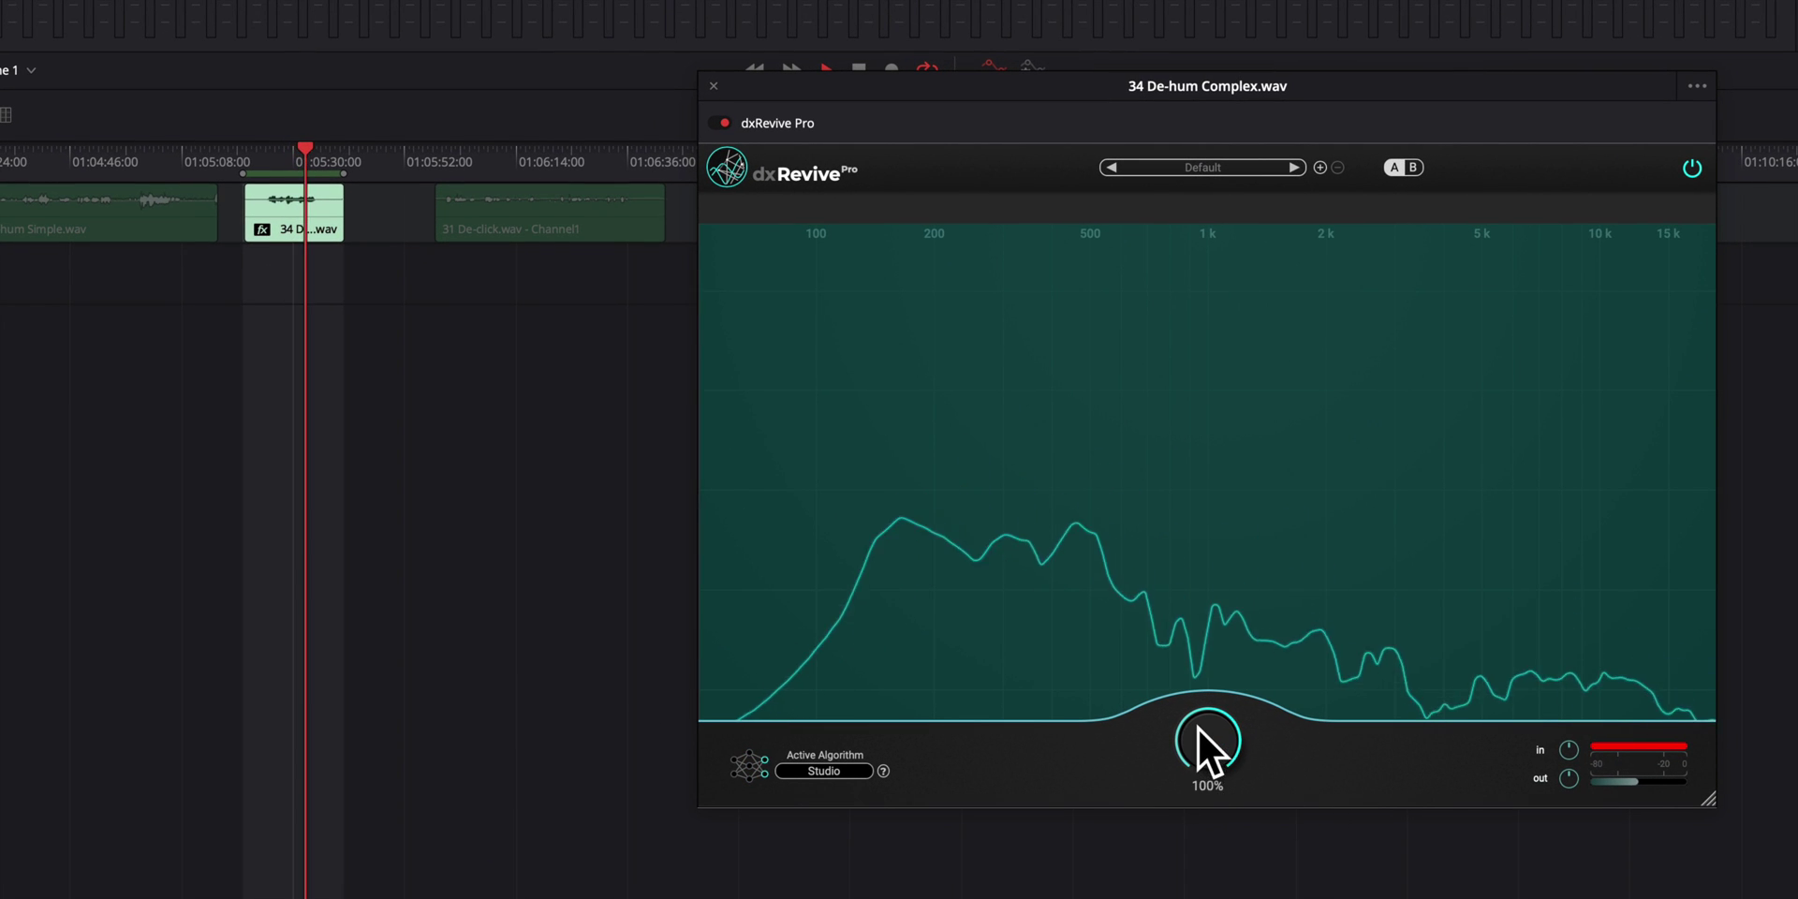
drag(1199, 727, 1209, 854)
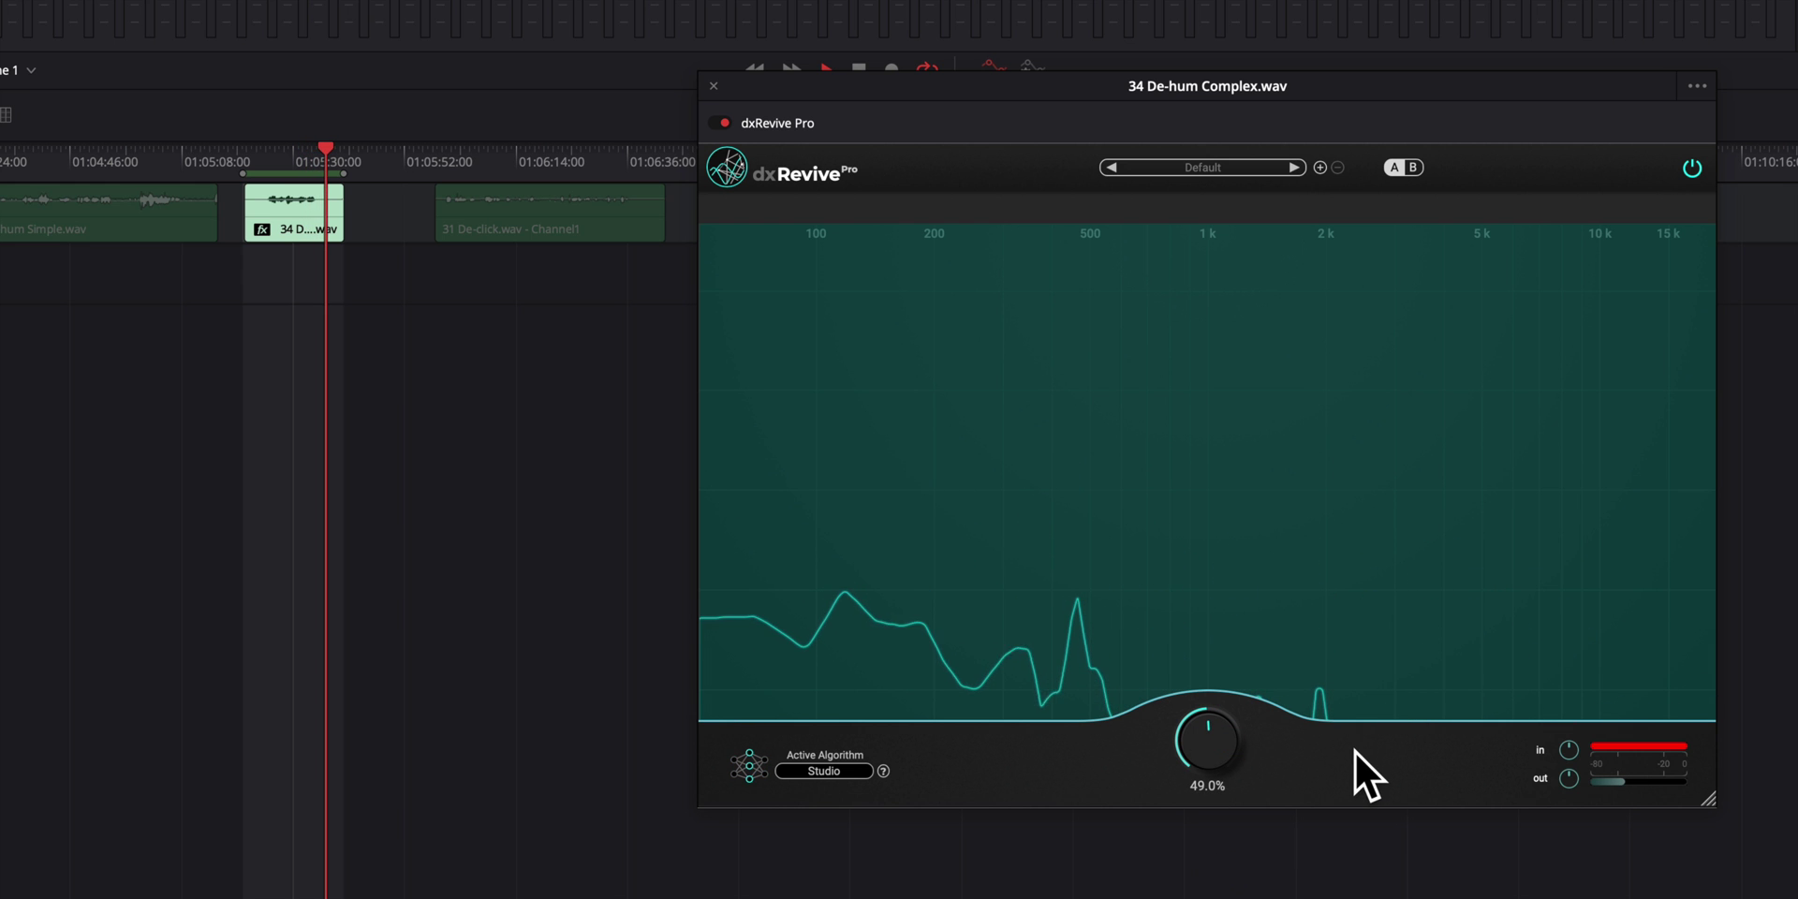
Compare bypassed against processed audio, settle the amount at 58.8%, and close the plugin.
click(1692, 170)
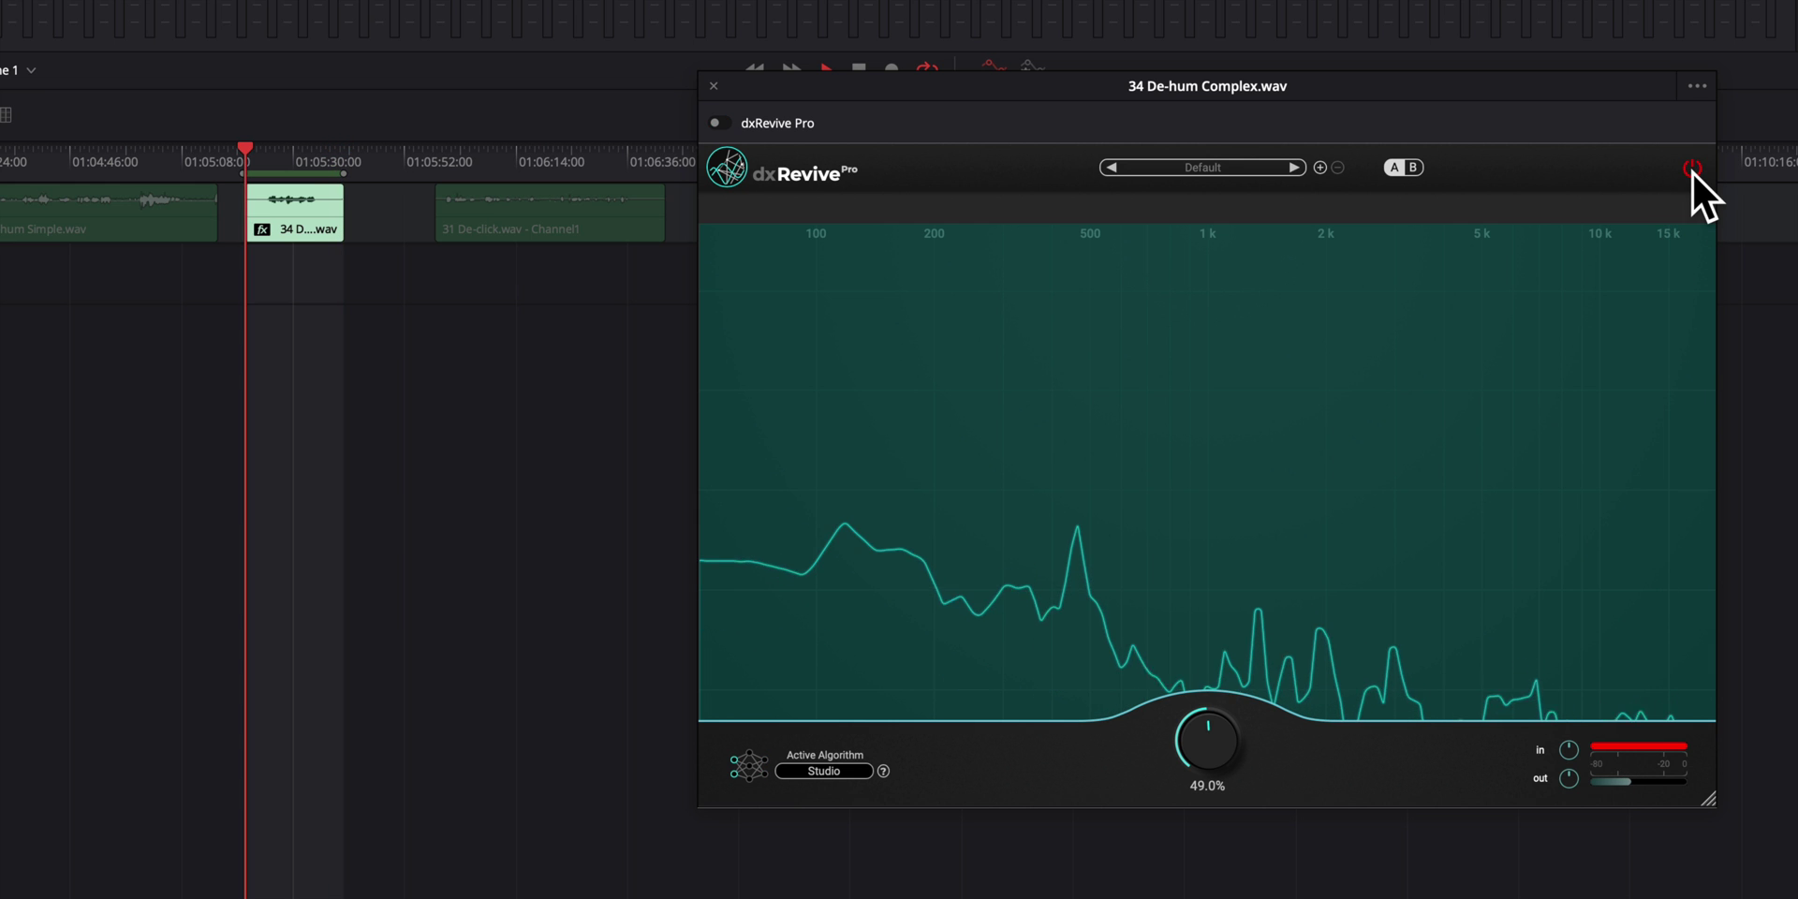
click(1692, 170)
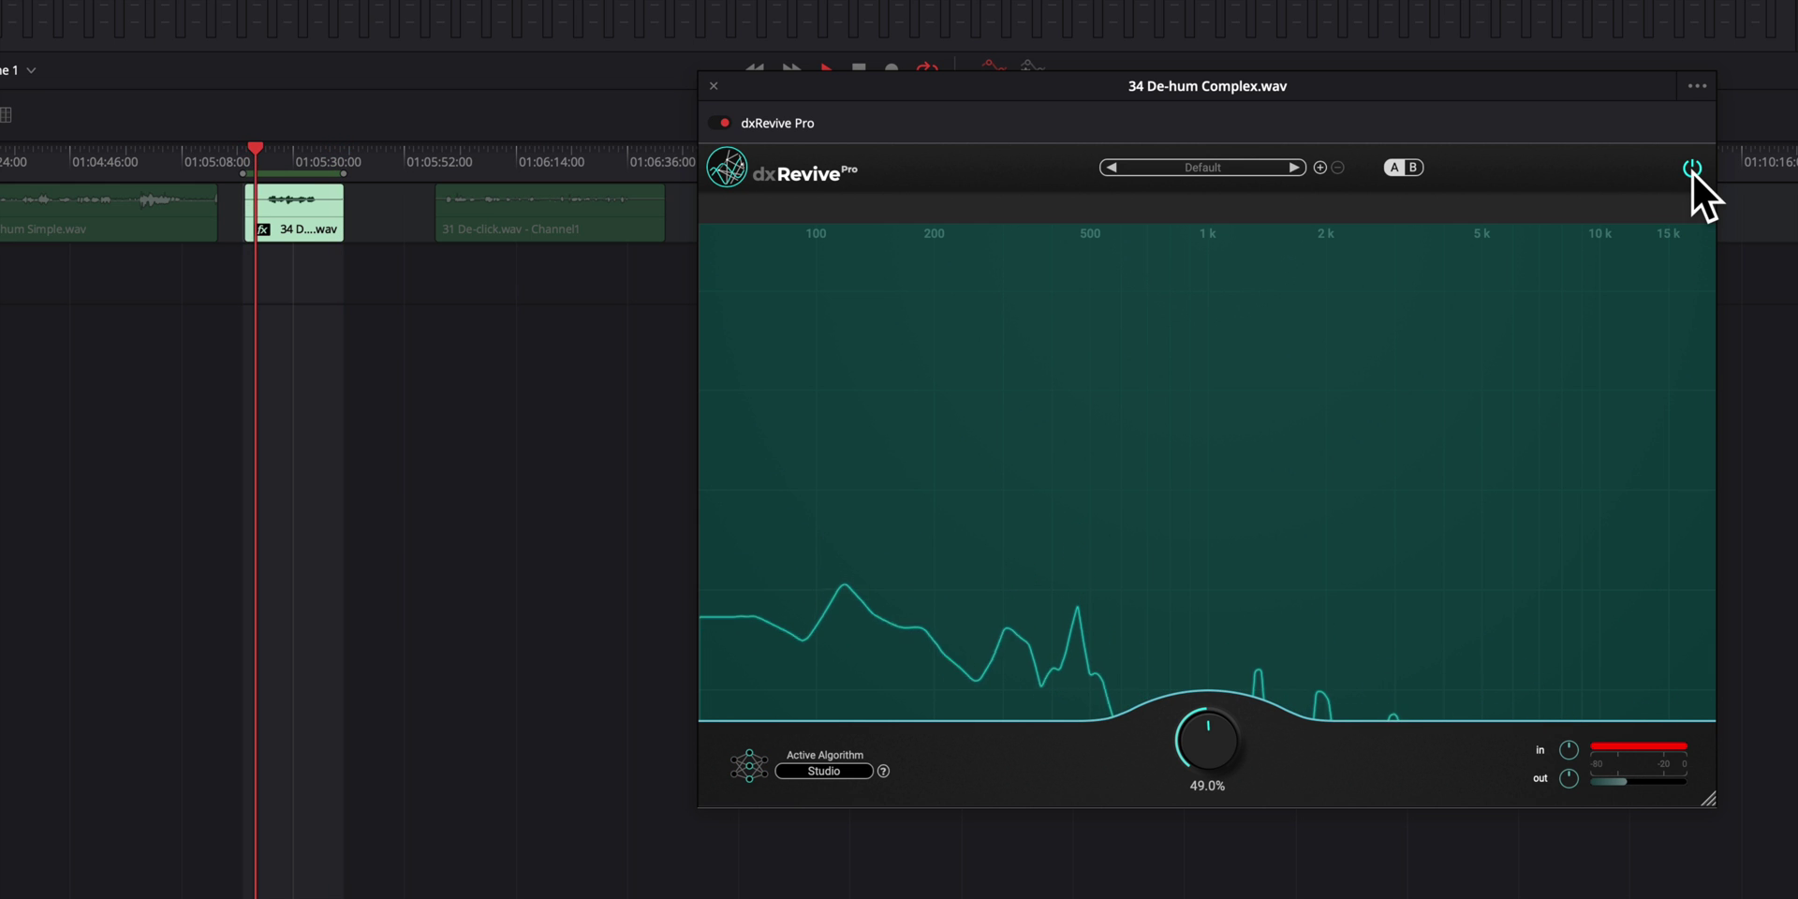
drag(1200, 743, 1199, 717)
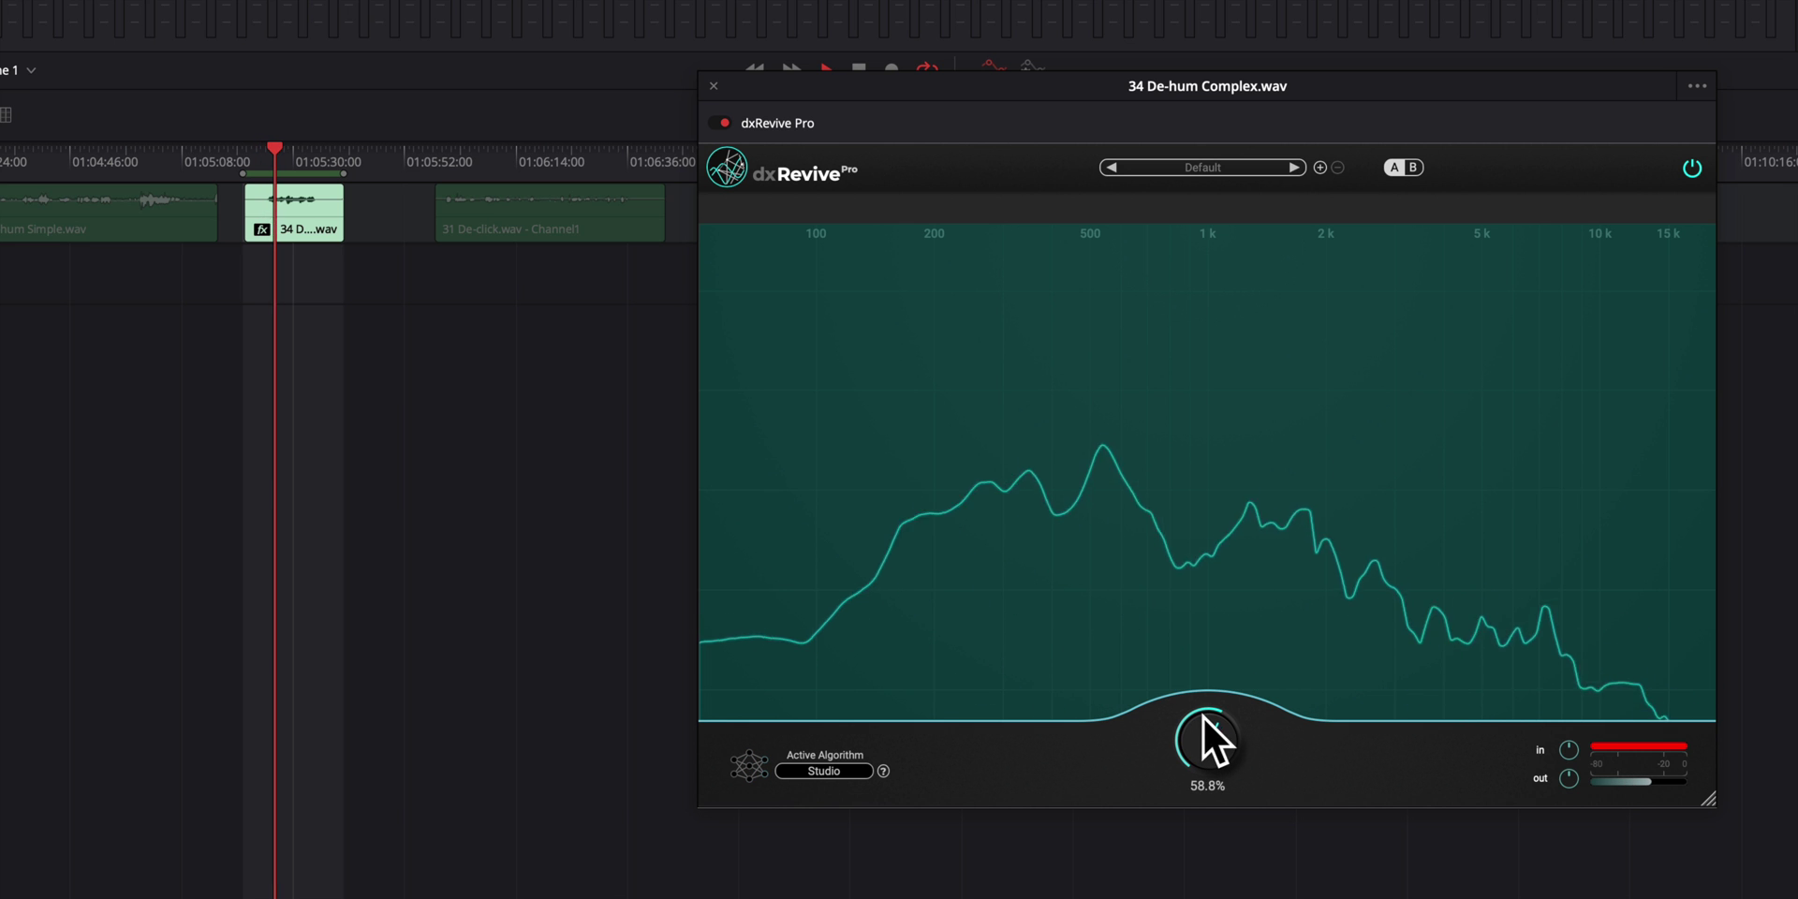
key(space)
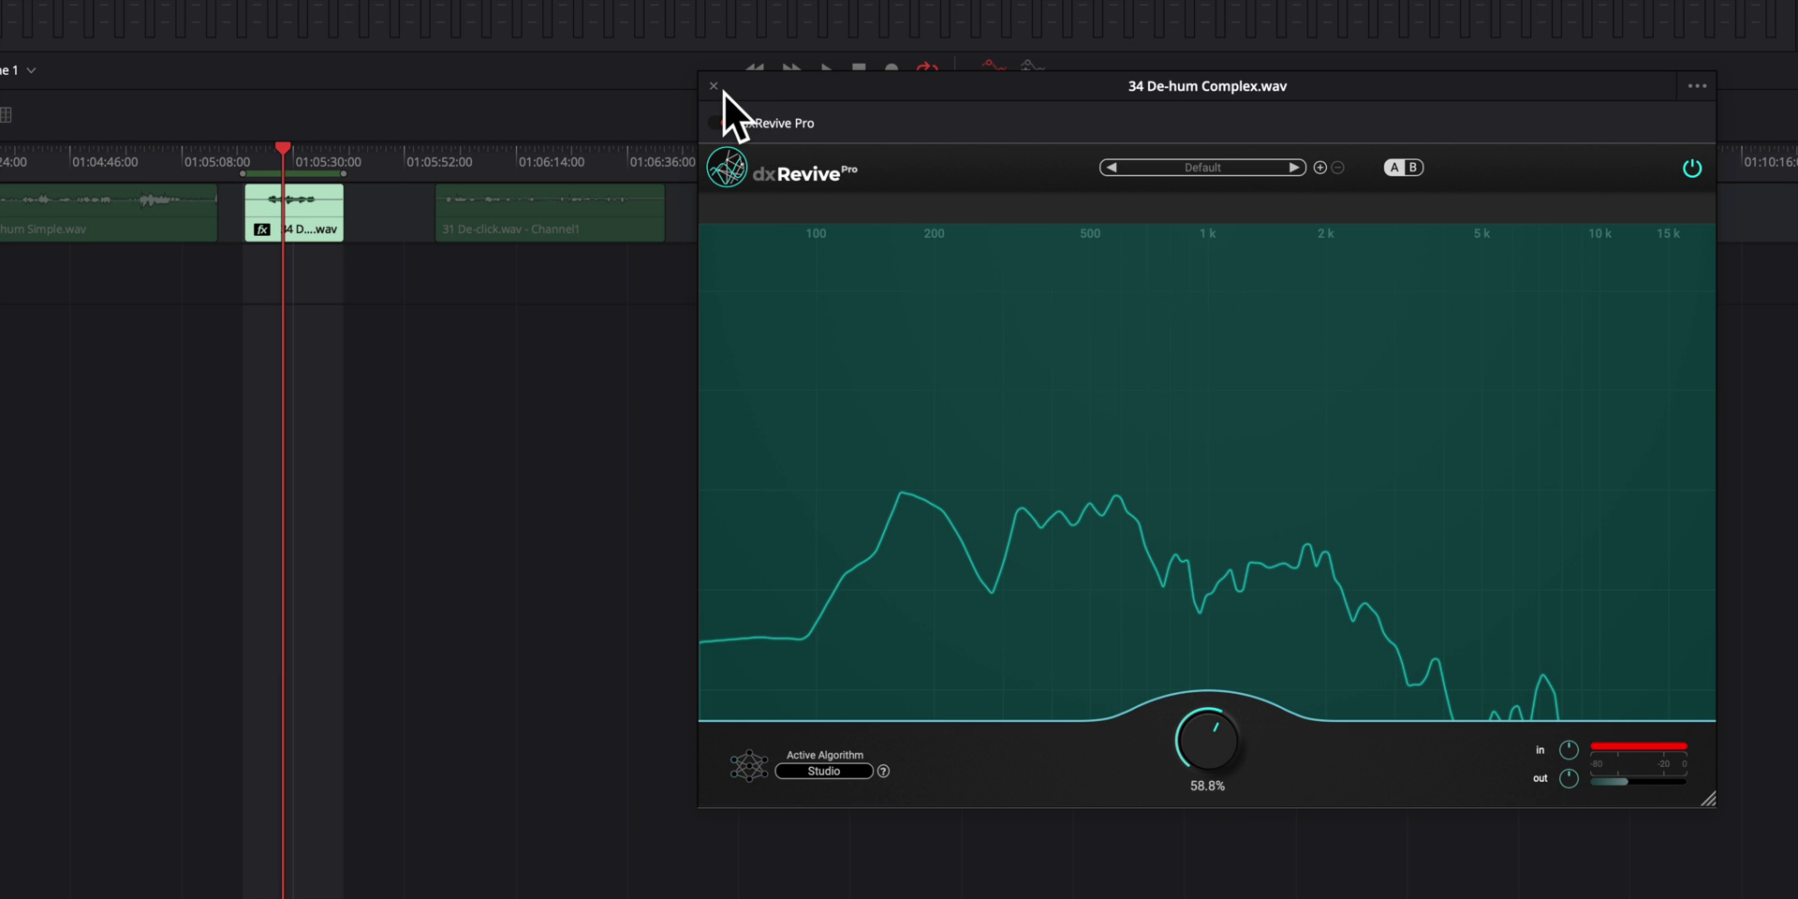
click(713, 85)
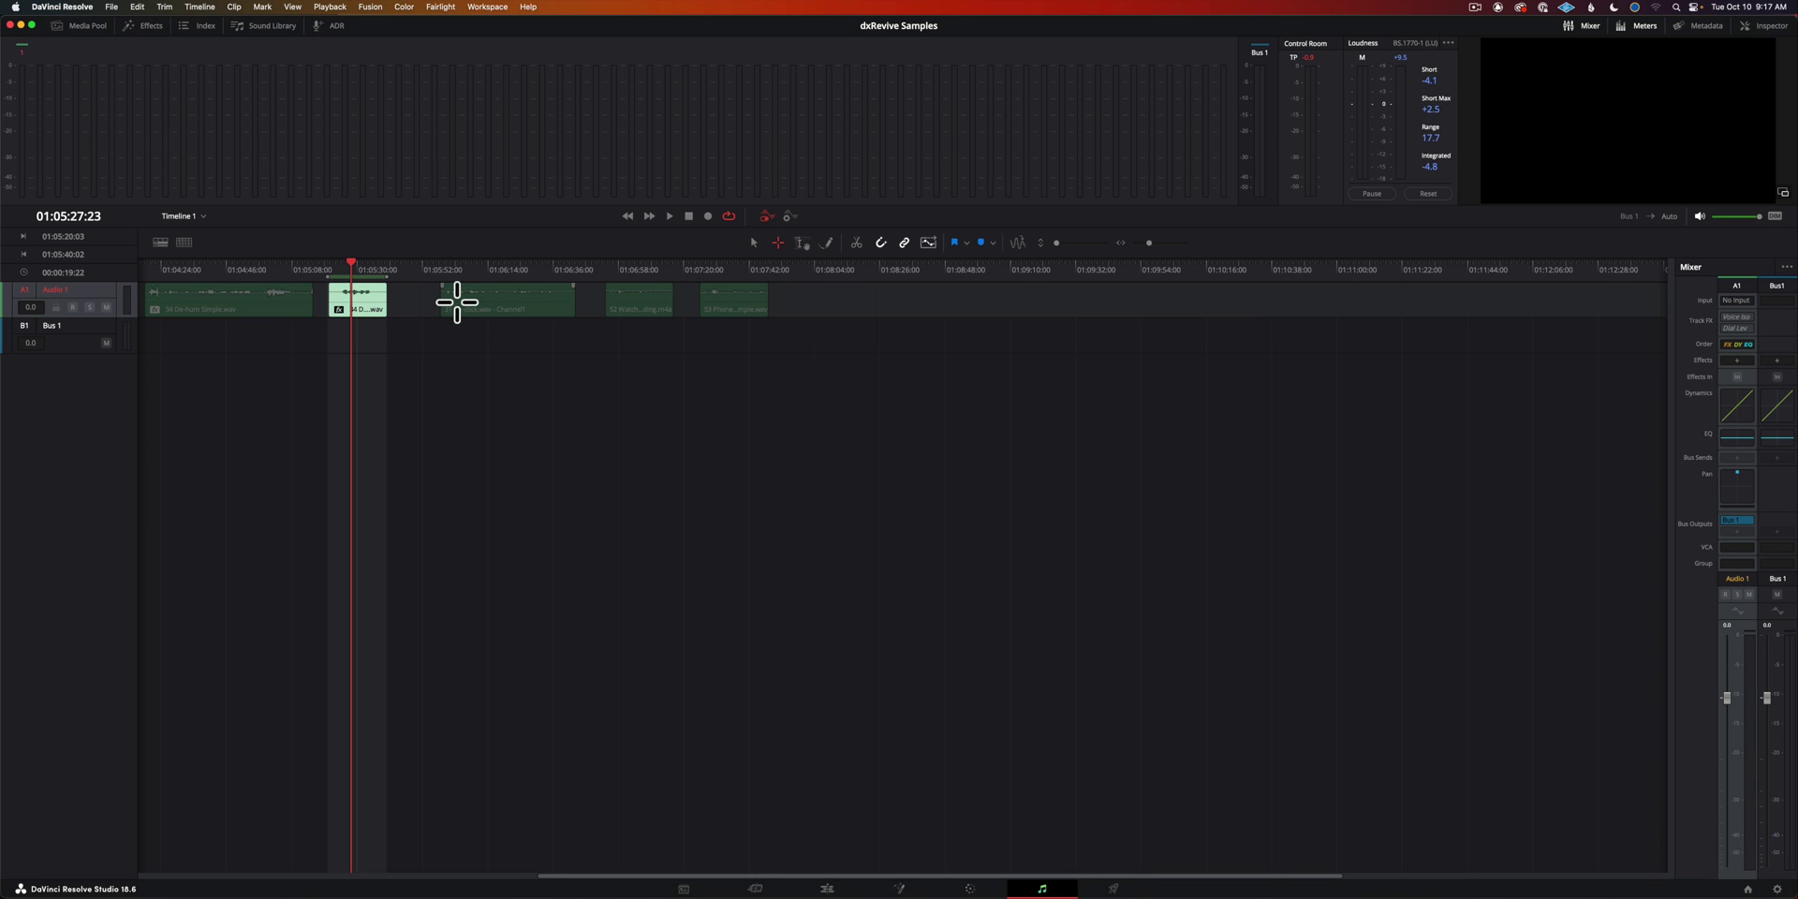
click(496, 305)
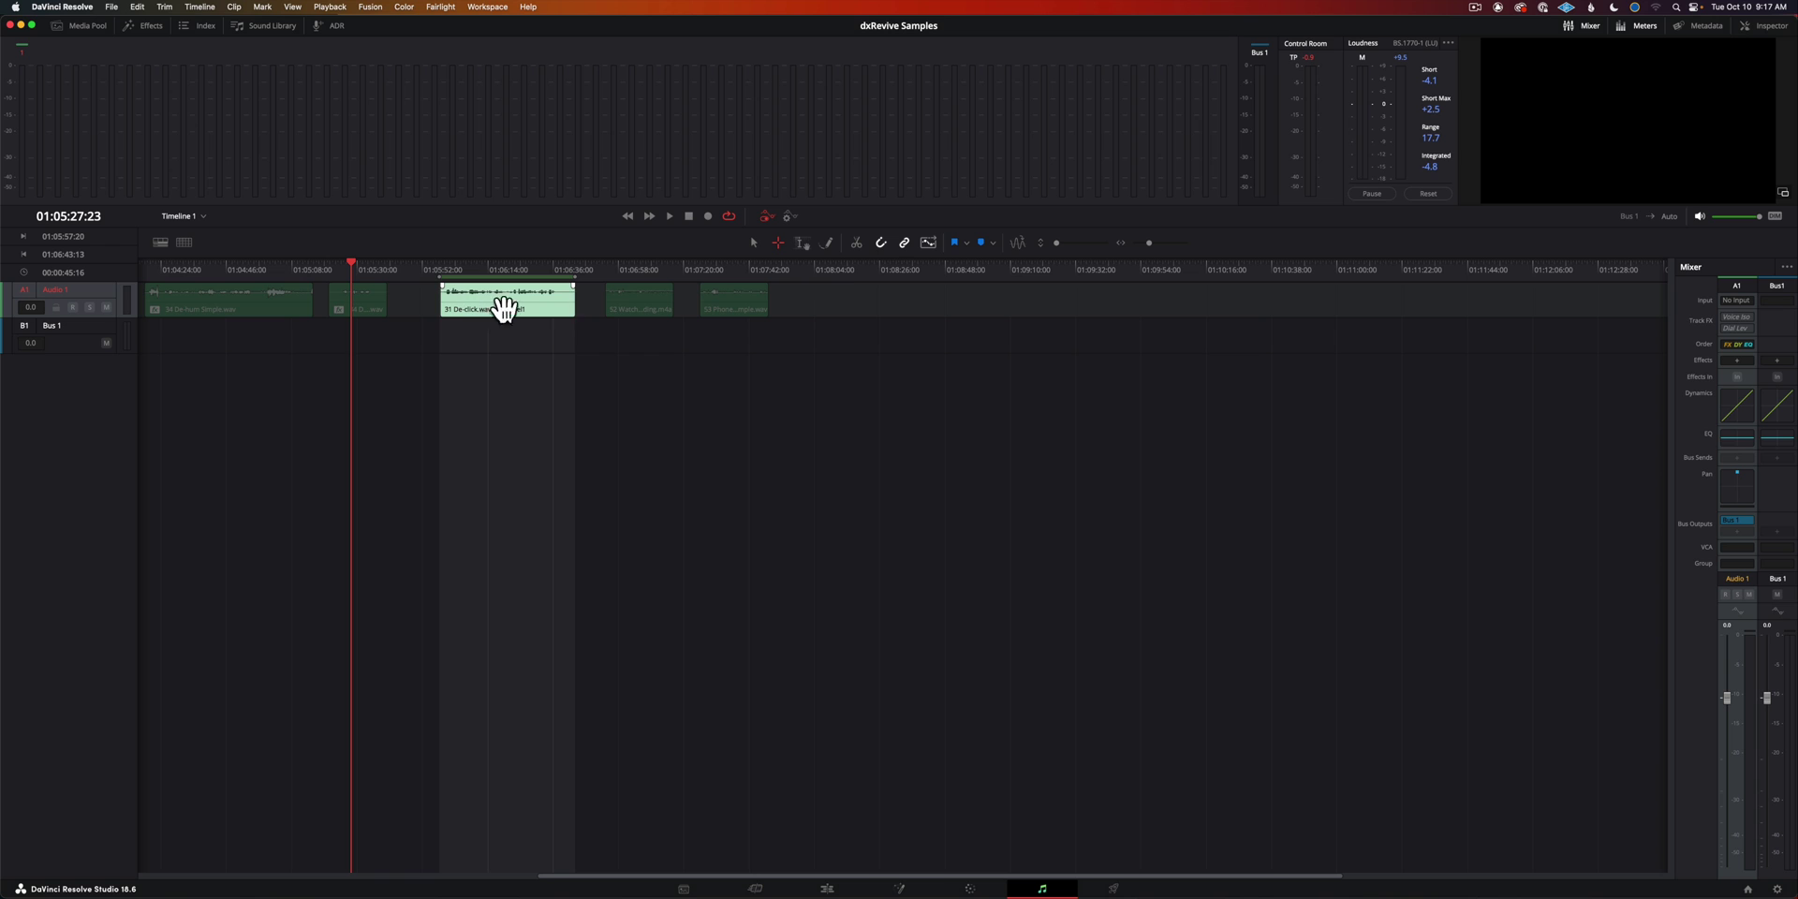
Apply dxRevive Pro to the 31 De-click clip from its start.
click(442, 270)
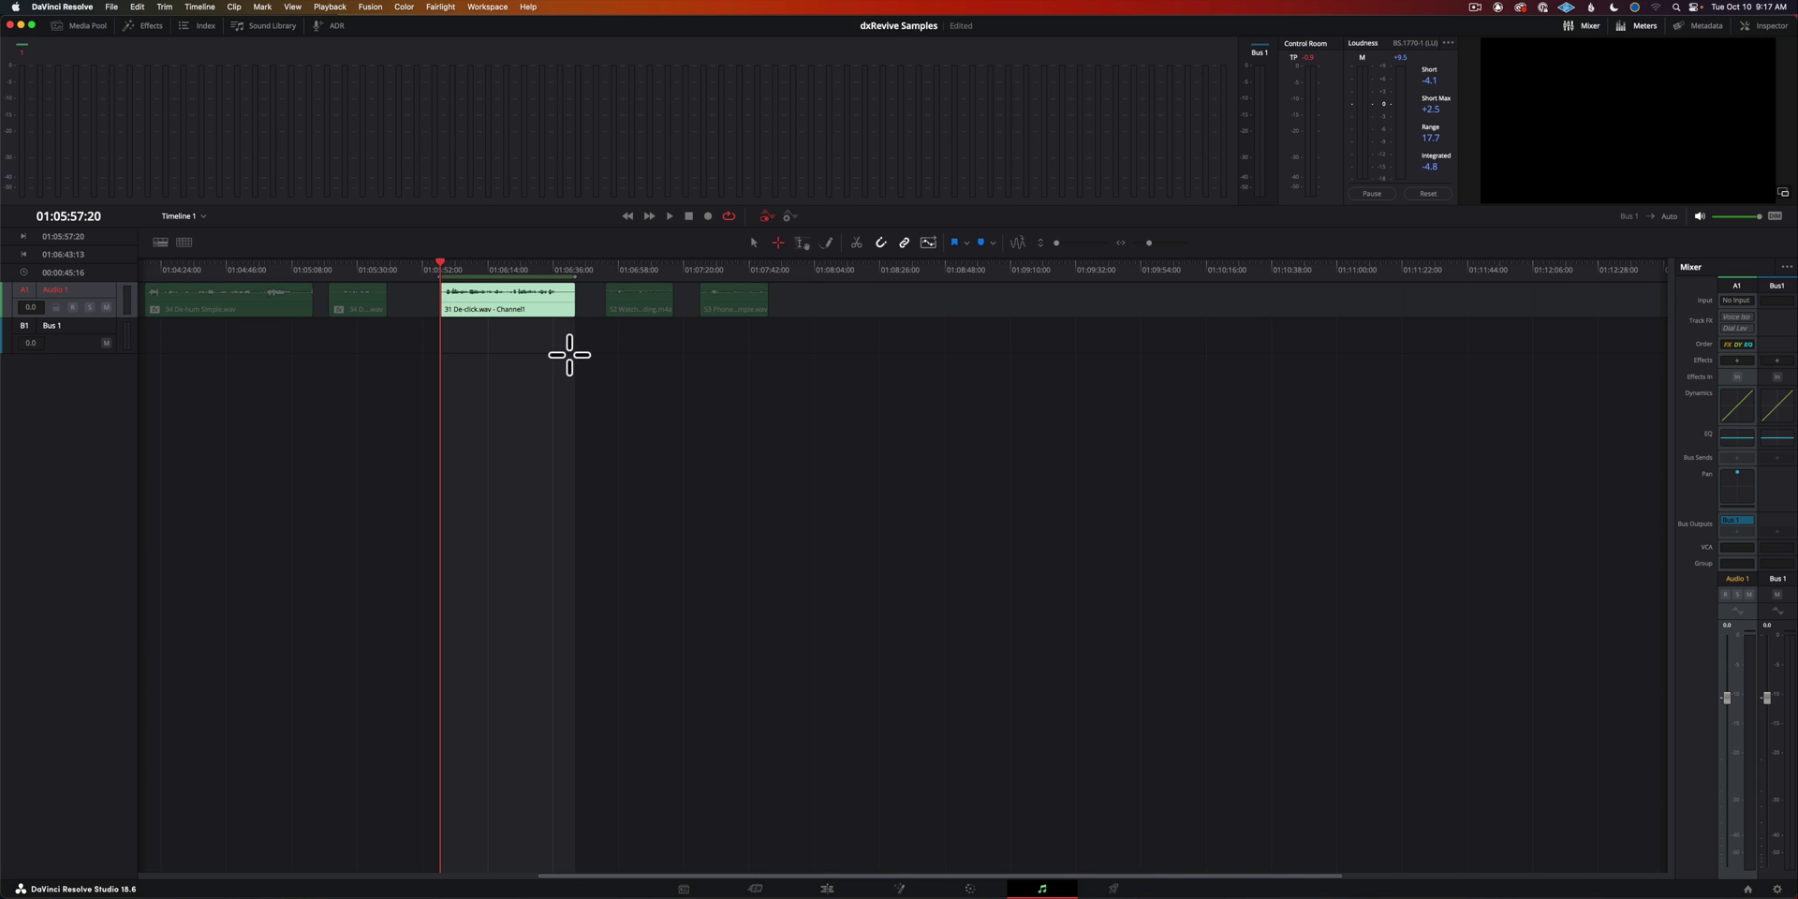
click(146, 28)
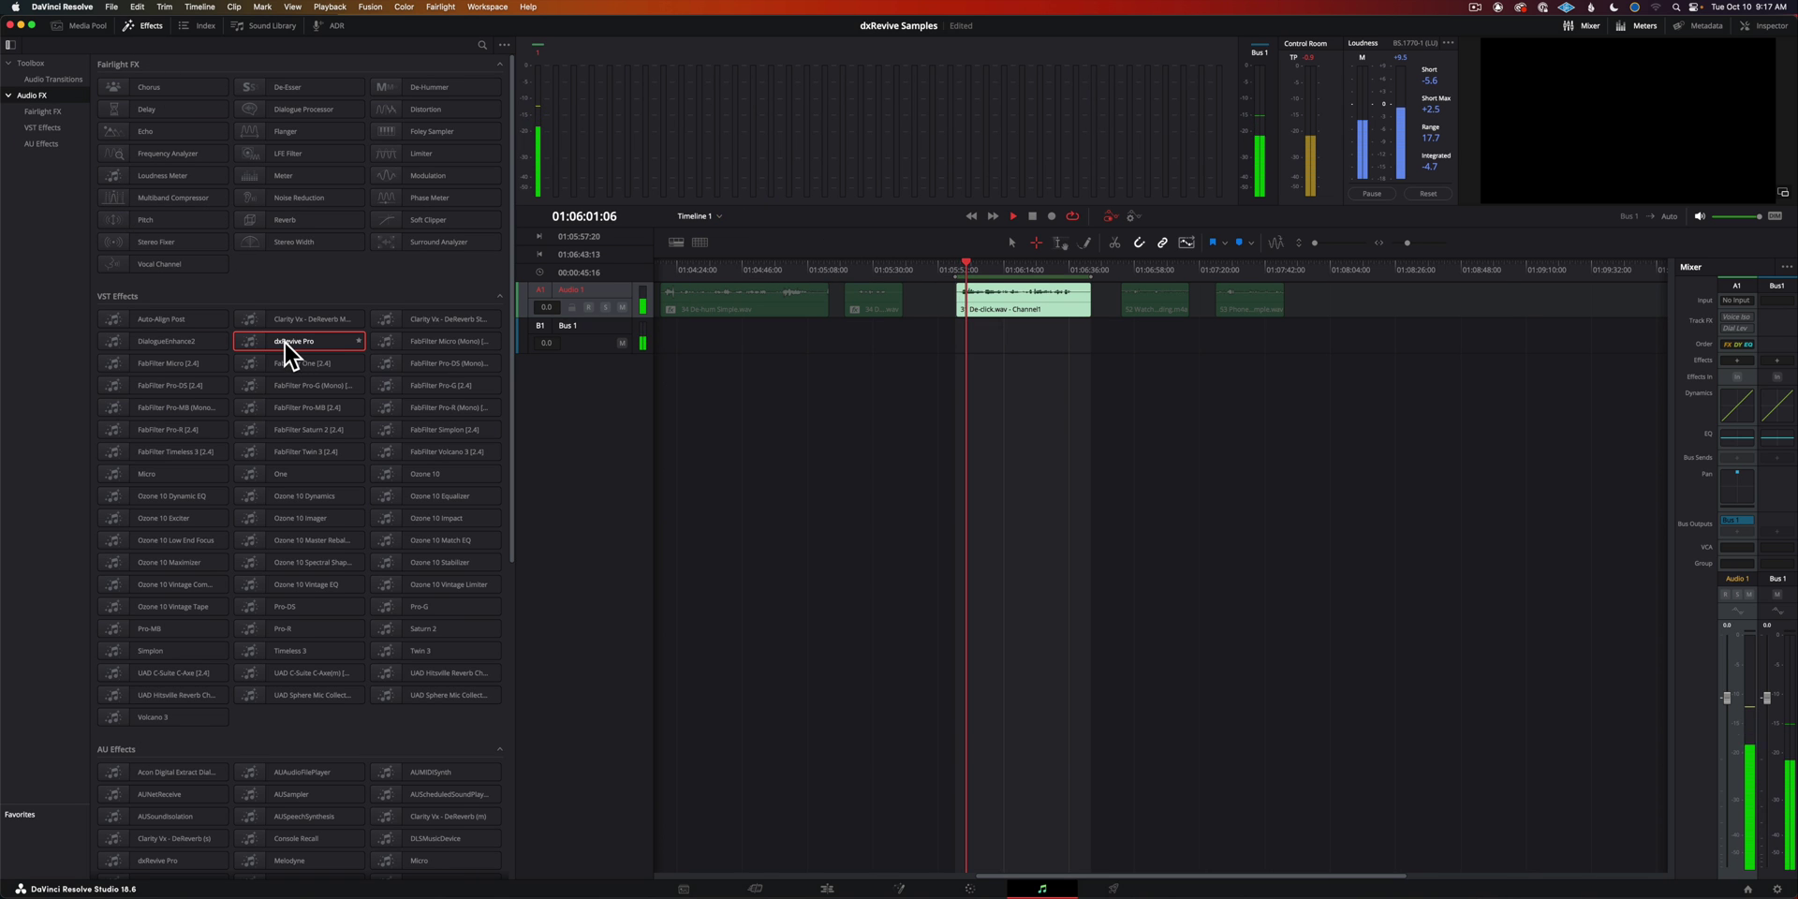
drag(271, 339, 1046, 351)
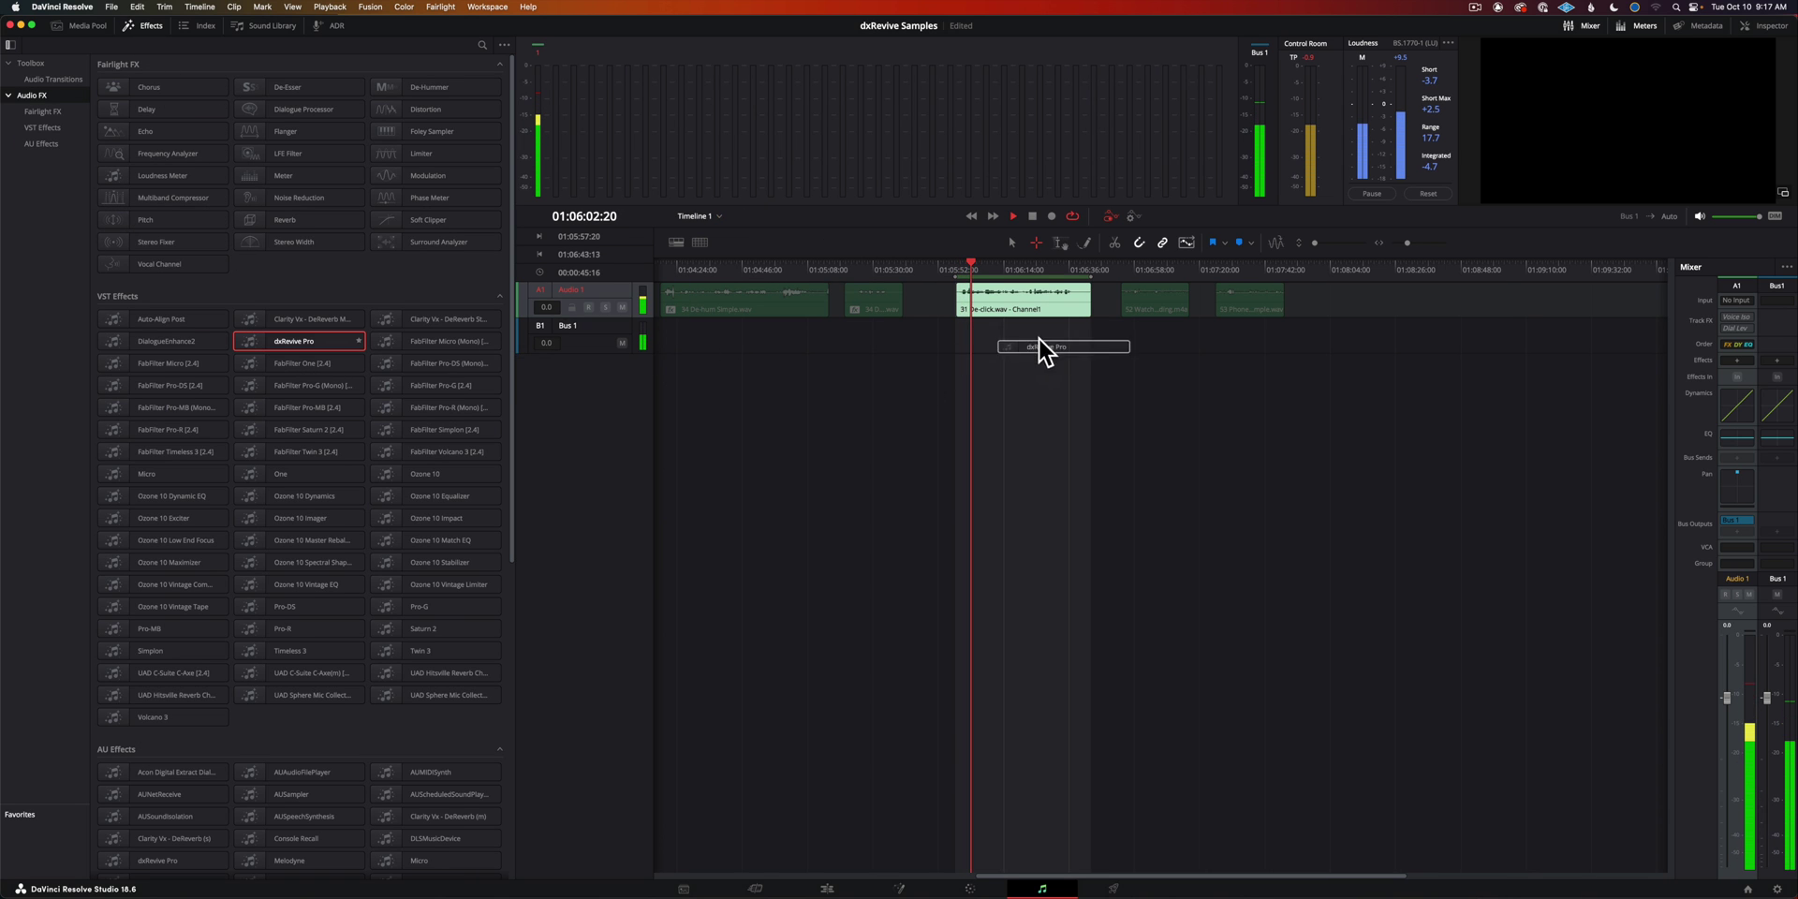
drag(995, 296, 995, 296)
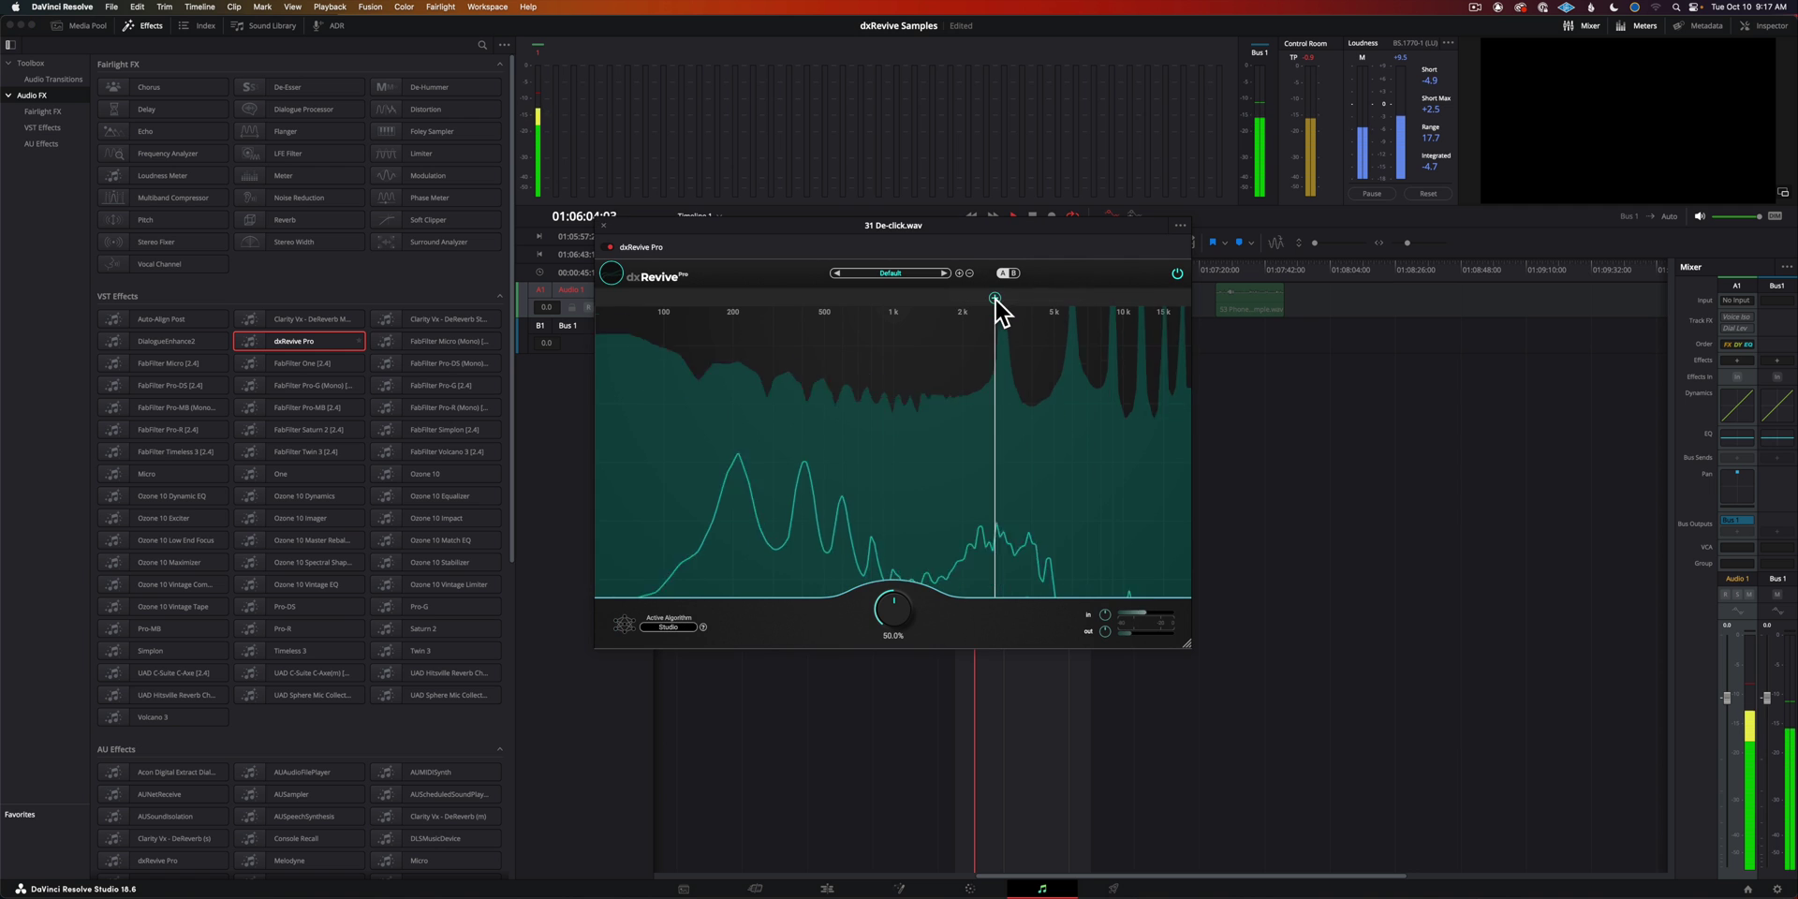
click(146, 28)
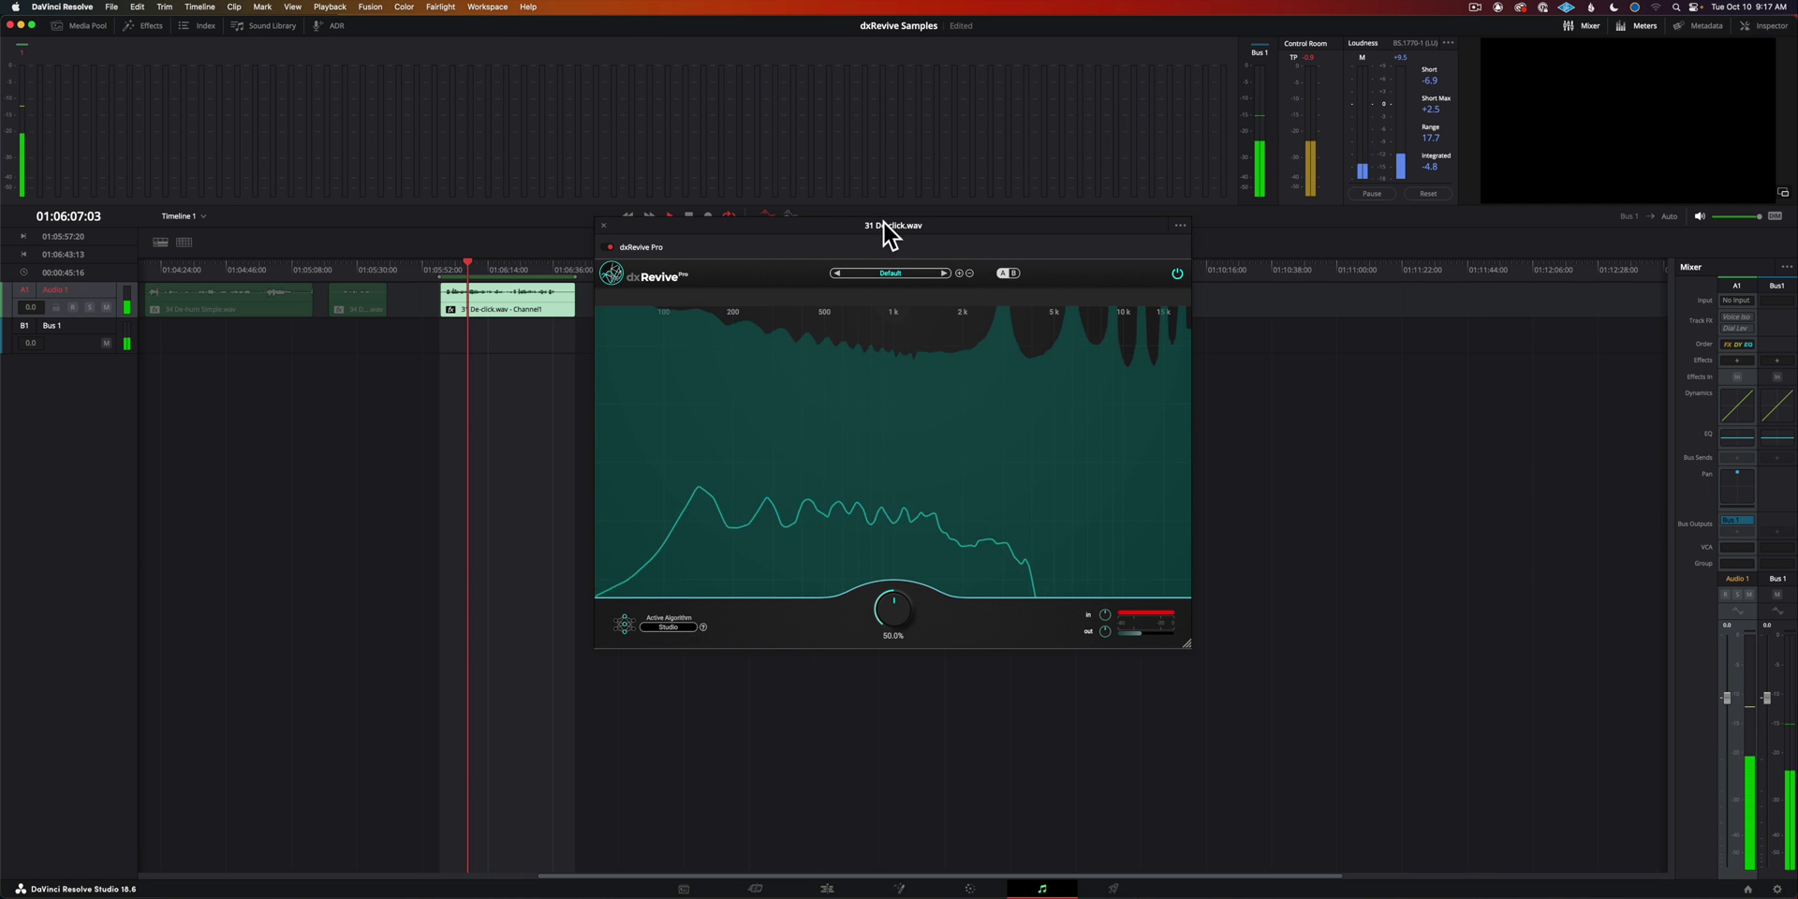
drag(887, 224, 891, 337)
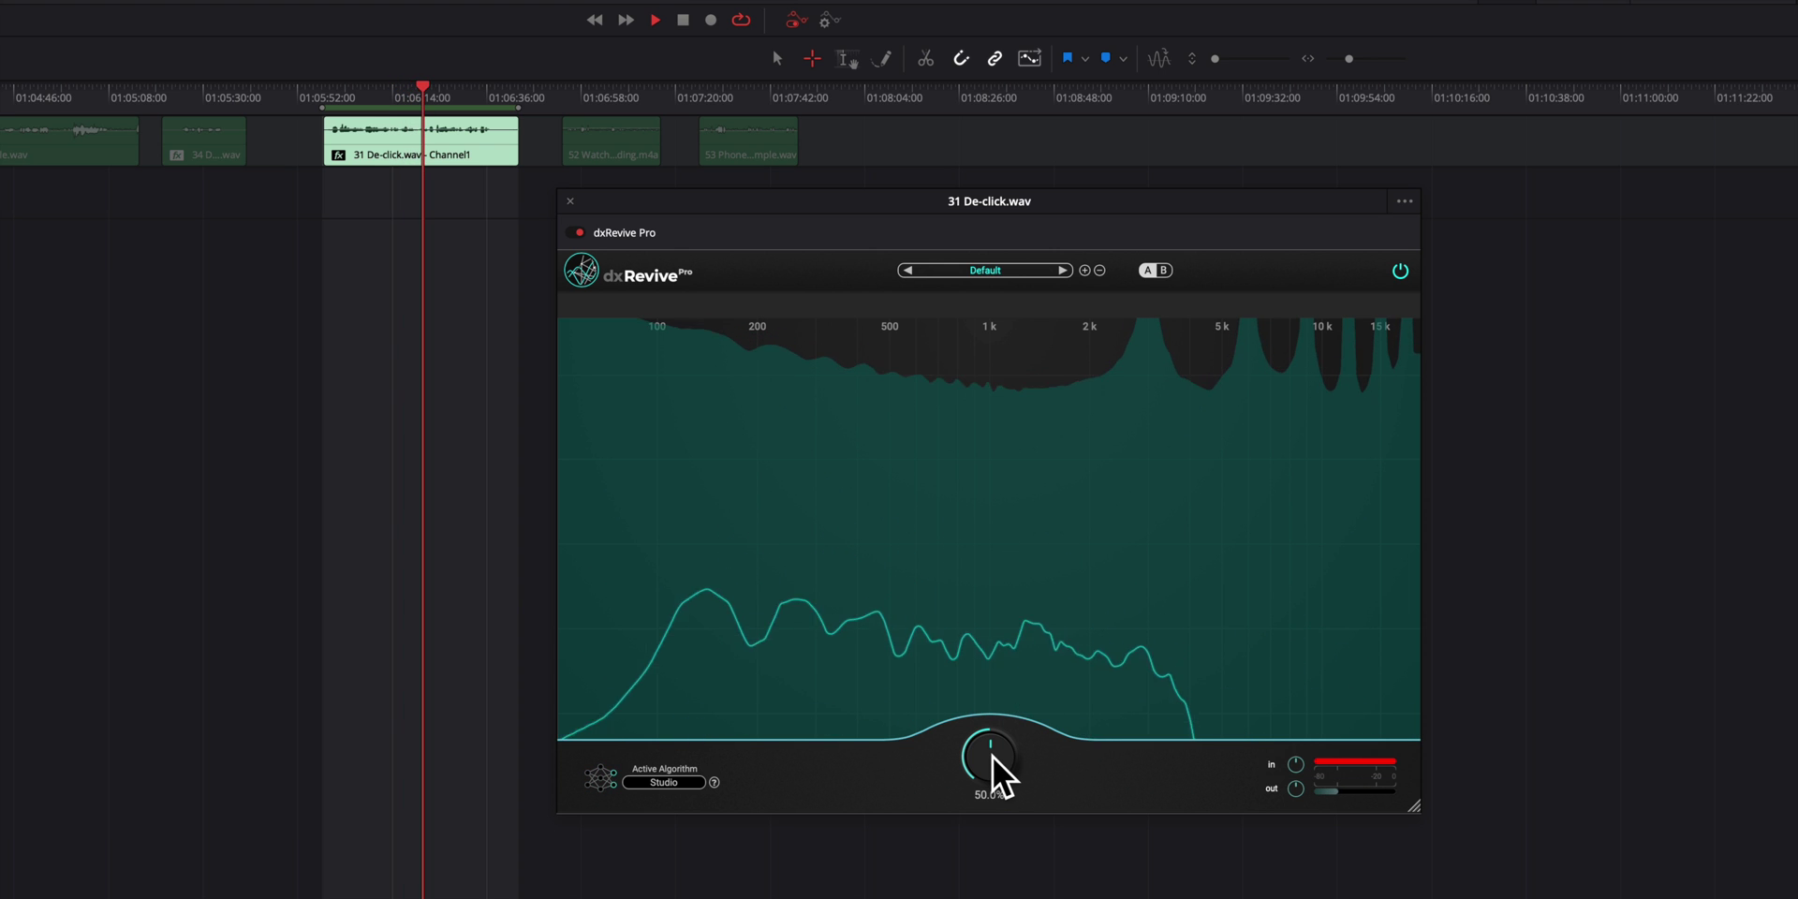
Set the De-click amount to 100%, audition it from the clip start, and close the plugin.
drag(955, 771, 983, 468)
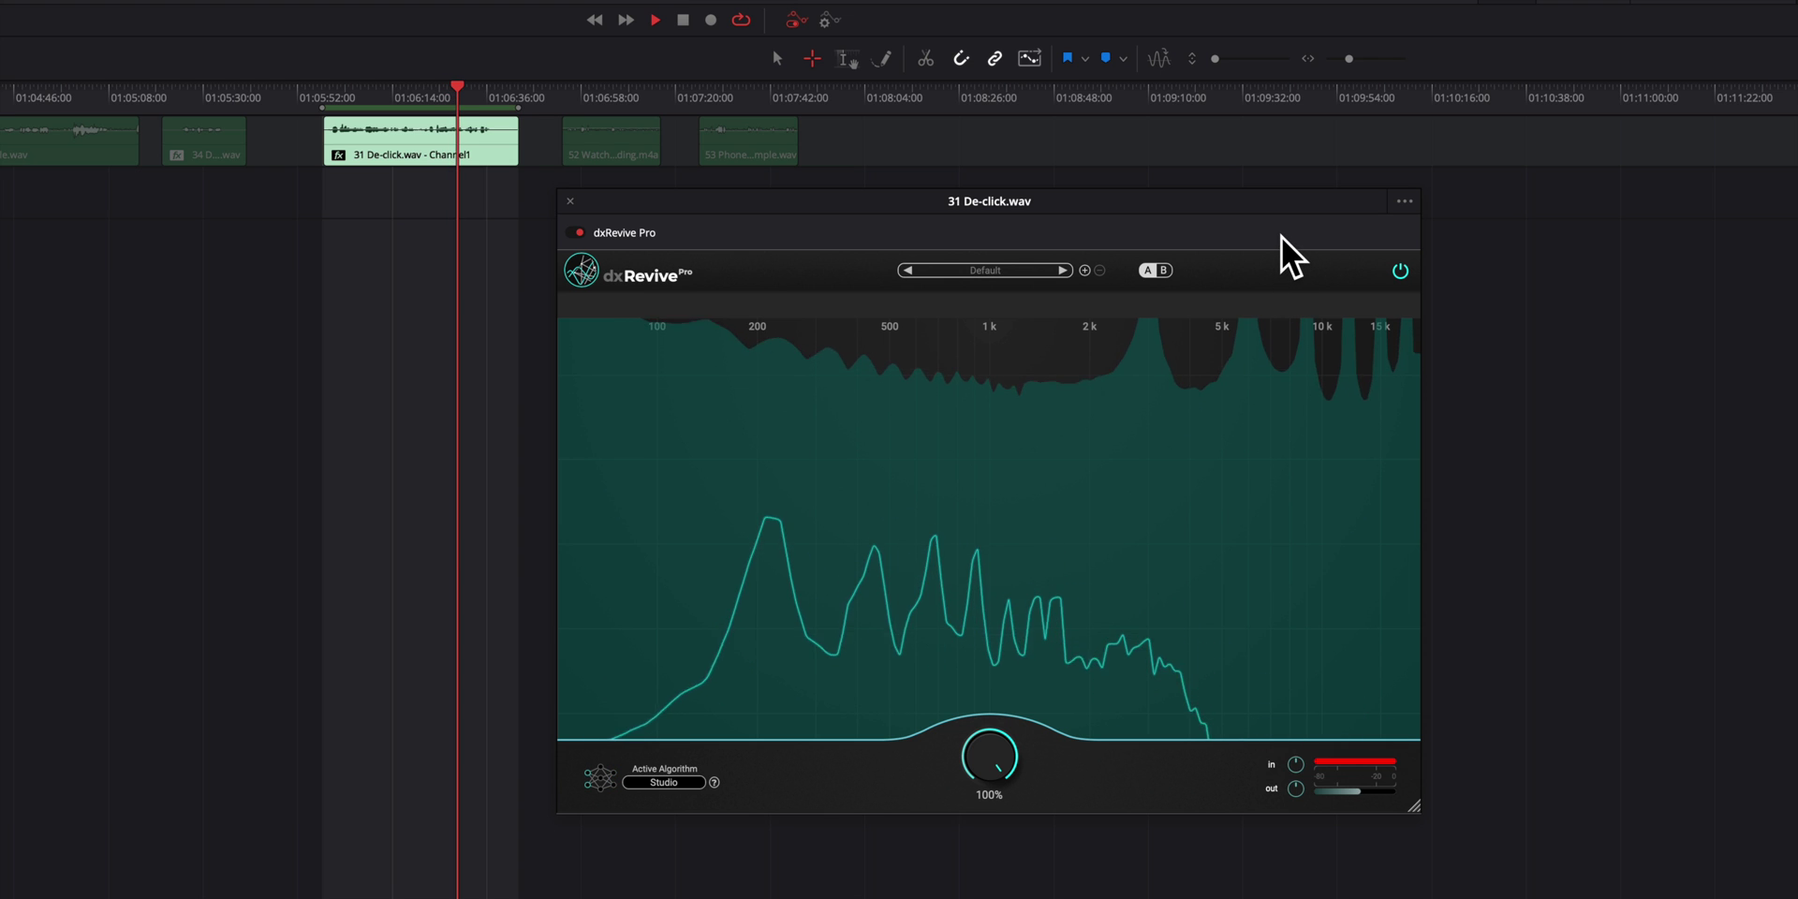
key(space)
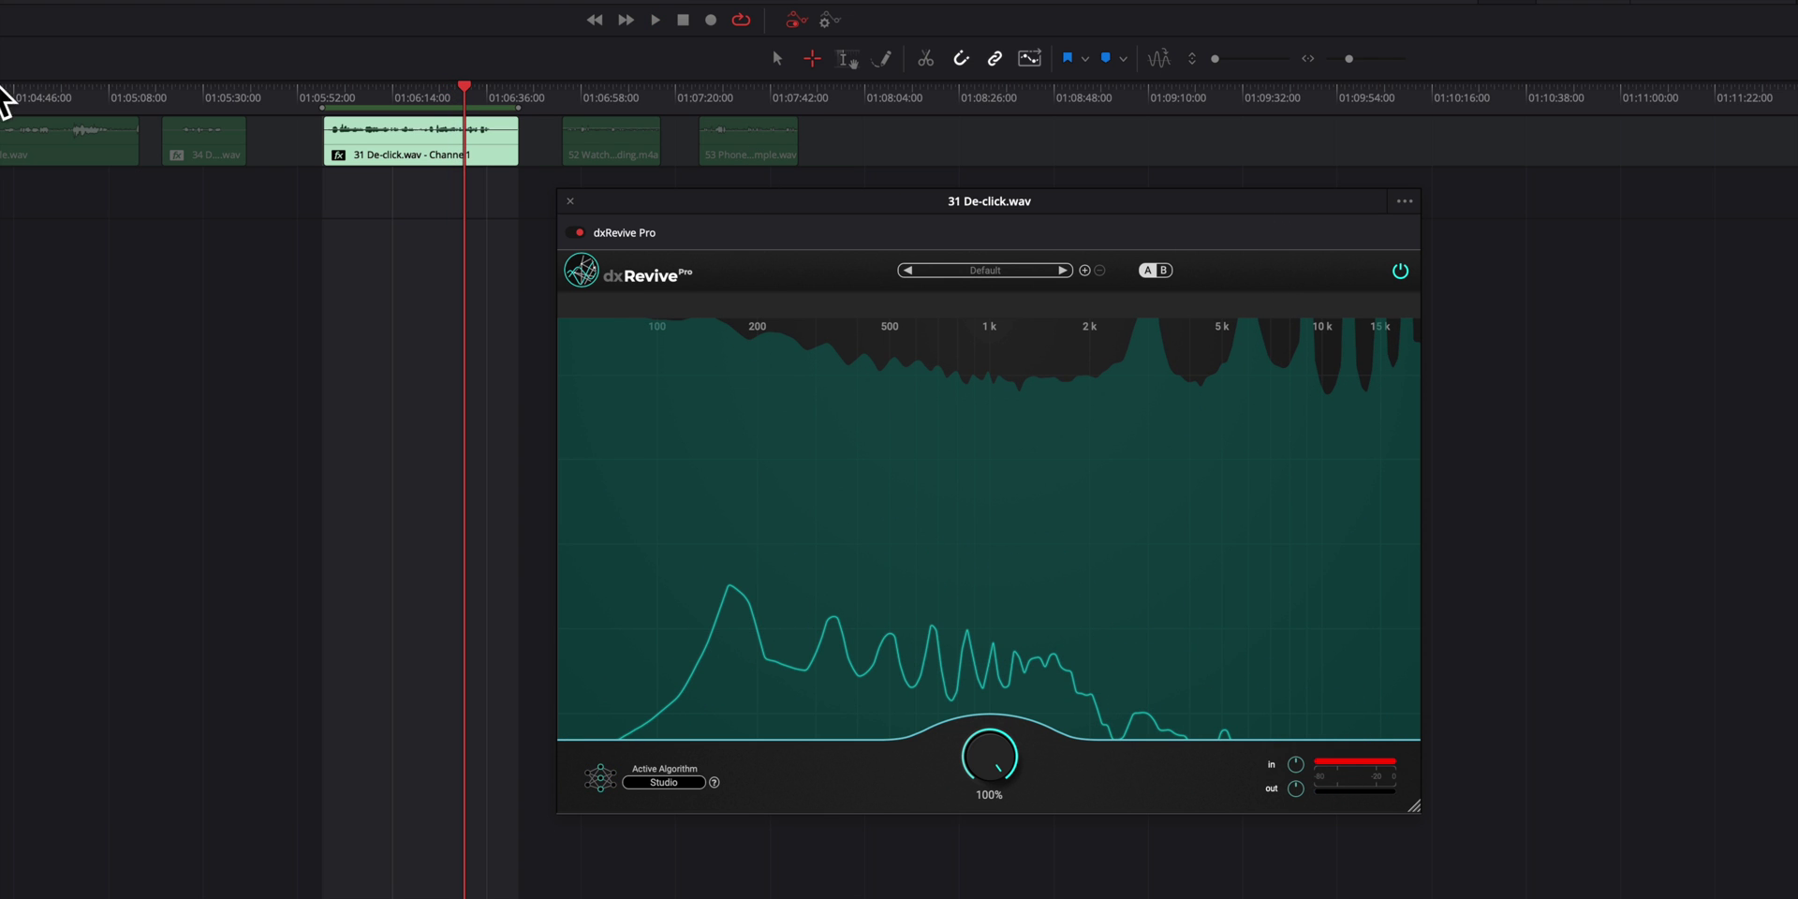
click(330, 111)
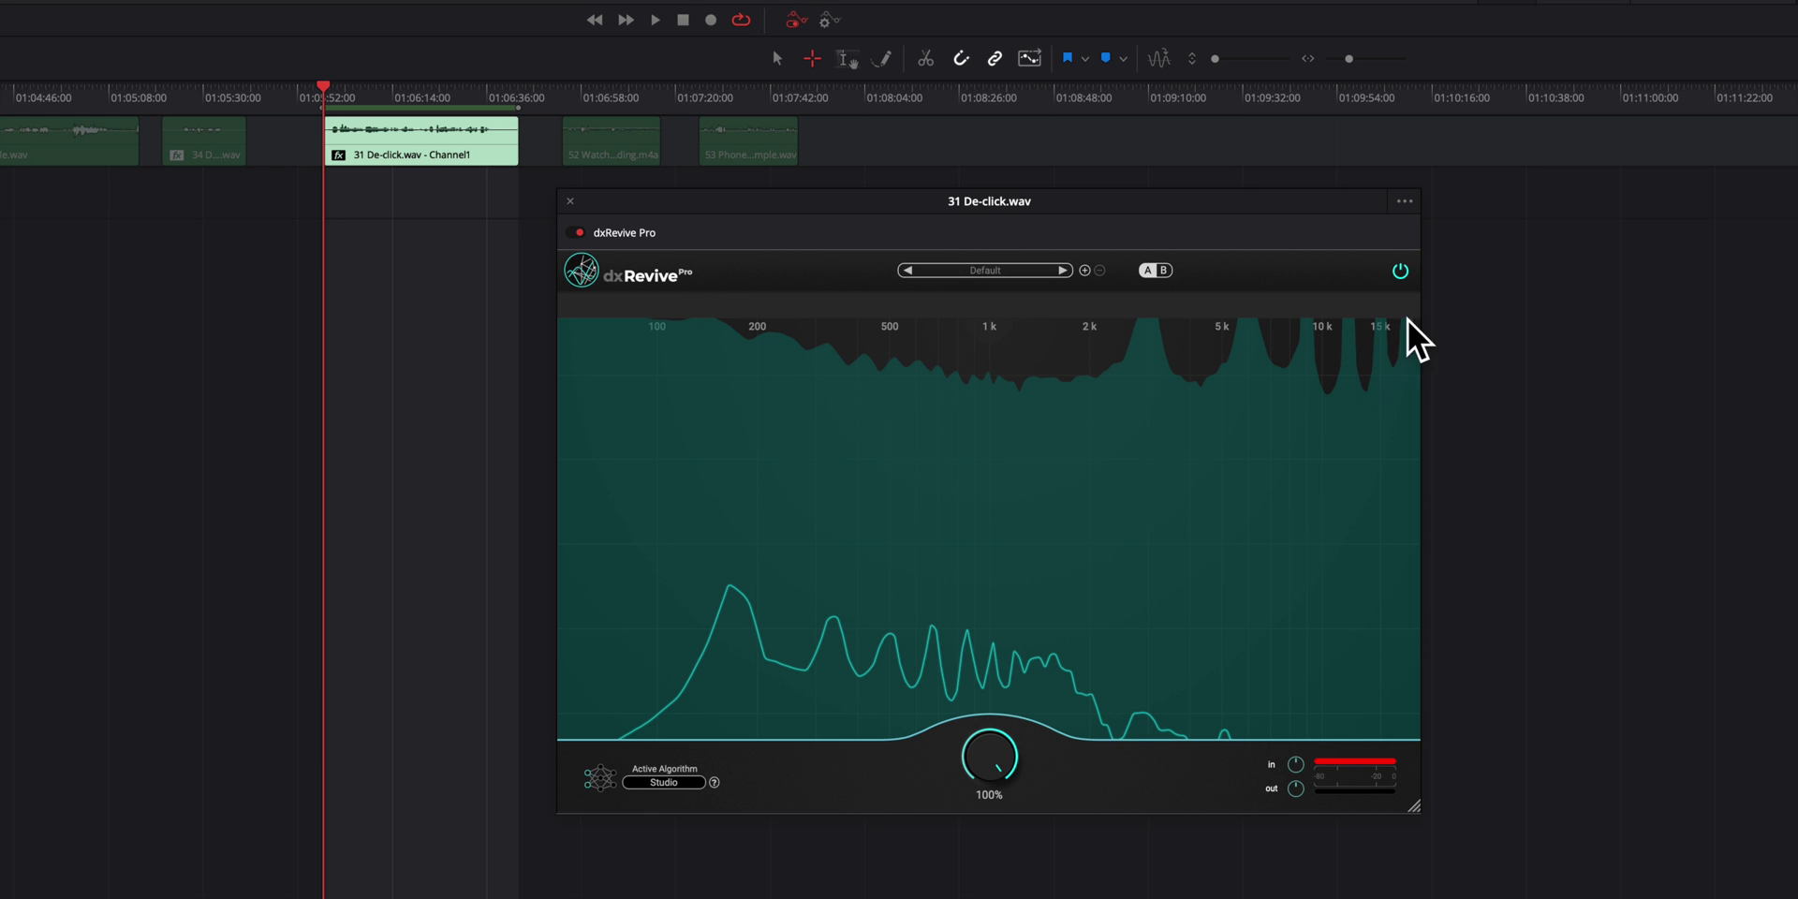
key(space)
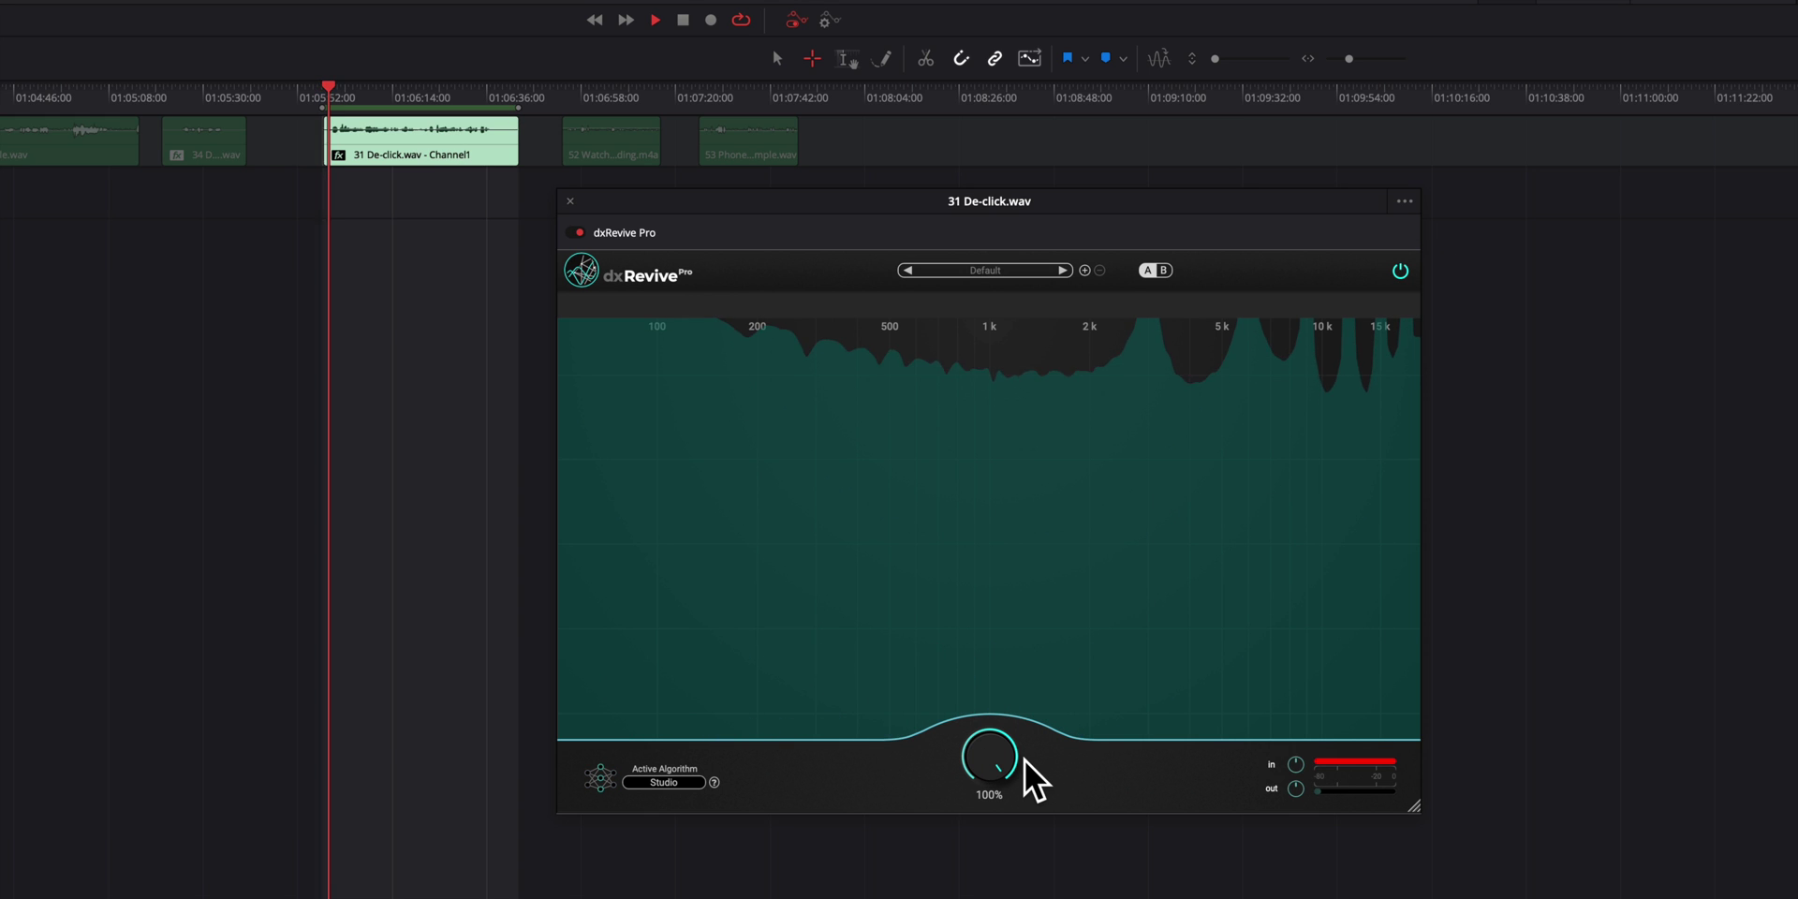
key(space)
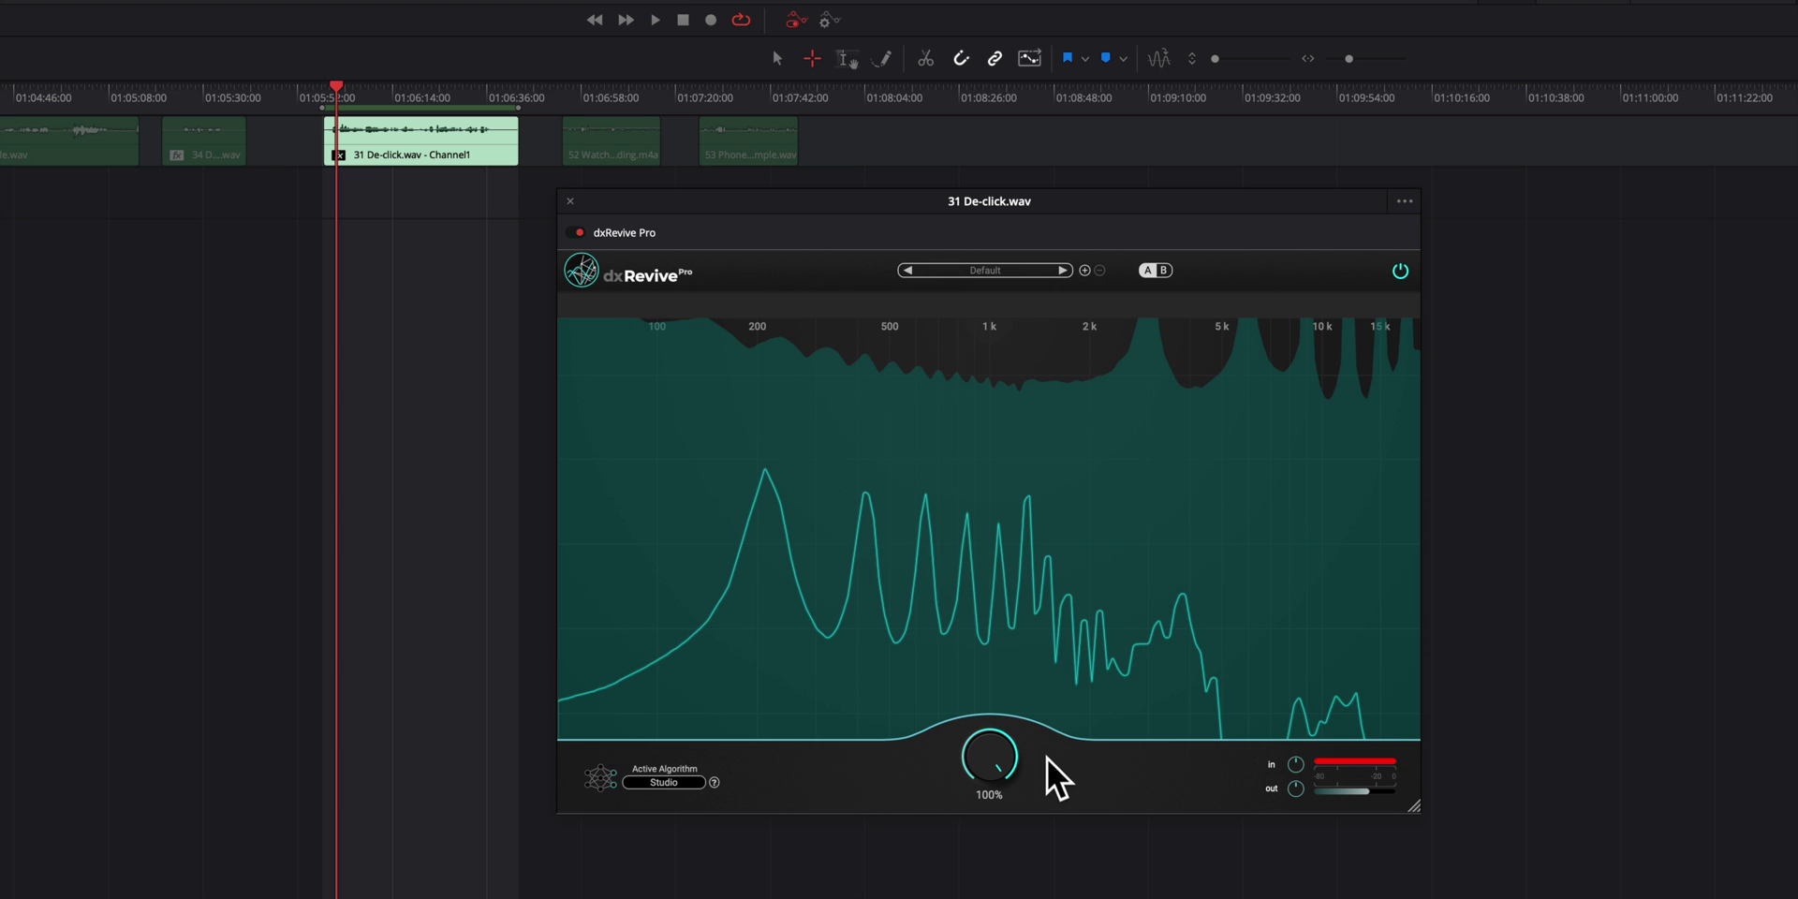
click(571, 200)
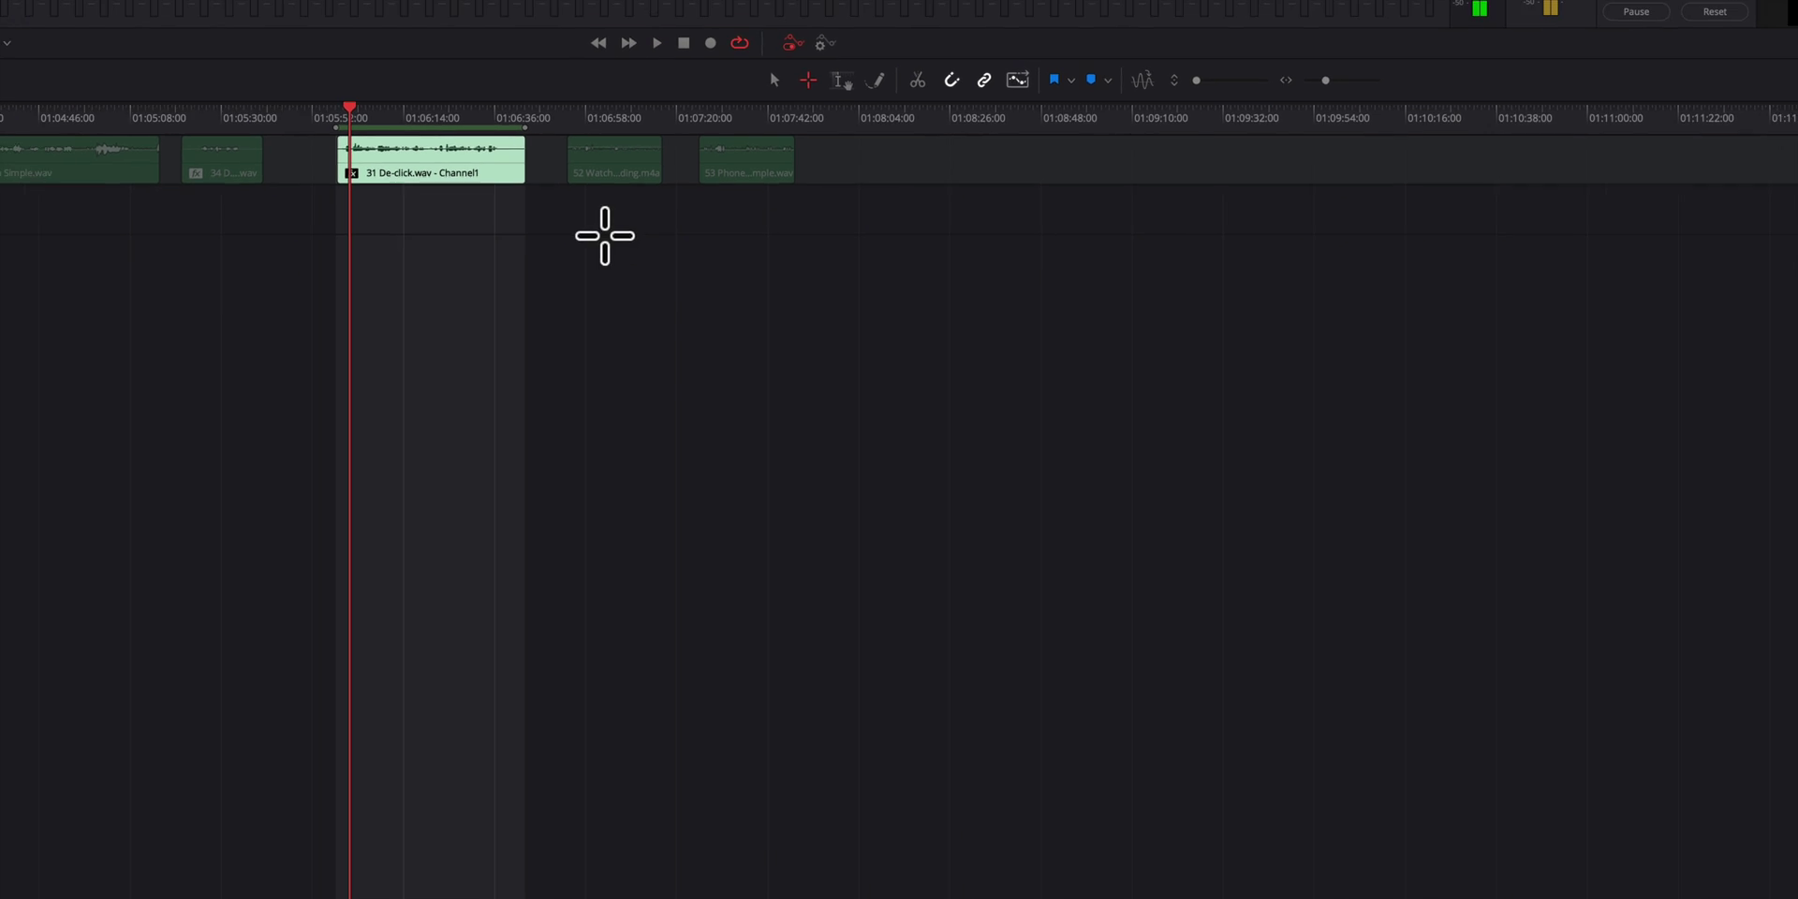
click(626, 160)
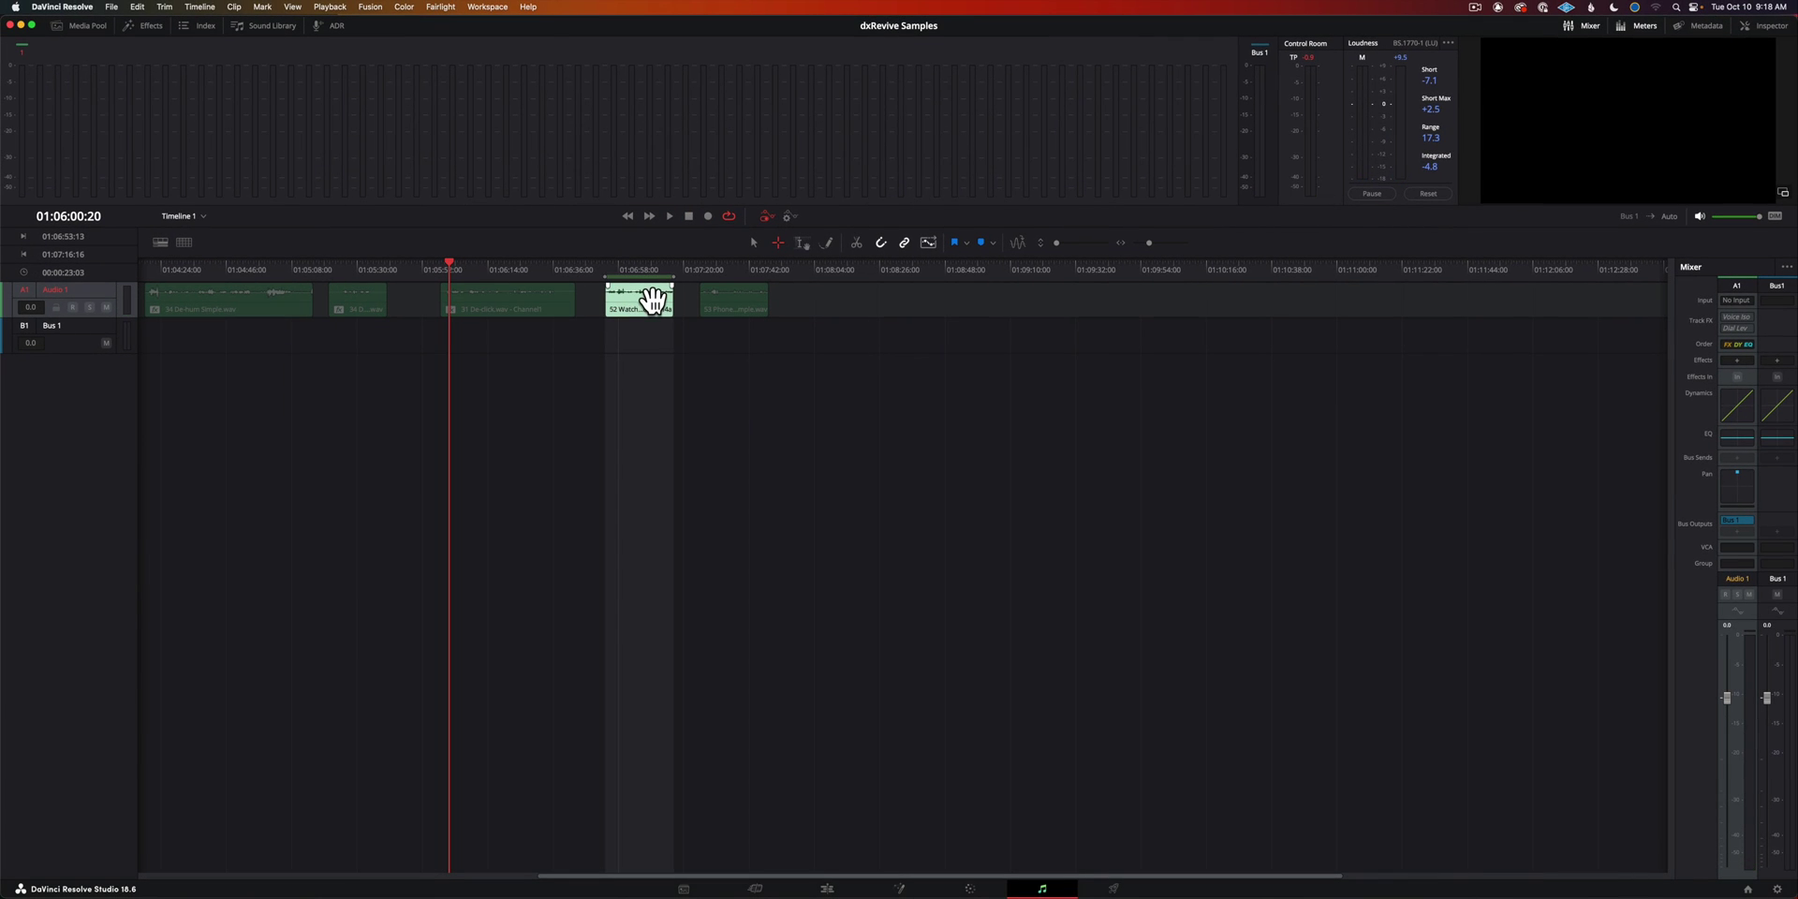
Apply dxRevive Pro to the 52 Watch Recording clip.
click(607, 266)
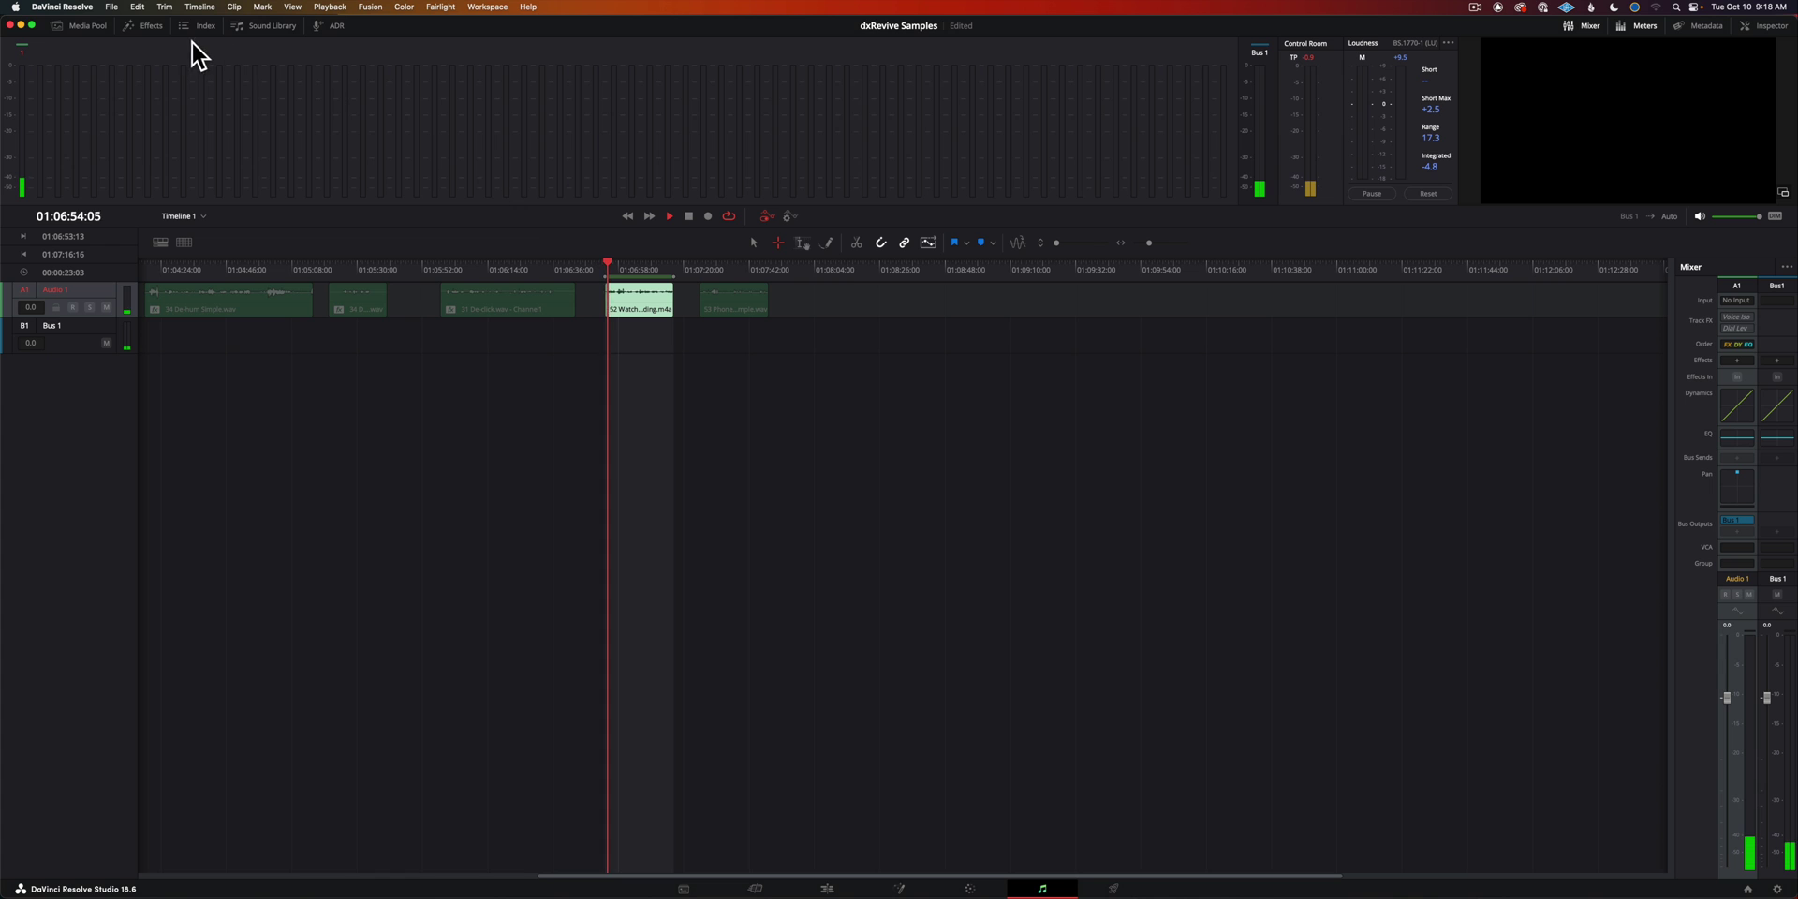
click(143, 26)
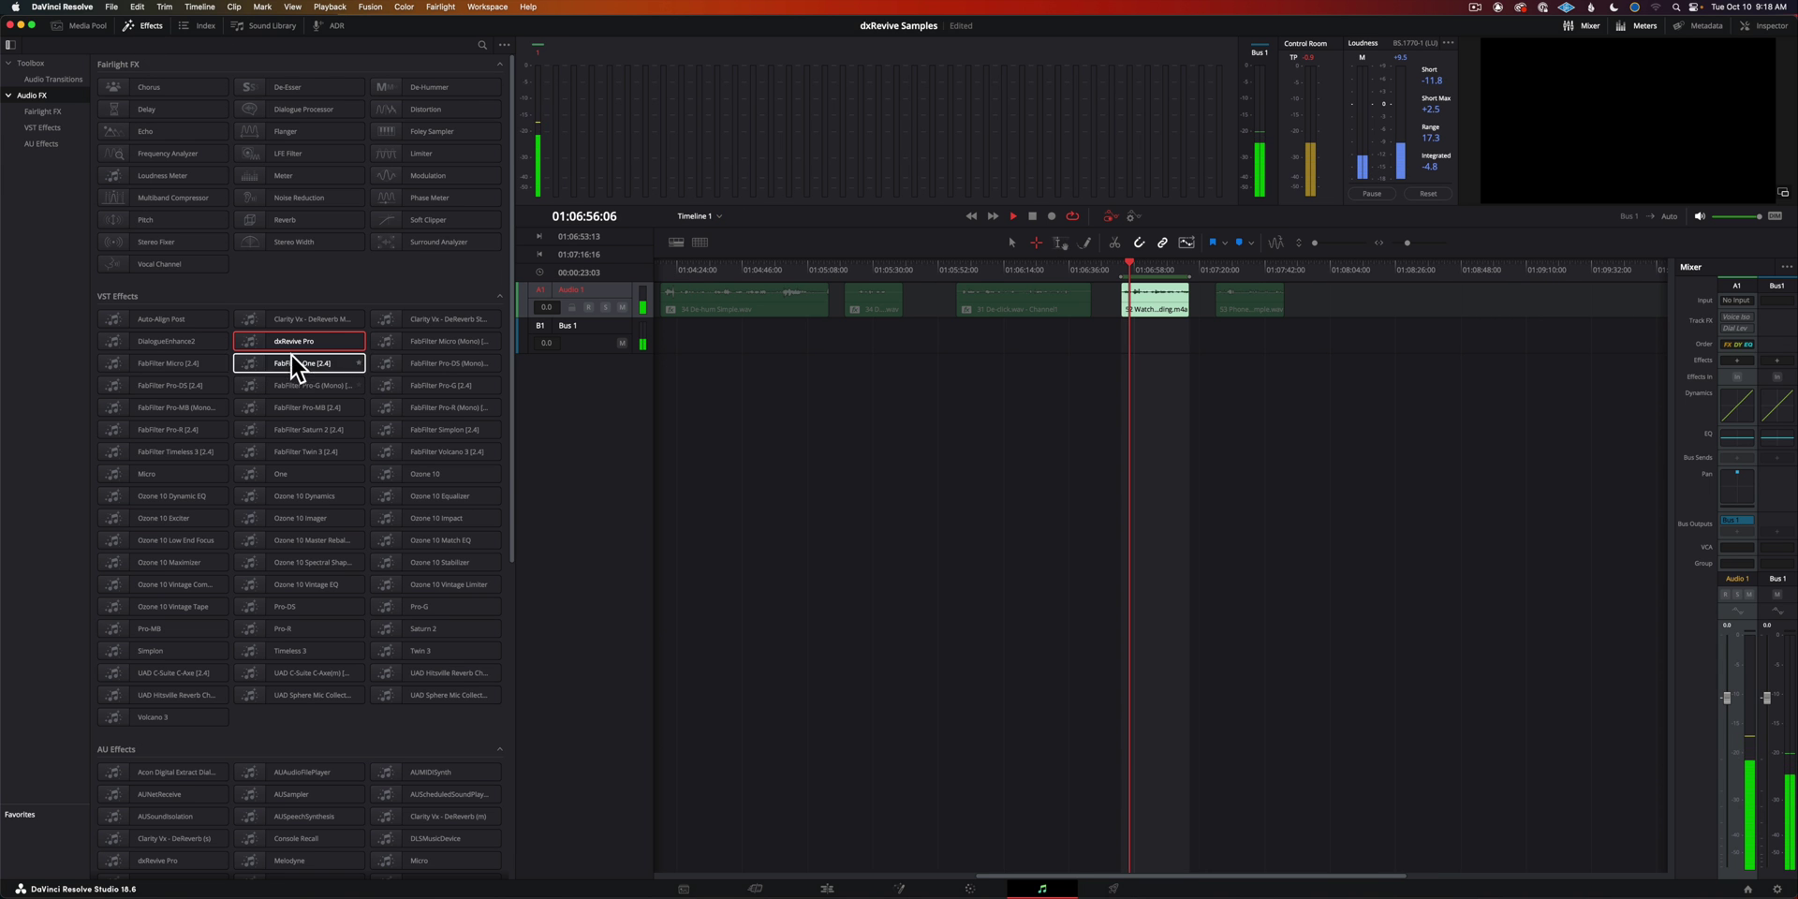
drag(1126, 313, 1160, 313)
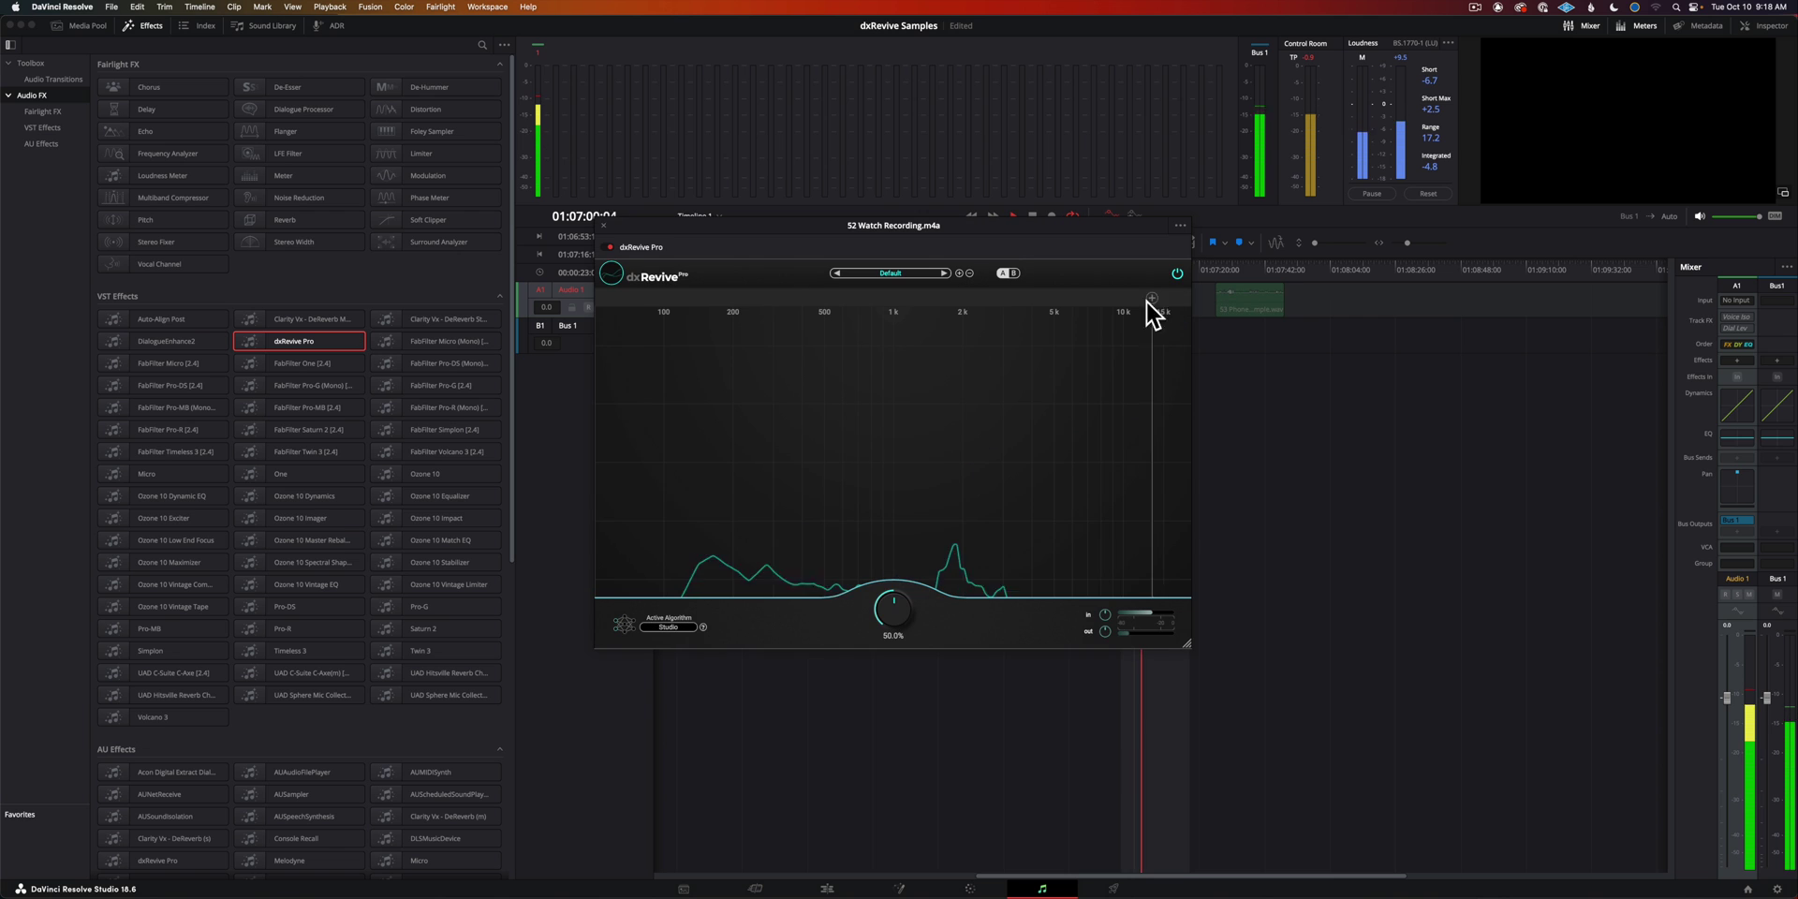
drag(891, 596, 889, 590)
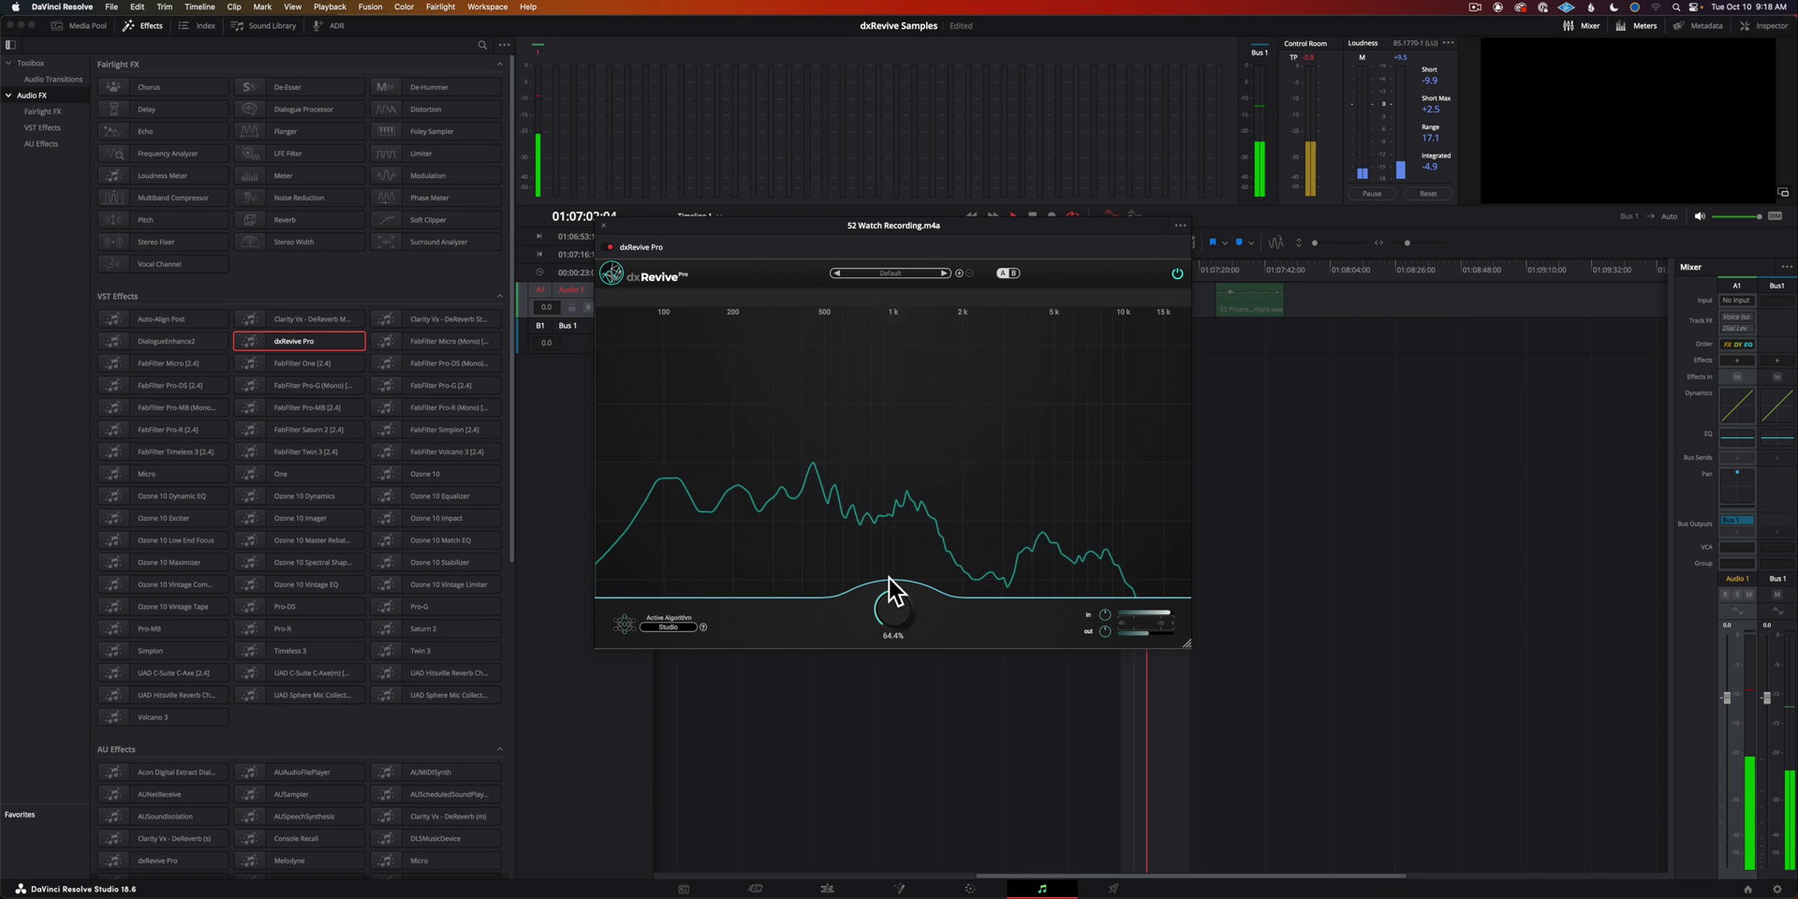
click(143, 26)
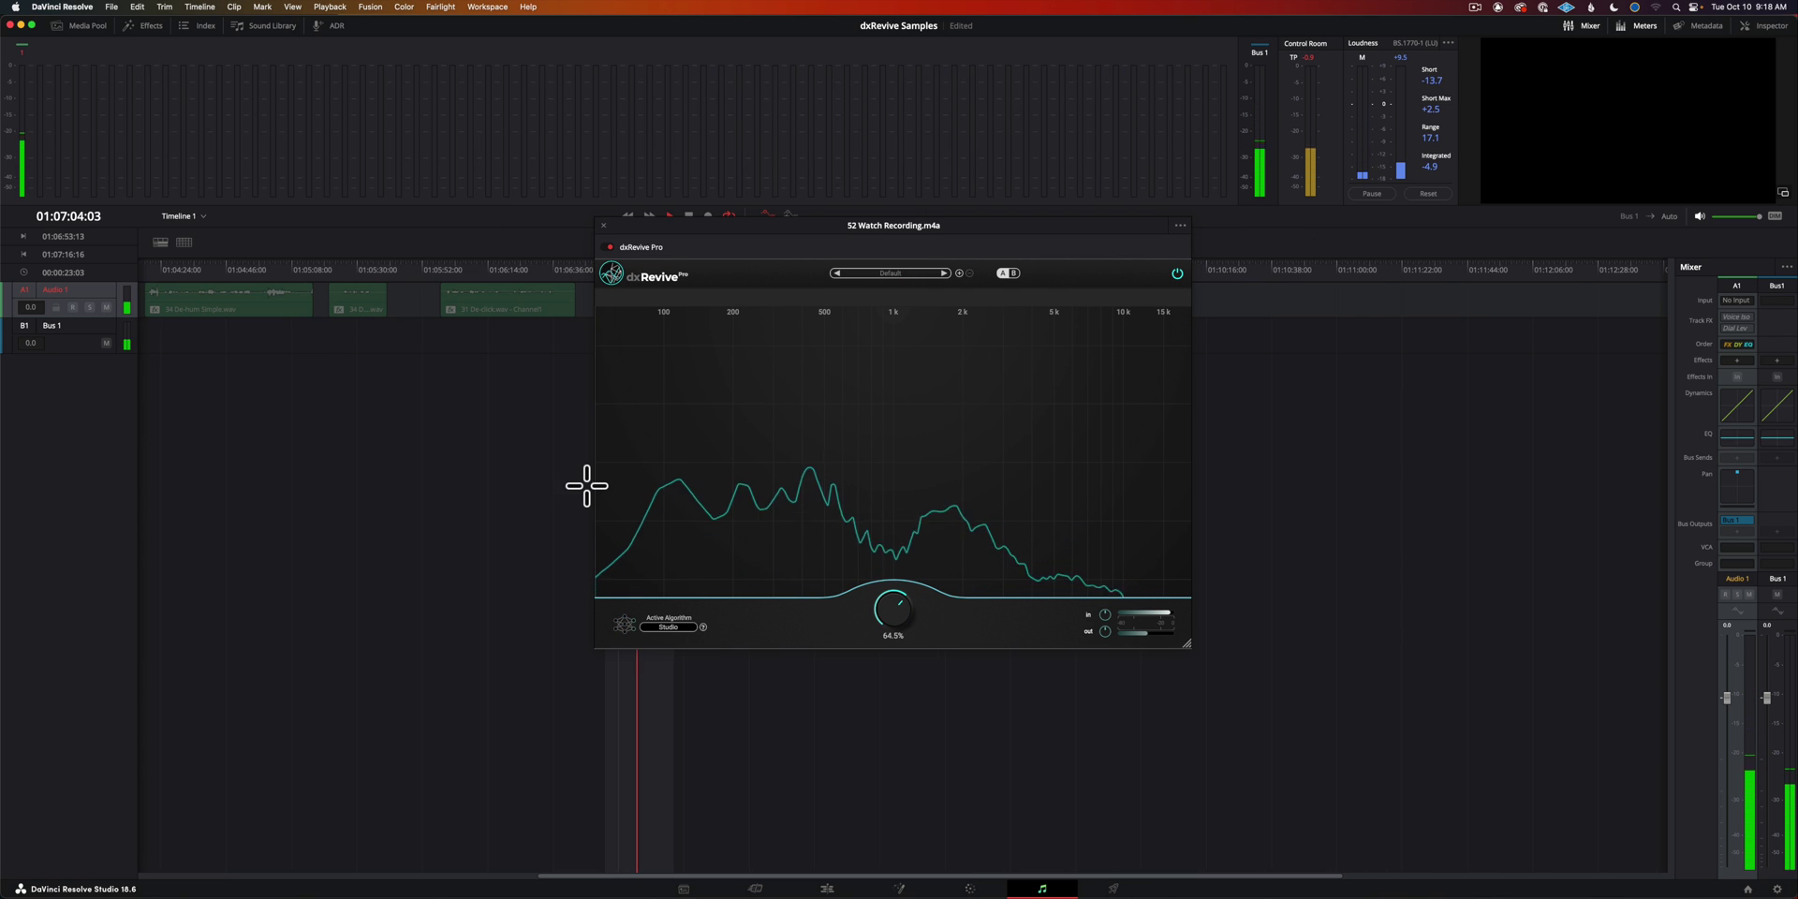
drag(783, 232, 1021, 331)
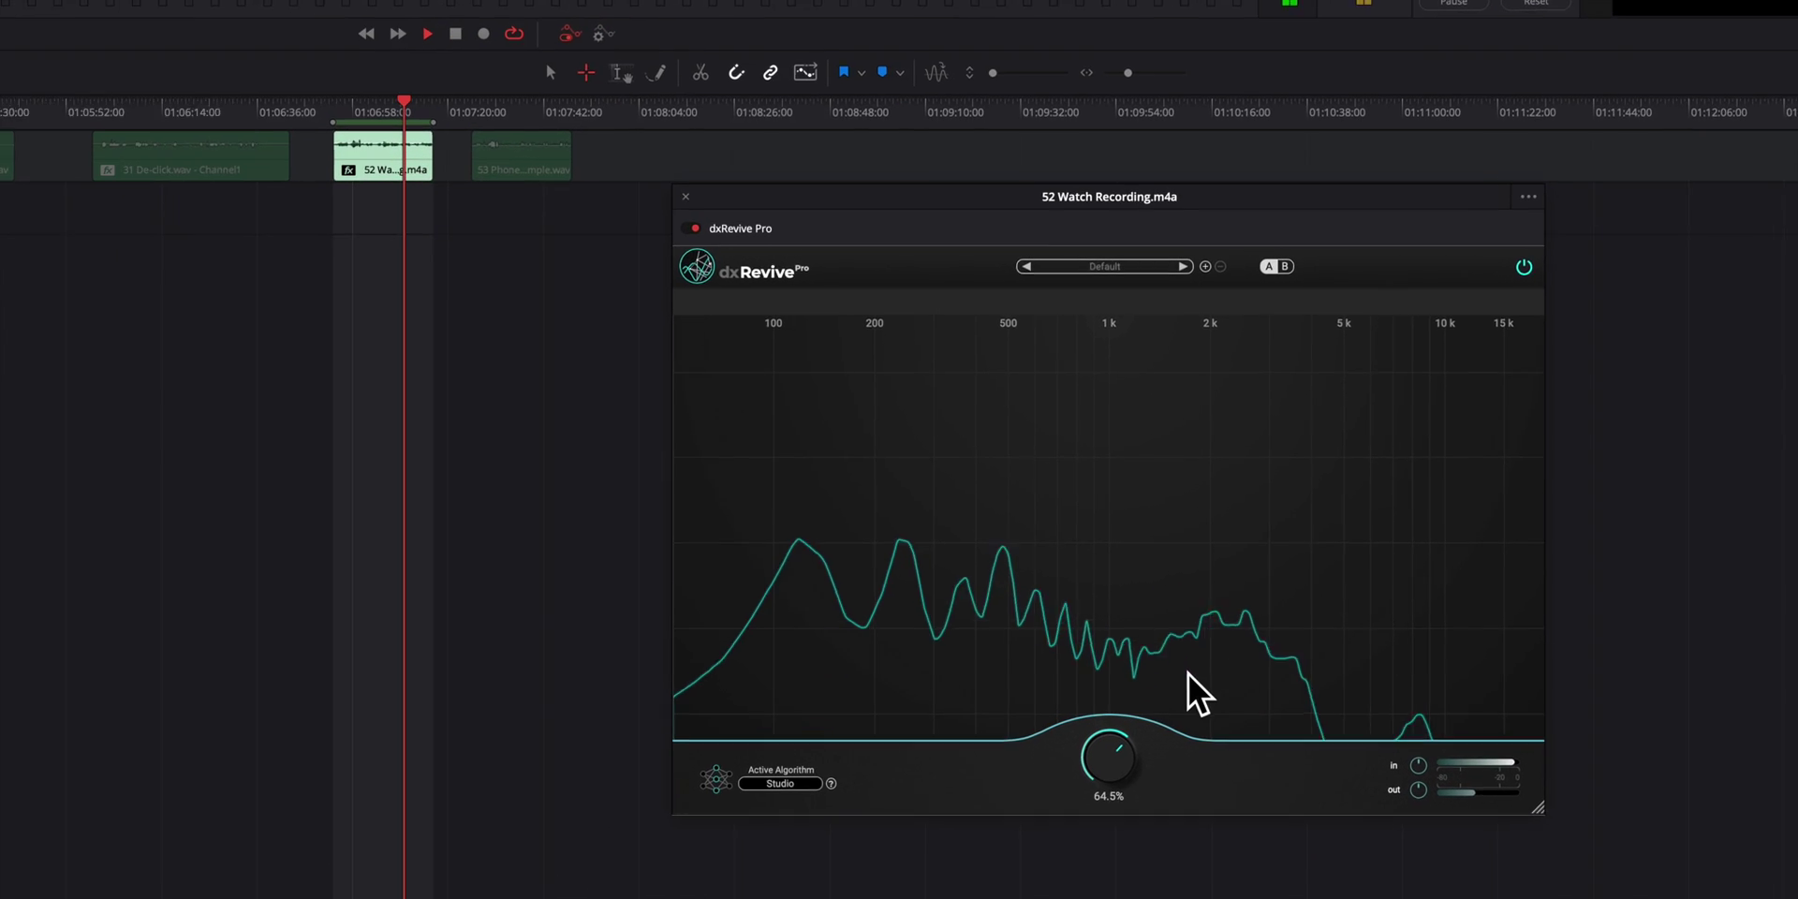
Set the Watch Recording strength to 44.8%, compare bypassed and processed audio, and stop playback.
drag(1091, 779, 1105, 603)
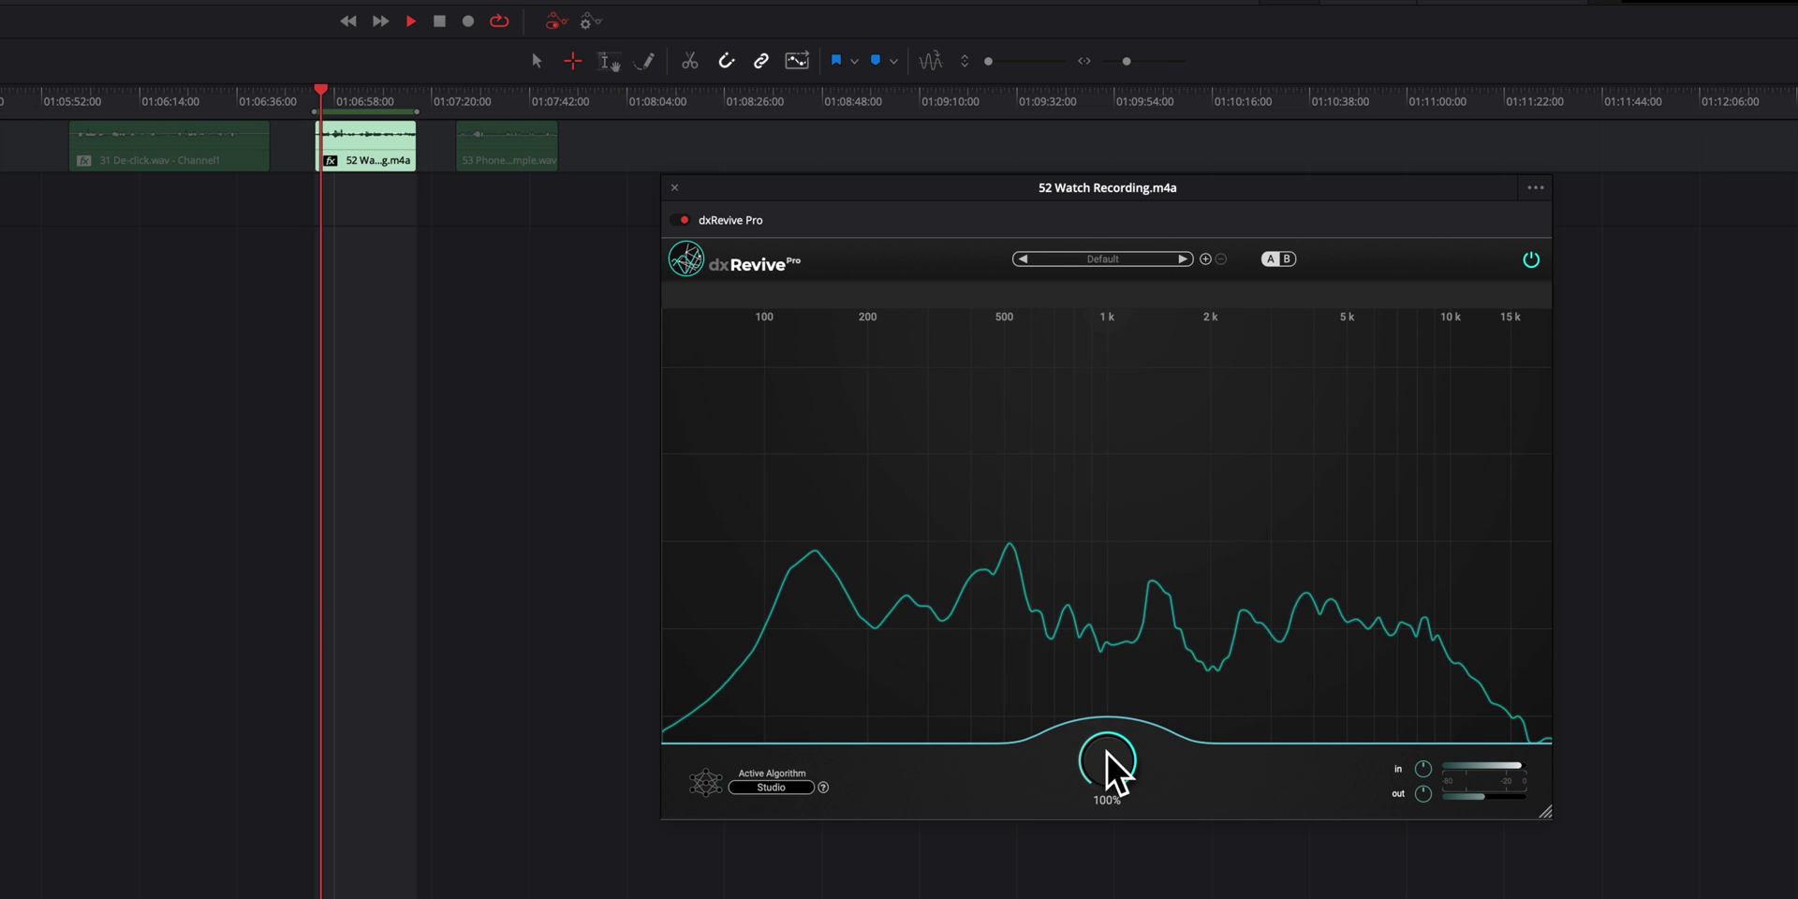
drag(1107, 753, 1120, 866)
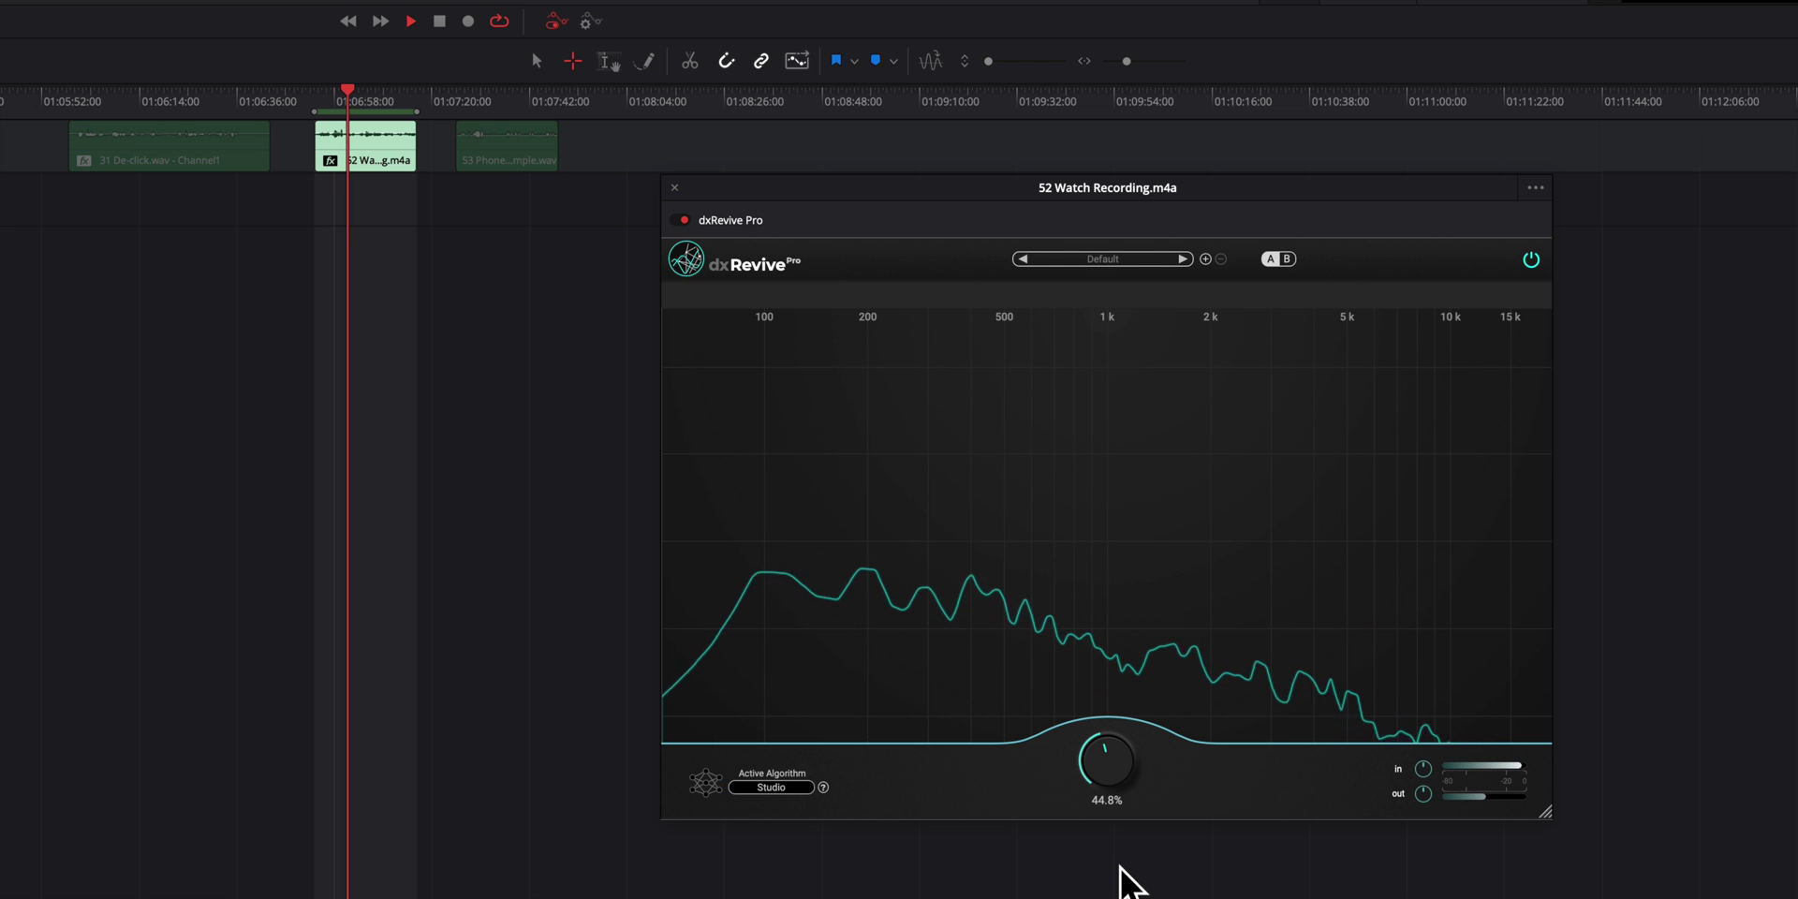
click(1532, 258)
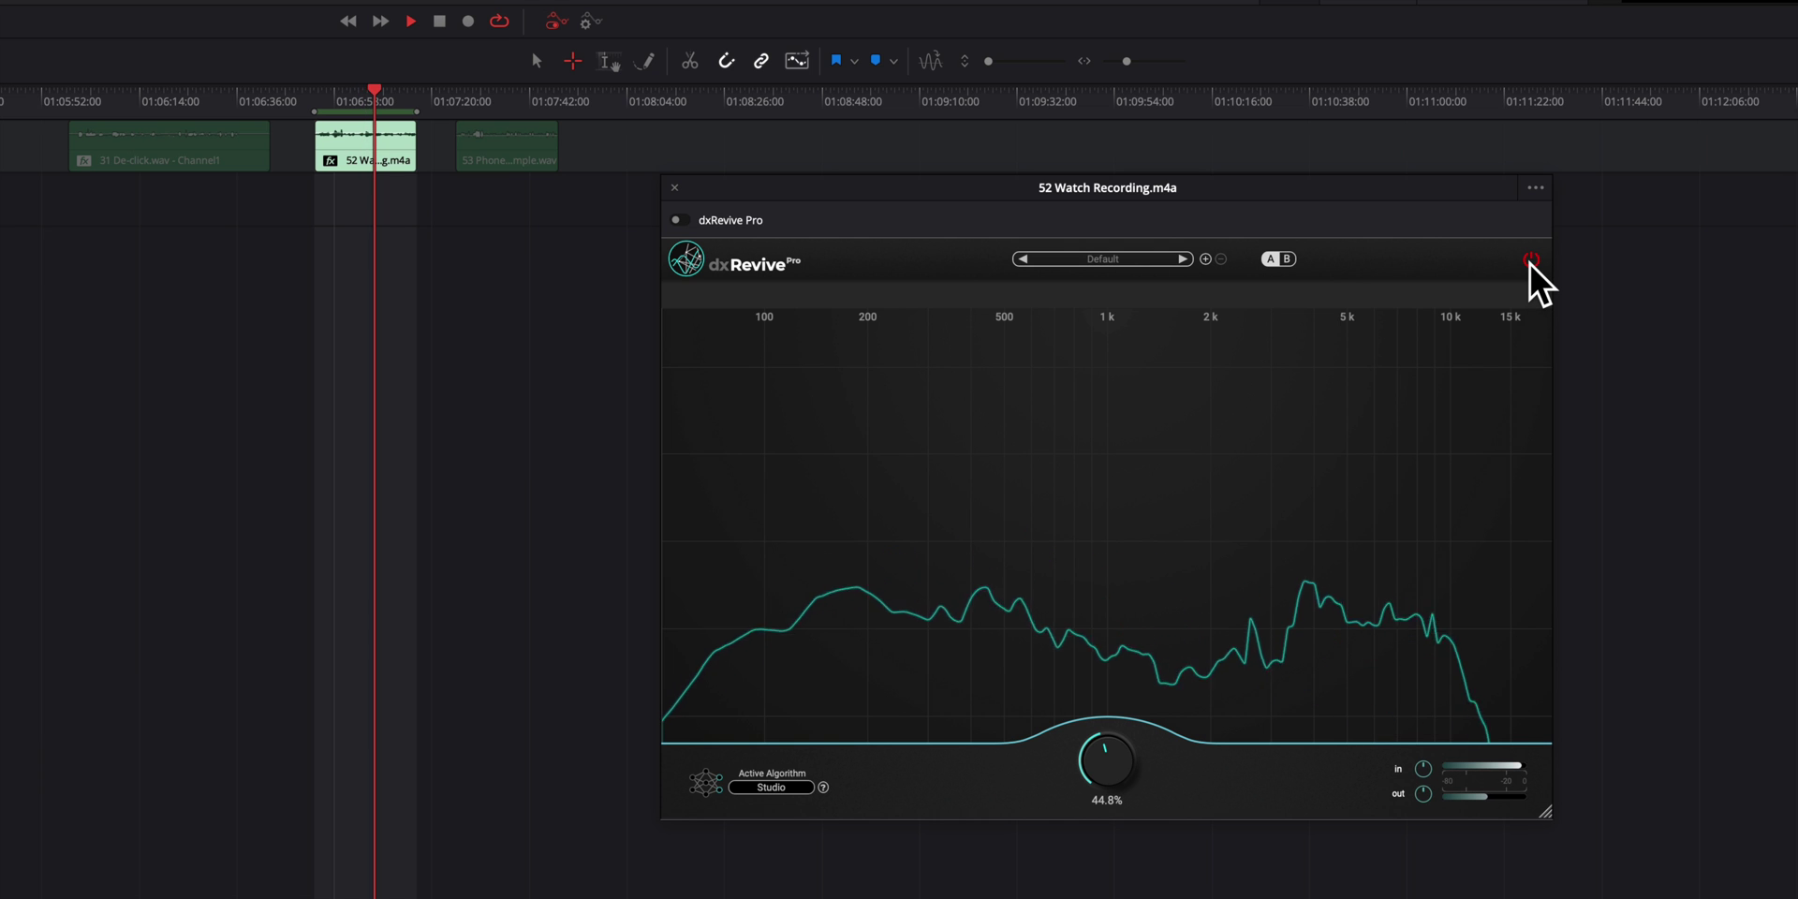
click(1531, 260)
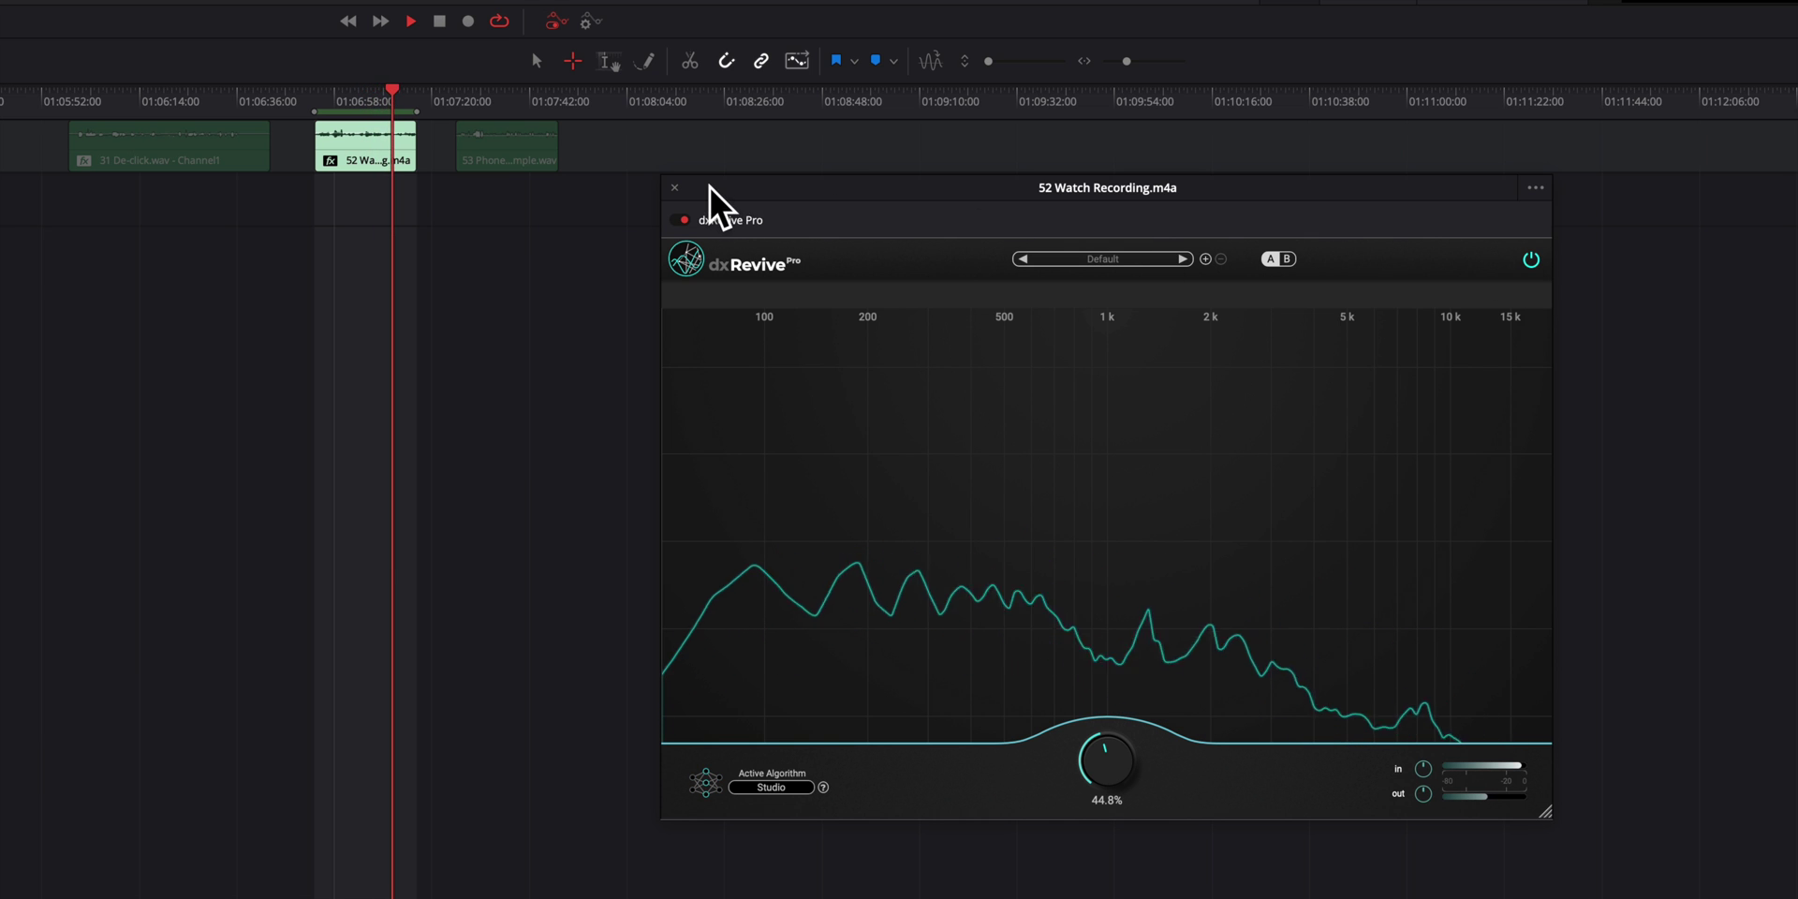
key(space)
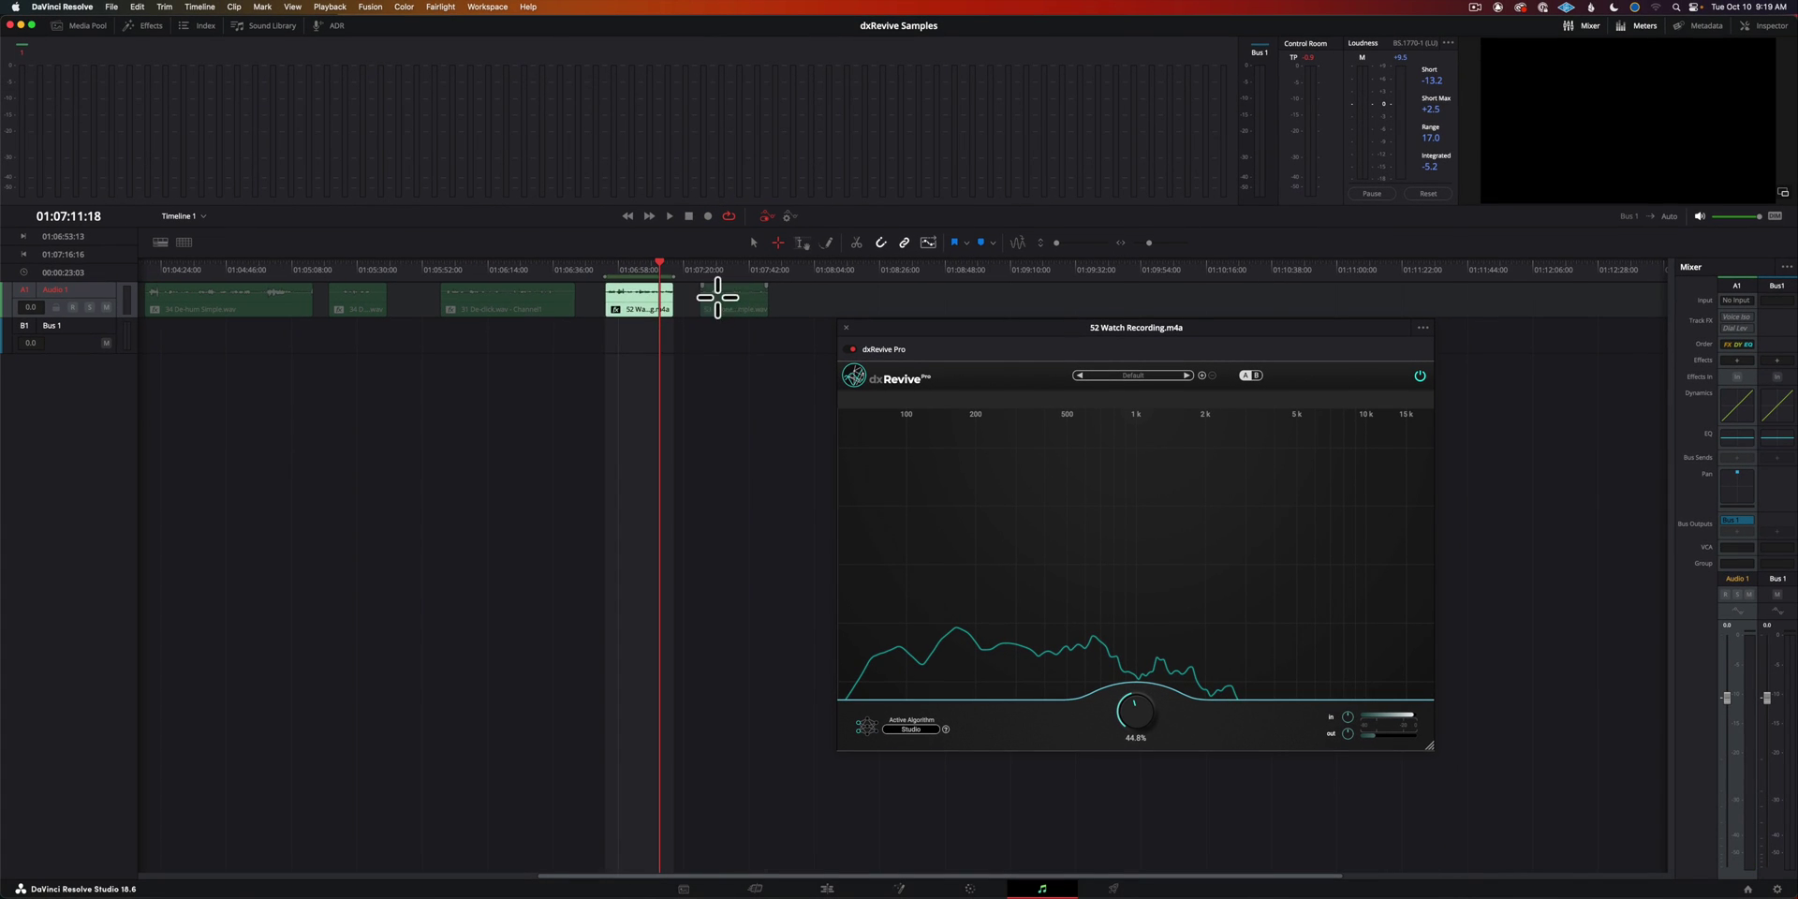
click(731, 297)
Play the 52 Watch Recording clip from its start.
click(701, 269)
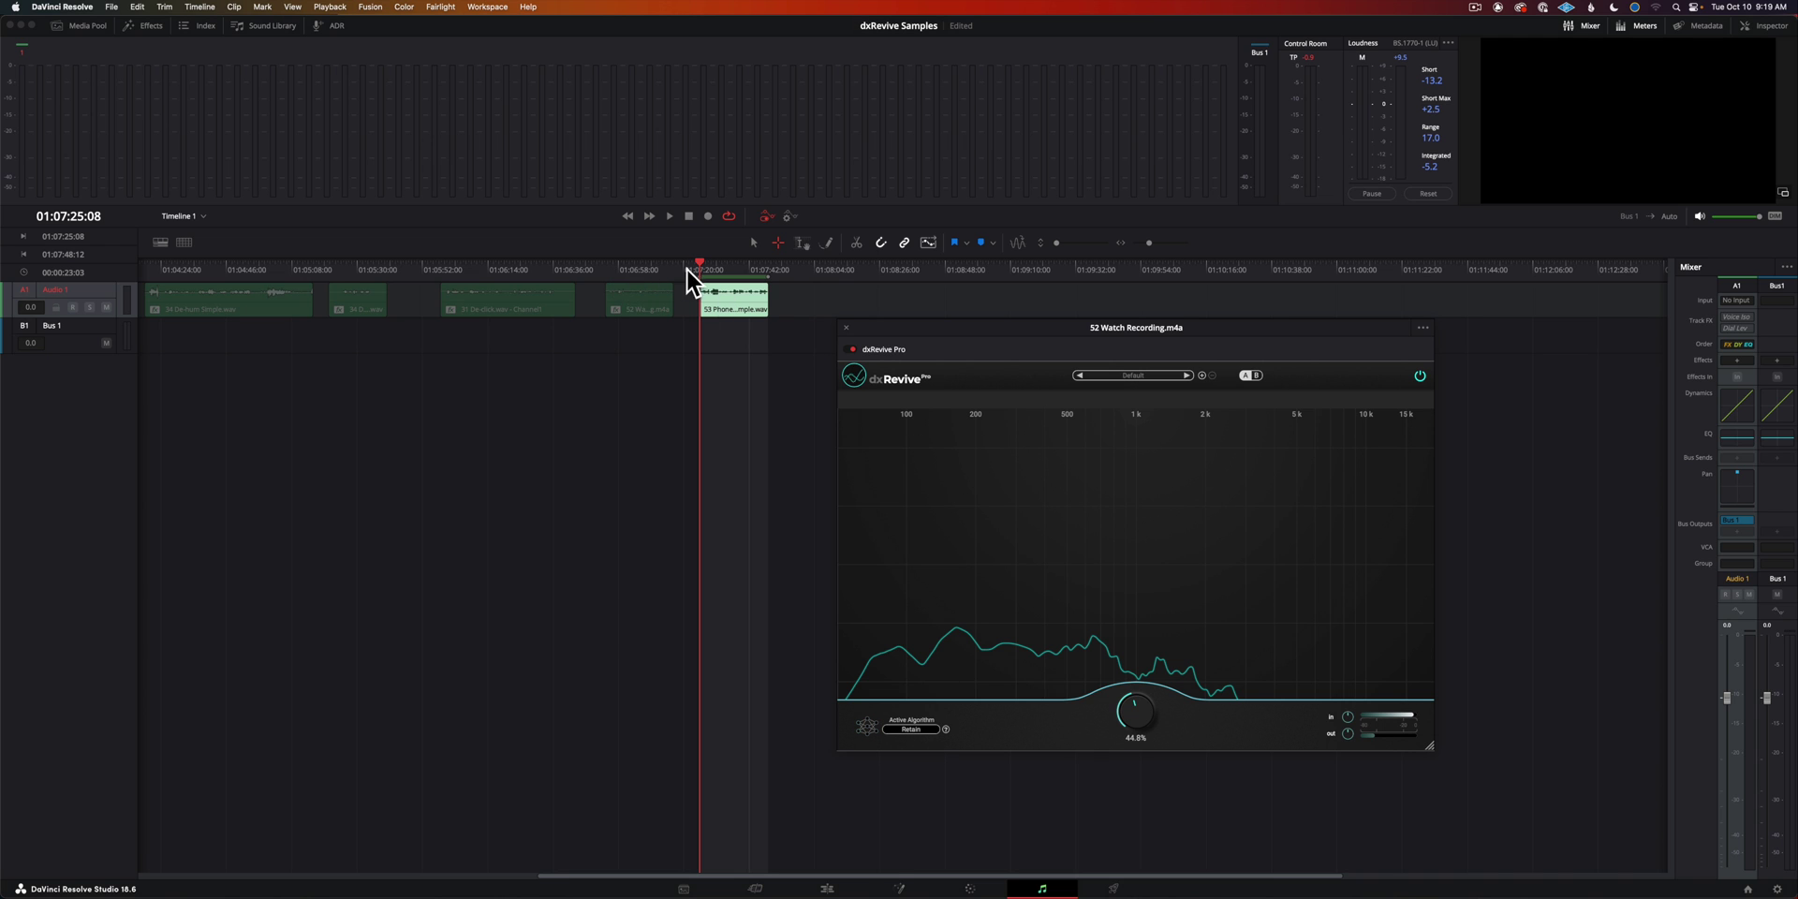
click(642, 298)
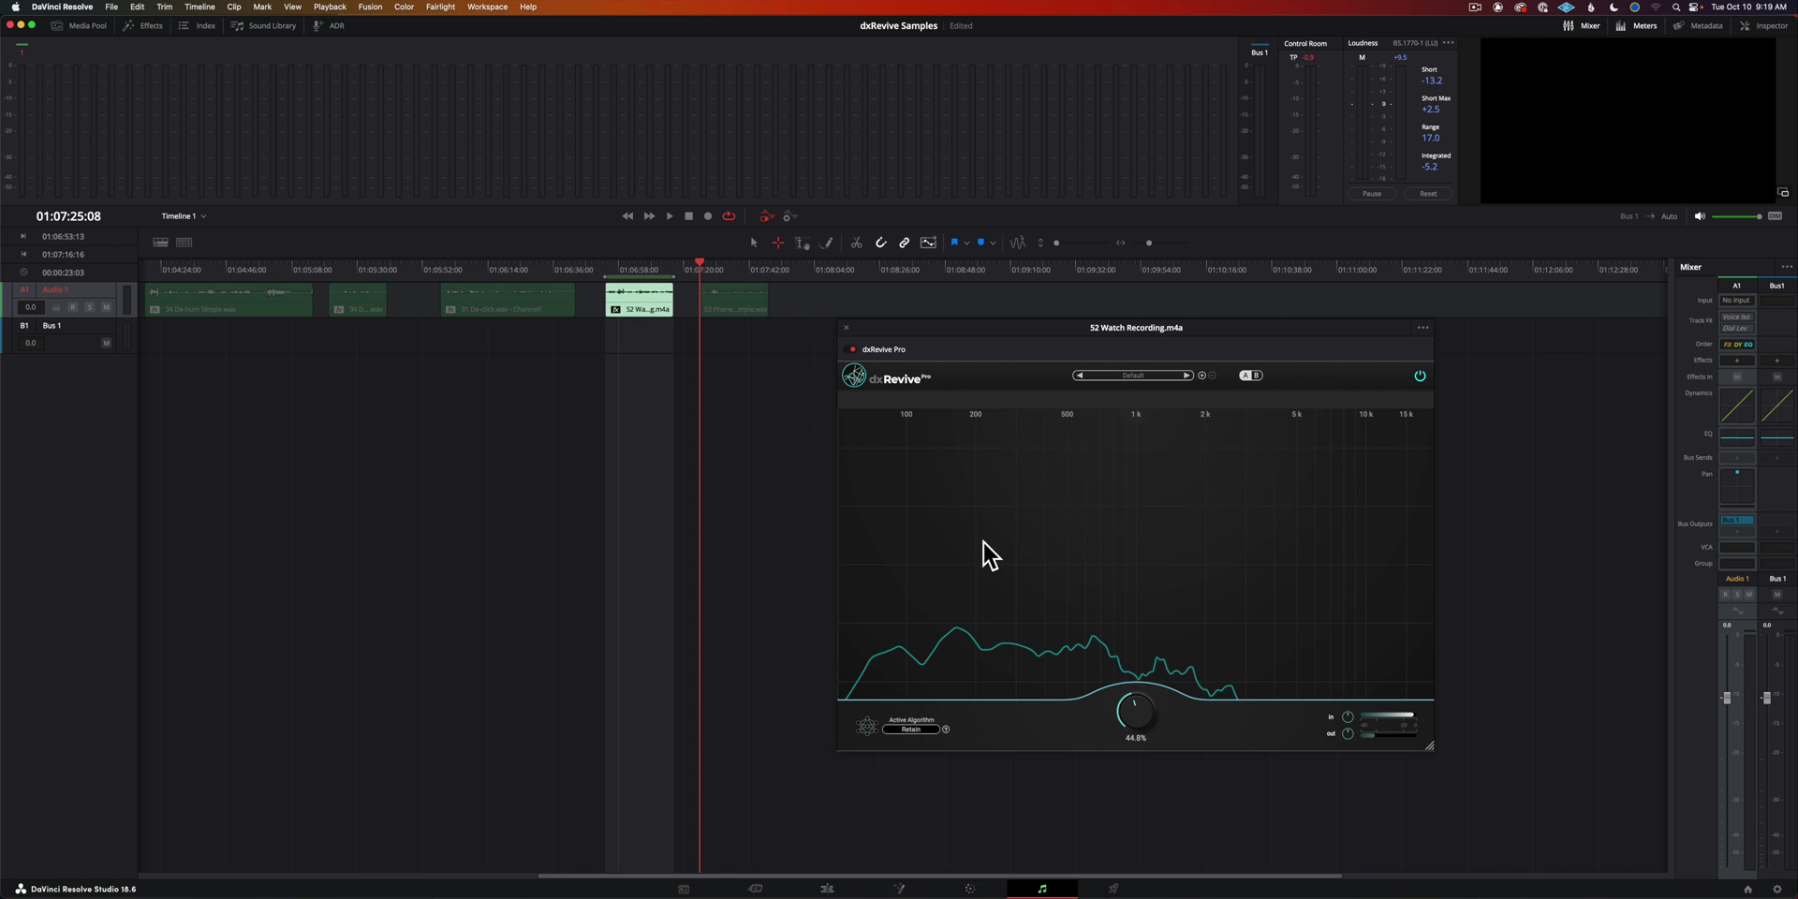
click(607, 267)
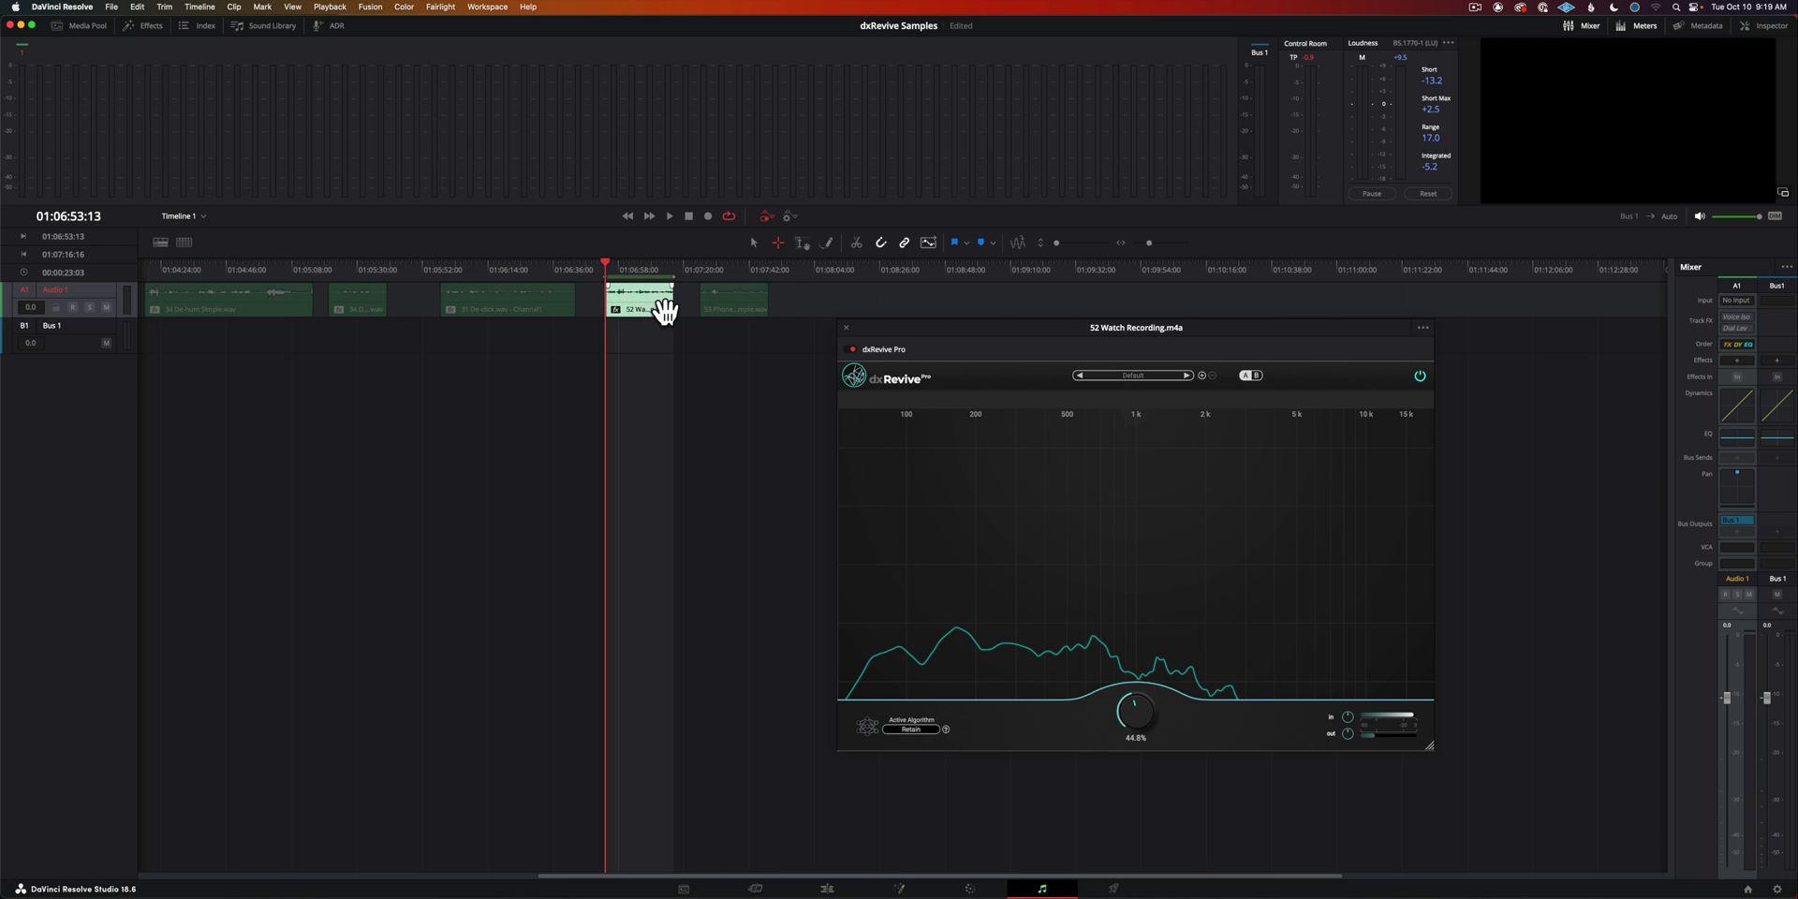
key(space)
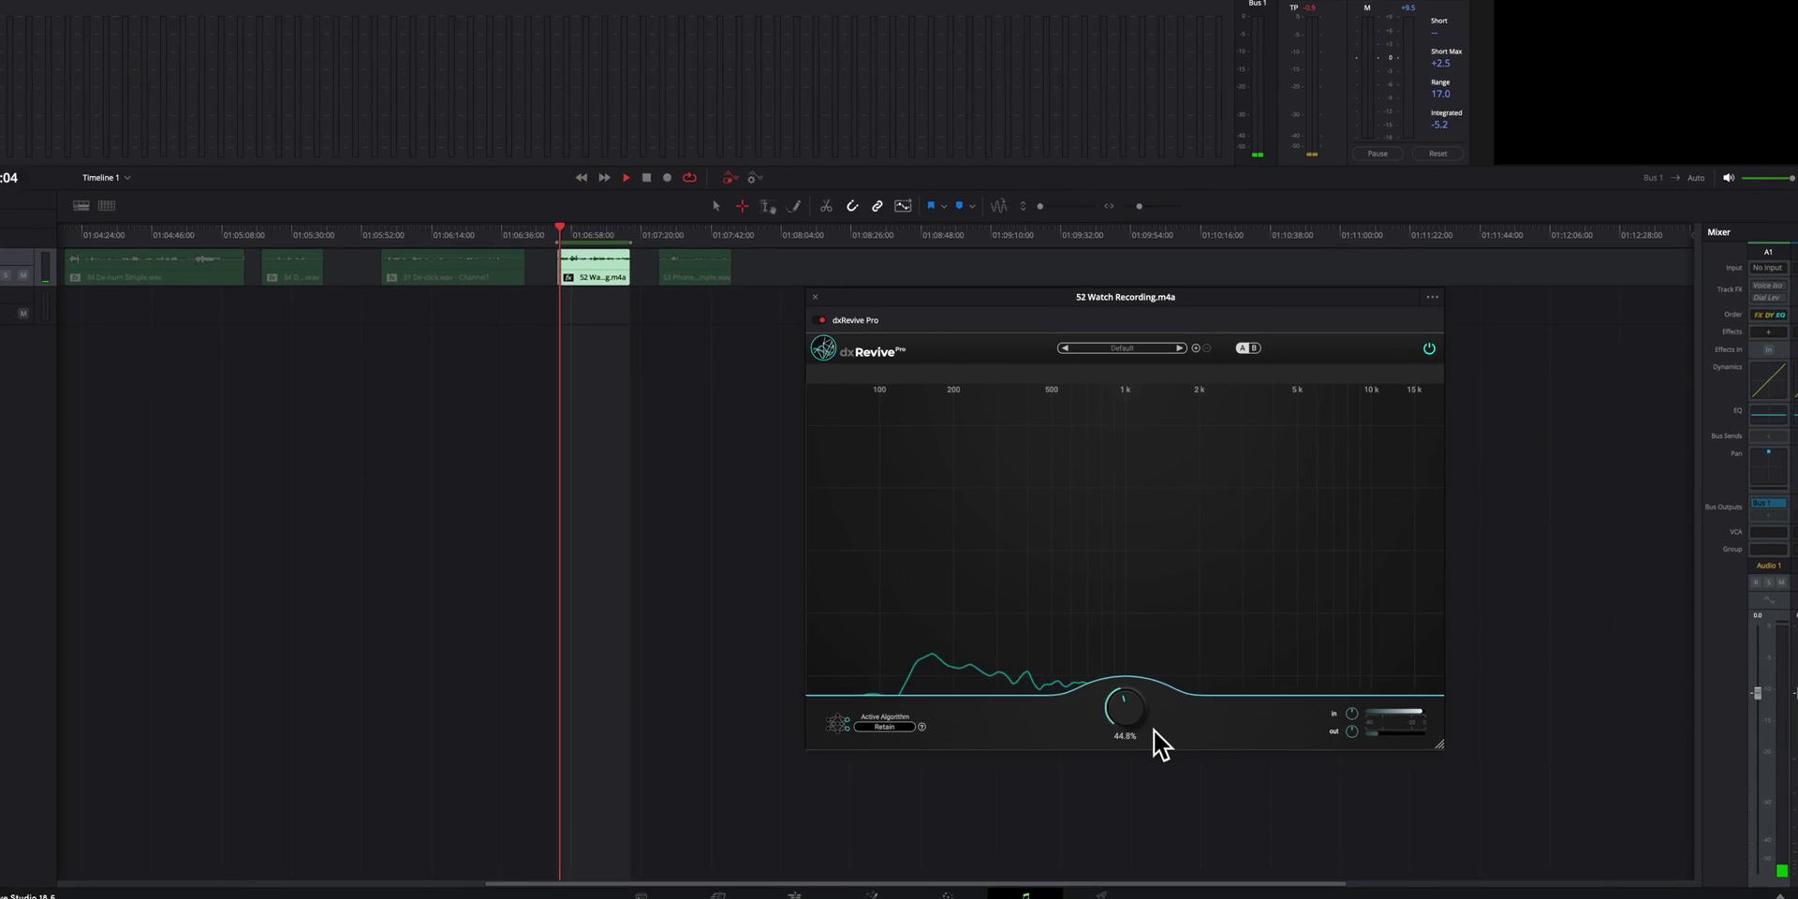
scroll(1124, 707, up, 5)
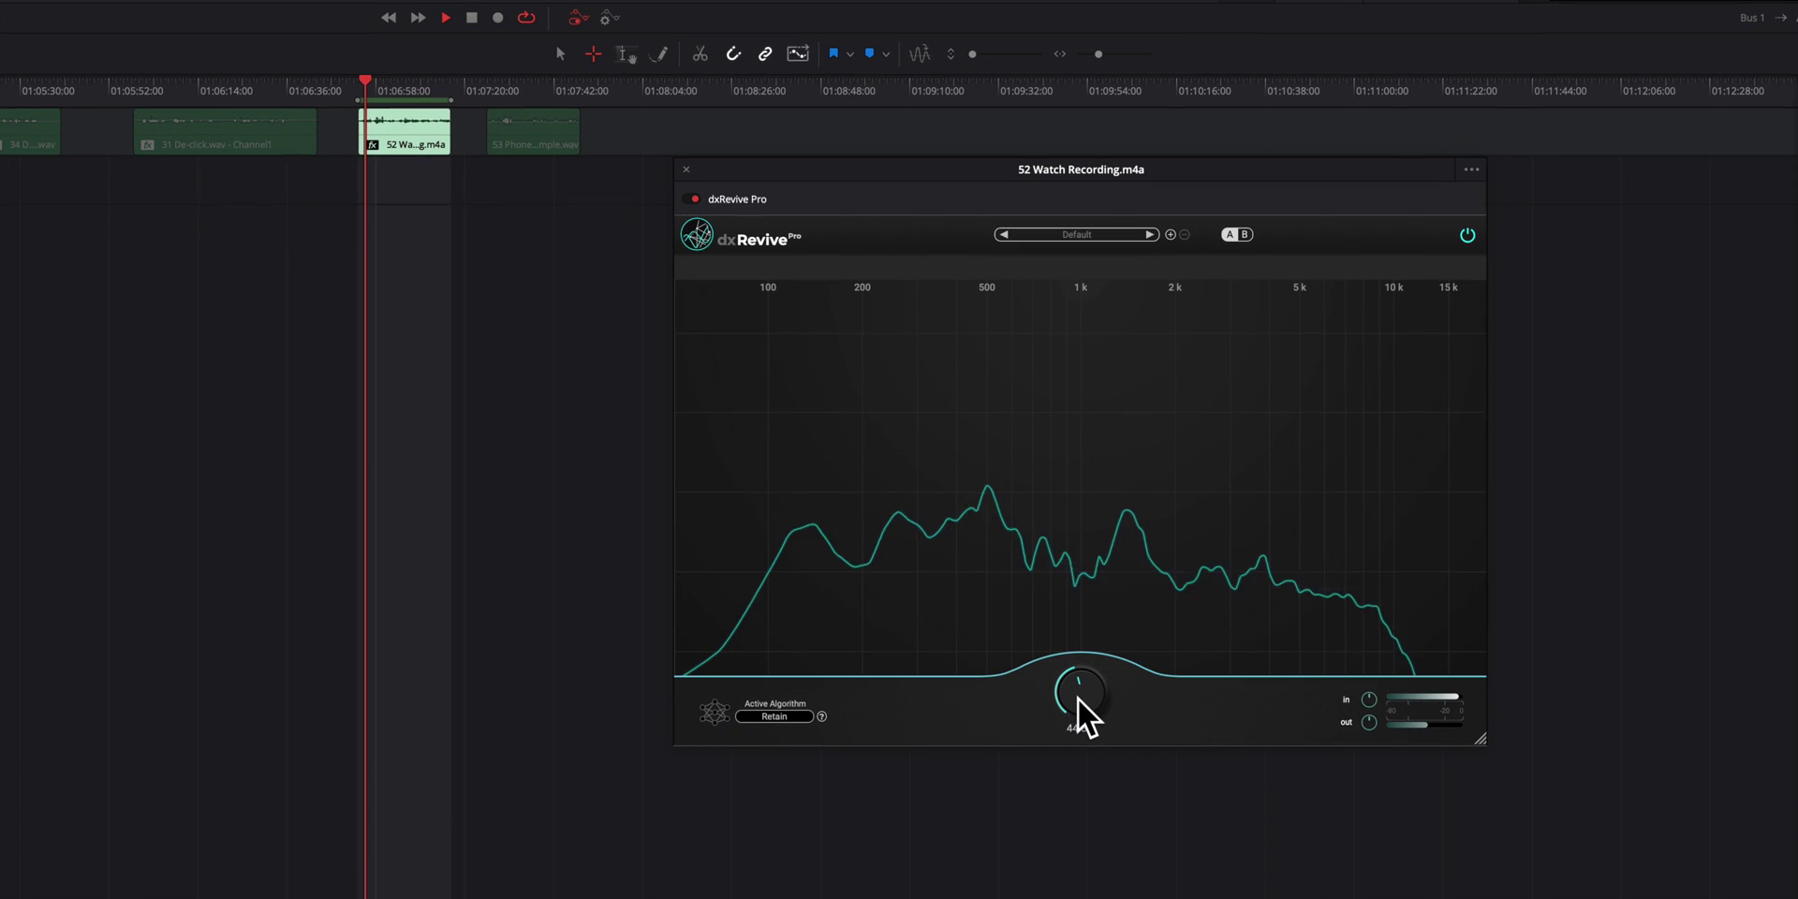
scroll(1086, 693, up, 1)
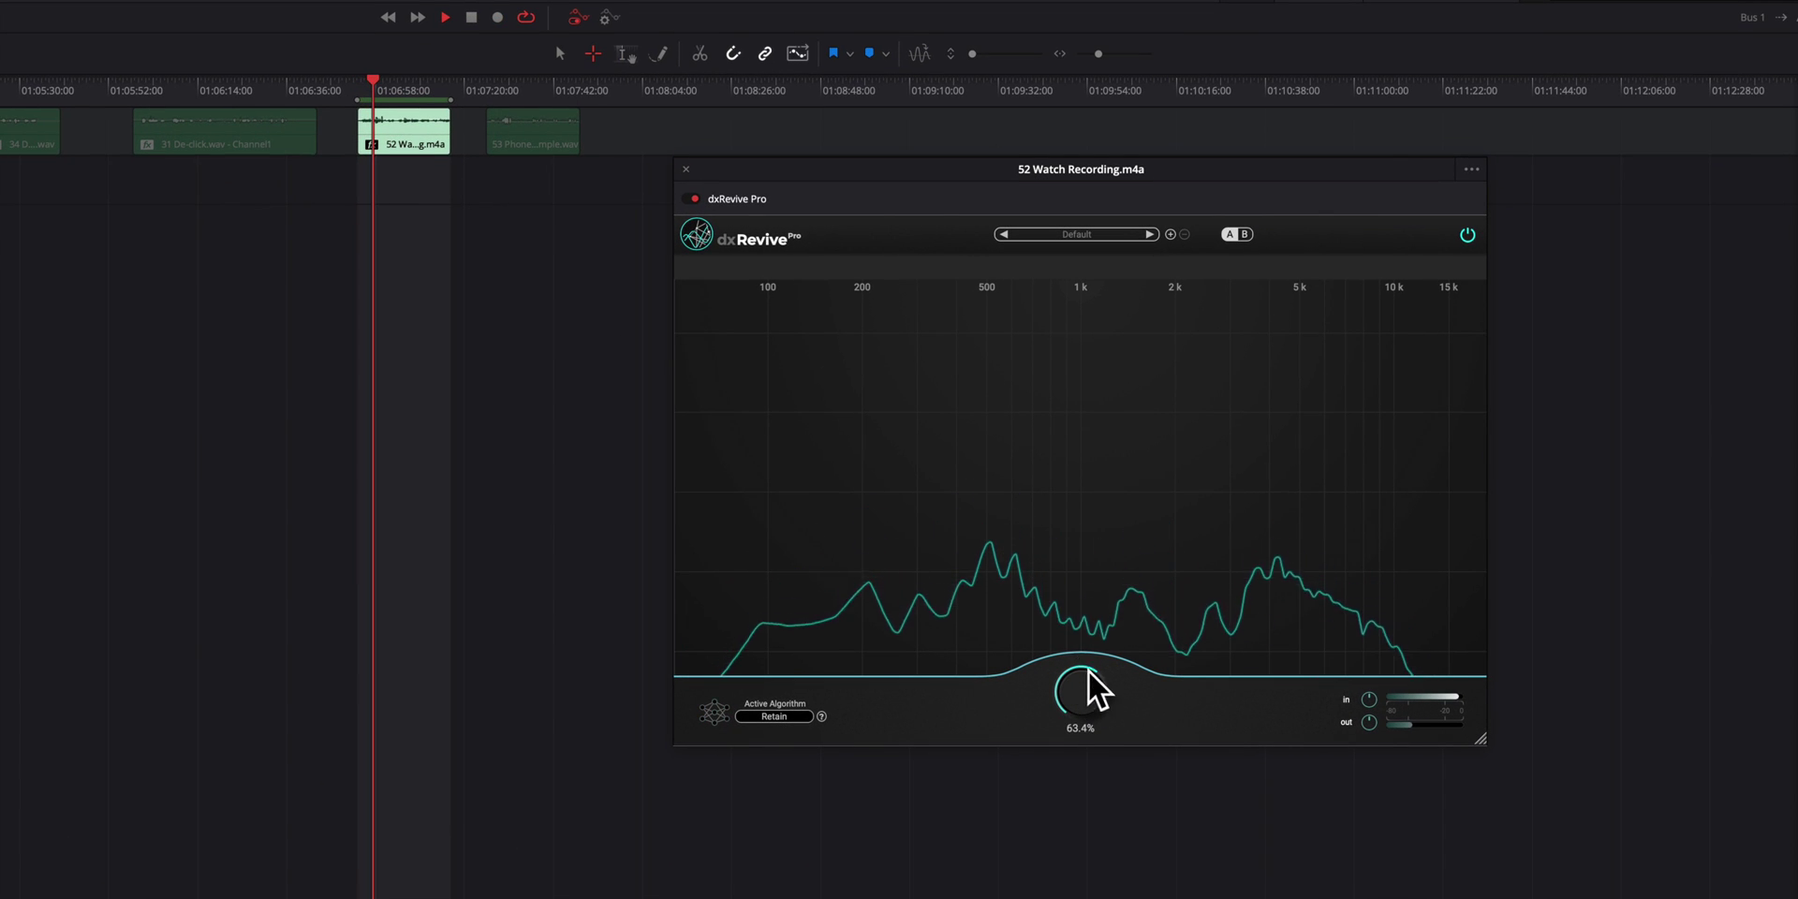
scroll(1077, 708, down, 1)
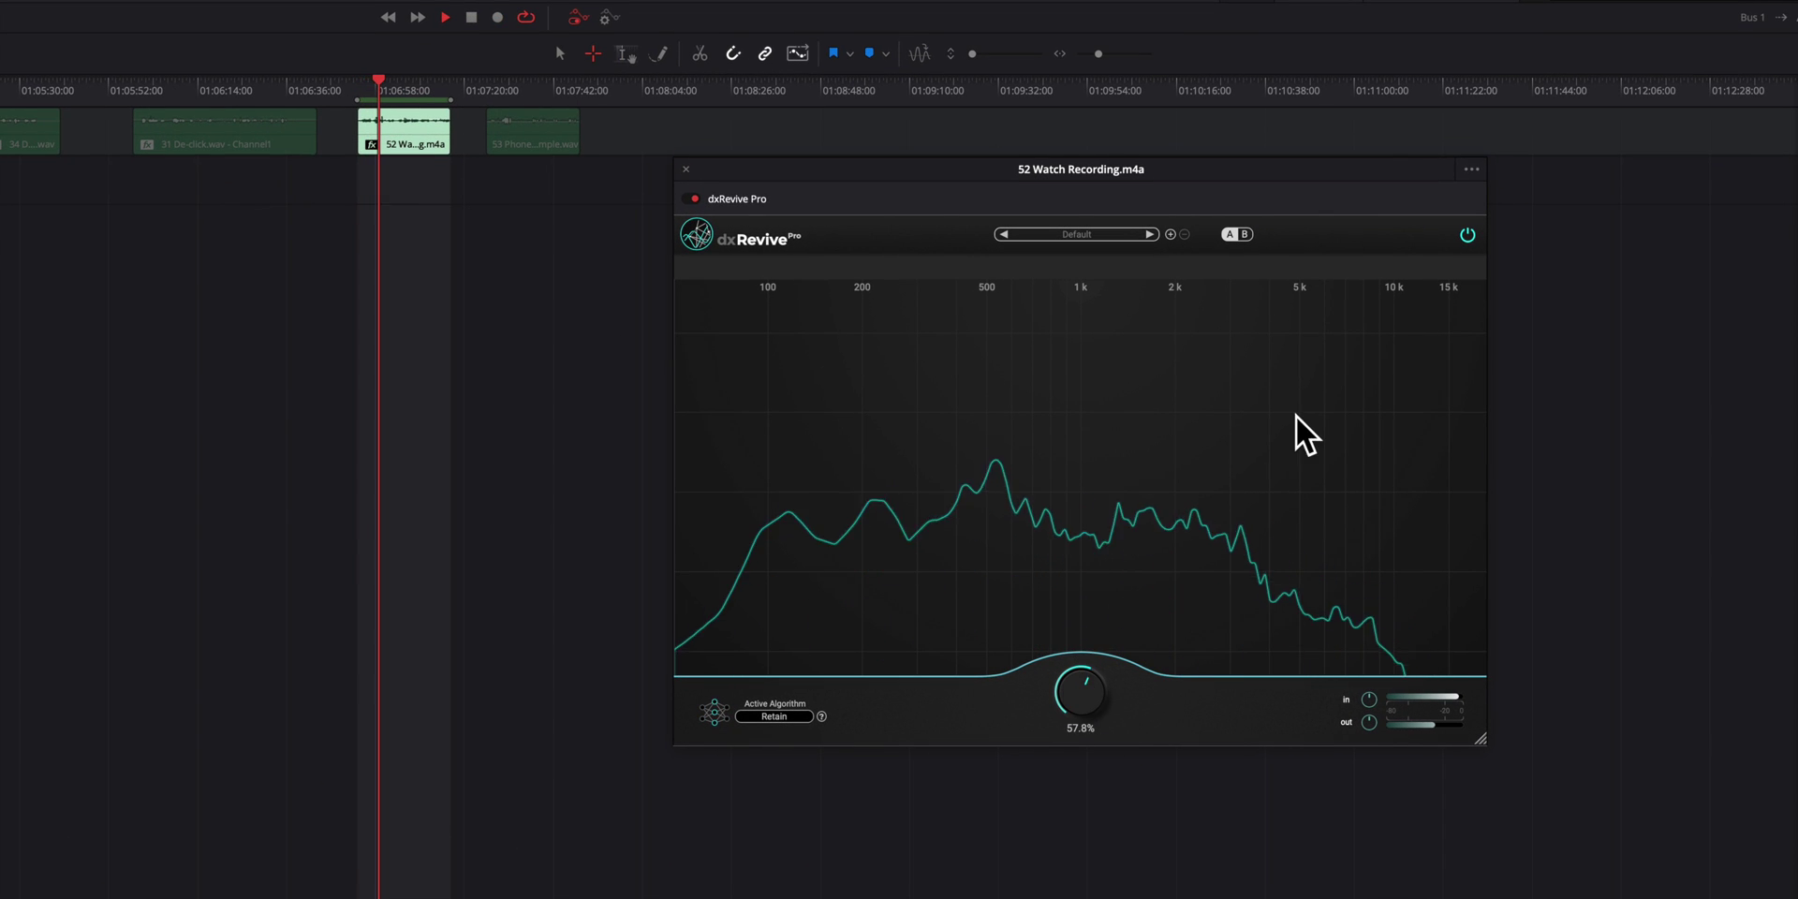
Compare bypassed and processed audio, then set the strength to 64.0%.
click(1468, 235)
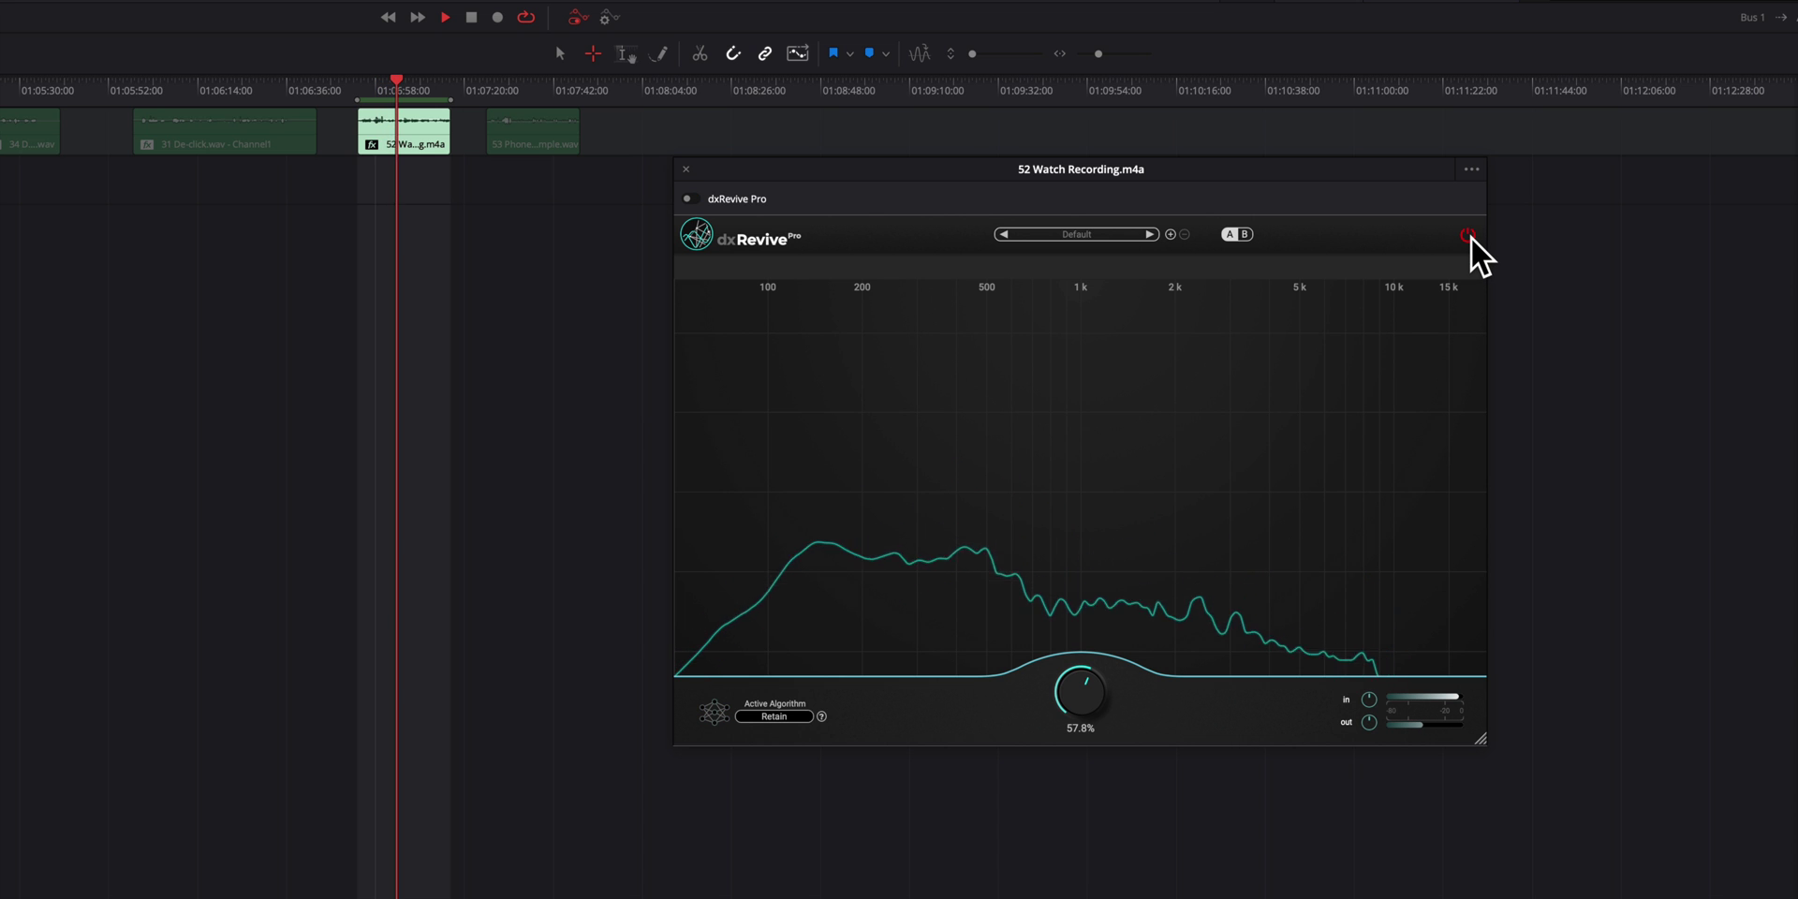
click(1468, 235)
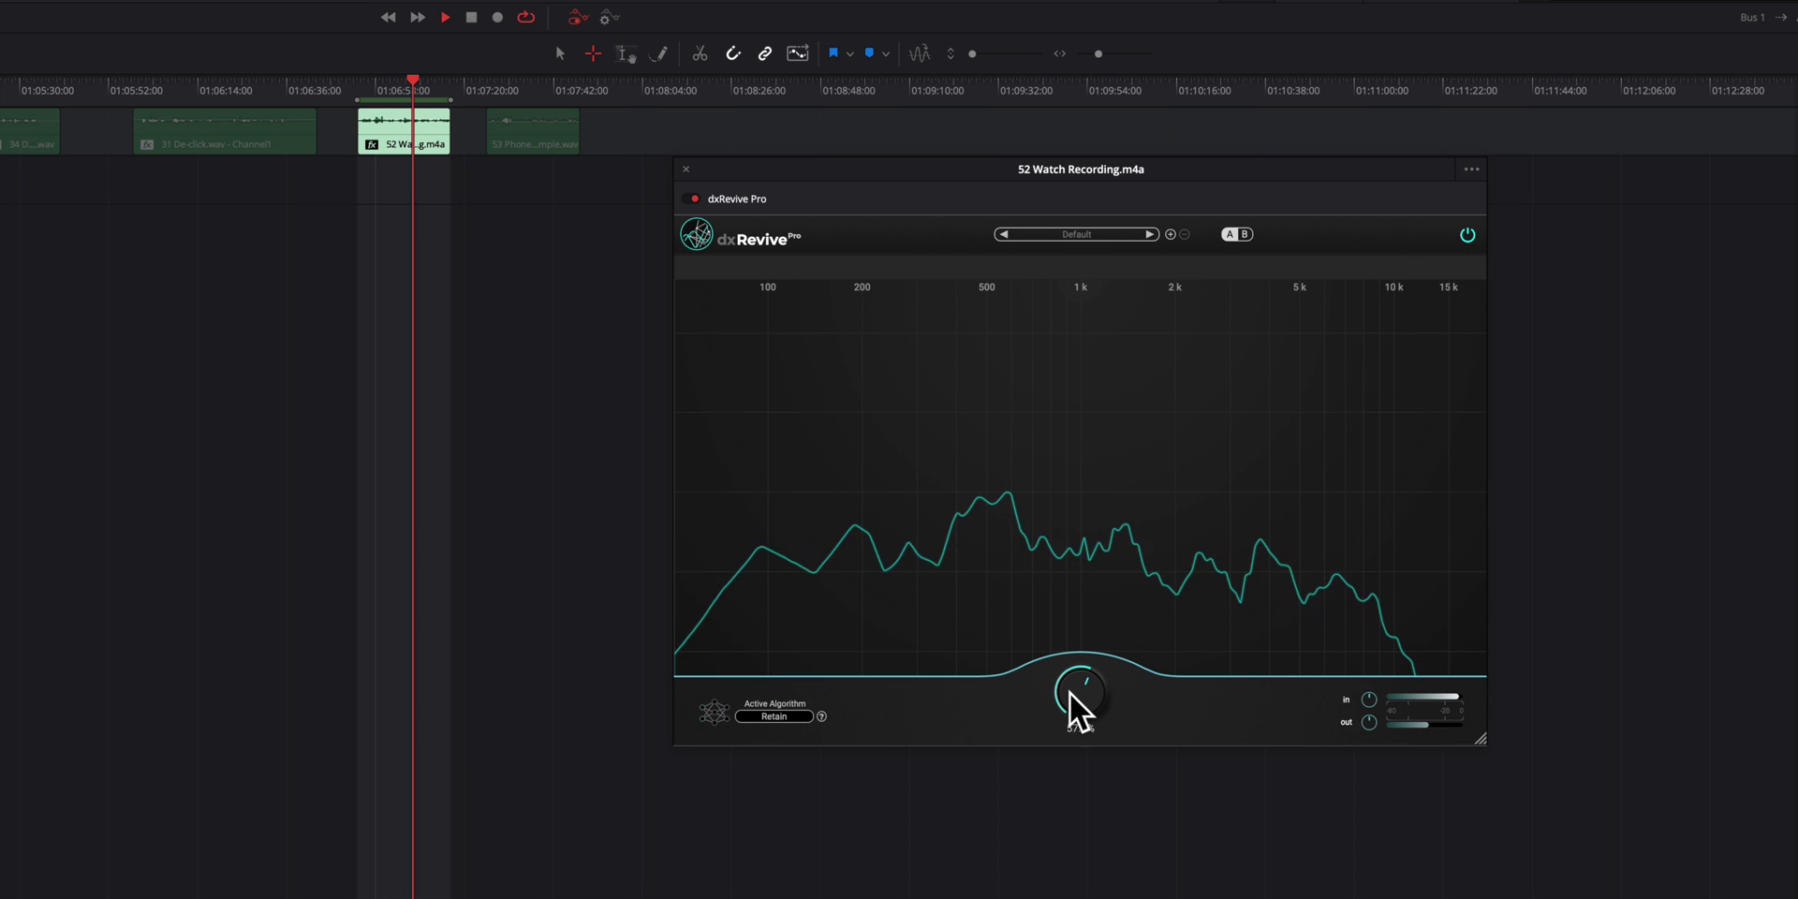
drag(1075, 698, 1080, 594)
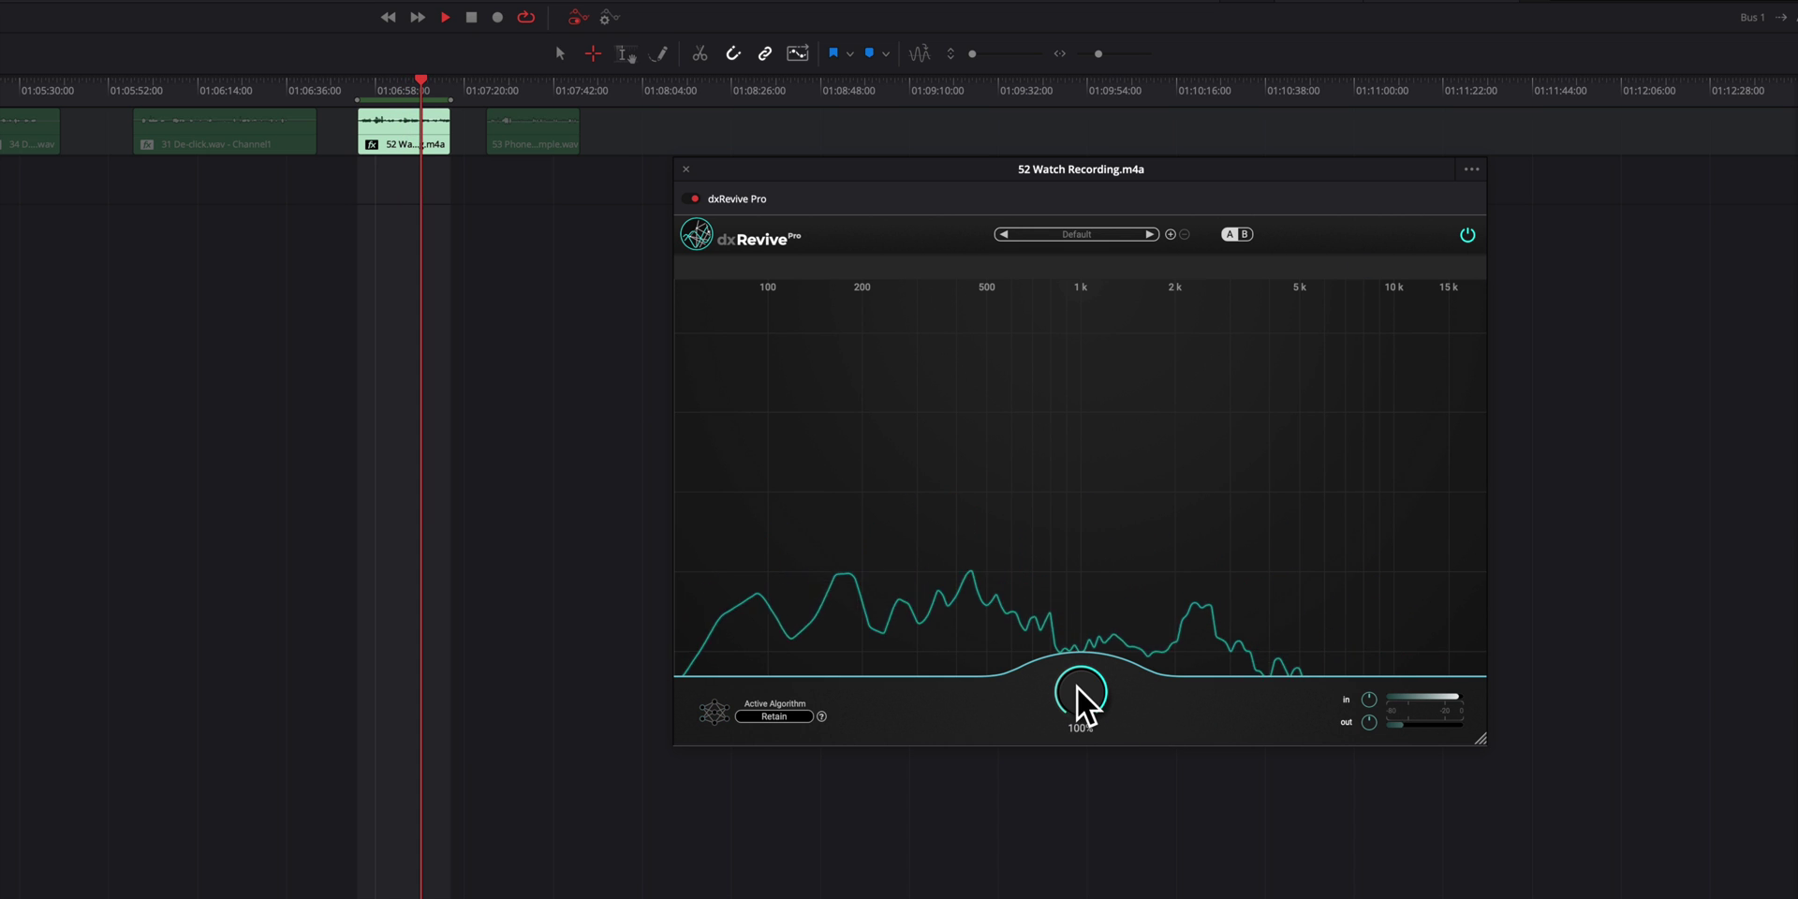
drag(1076, 697, 1076, 771)
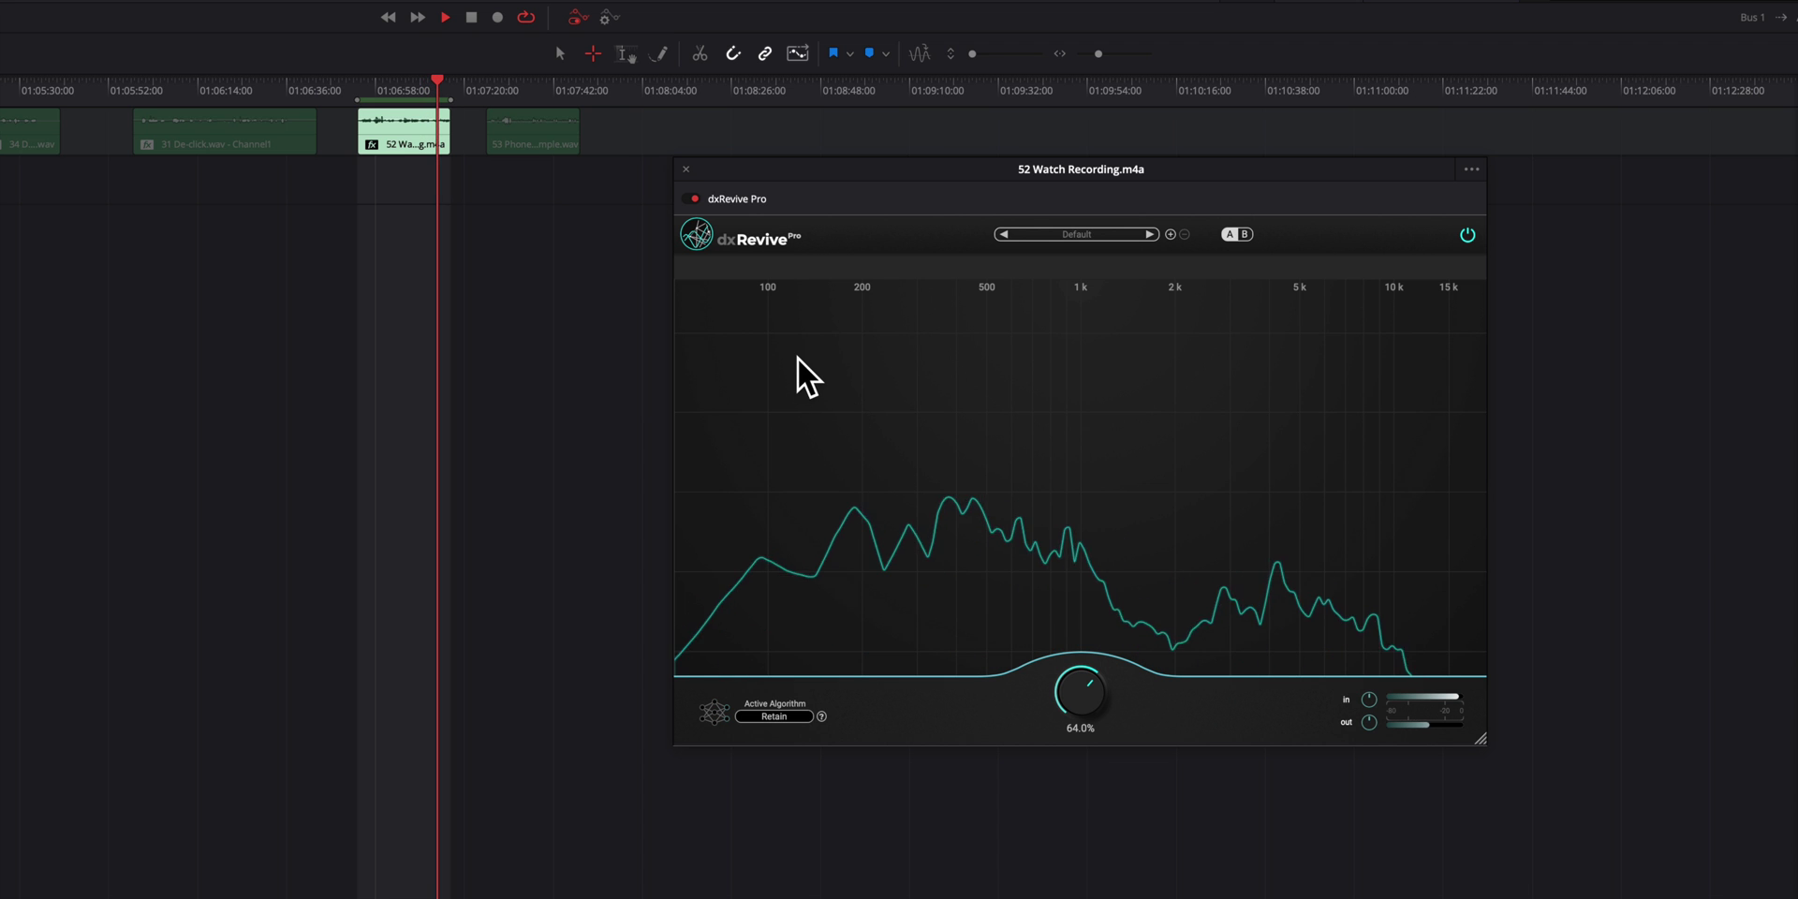
drag(831, 175, 814, 193)
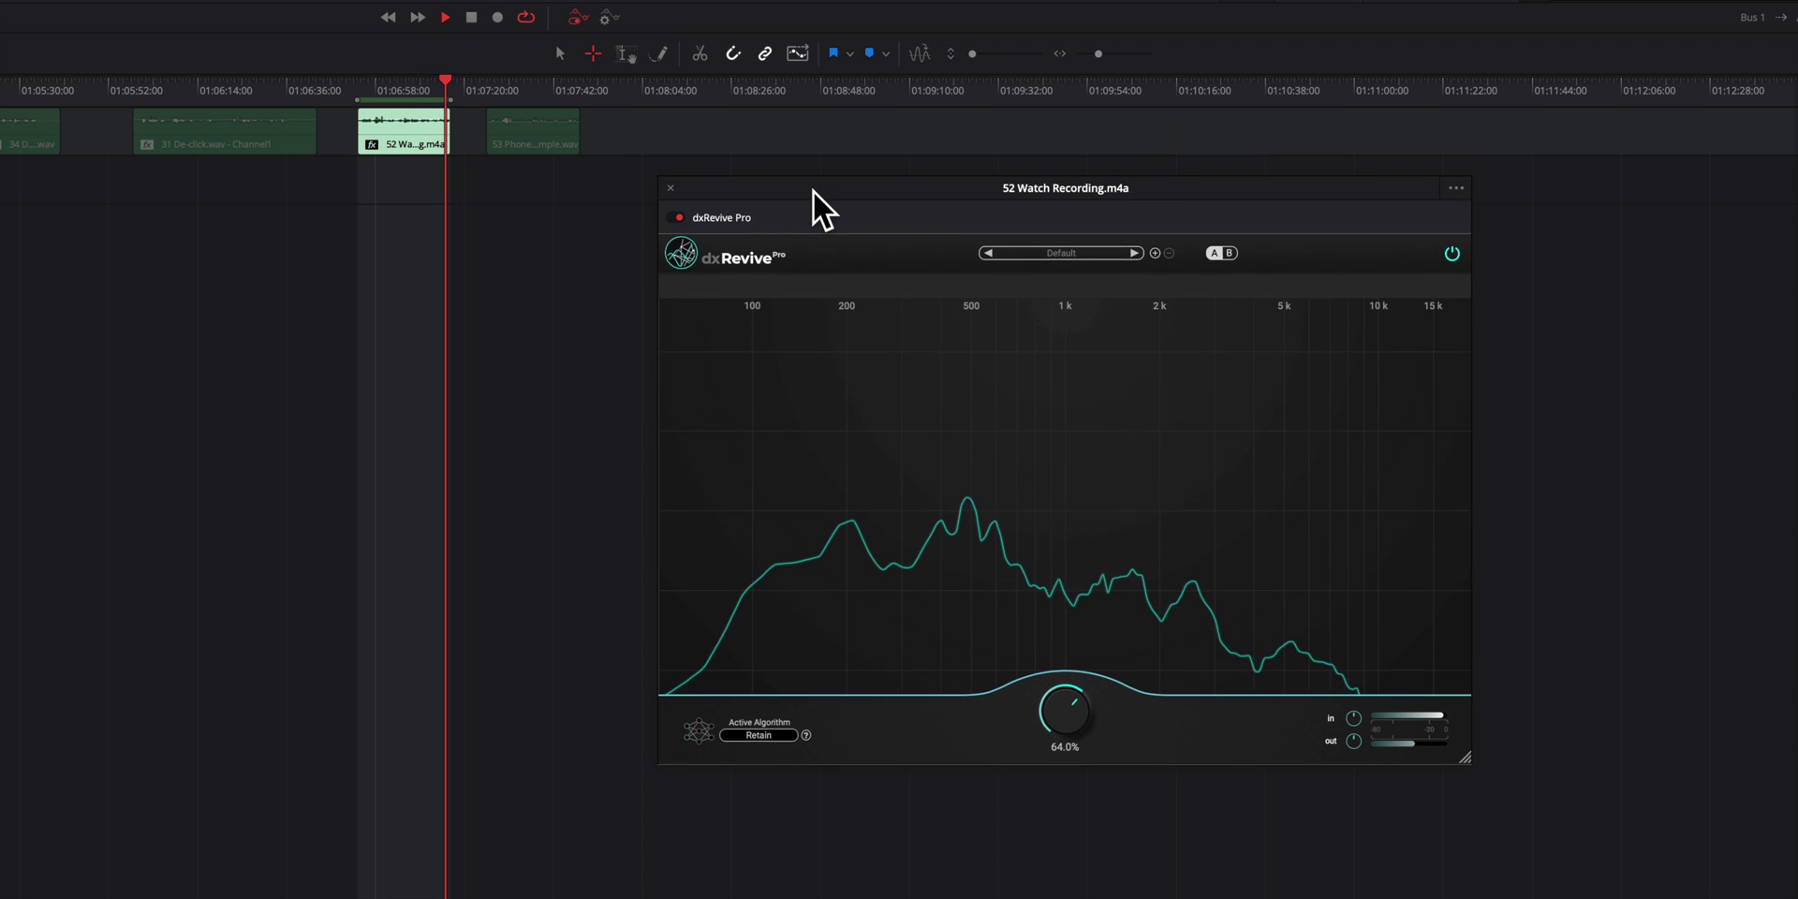
key(space)
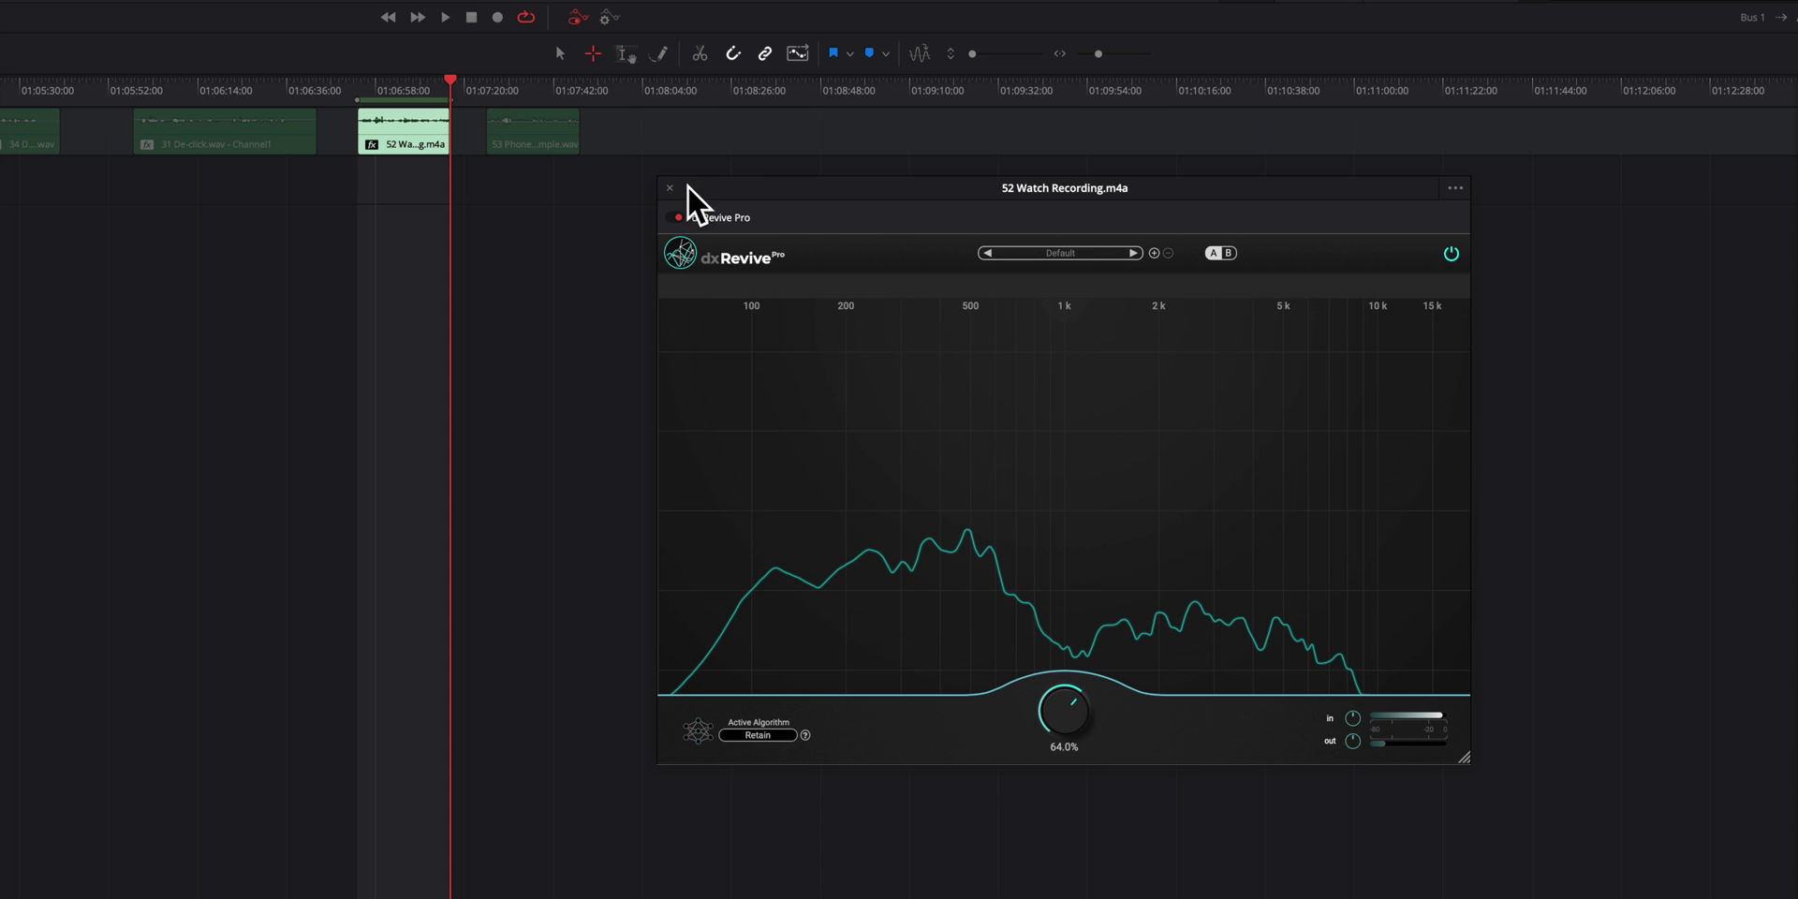
Choose the Studio algorithm and close the 52 clip's plugin window.
click(763, 735)
click(527, 132)
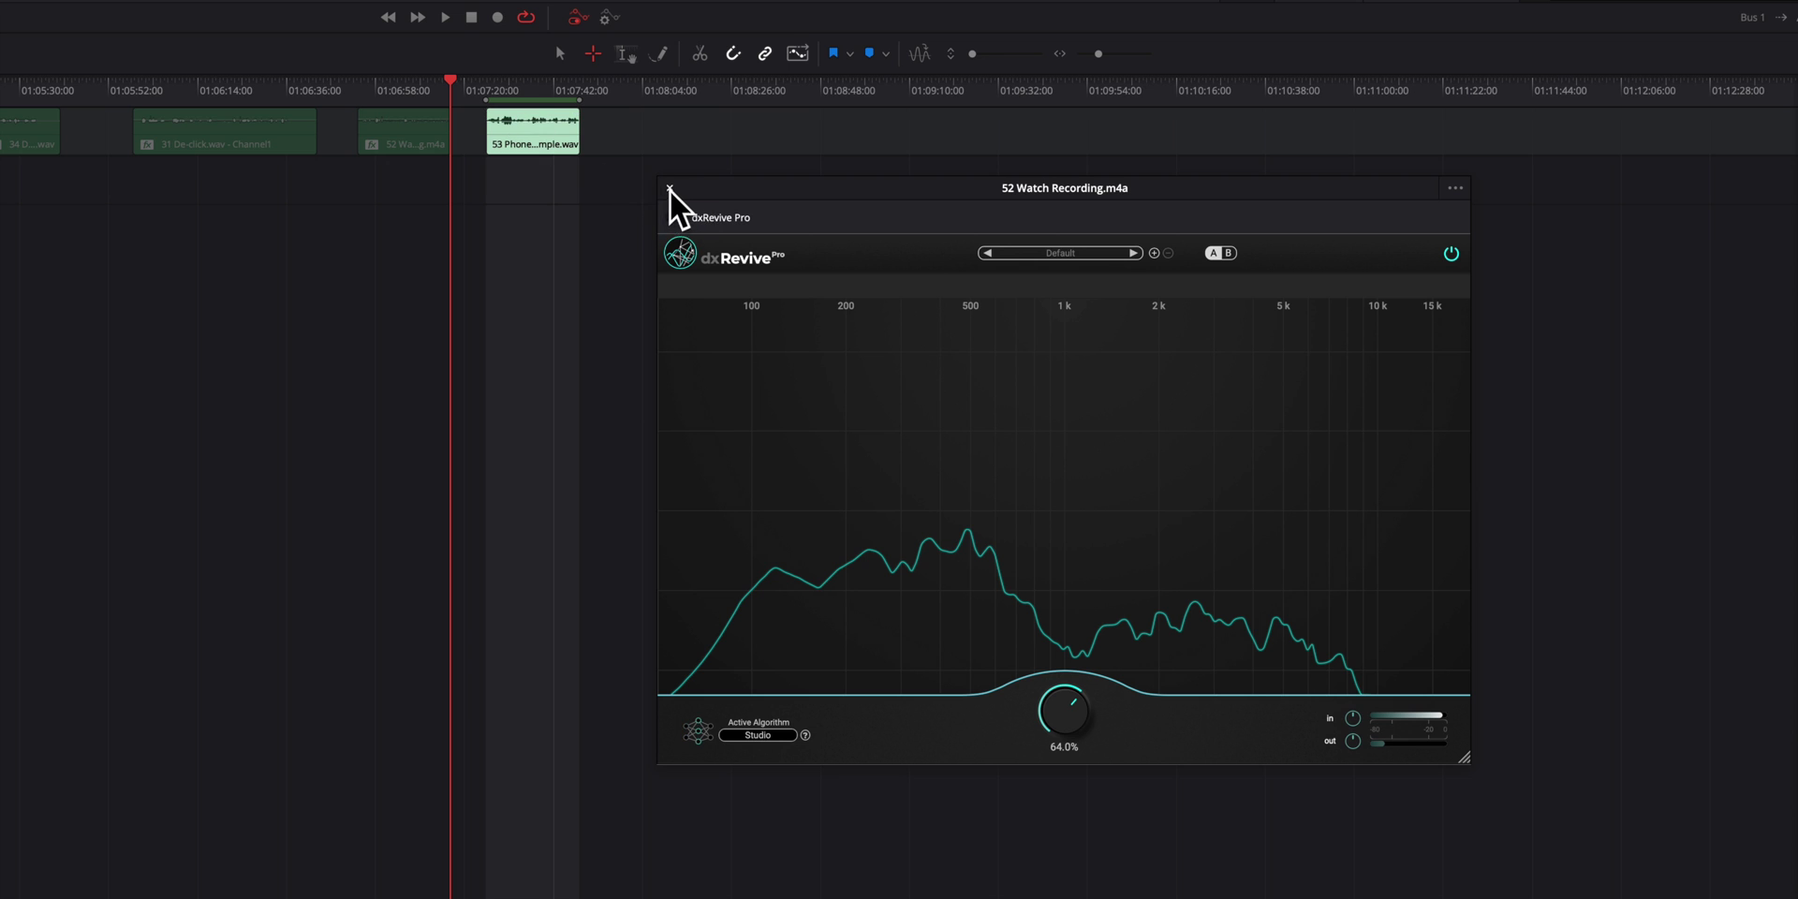
click(669, 187)
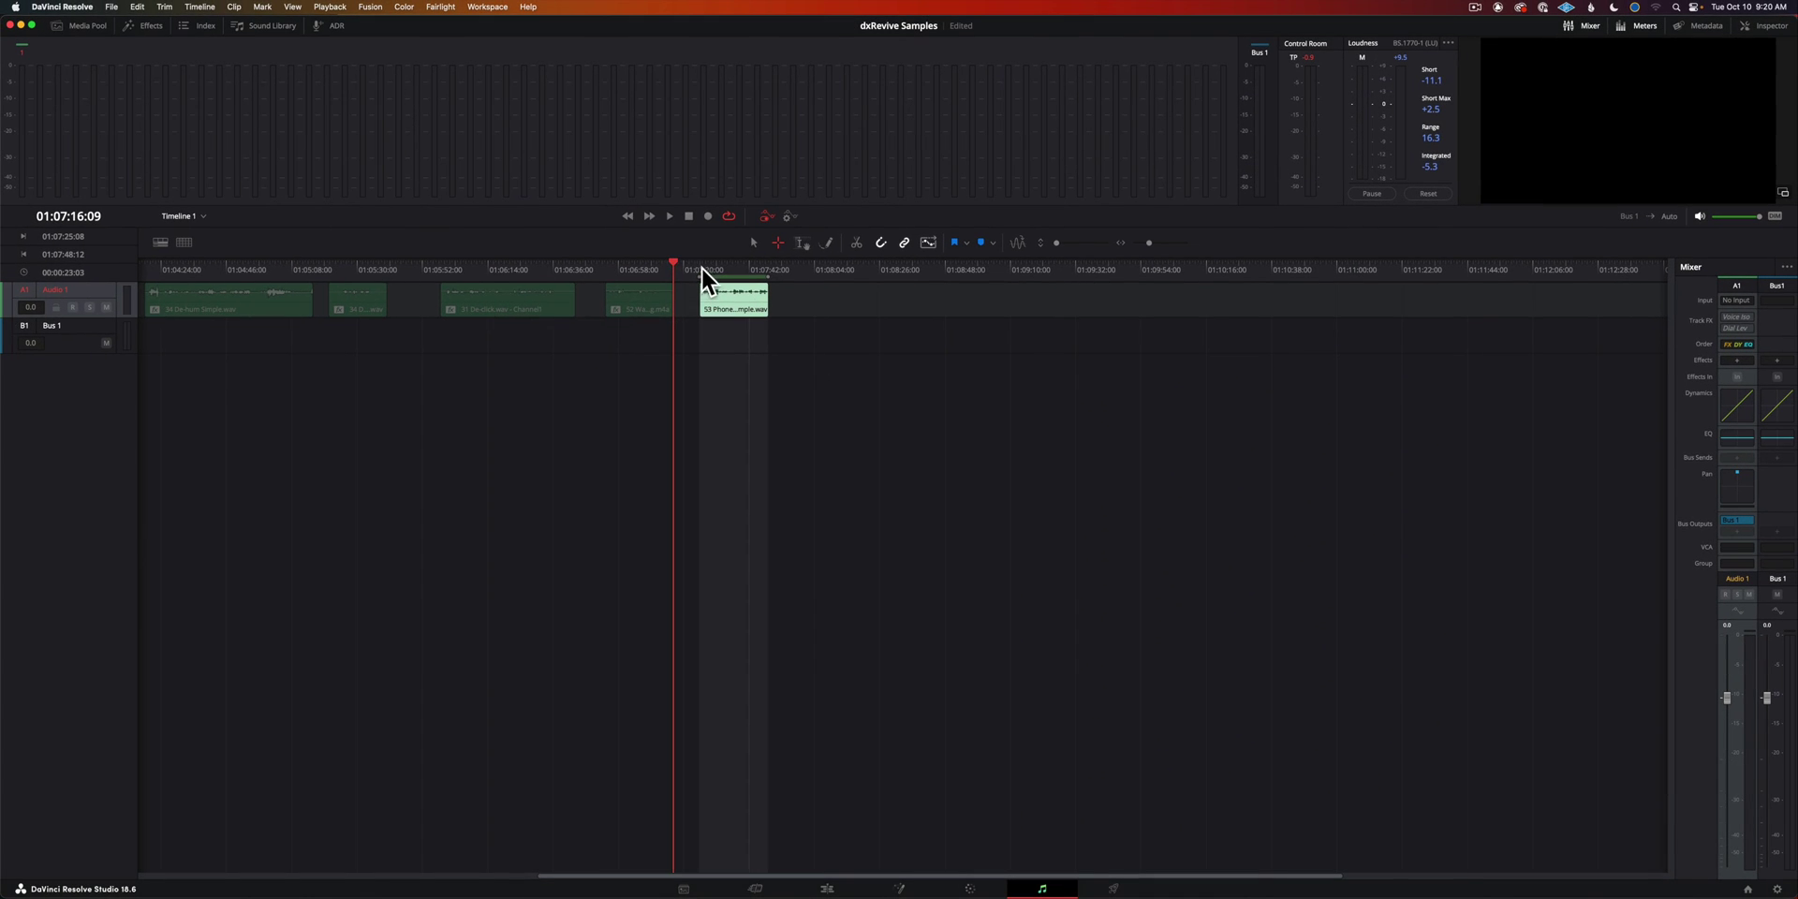
Play the 53 Phone call sounding watch sample clip and drop dxRevive Pro onto it.
click(701, 266)
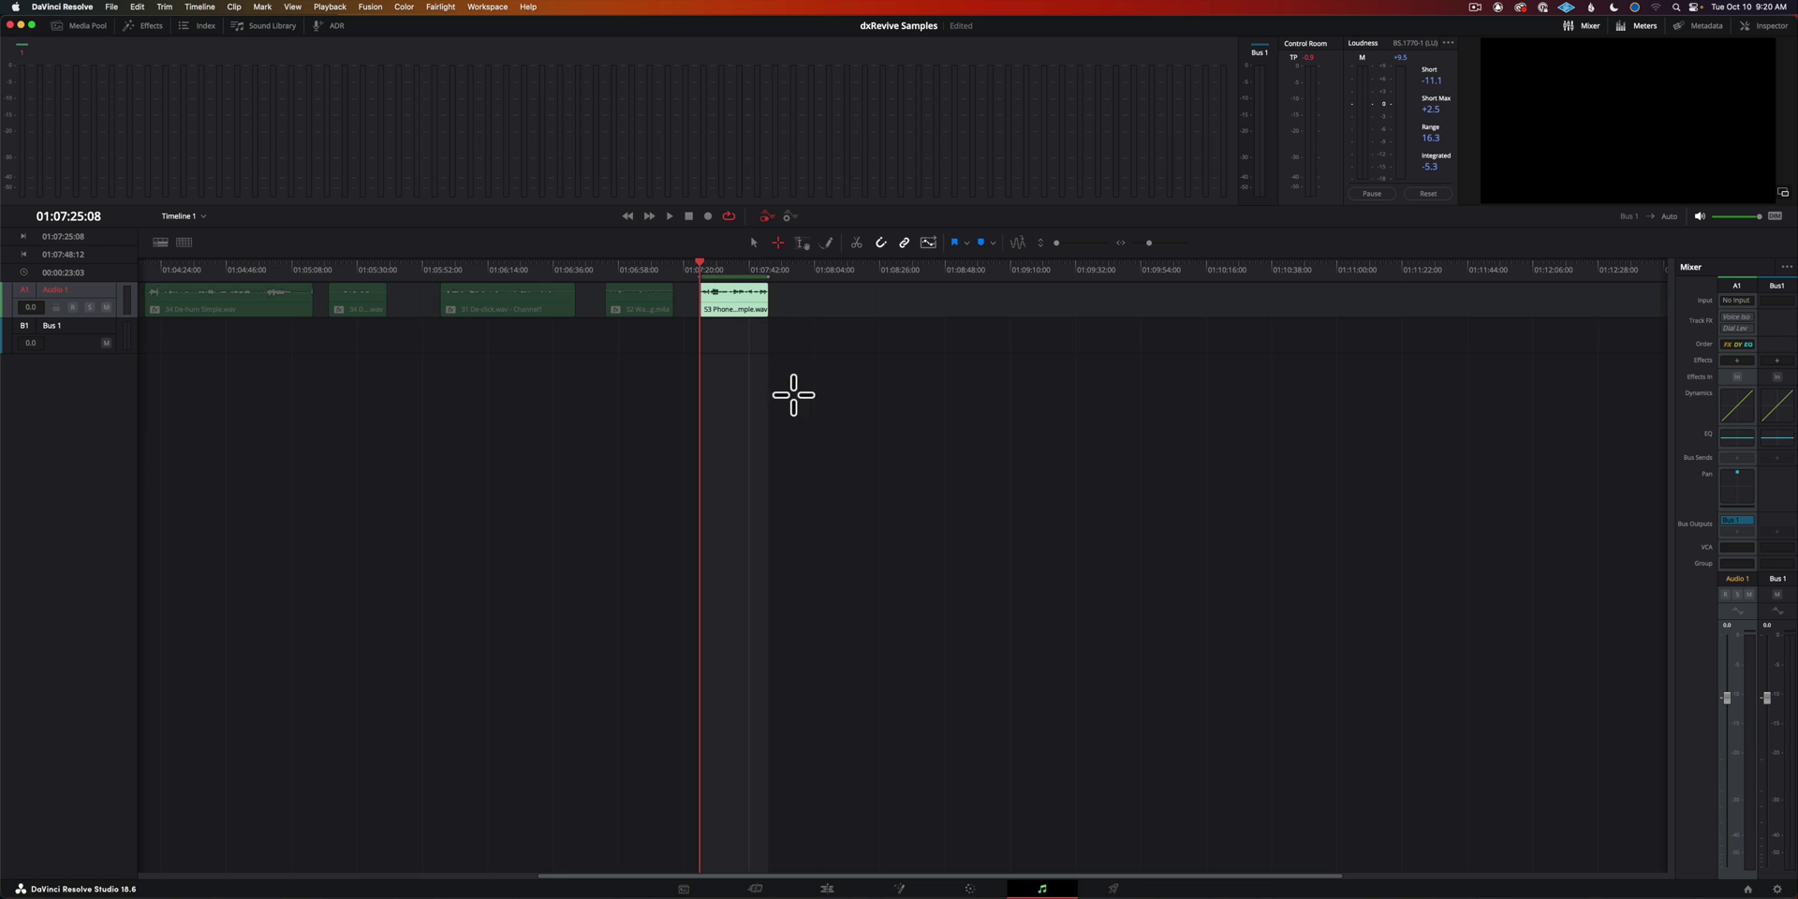
key(space)
click(147, 26)
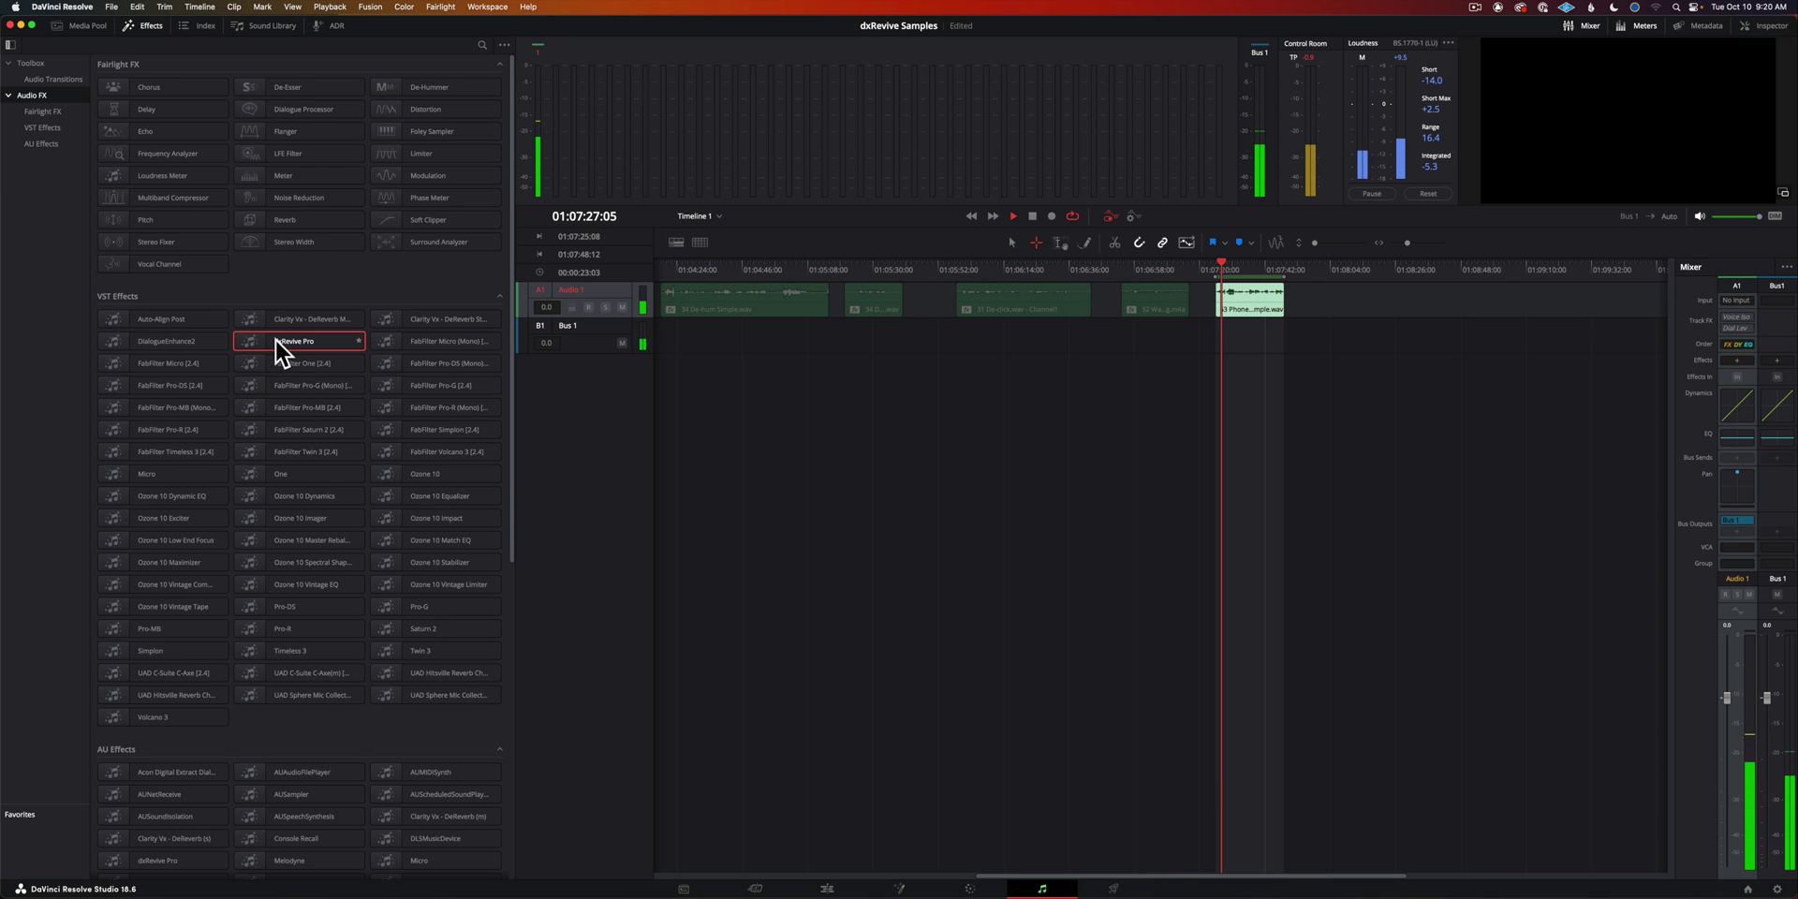
drag(277, 341, 714, 384)
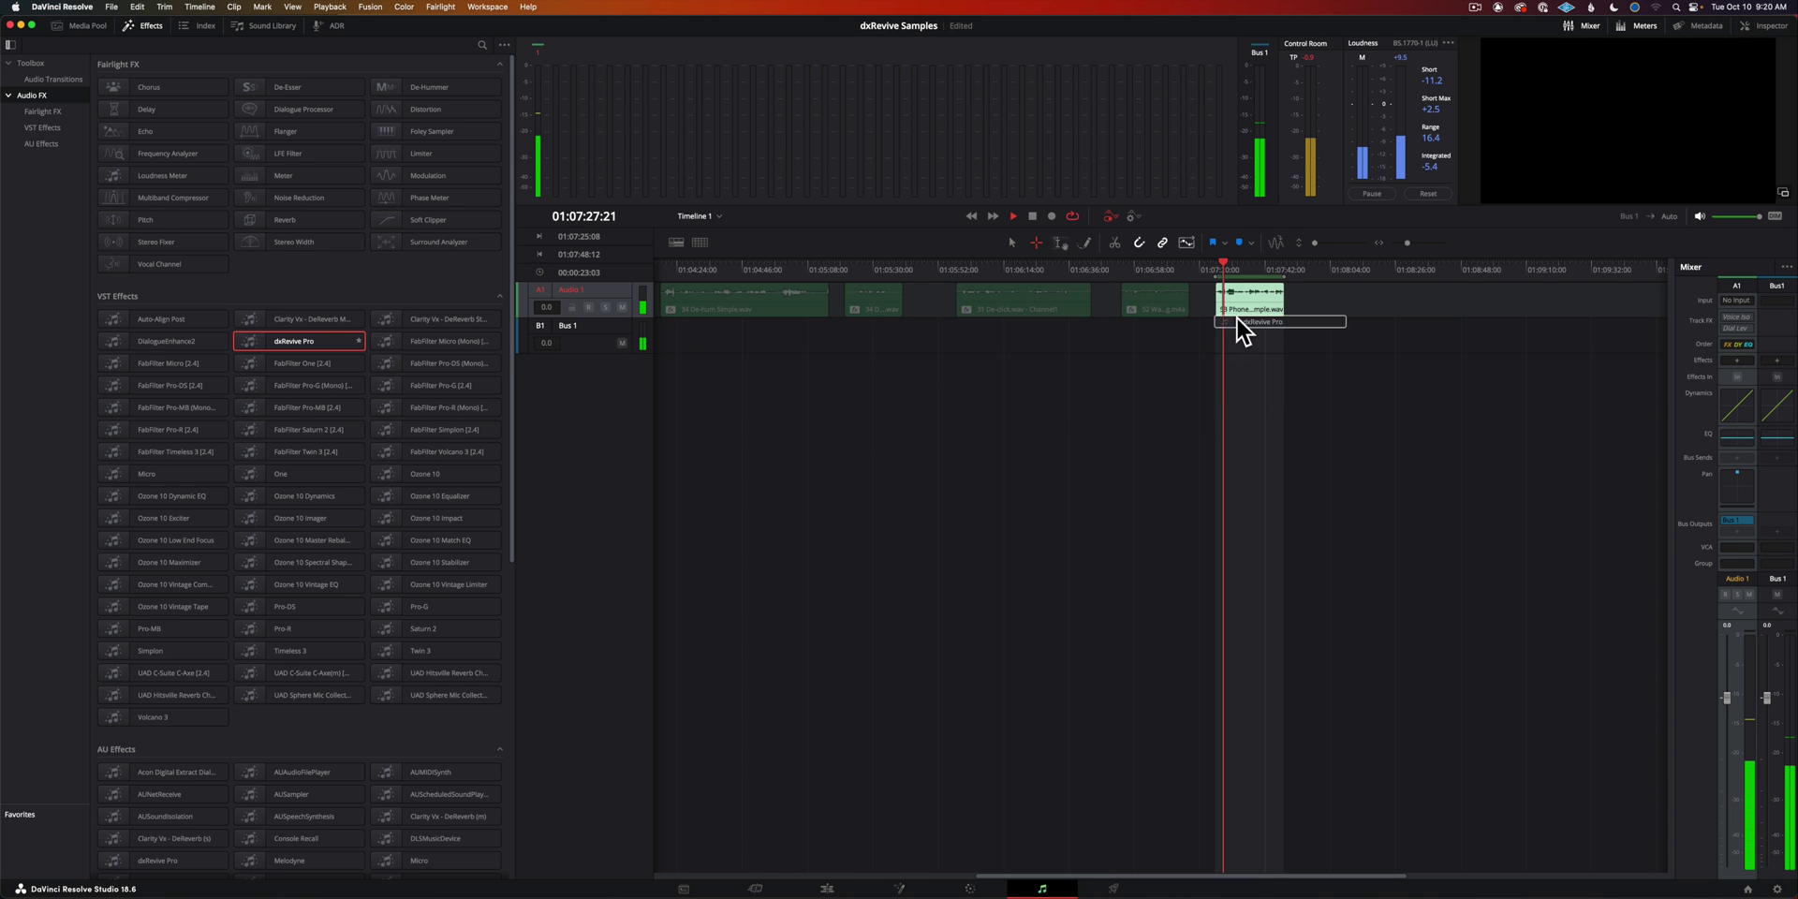
drag(1240, 292, 1240, 292)
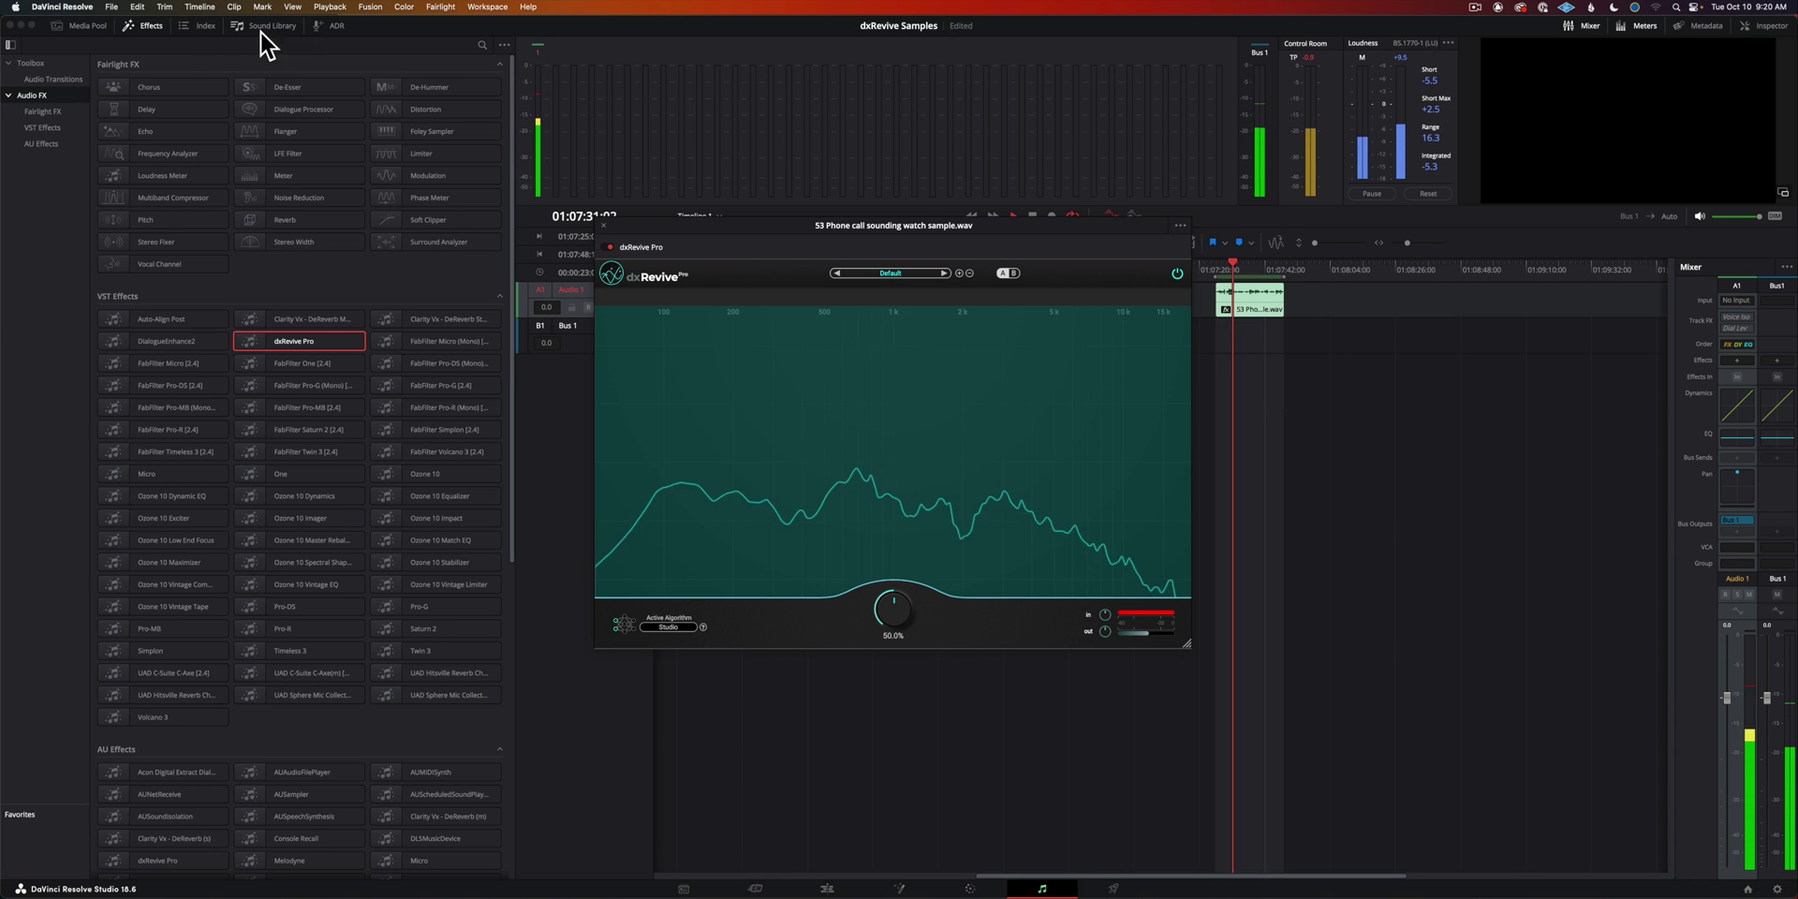
Move the plugin window clear of the timeline and raise the strength to 100%.
click(151, 26)
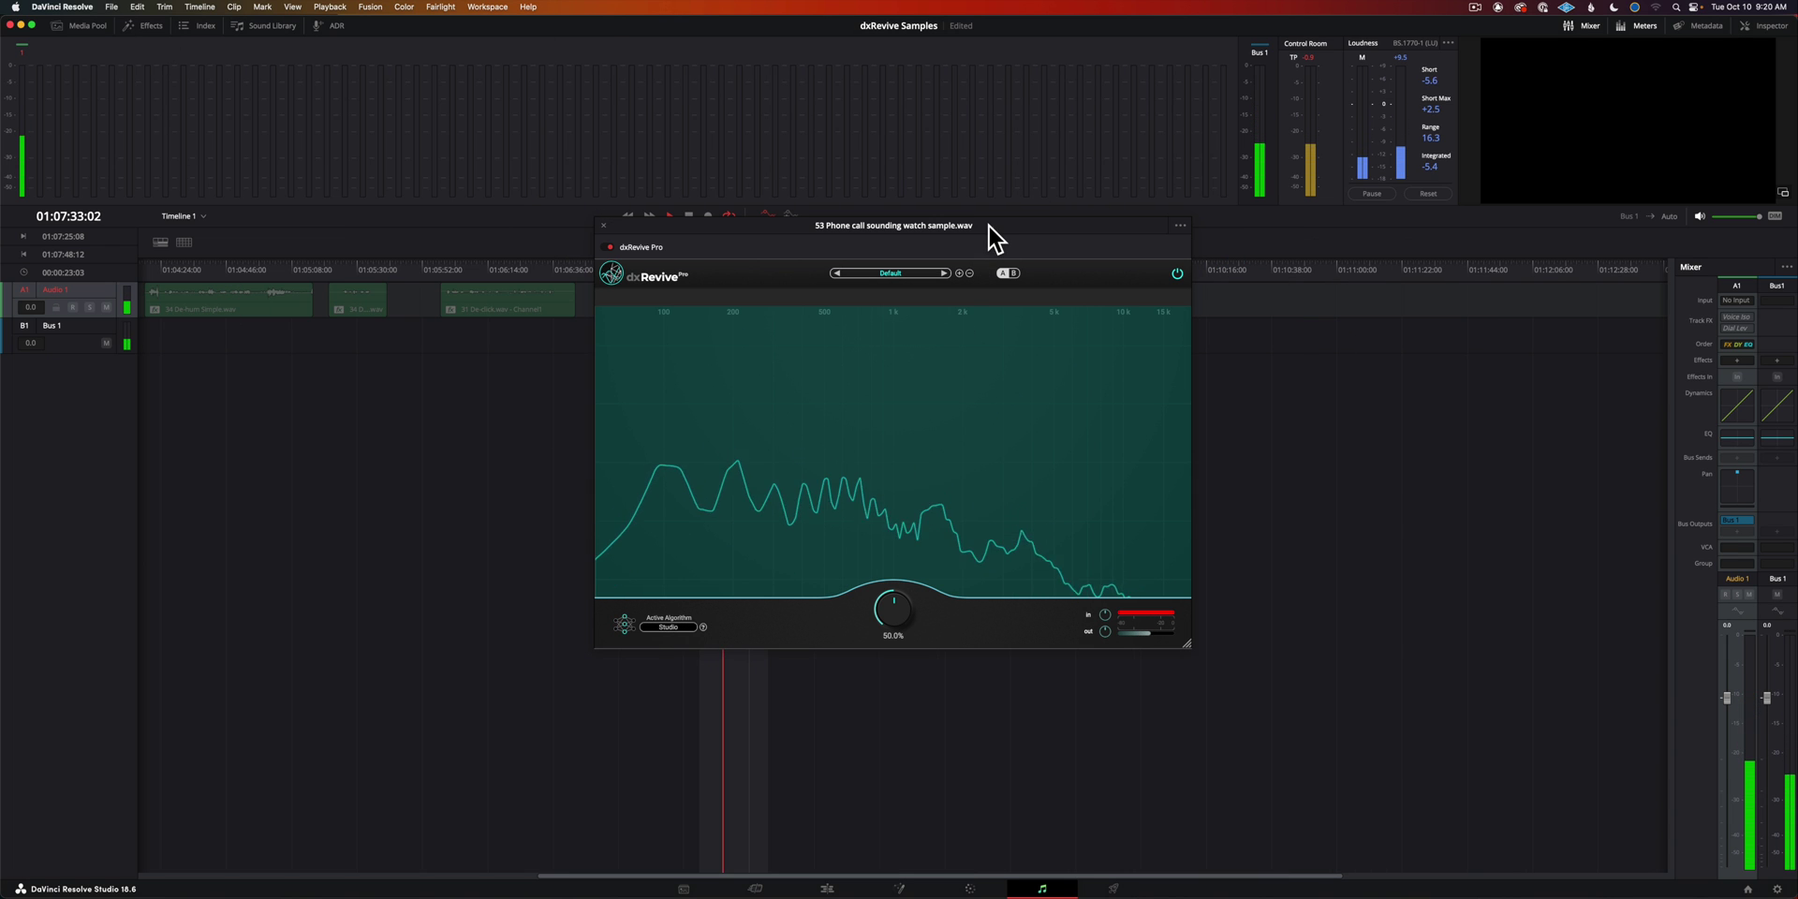
drag(996, 226, 1255, 341)
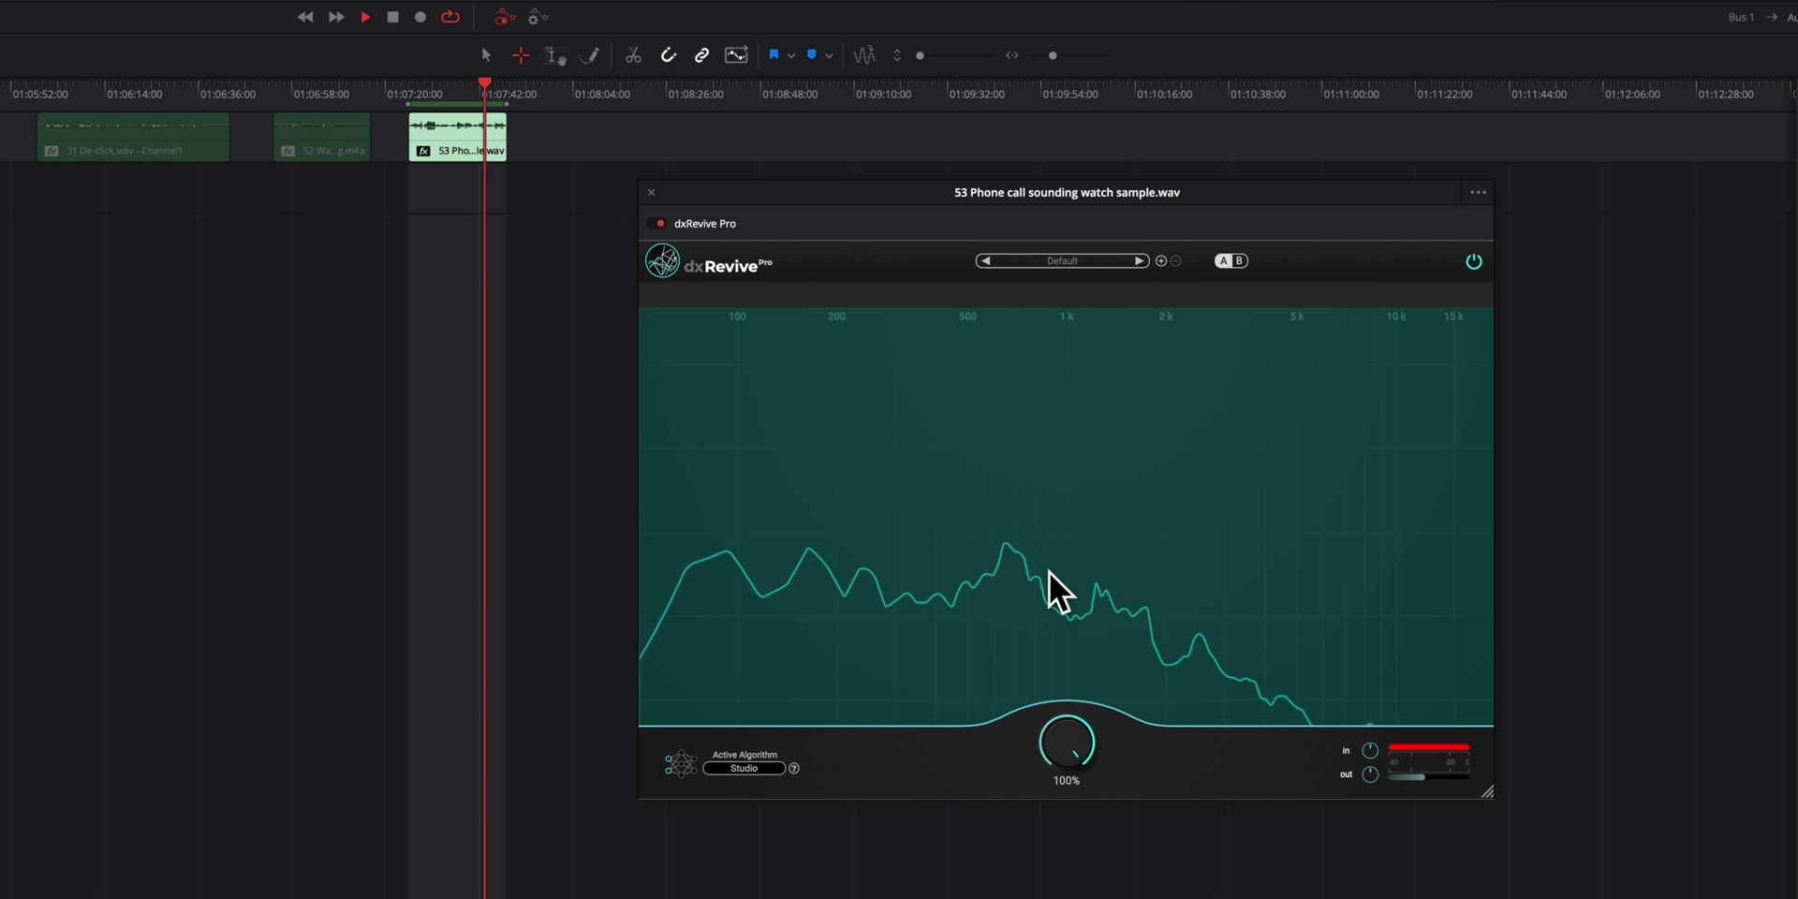
drag(1062, 760, 1080, 855)
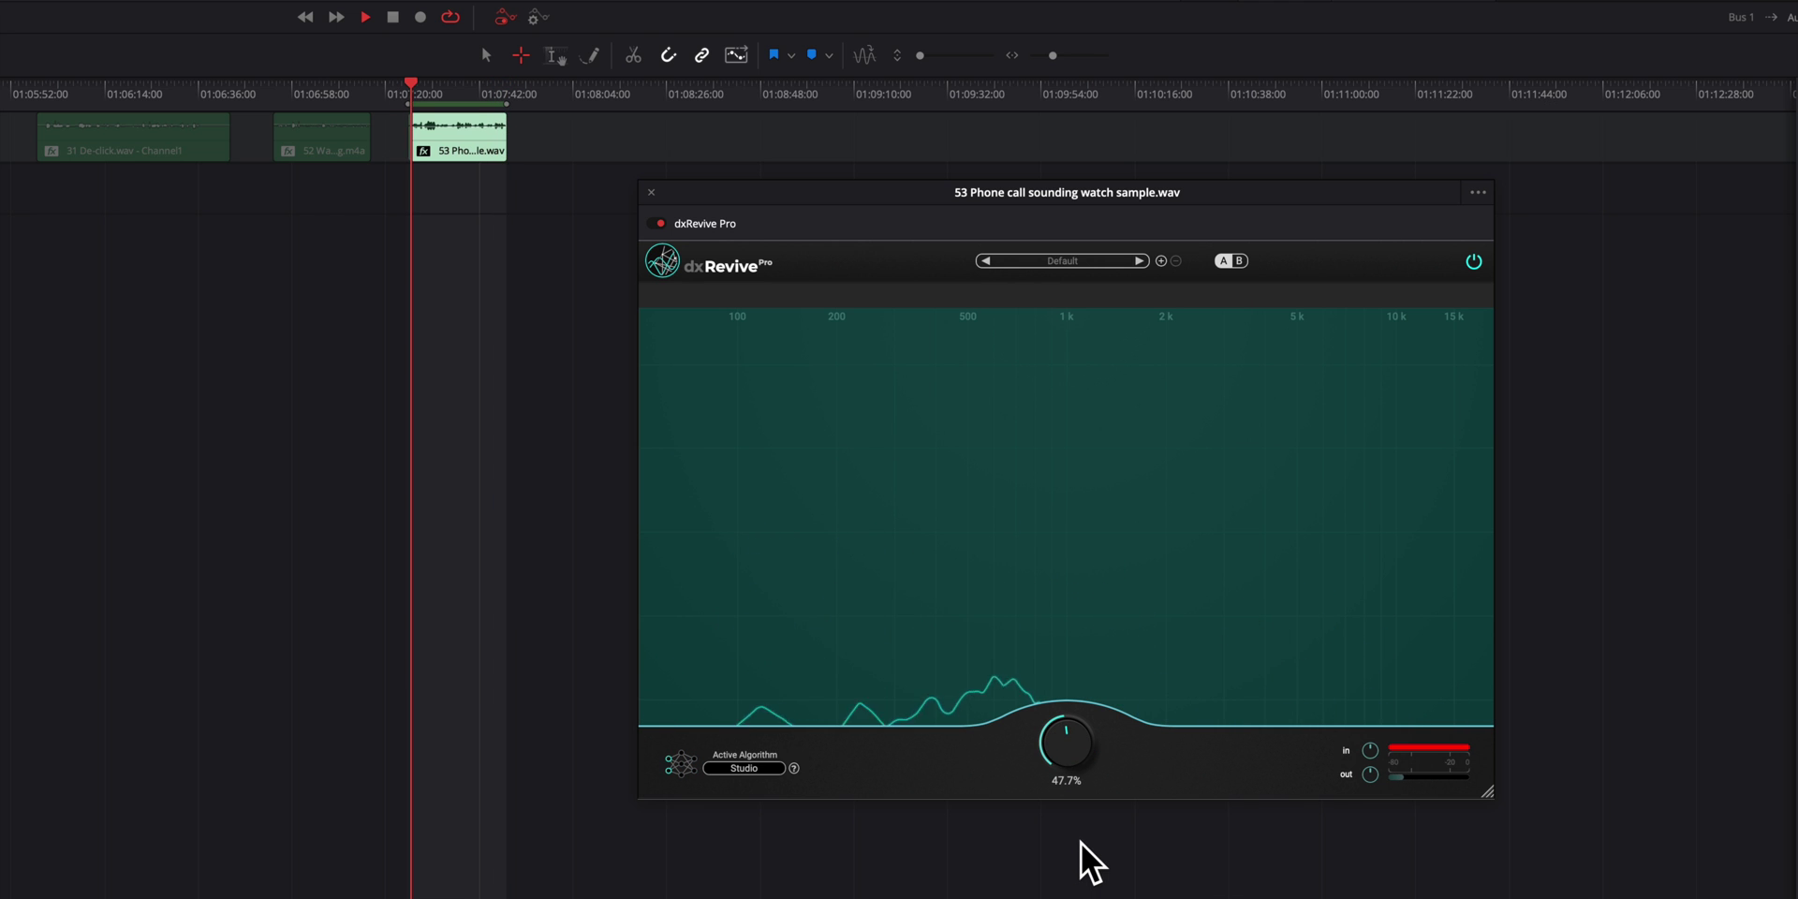
Switch the algorithm from Retain to Studio at 55.6%, stop playback, and close the plugin.
click(744, 768)
click(745, 798)
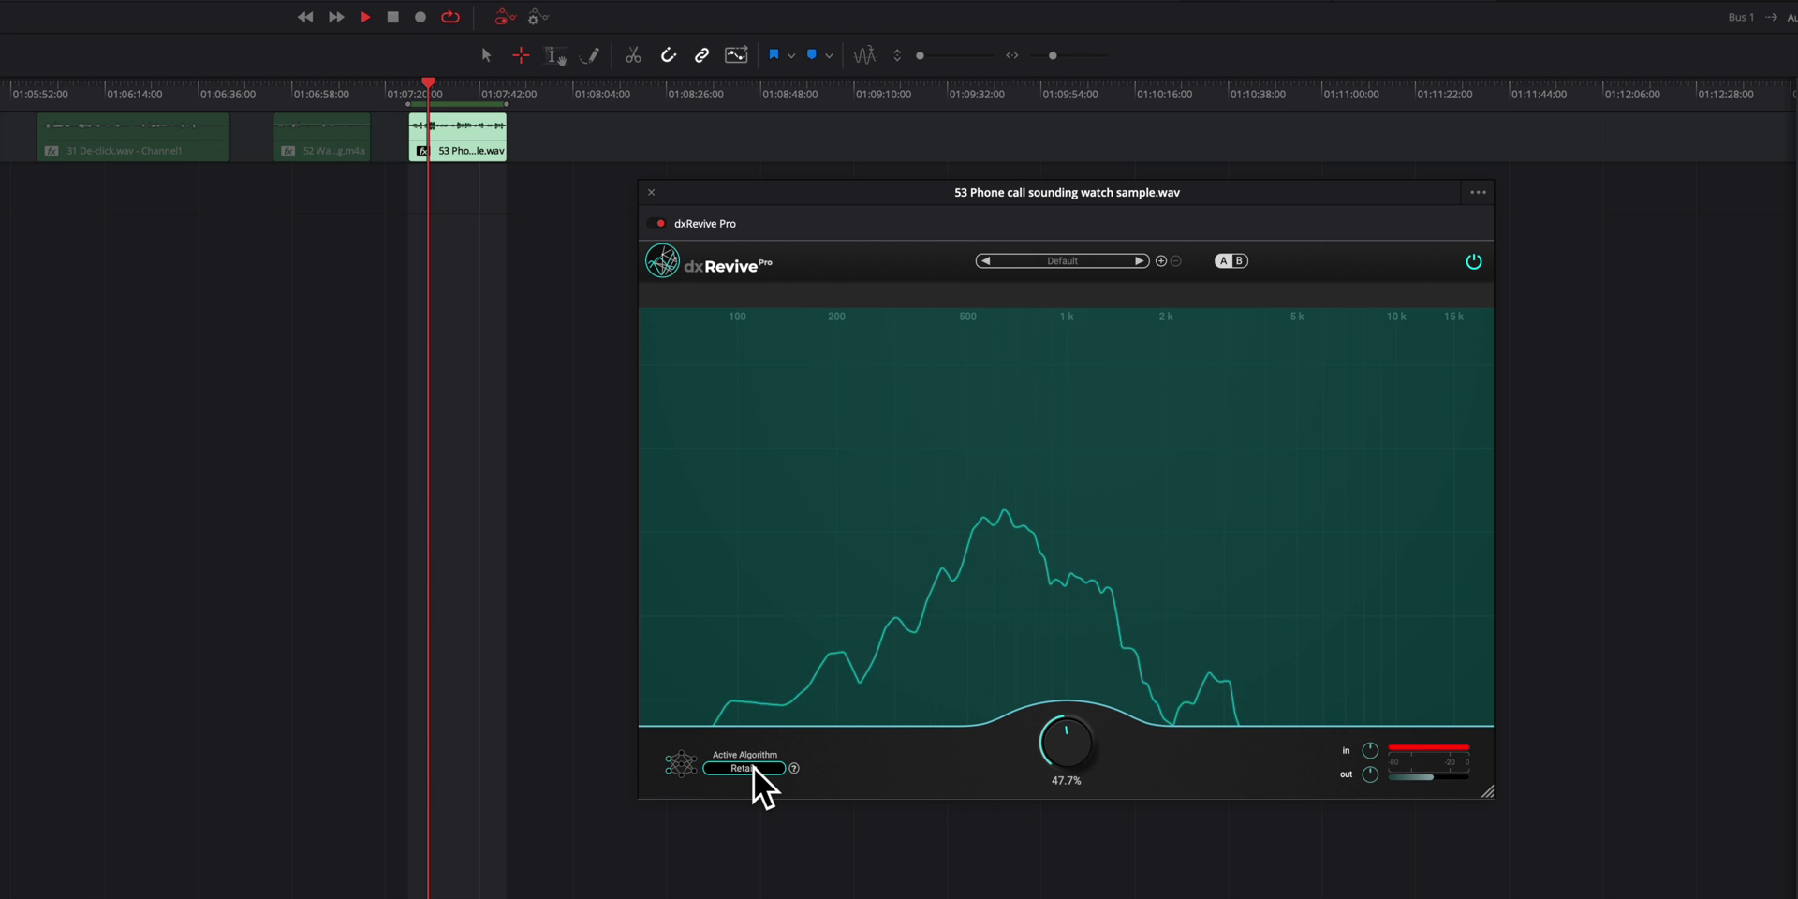
click(747, 772)
click(748, 785)
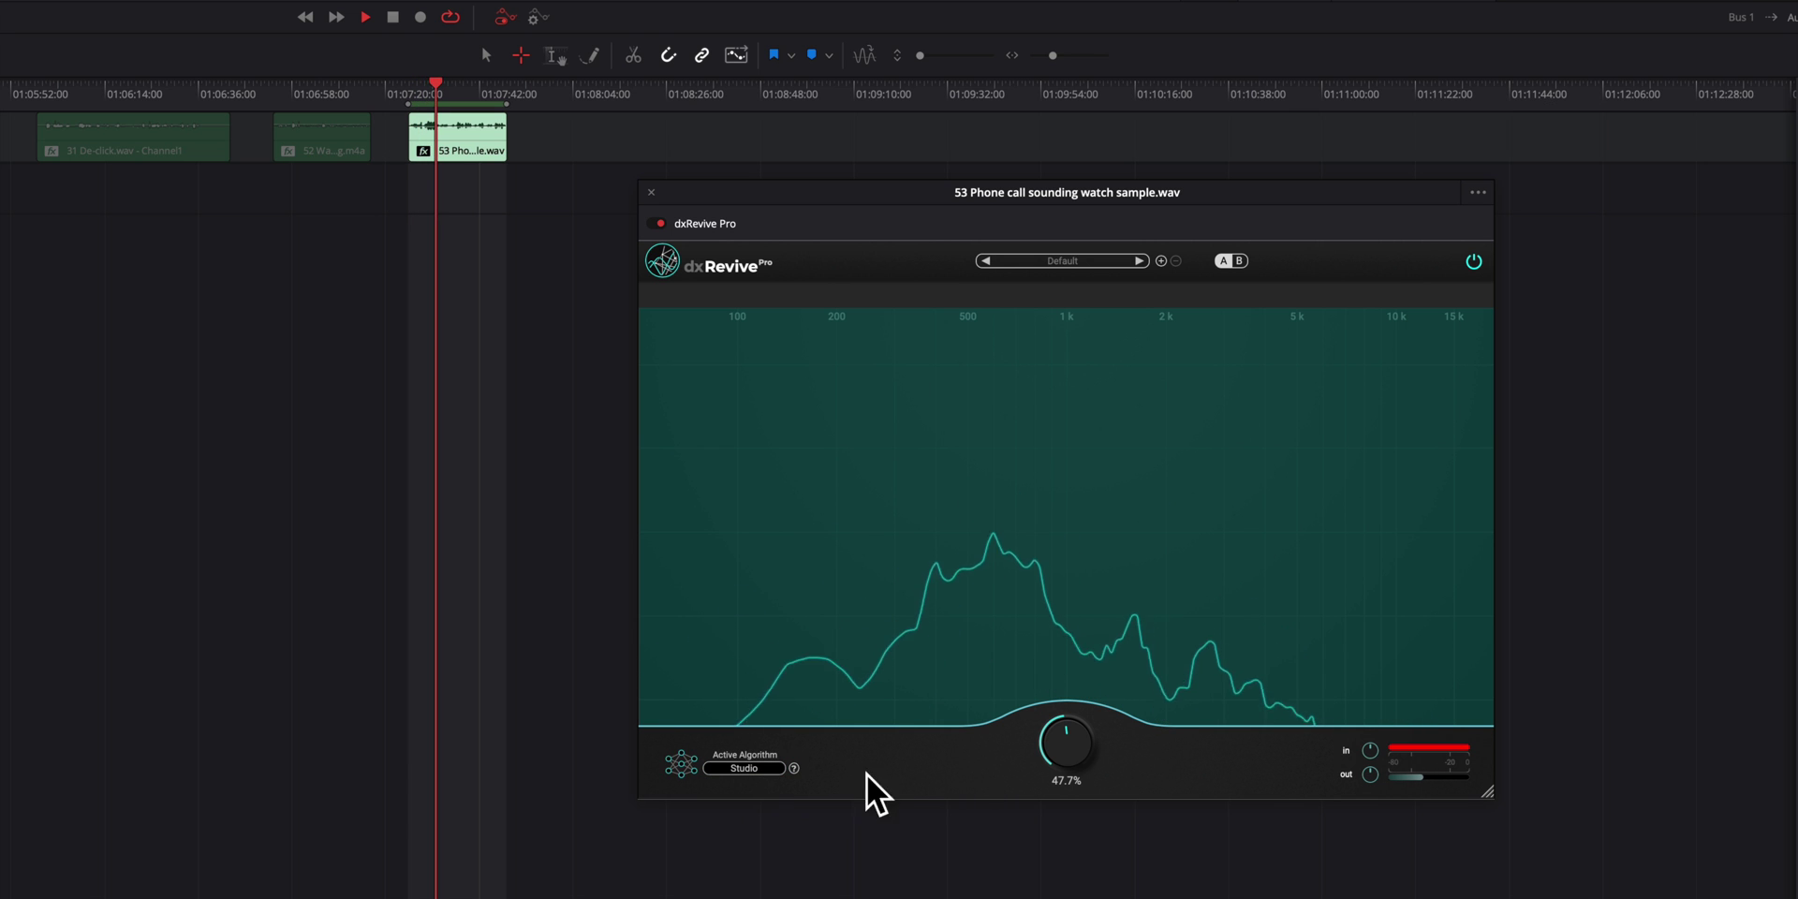
drag(1049, 746, 1052, 729)
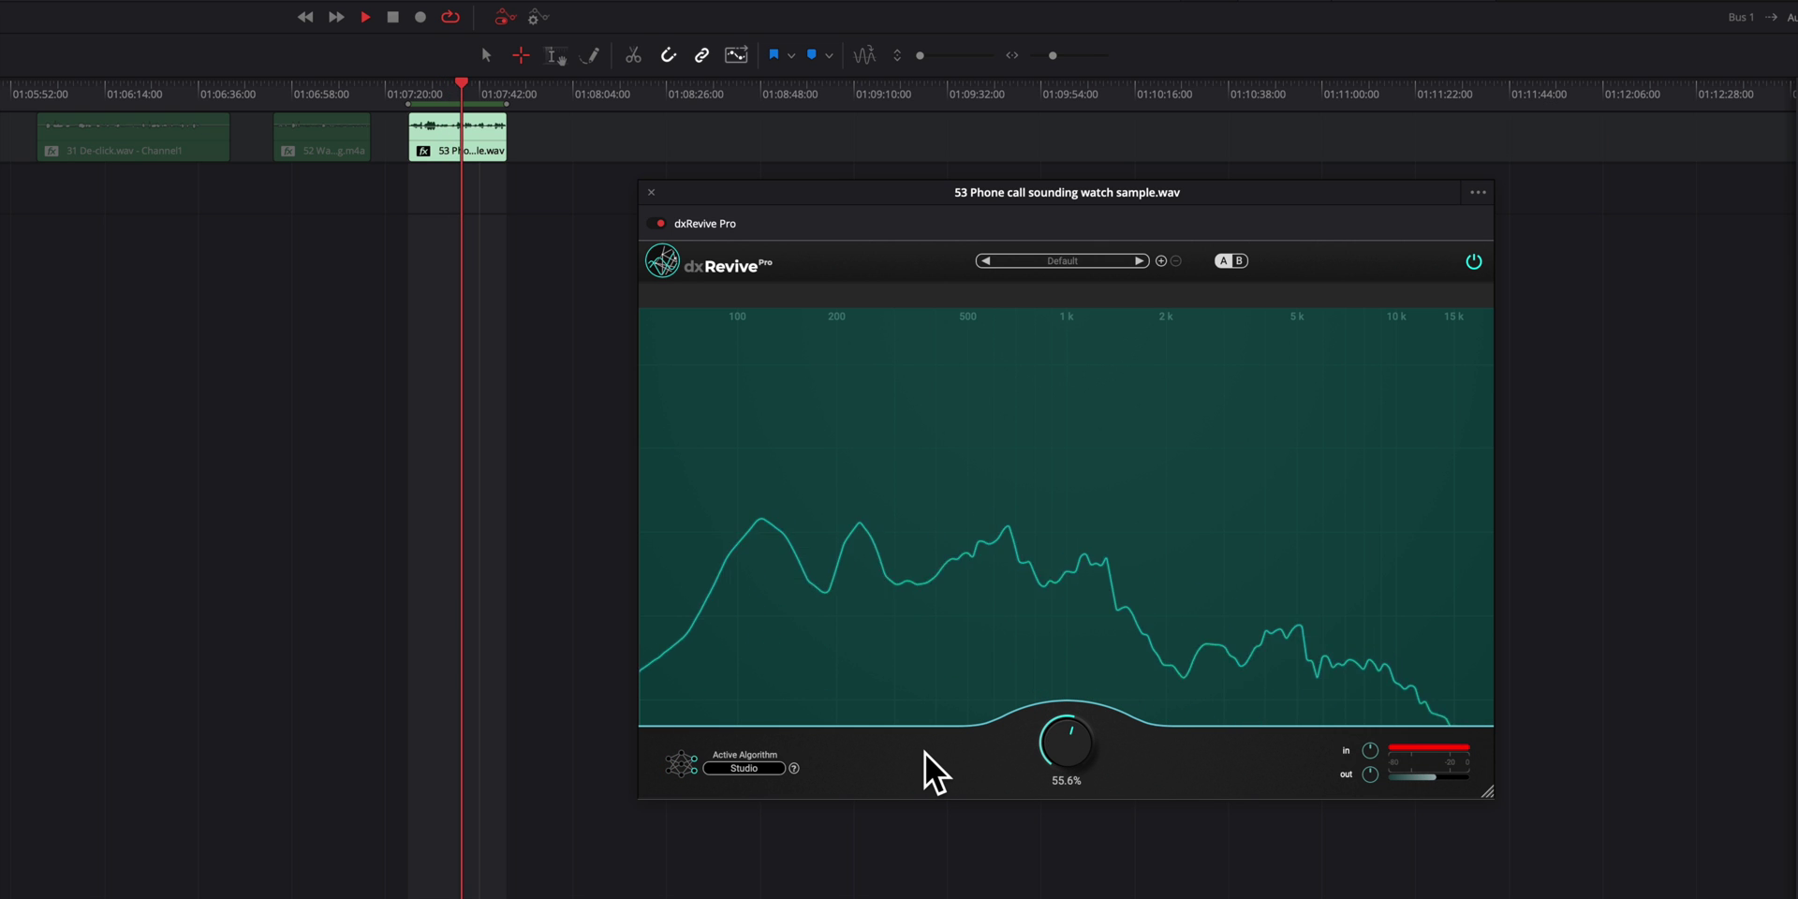
key(space)
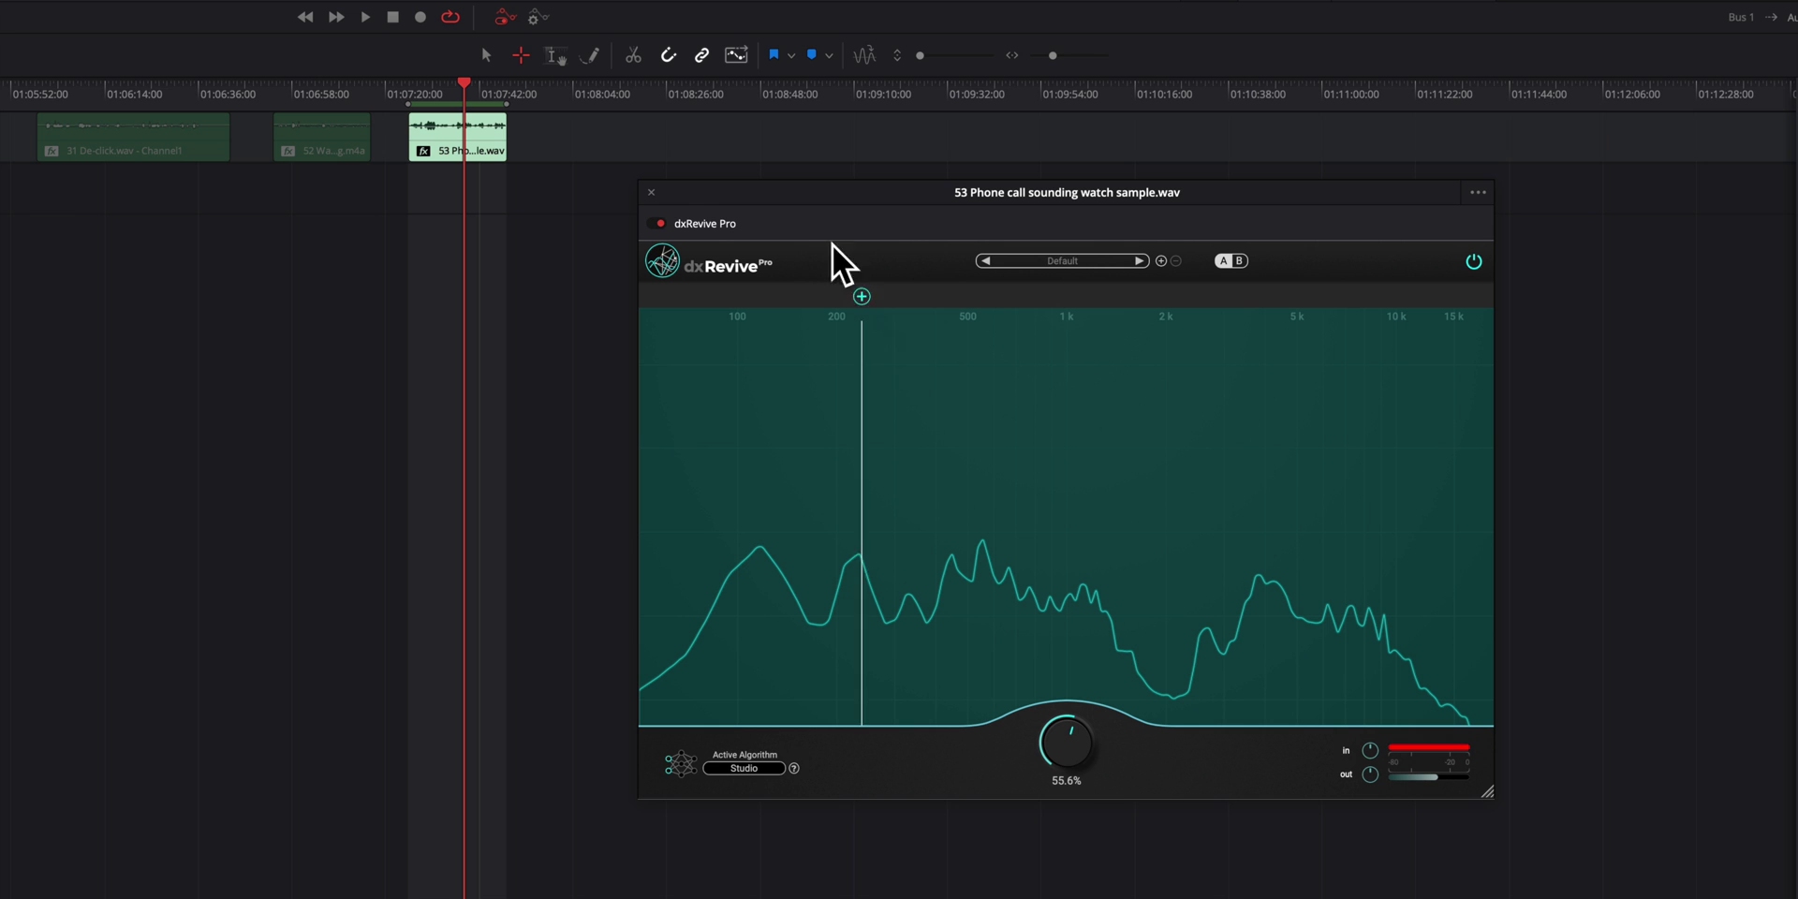
click(652, 194)
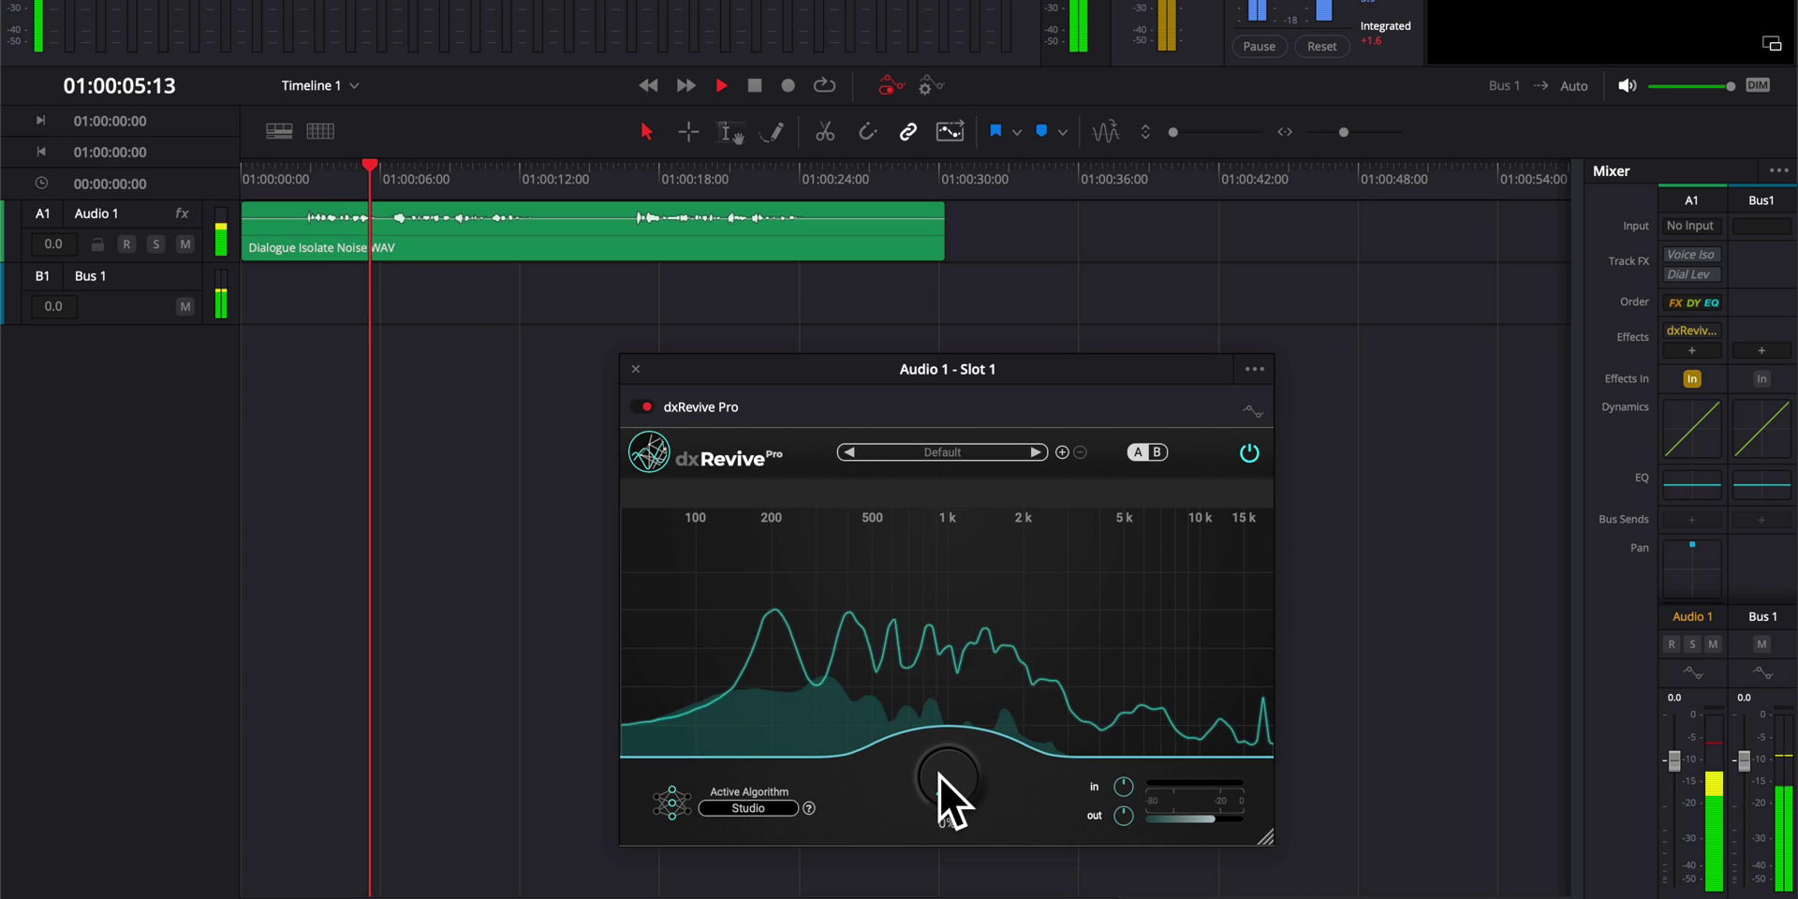
Raise the amount from 0% and step through Full Revive, Low-End Restore, Phone Restore, 2-Band Neutral presets.
drag(940, 775, 940, 499)
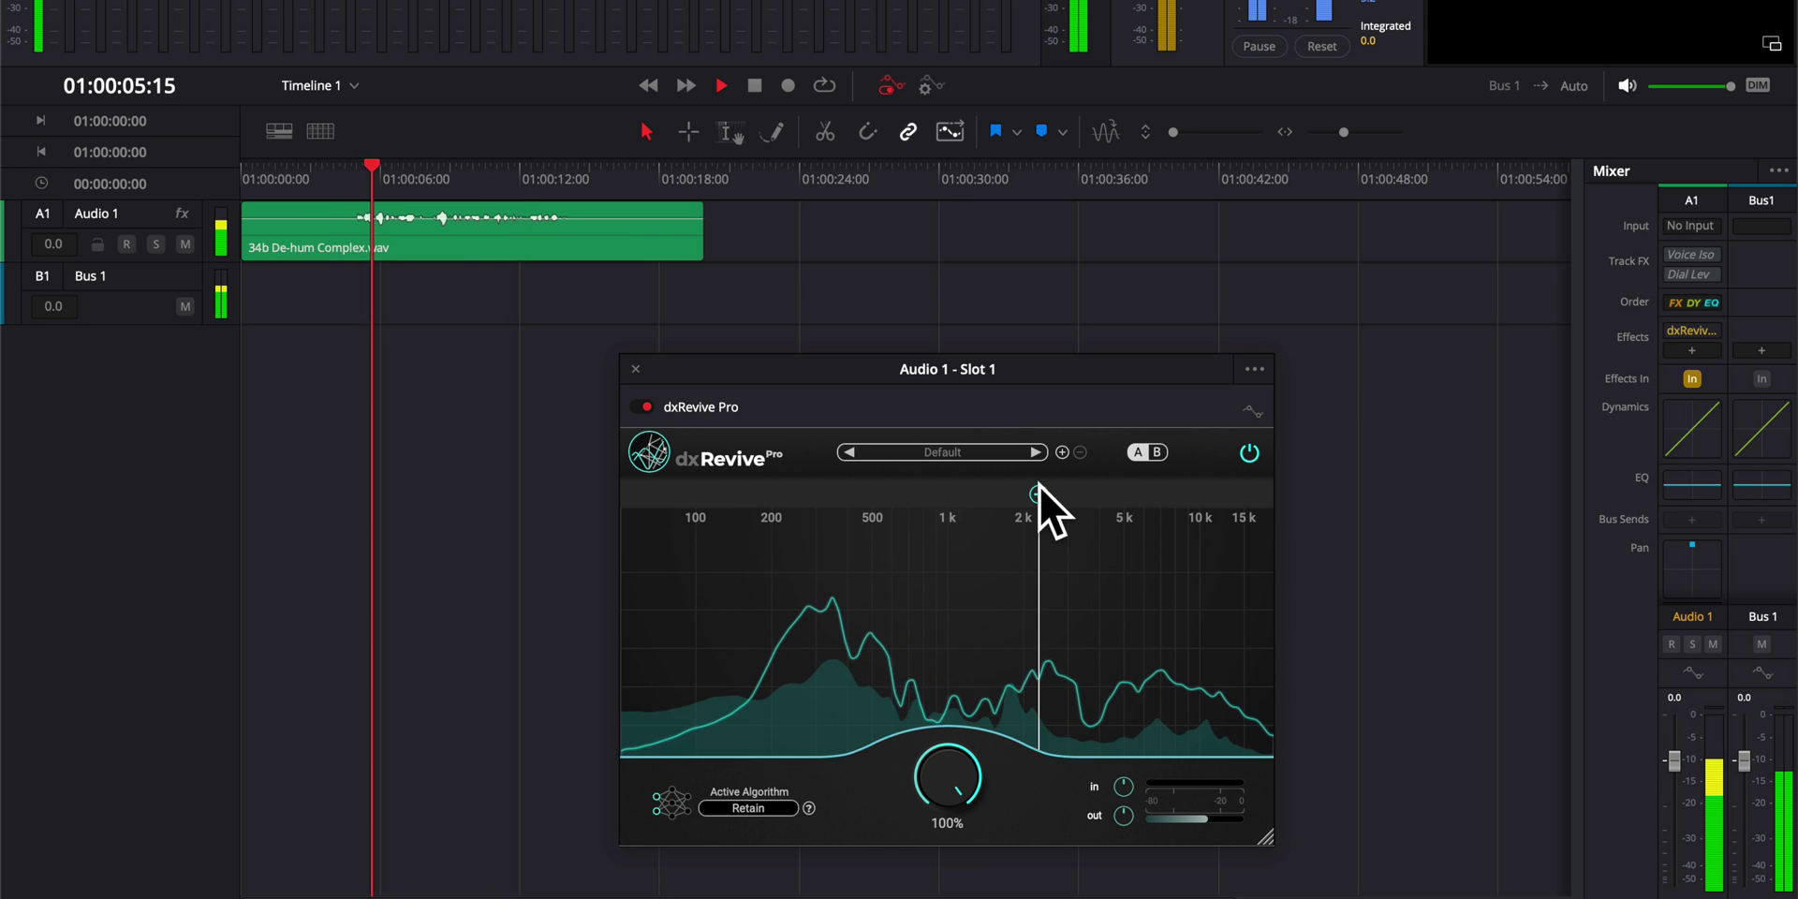
click(1035, 452)
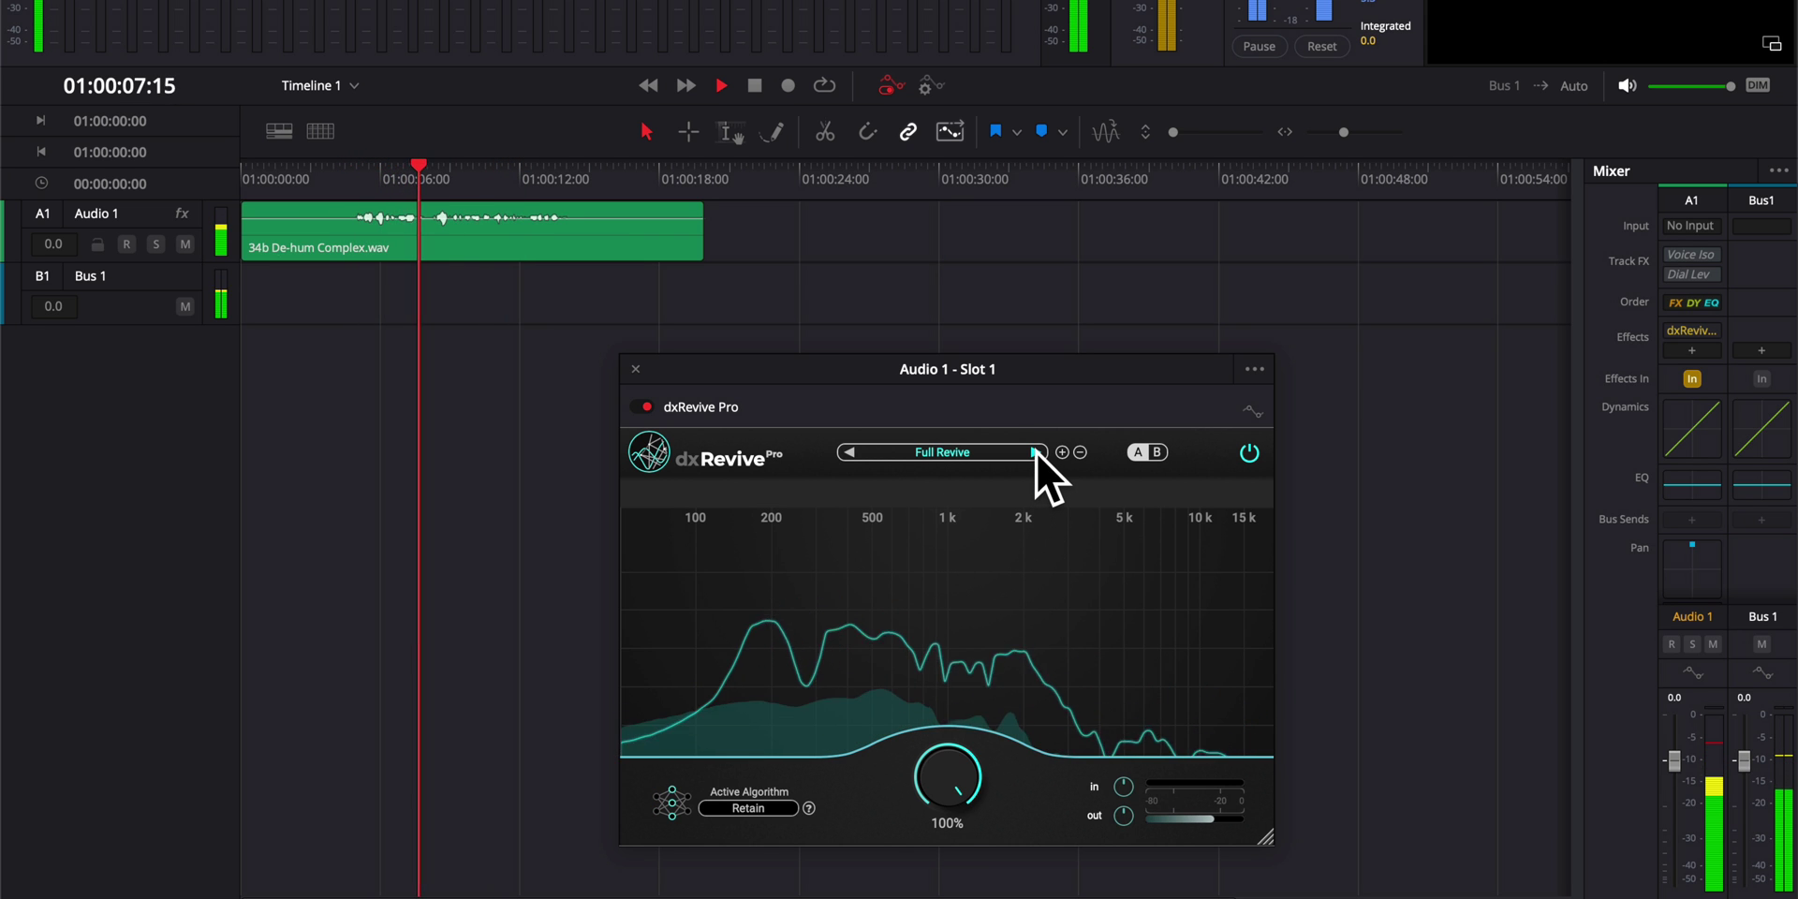
click(1035, 452)
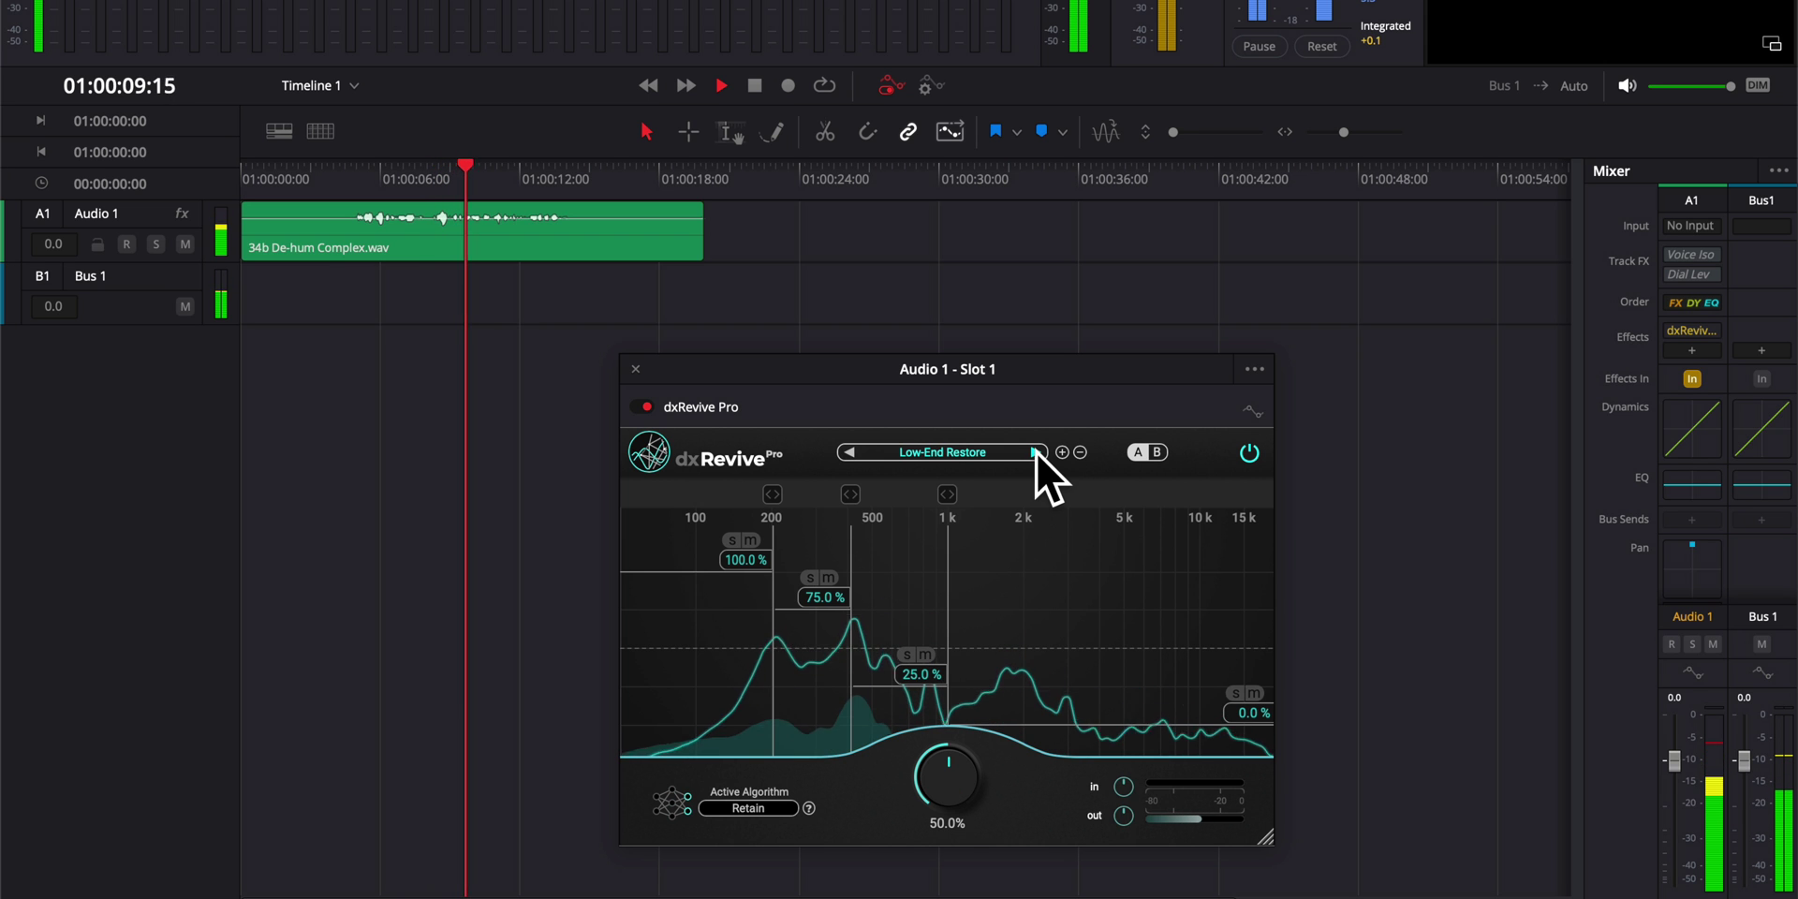
click(1036, 452)
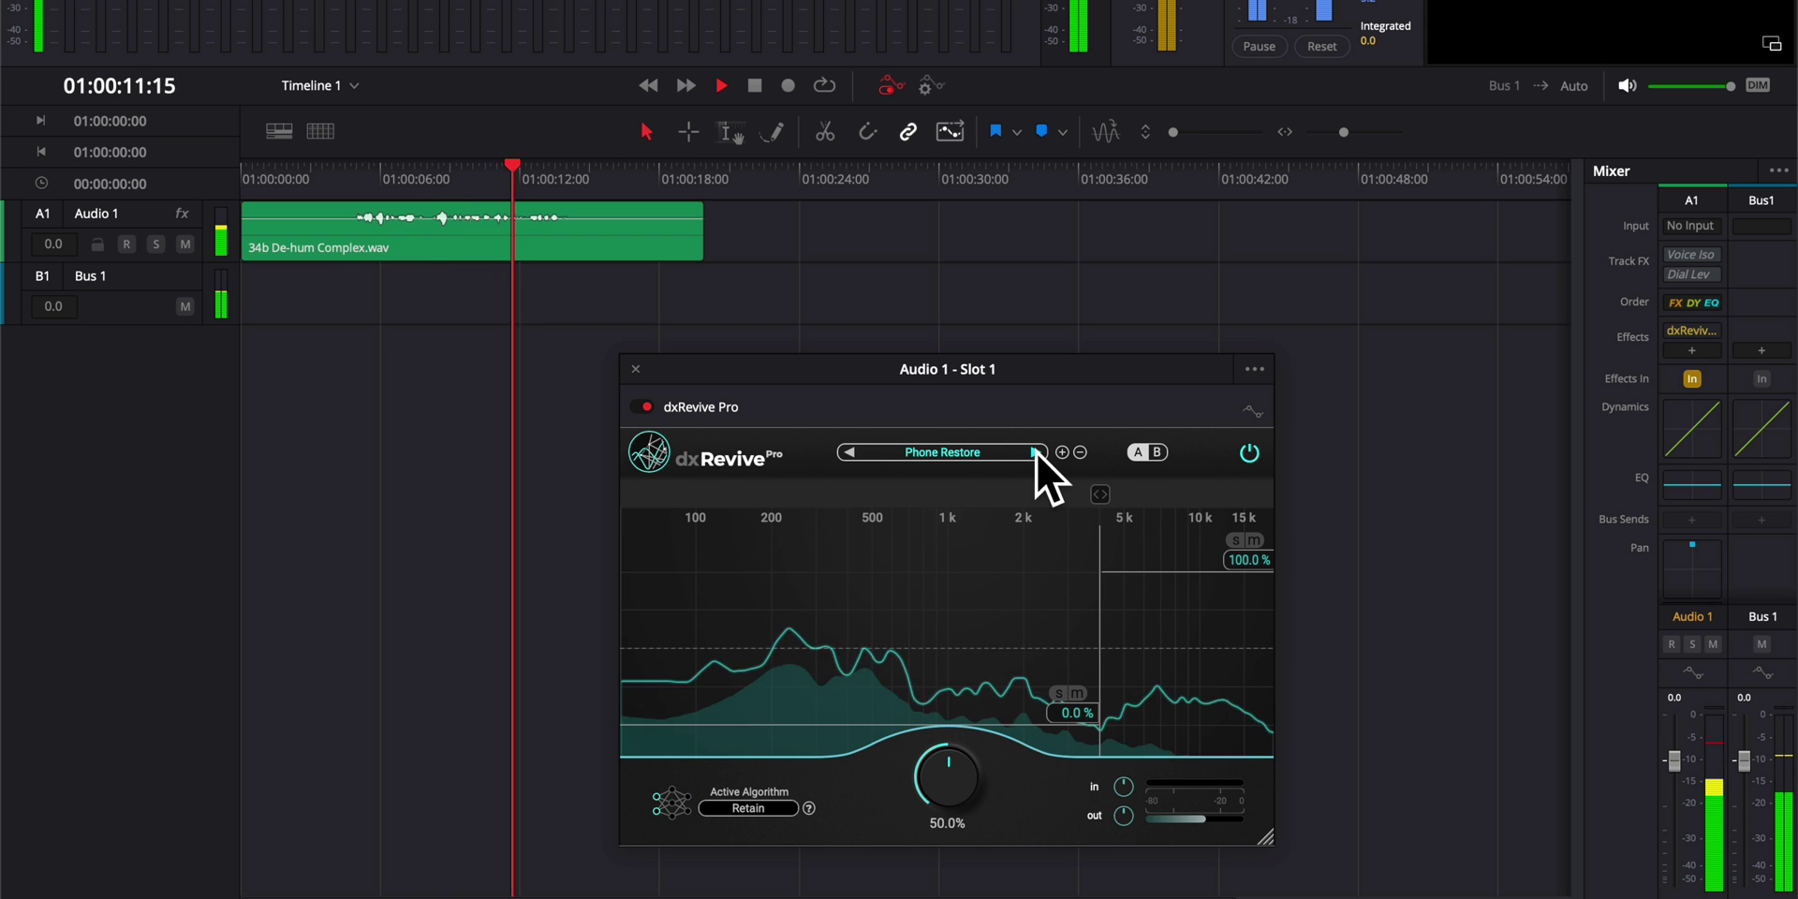
click(1036, 452)
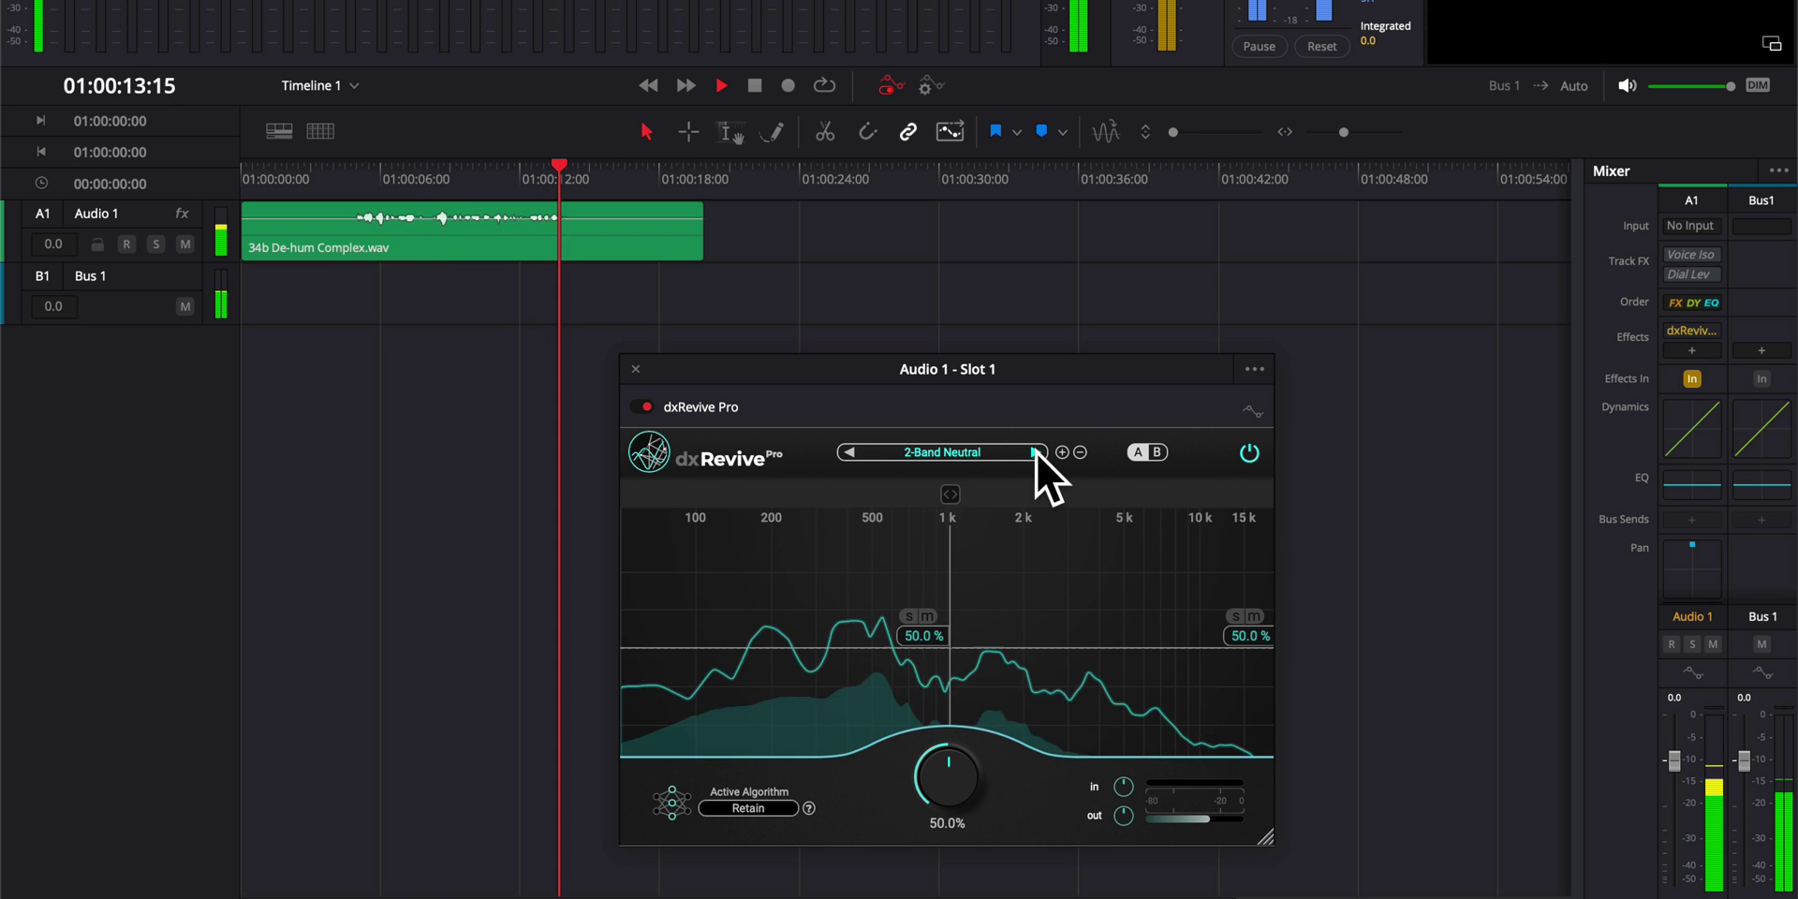
Restart playback near the clip start and try the 3-Band Neutral preset with higher band amounts.
key(space)
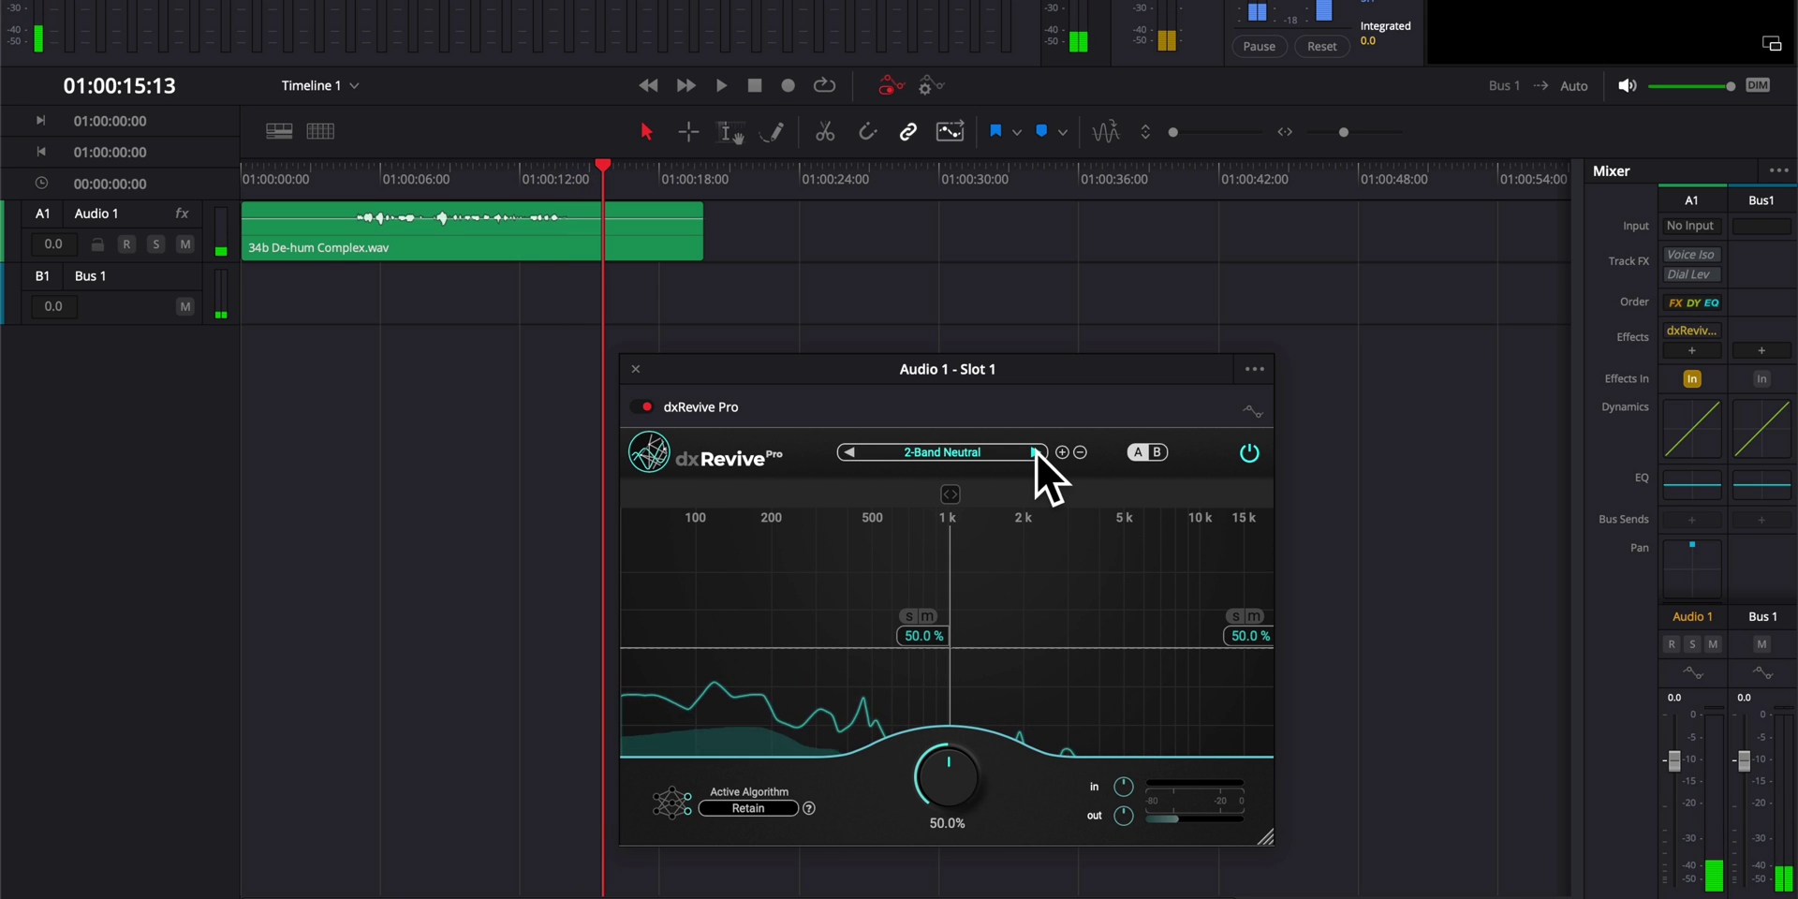
click(340, 165)
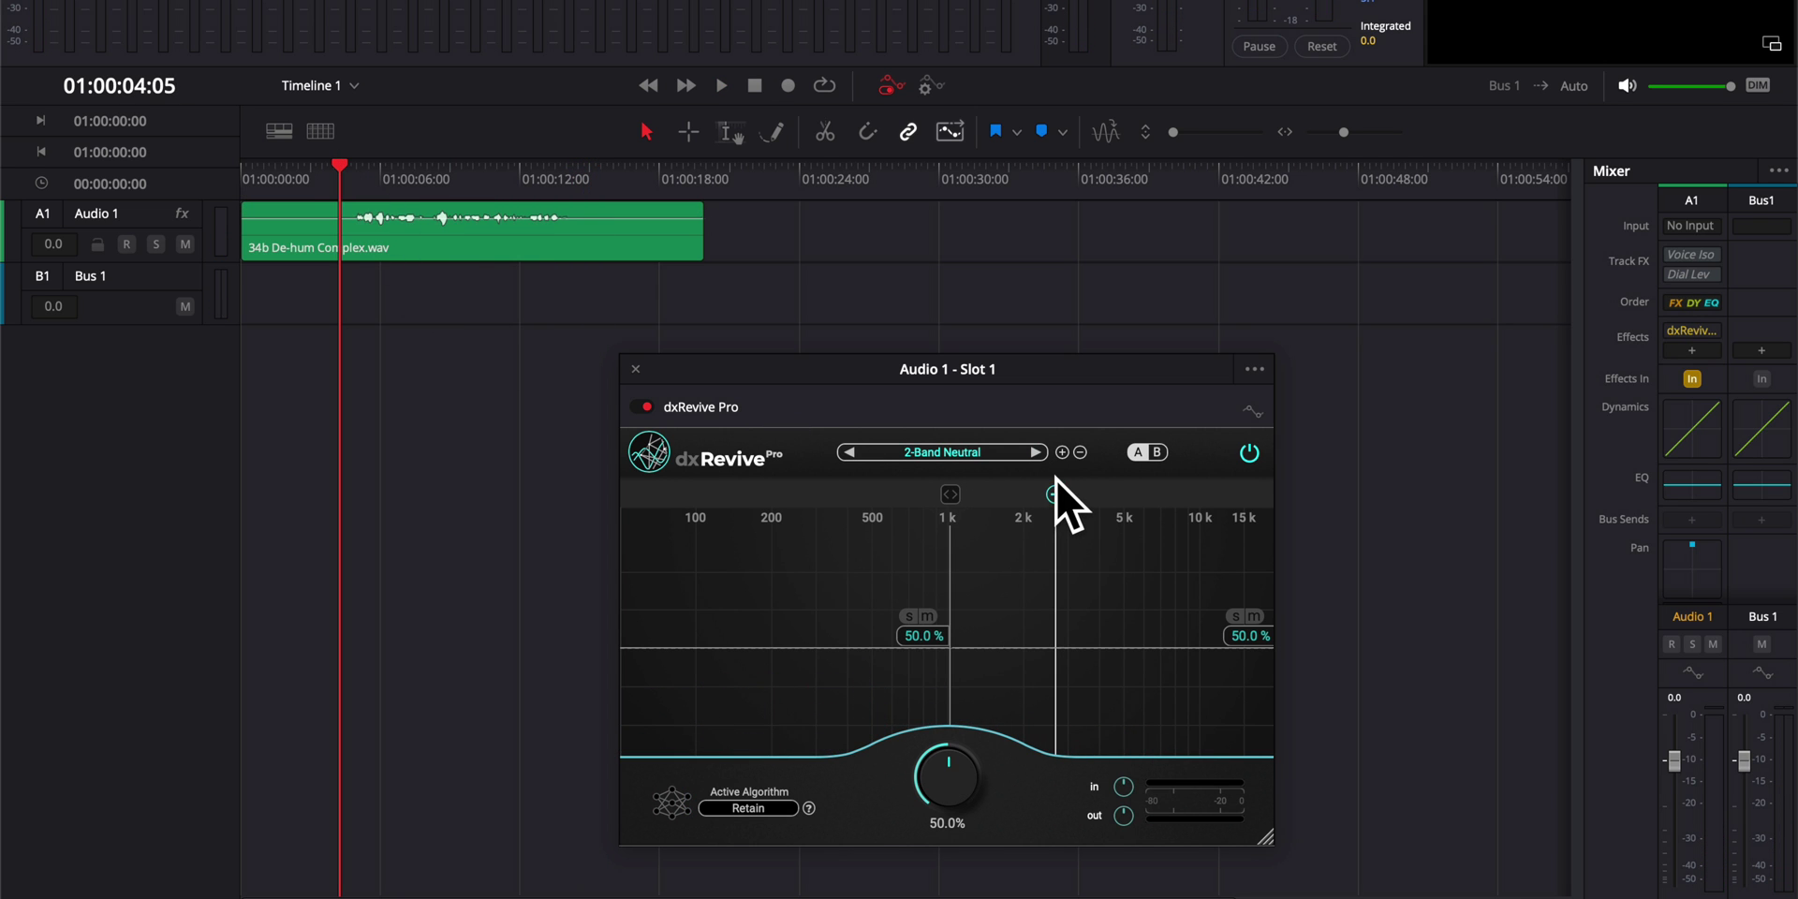
key(space)
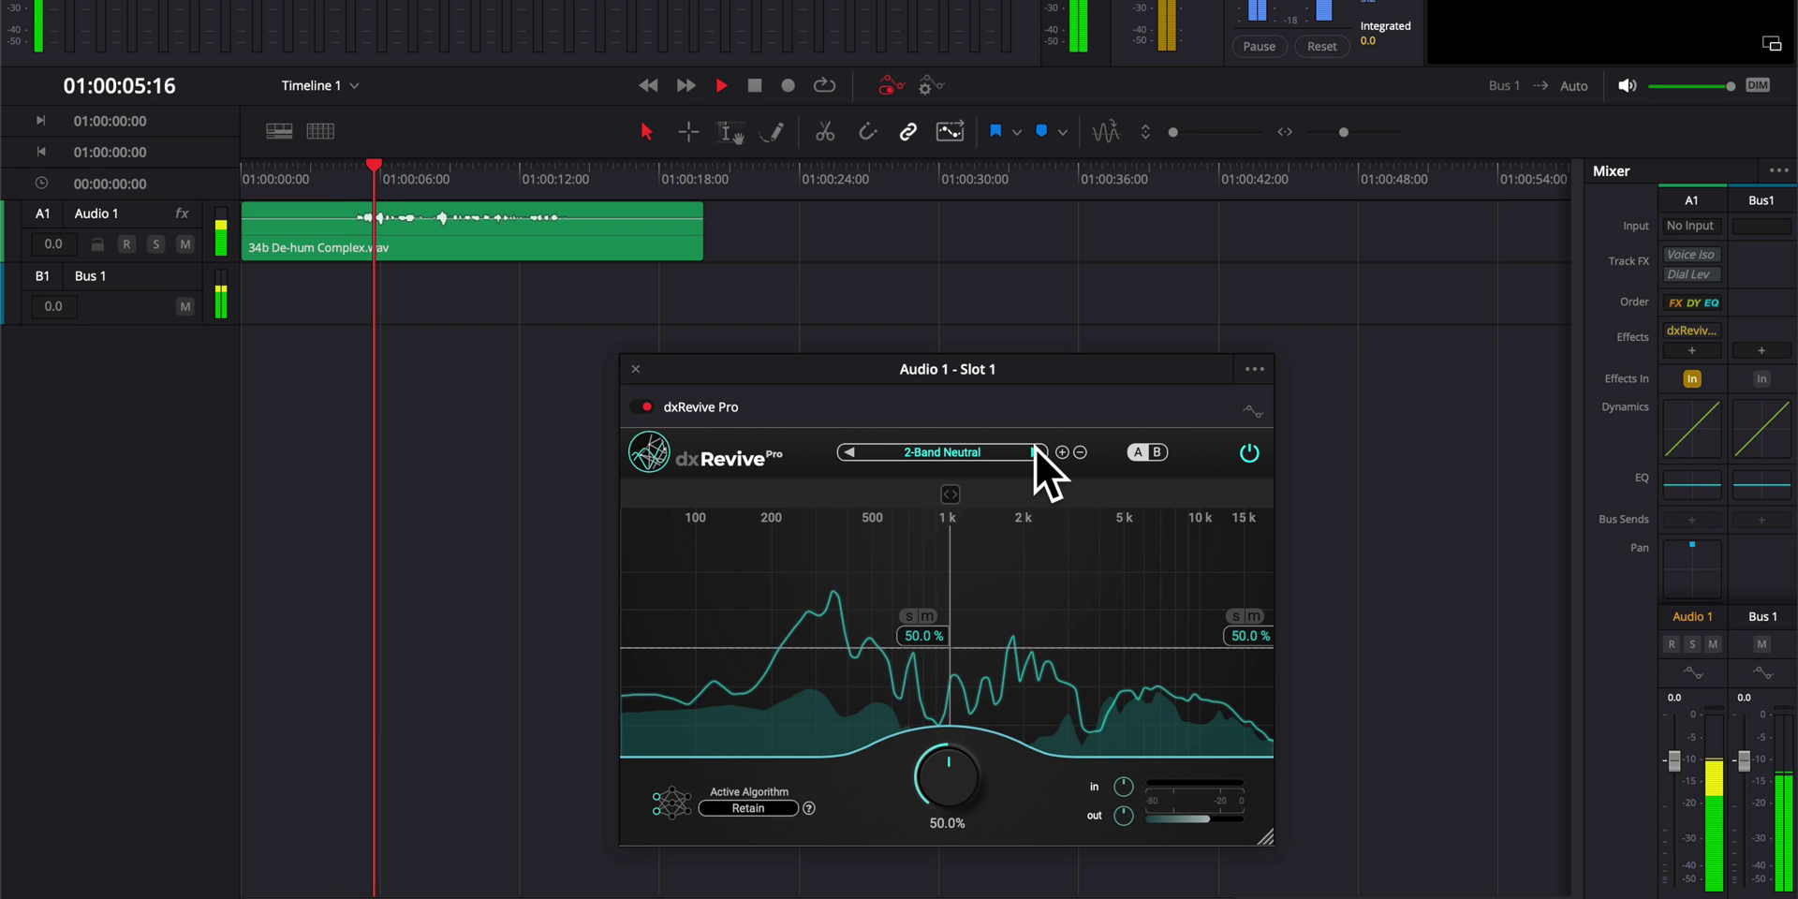
click(1036, 452)
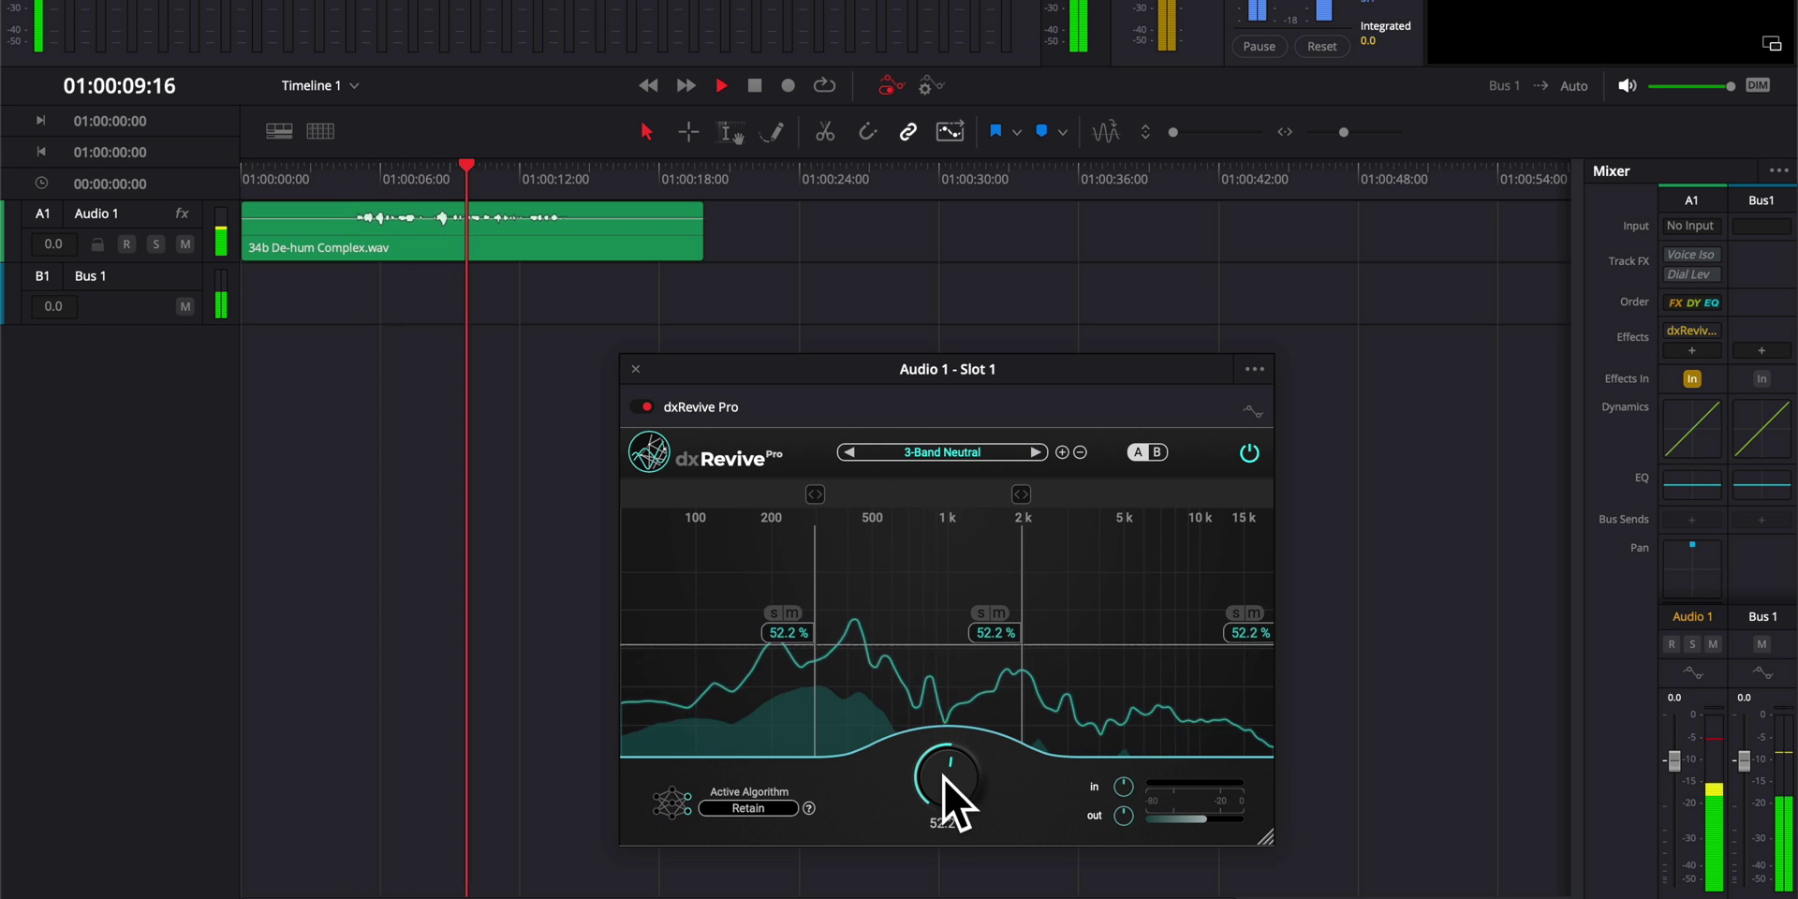
drag(944, 777, 946, 691)
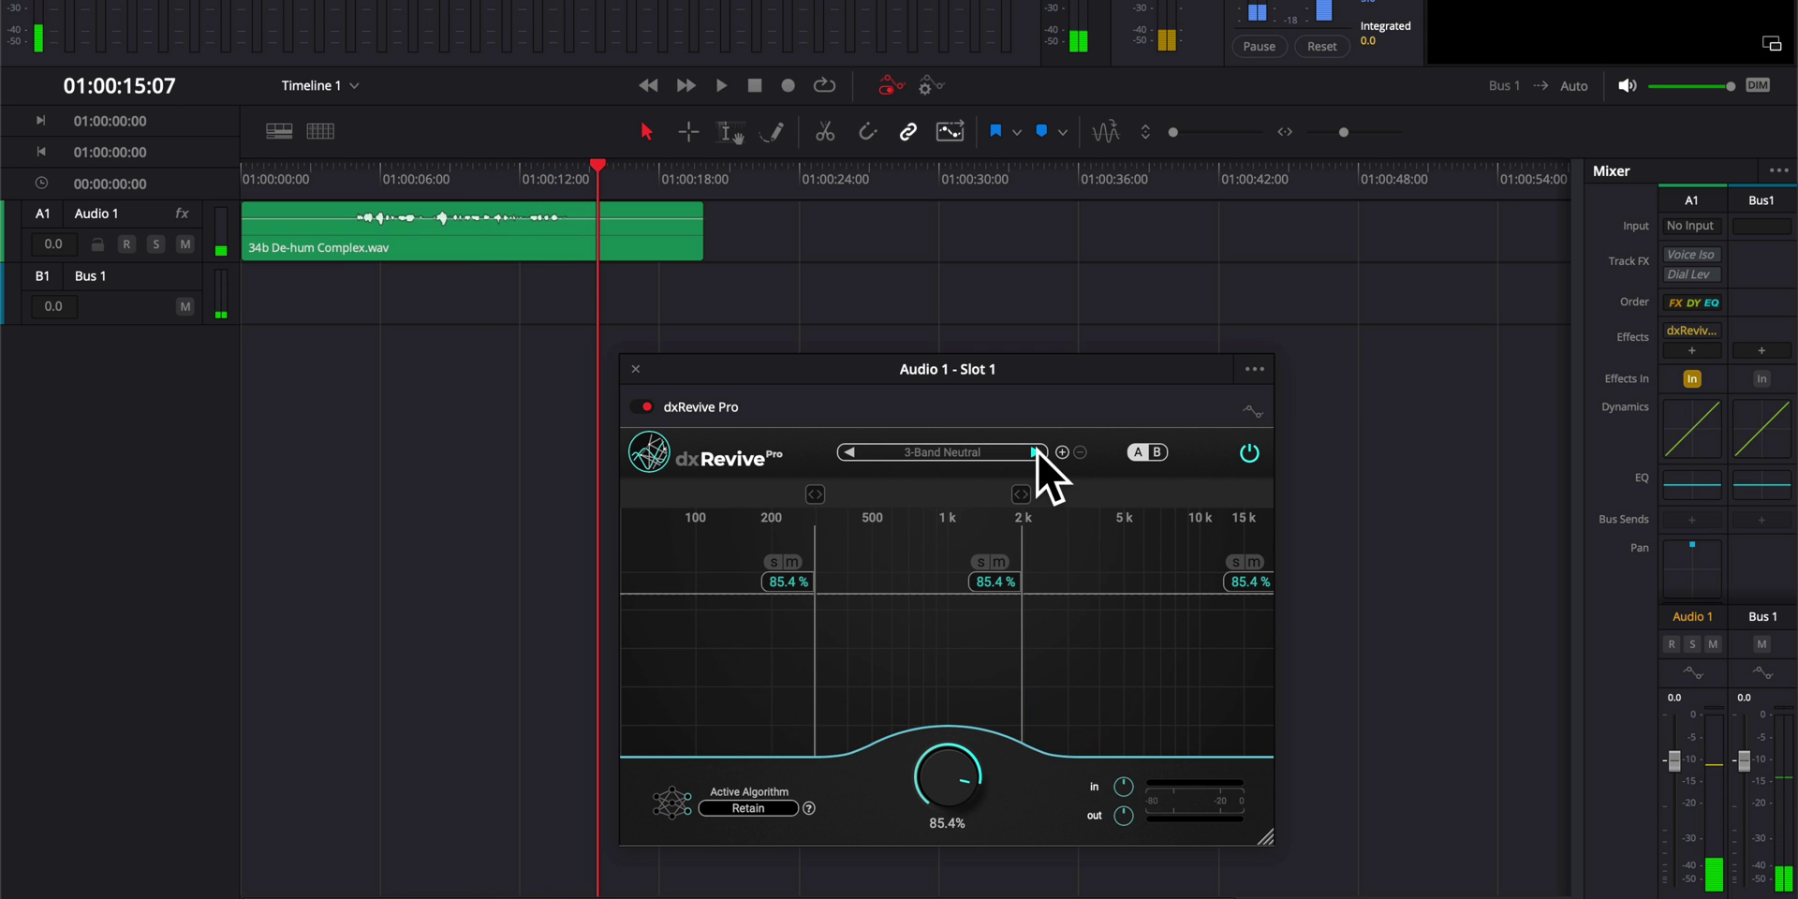
Replay from the start and set the 4-Band Neutral preset with every band at 90.7%.
click(340, 160)
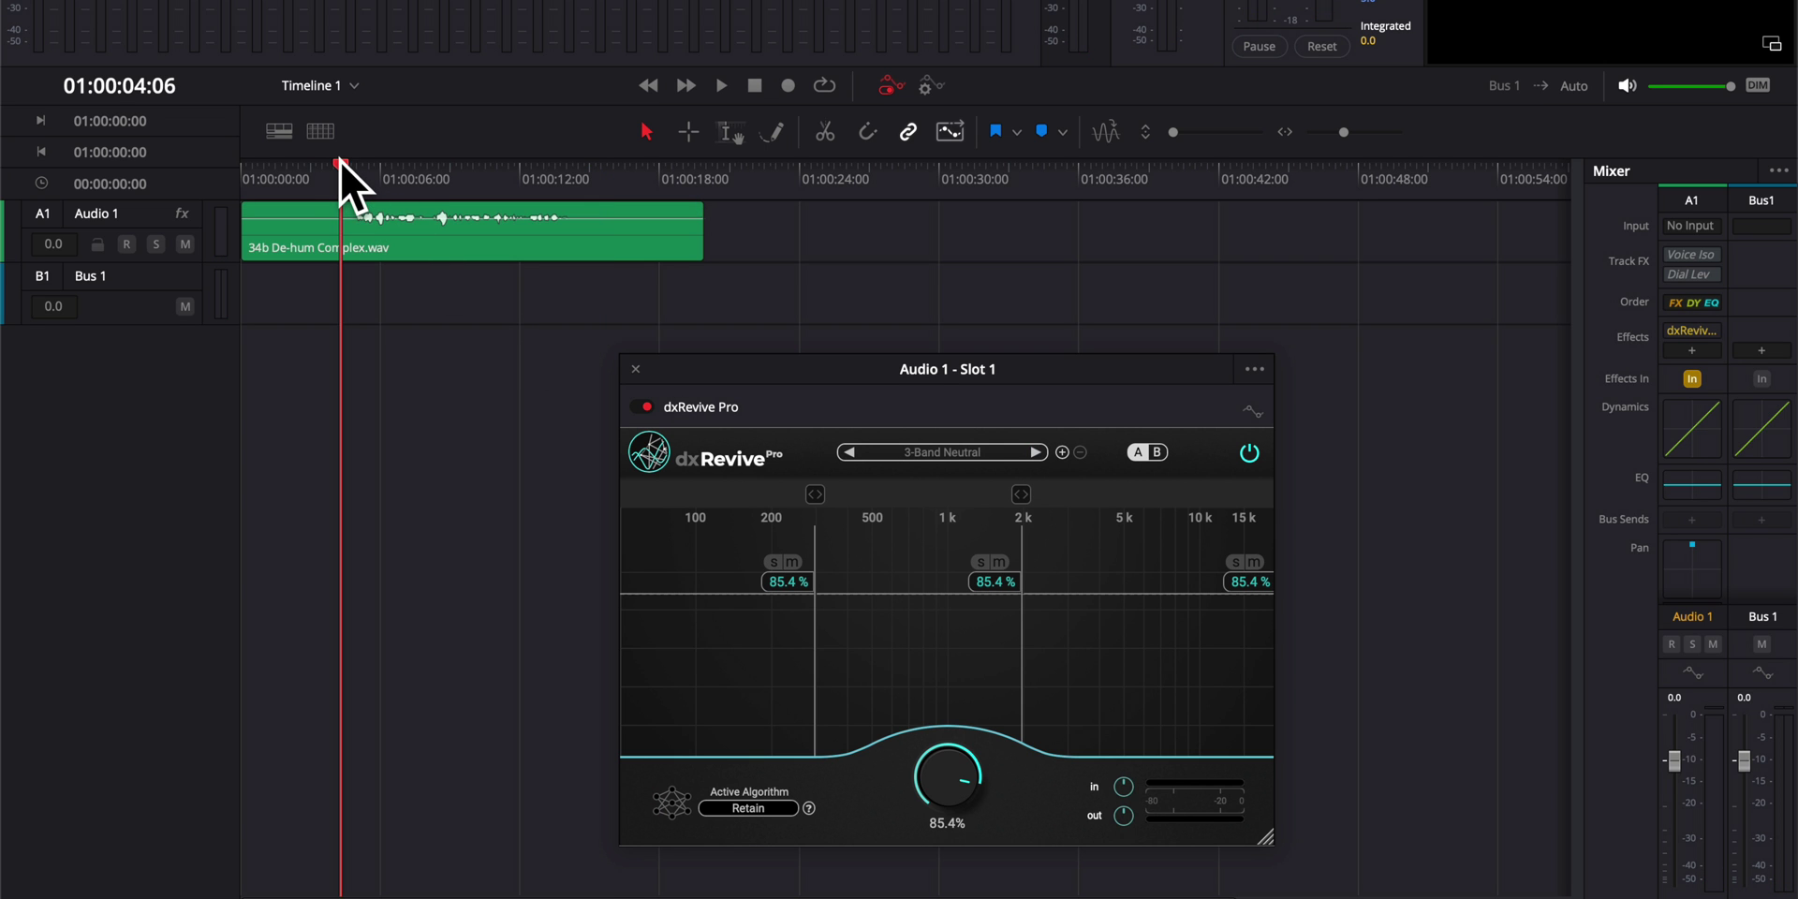
key(space)
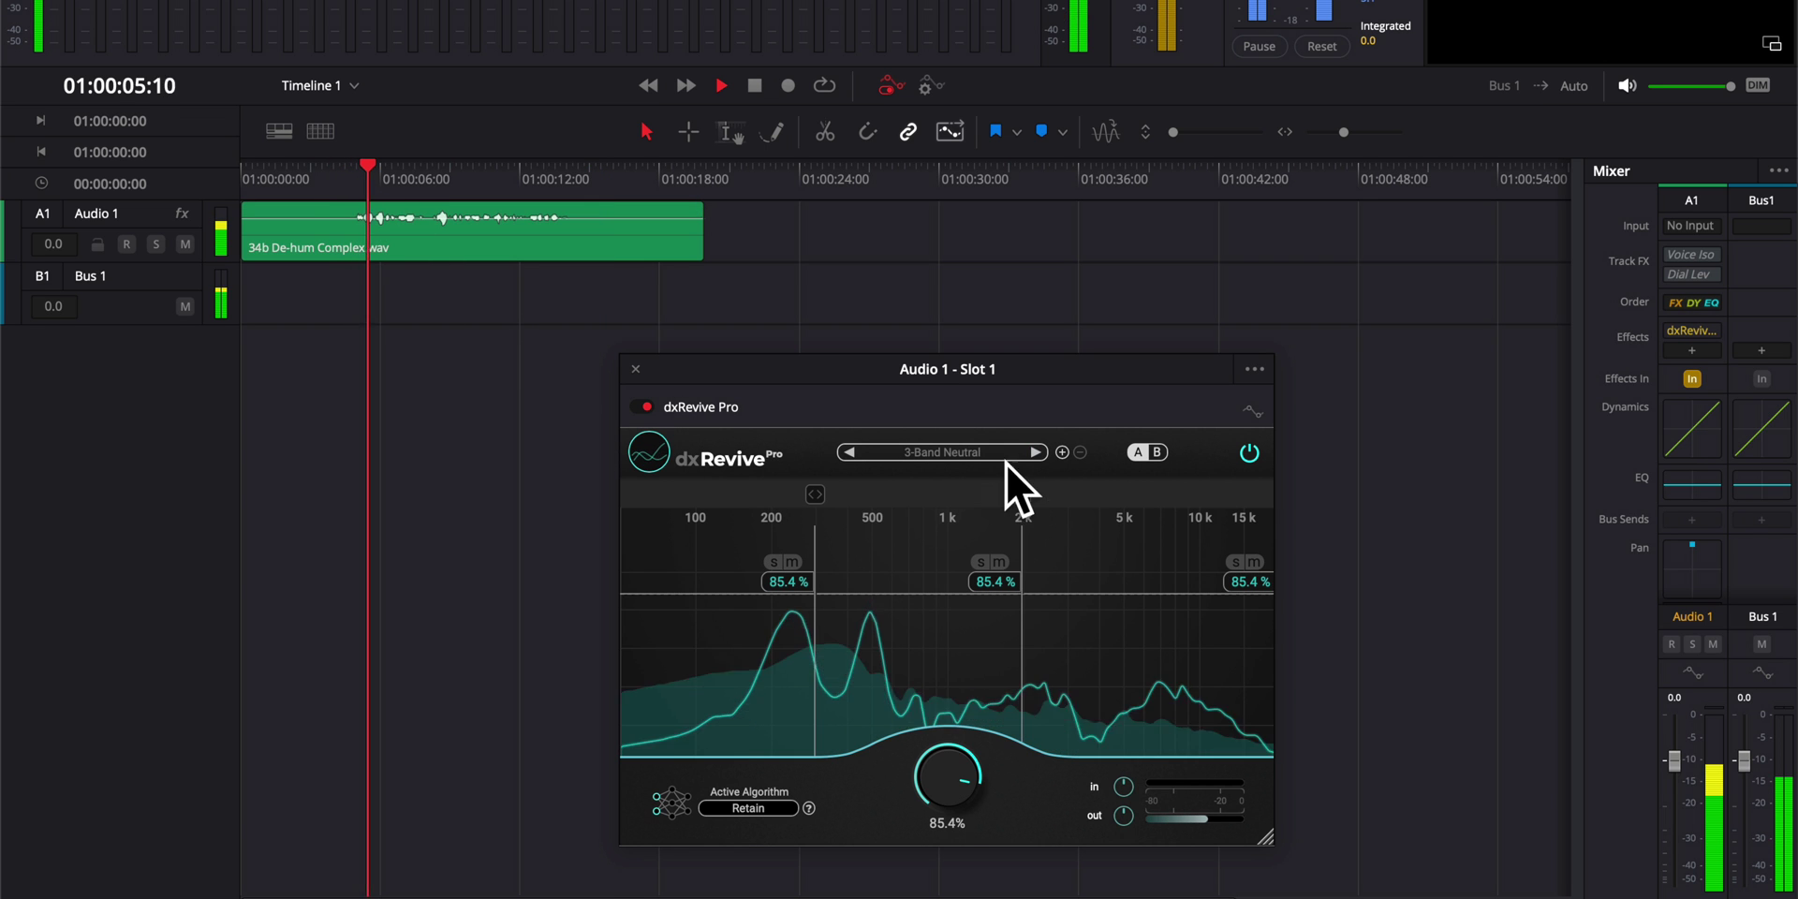
click(1036, 452)
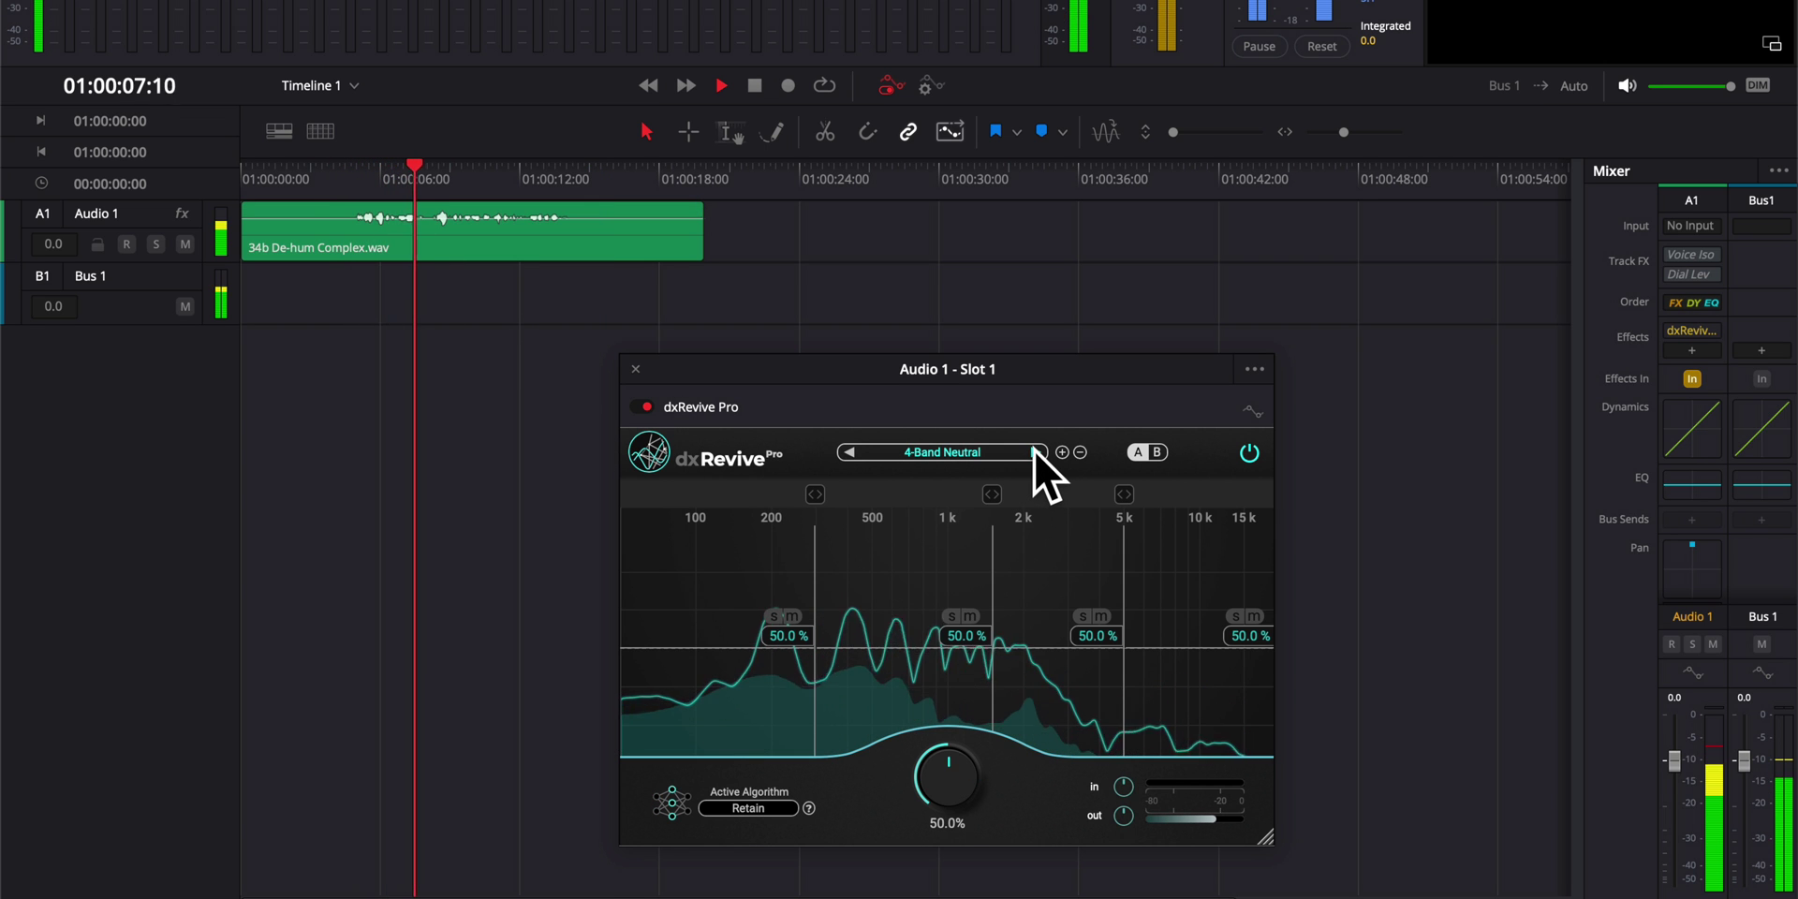
drag(948, 770, 944, 682)
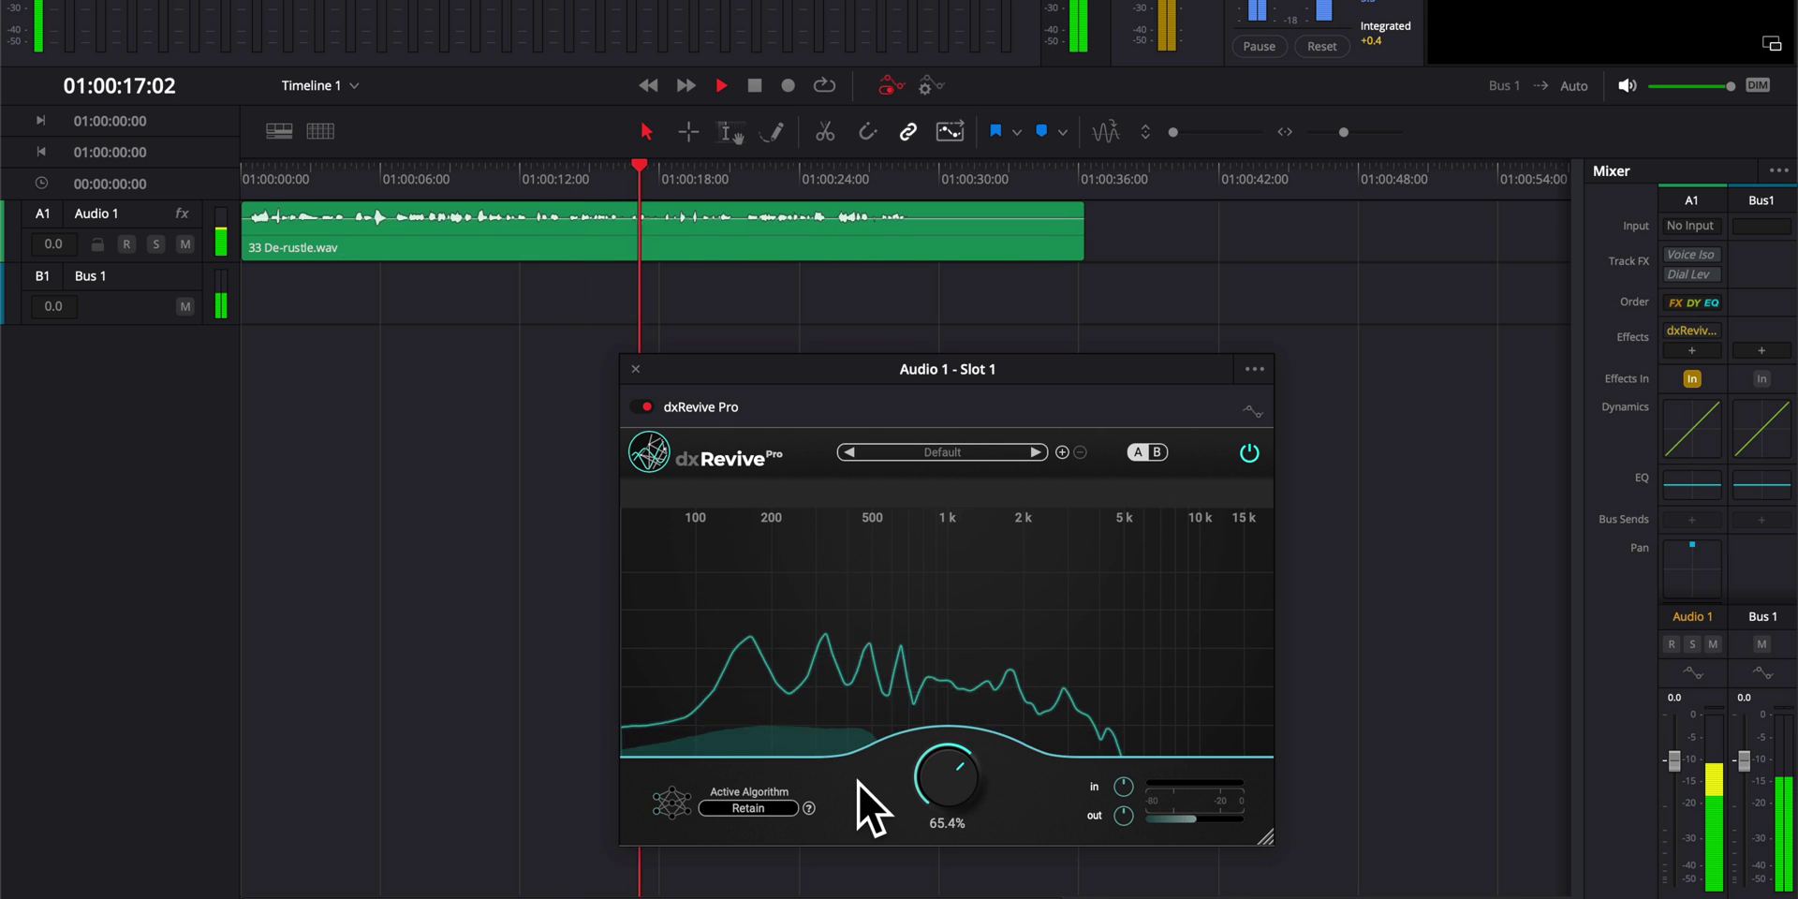
Switch dxRevive to the Studio algorithm, audition raised amounts, then return the amount to 0%.
key(space)
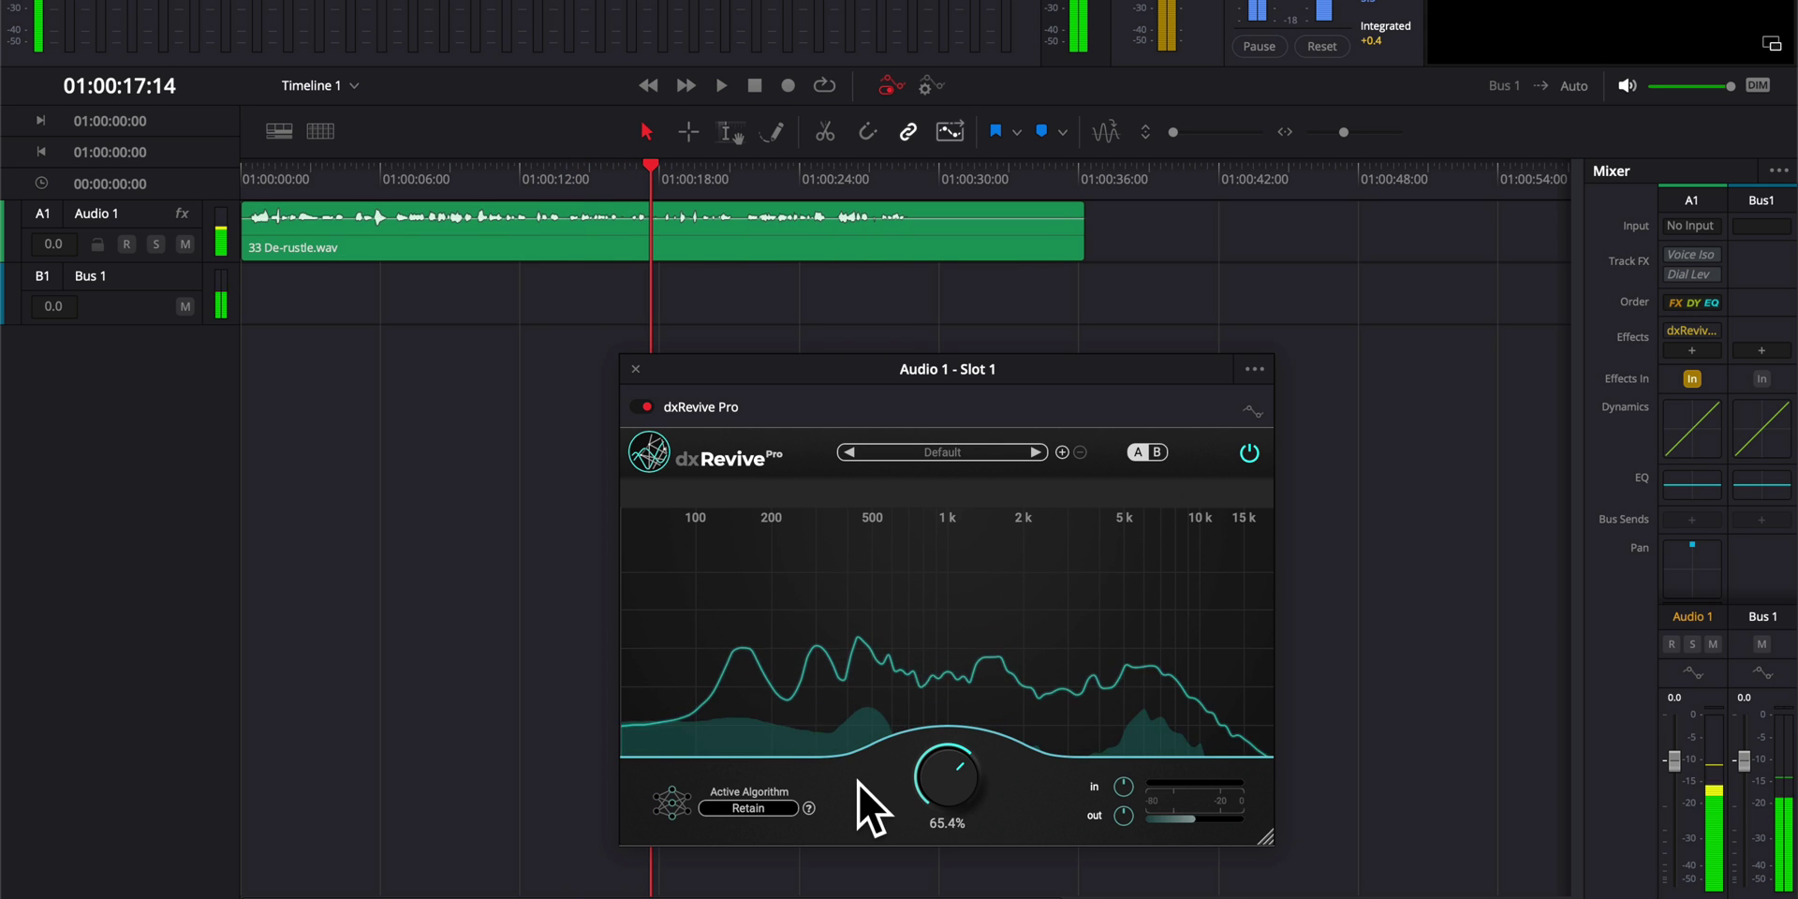
click(783, 807)
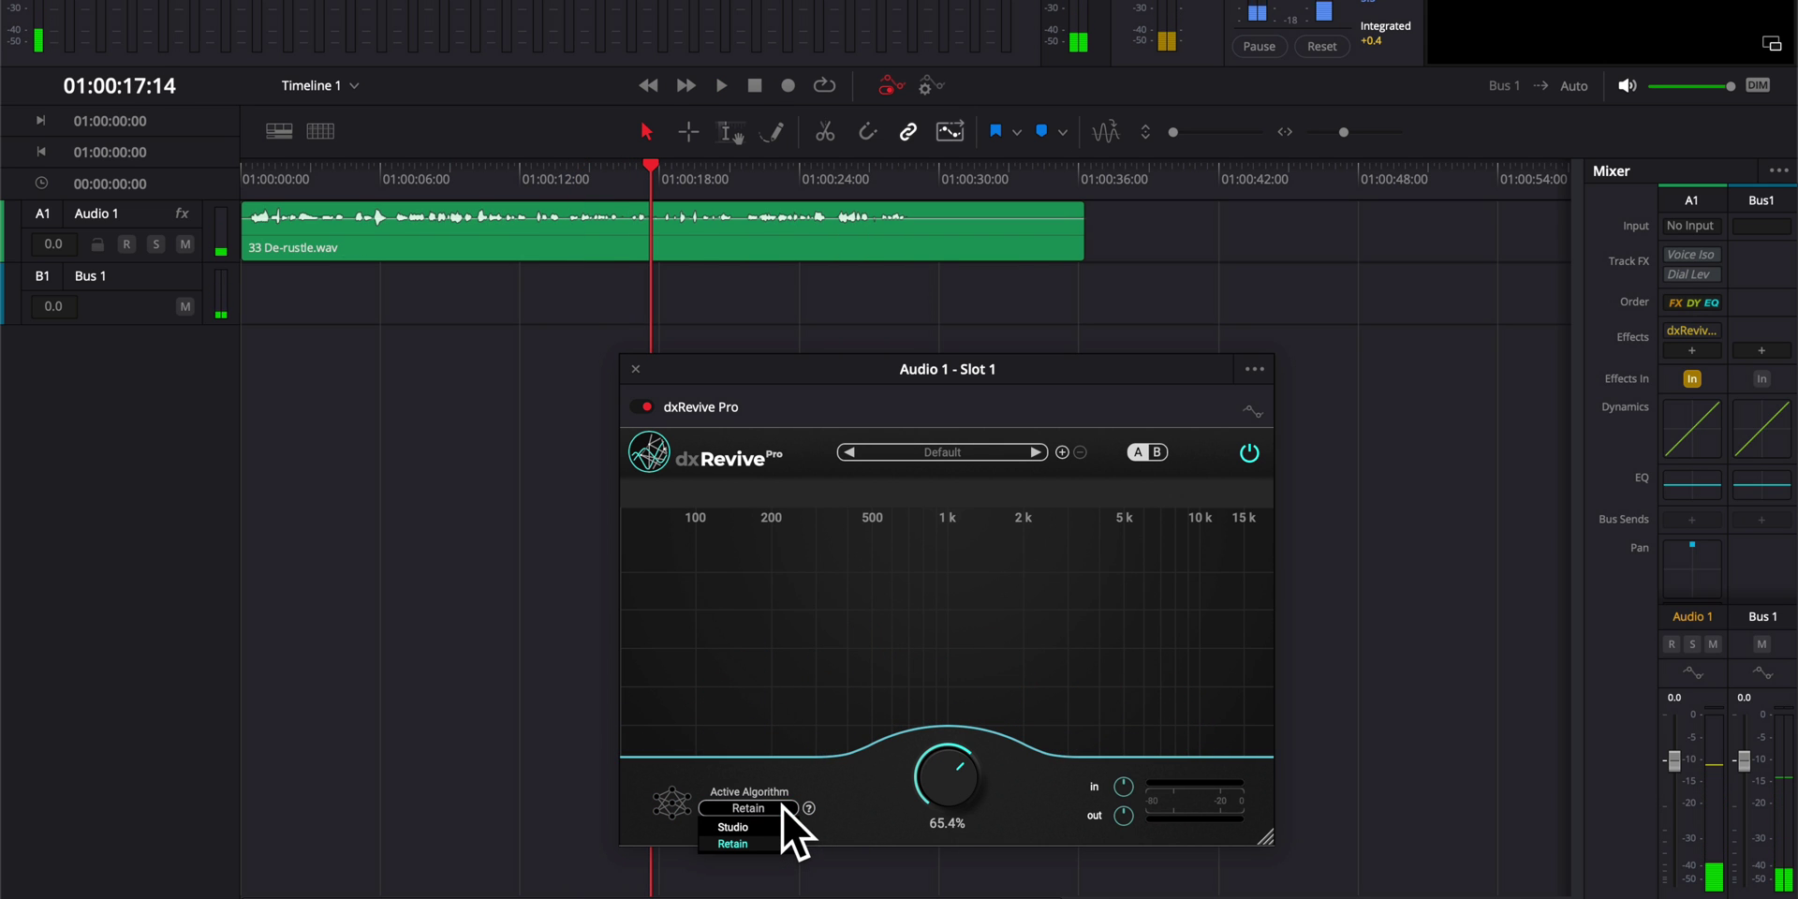
click(774, 826)
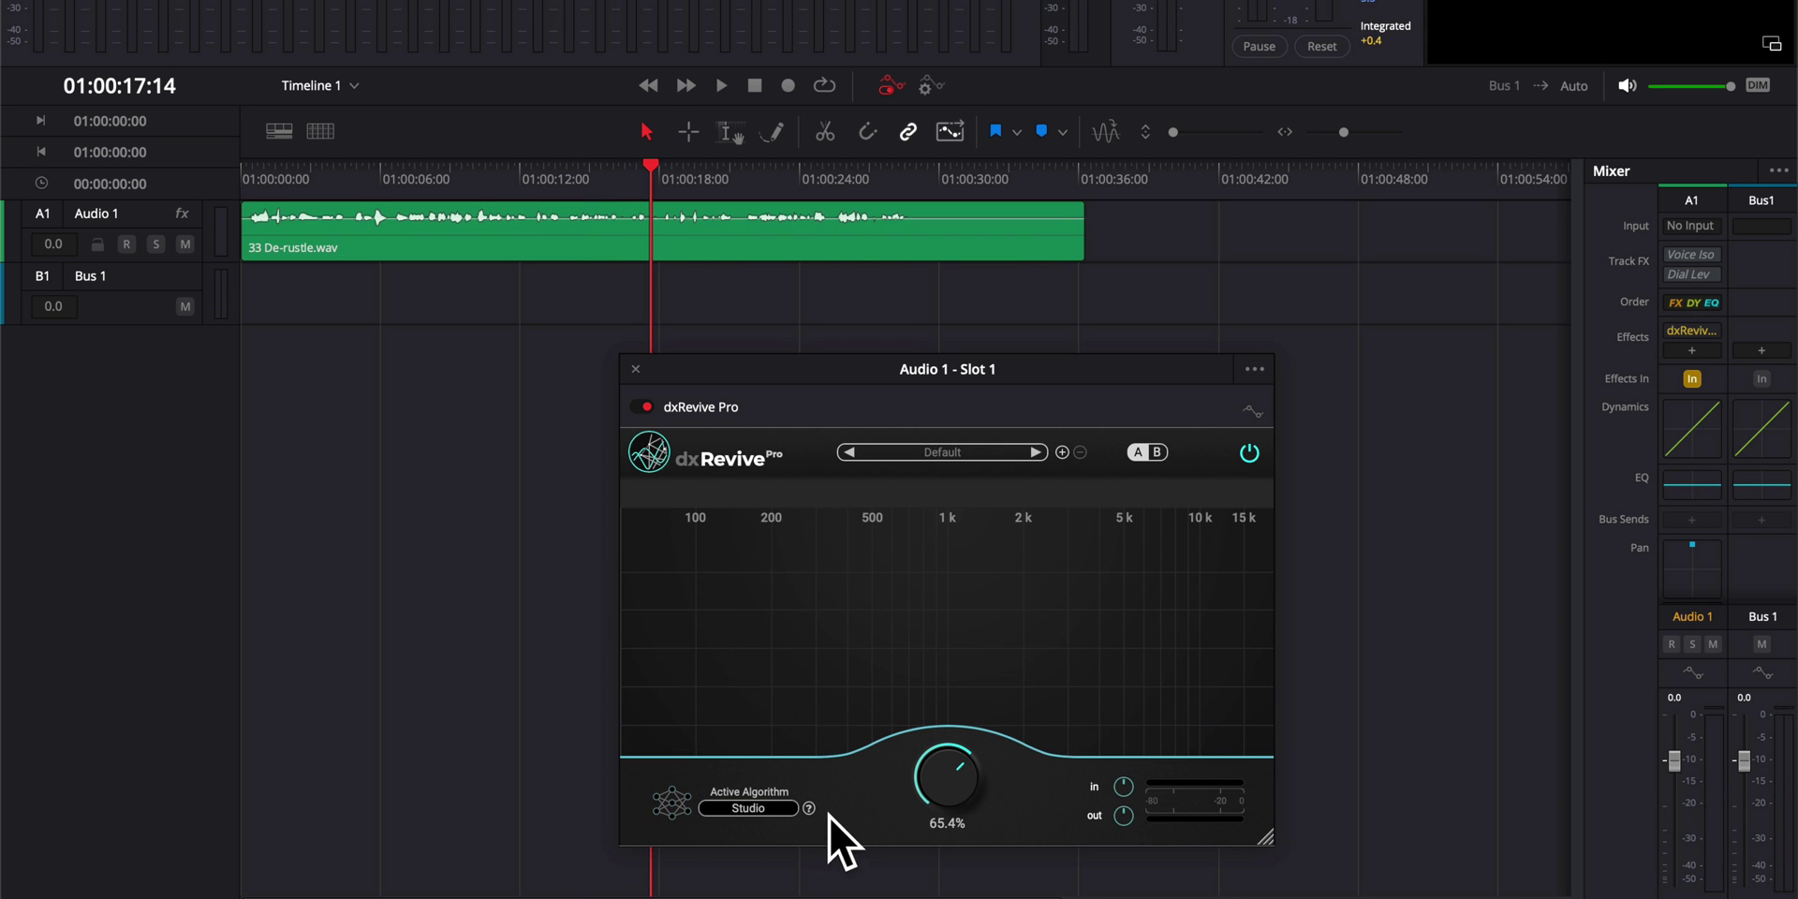
key(space)
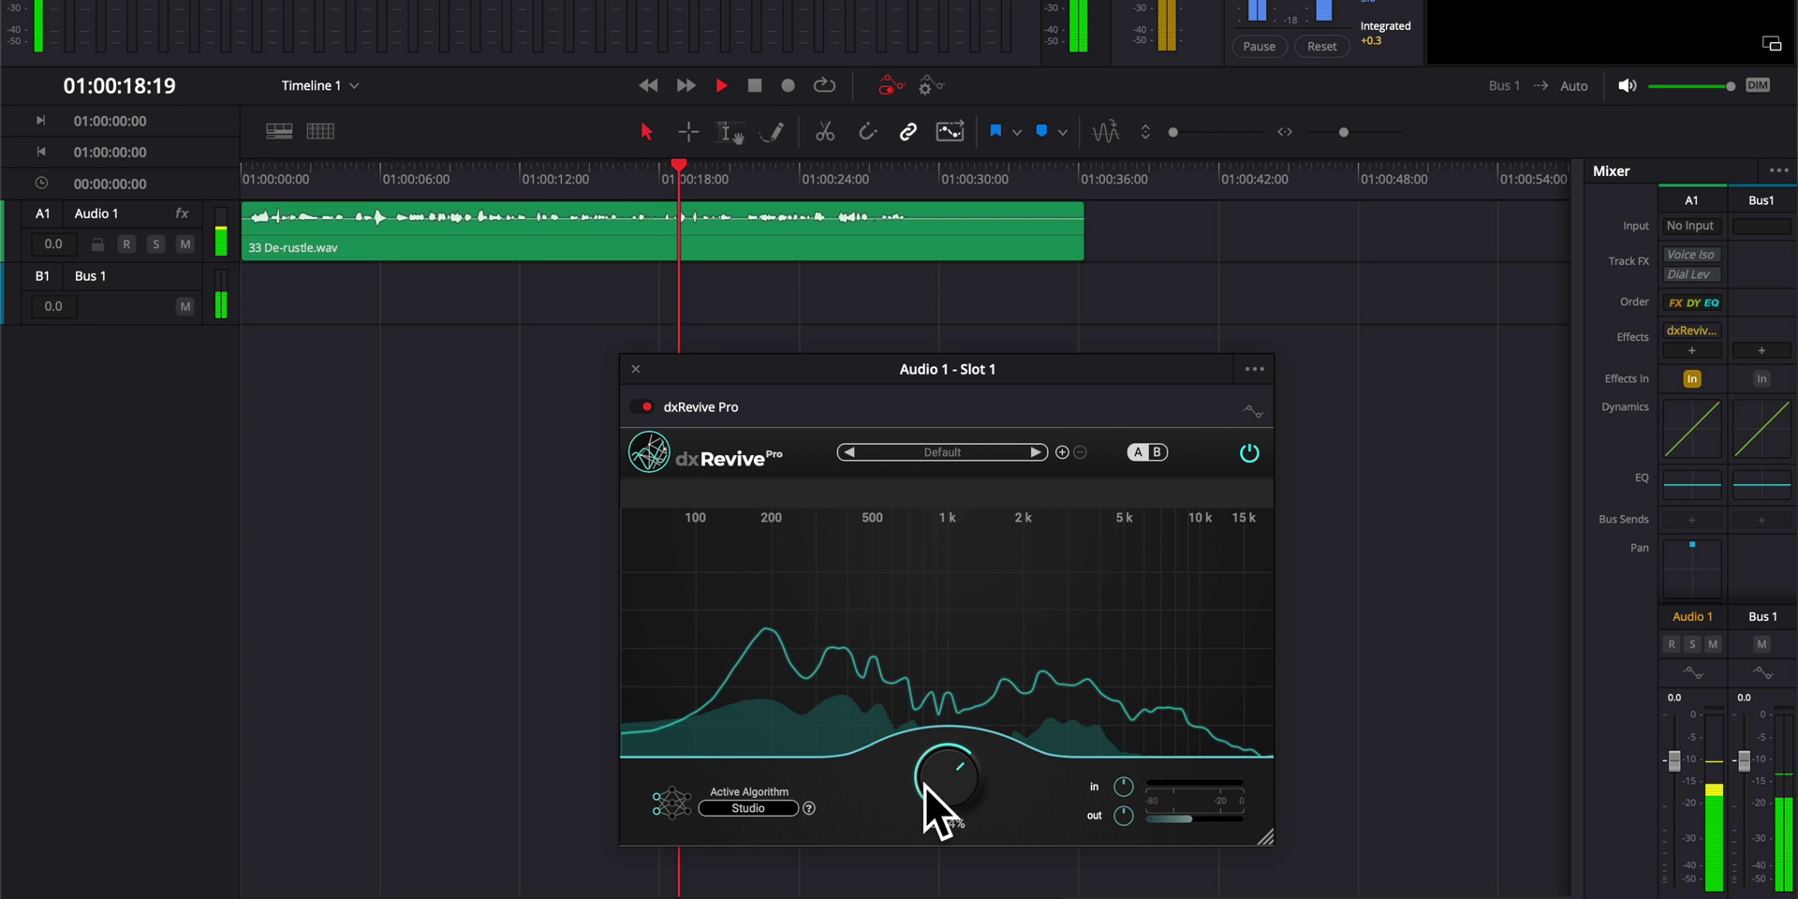
drag(933, 785, 929, 721)
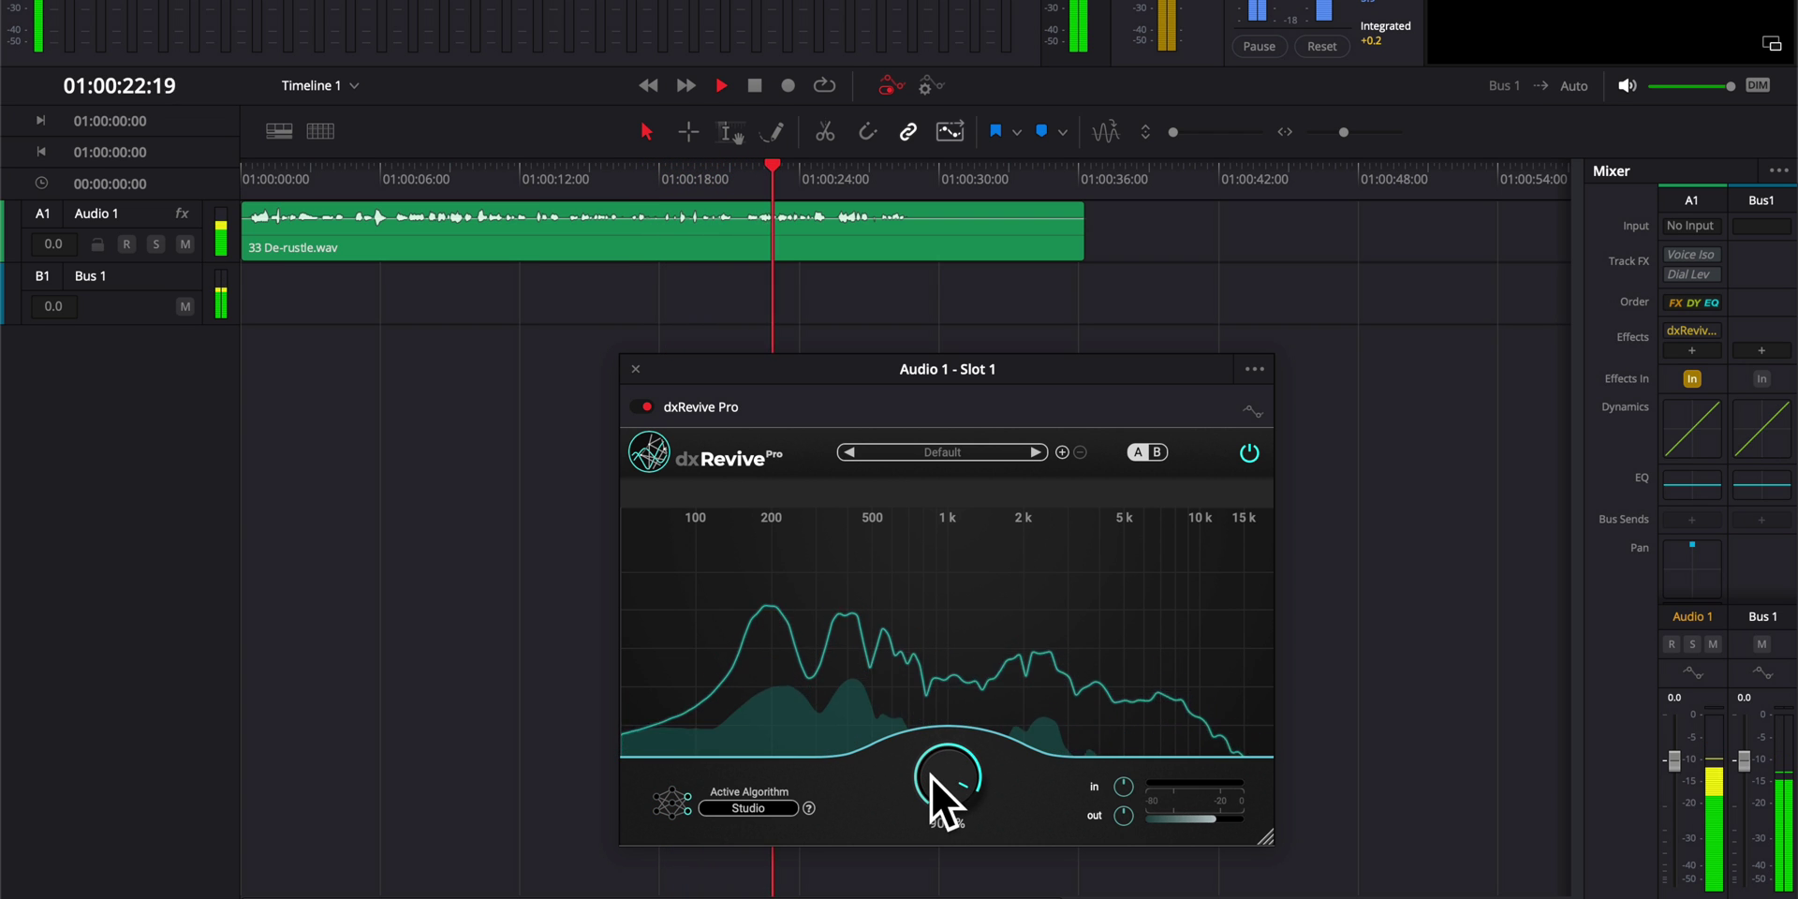
drag(930, 780, 969, 839)
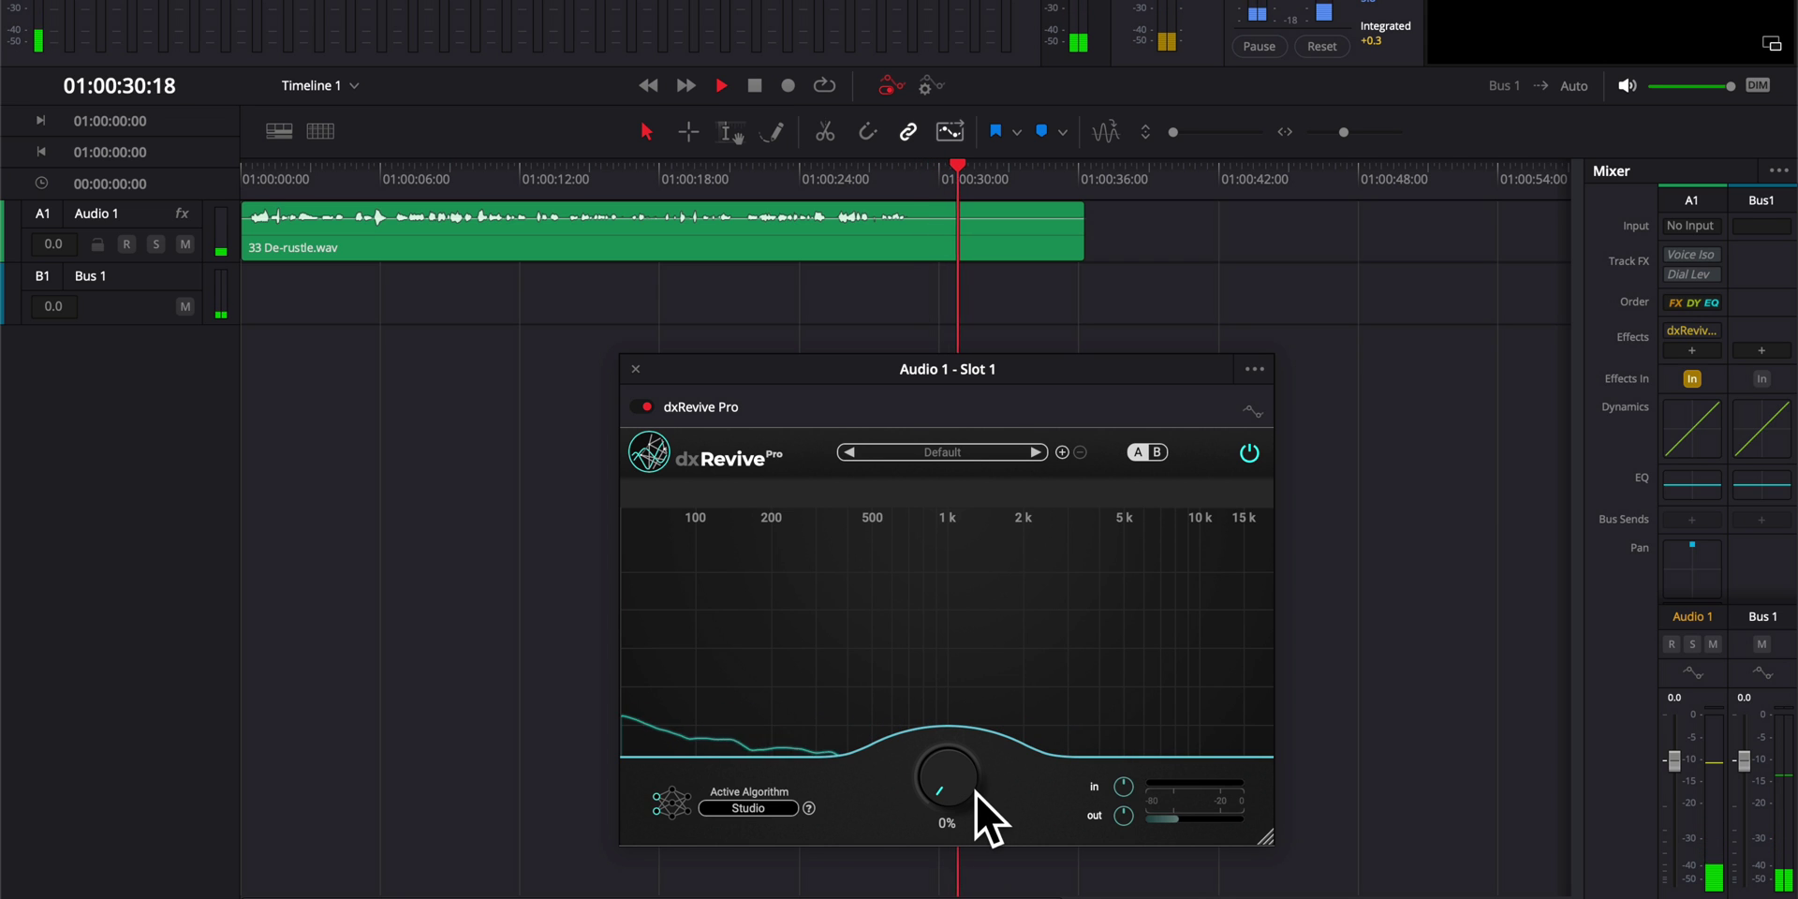
key(space)
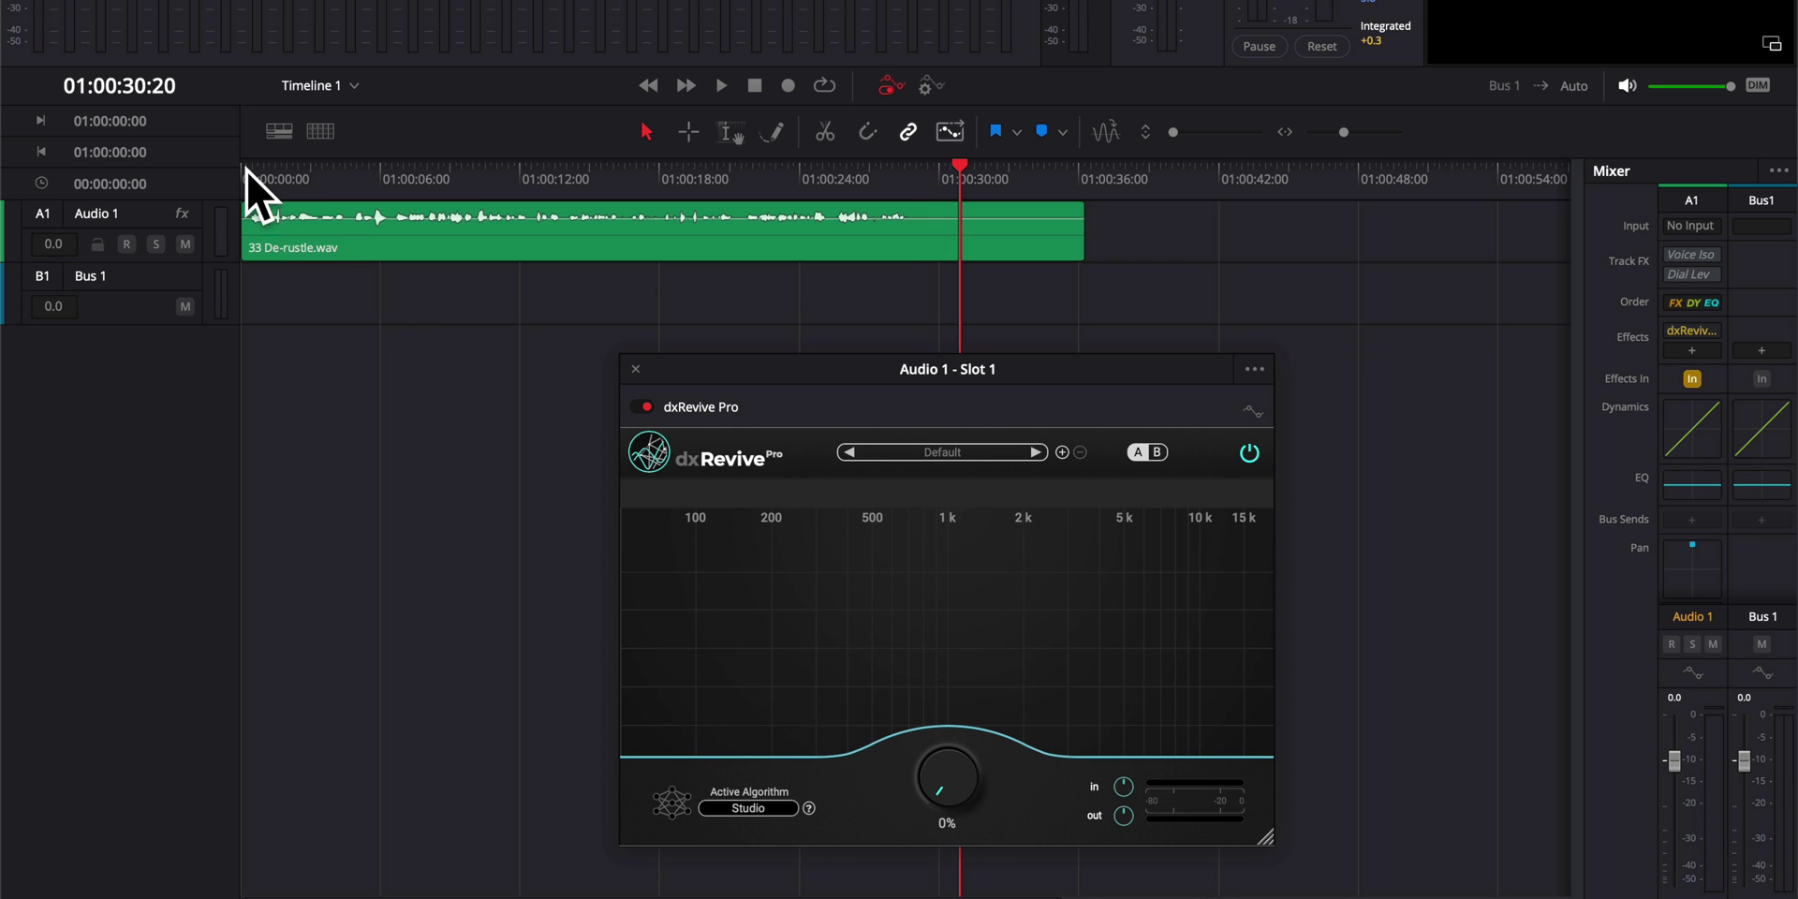
click(246, 170)
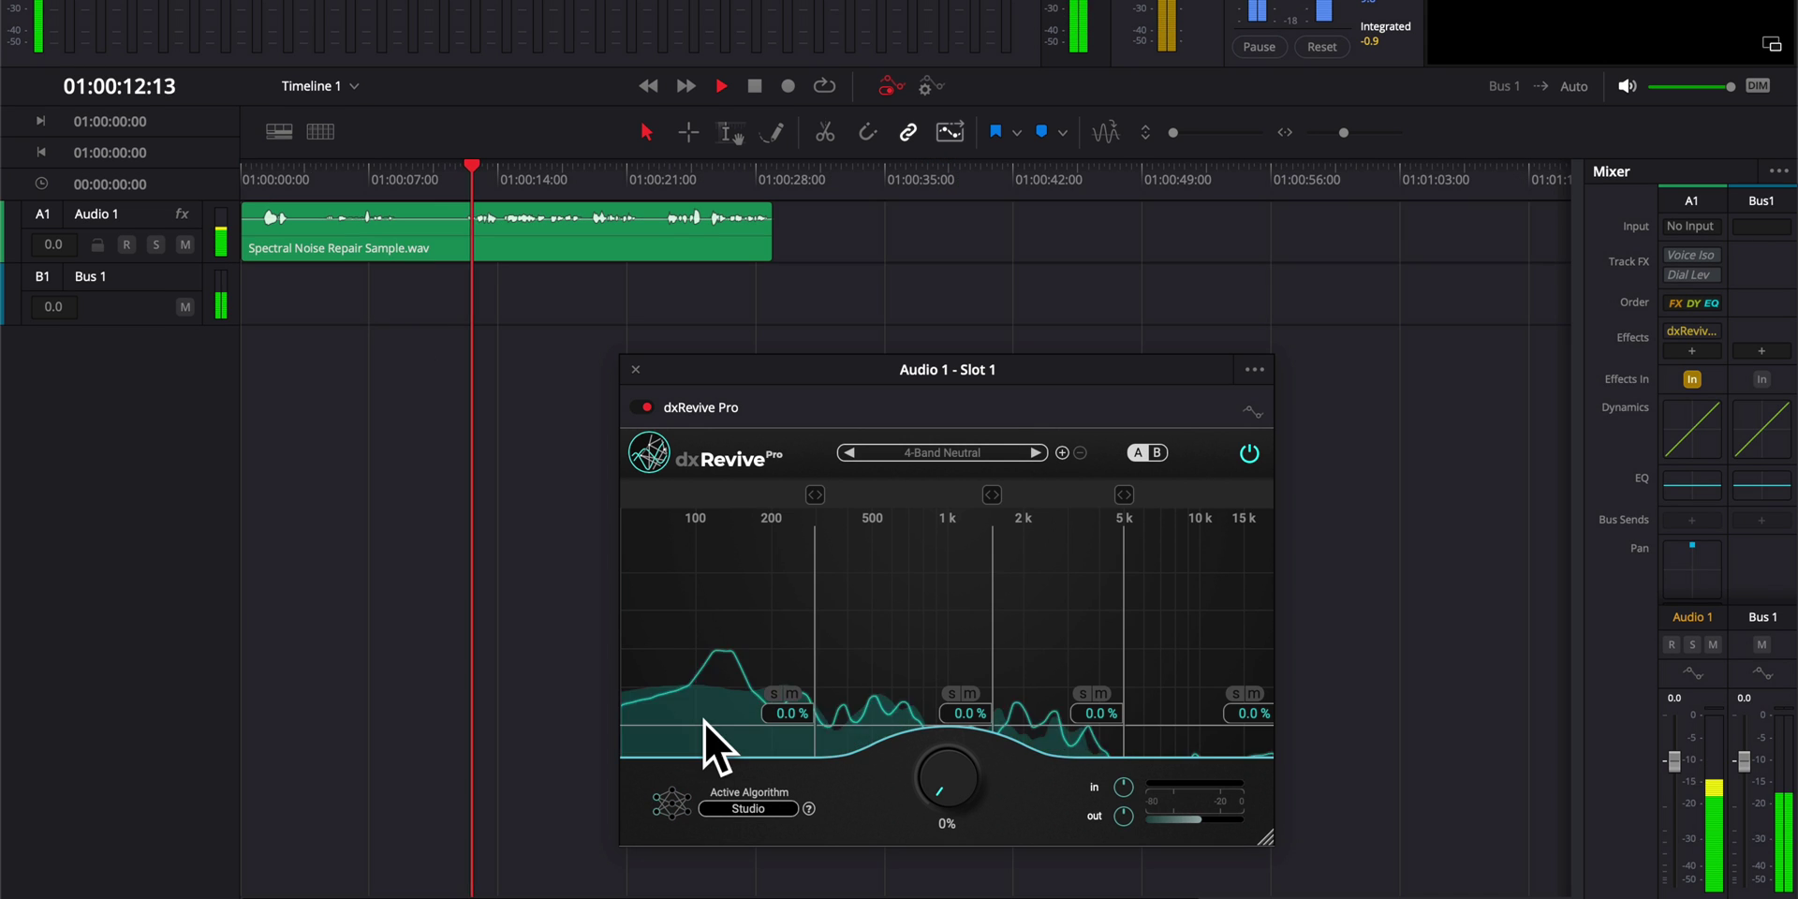
Drag the lowest band of dxRevive's 4-Band Neutral preset up to 78.5%, leaving the other bands at 0.0%.
drag(705, 721, 715, 558)
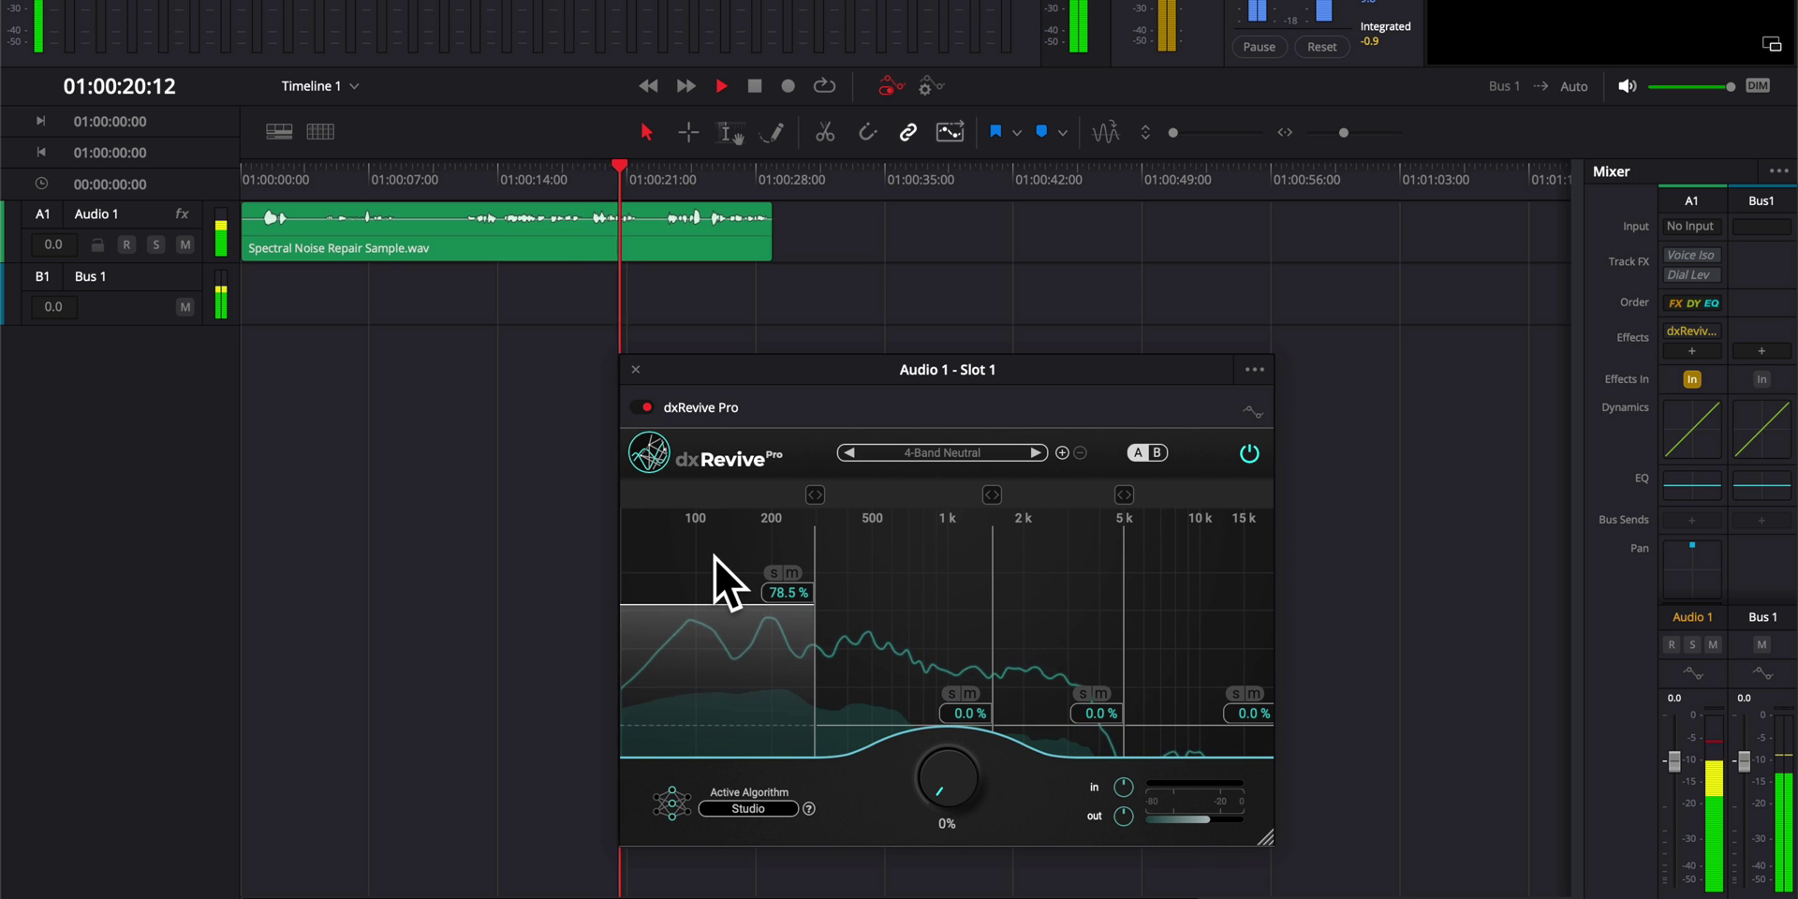